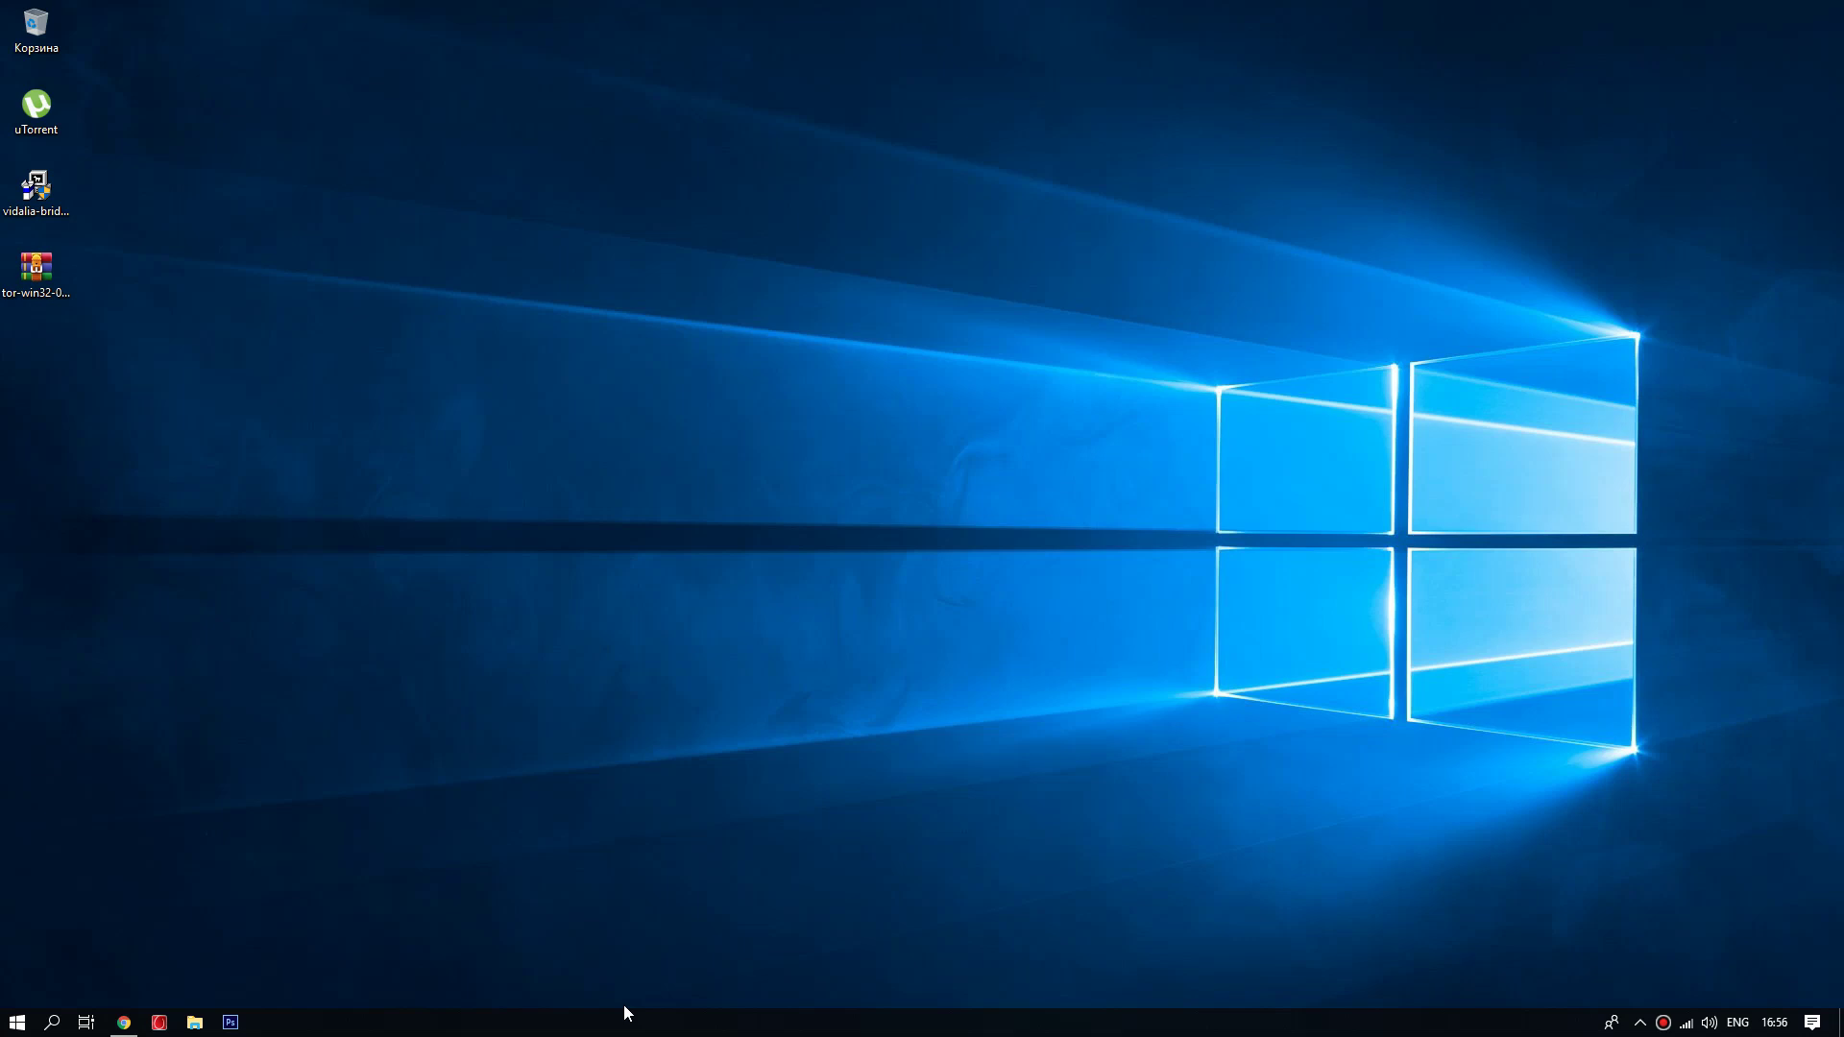
{"action": "left_click", "coordinate": [703, 1030]}
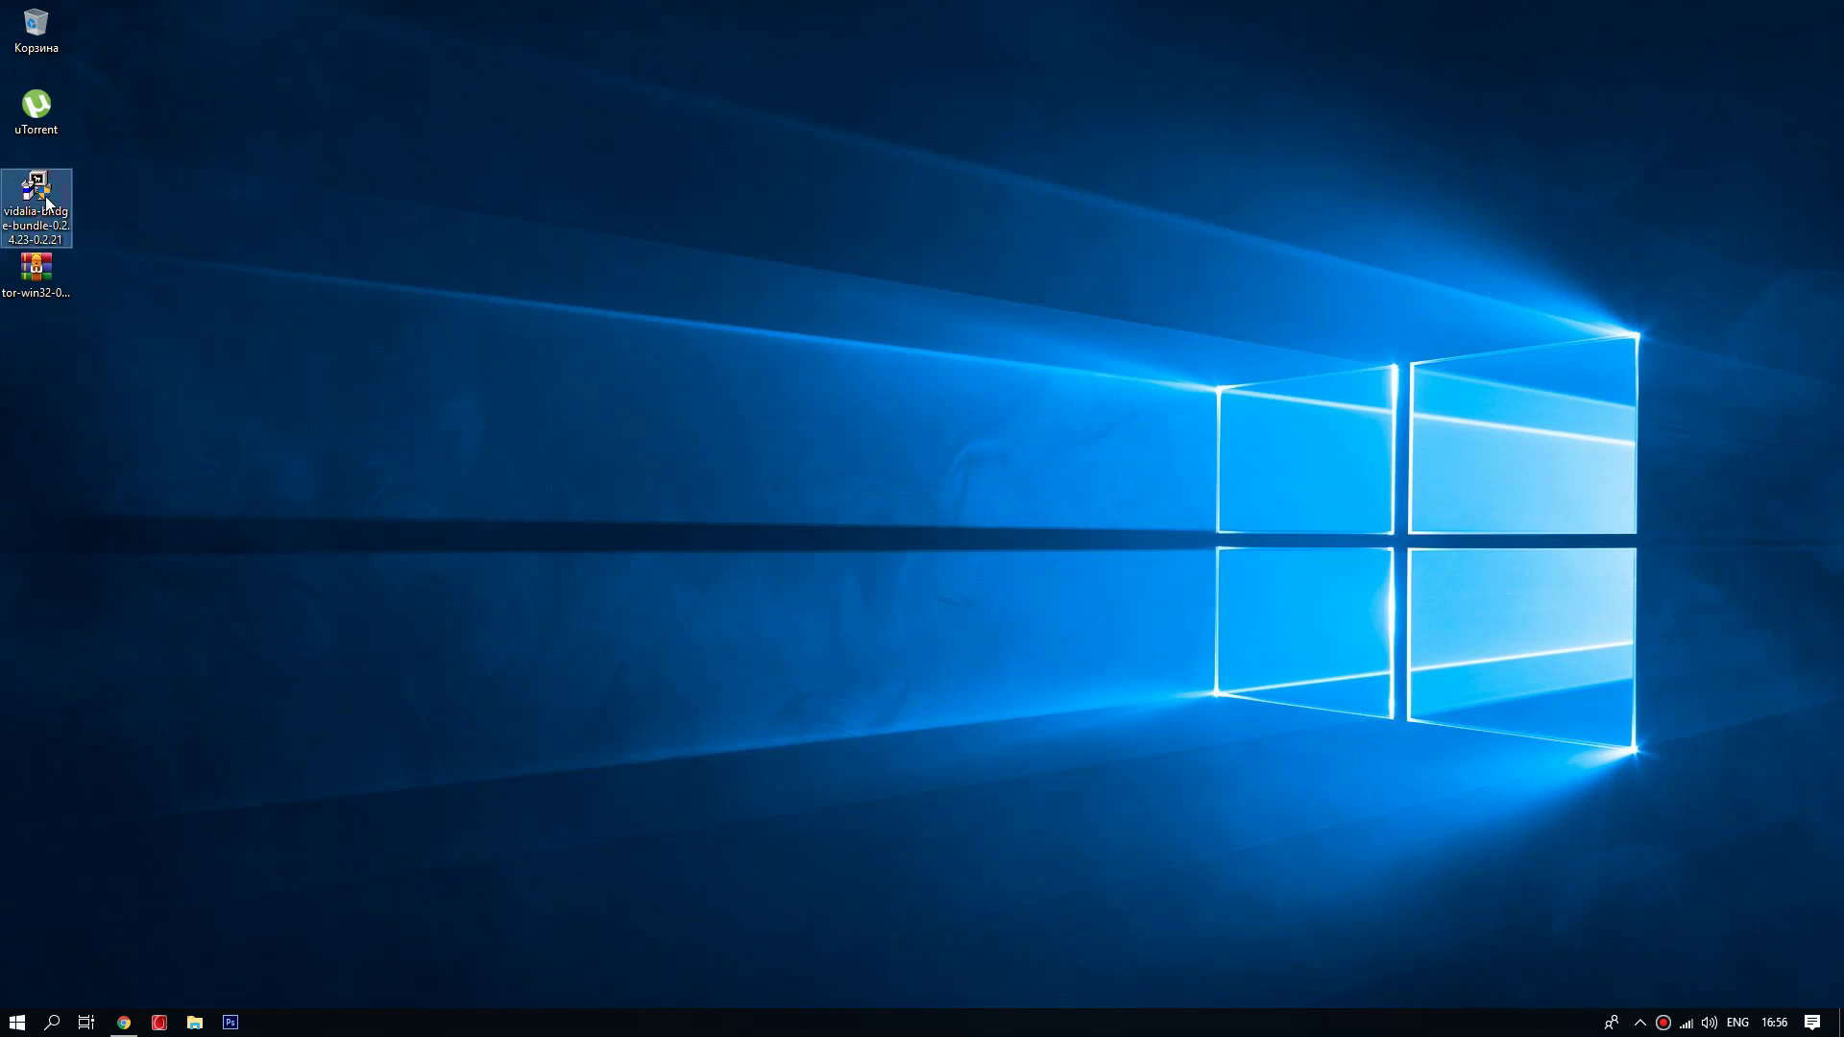
{"action": "left_click", "coordinate": [162, 176]}
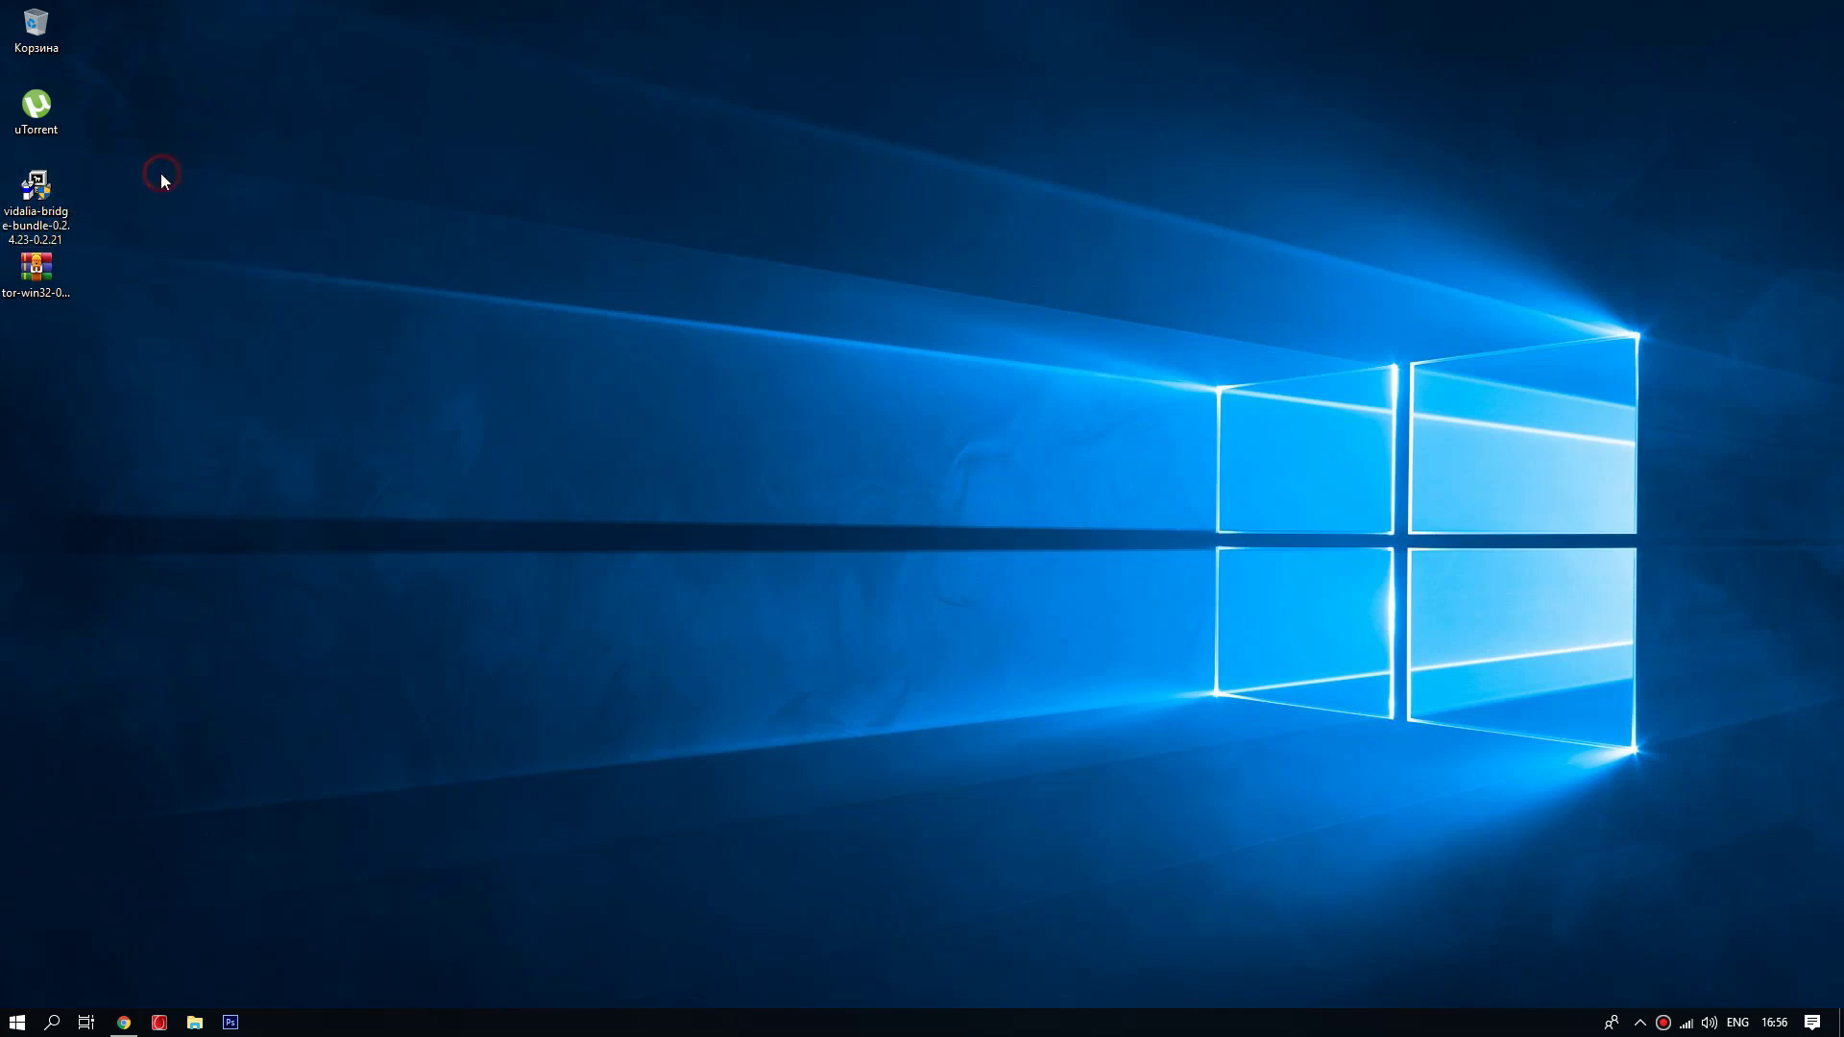
{"action": "left_click_drag", "start_coordinate": [34, 278], "coordinate": [88, 273]}
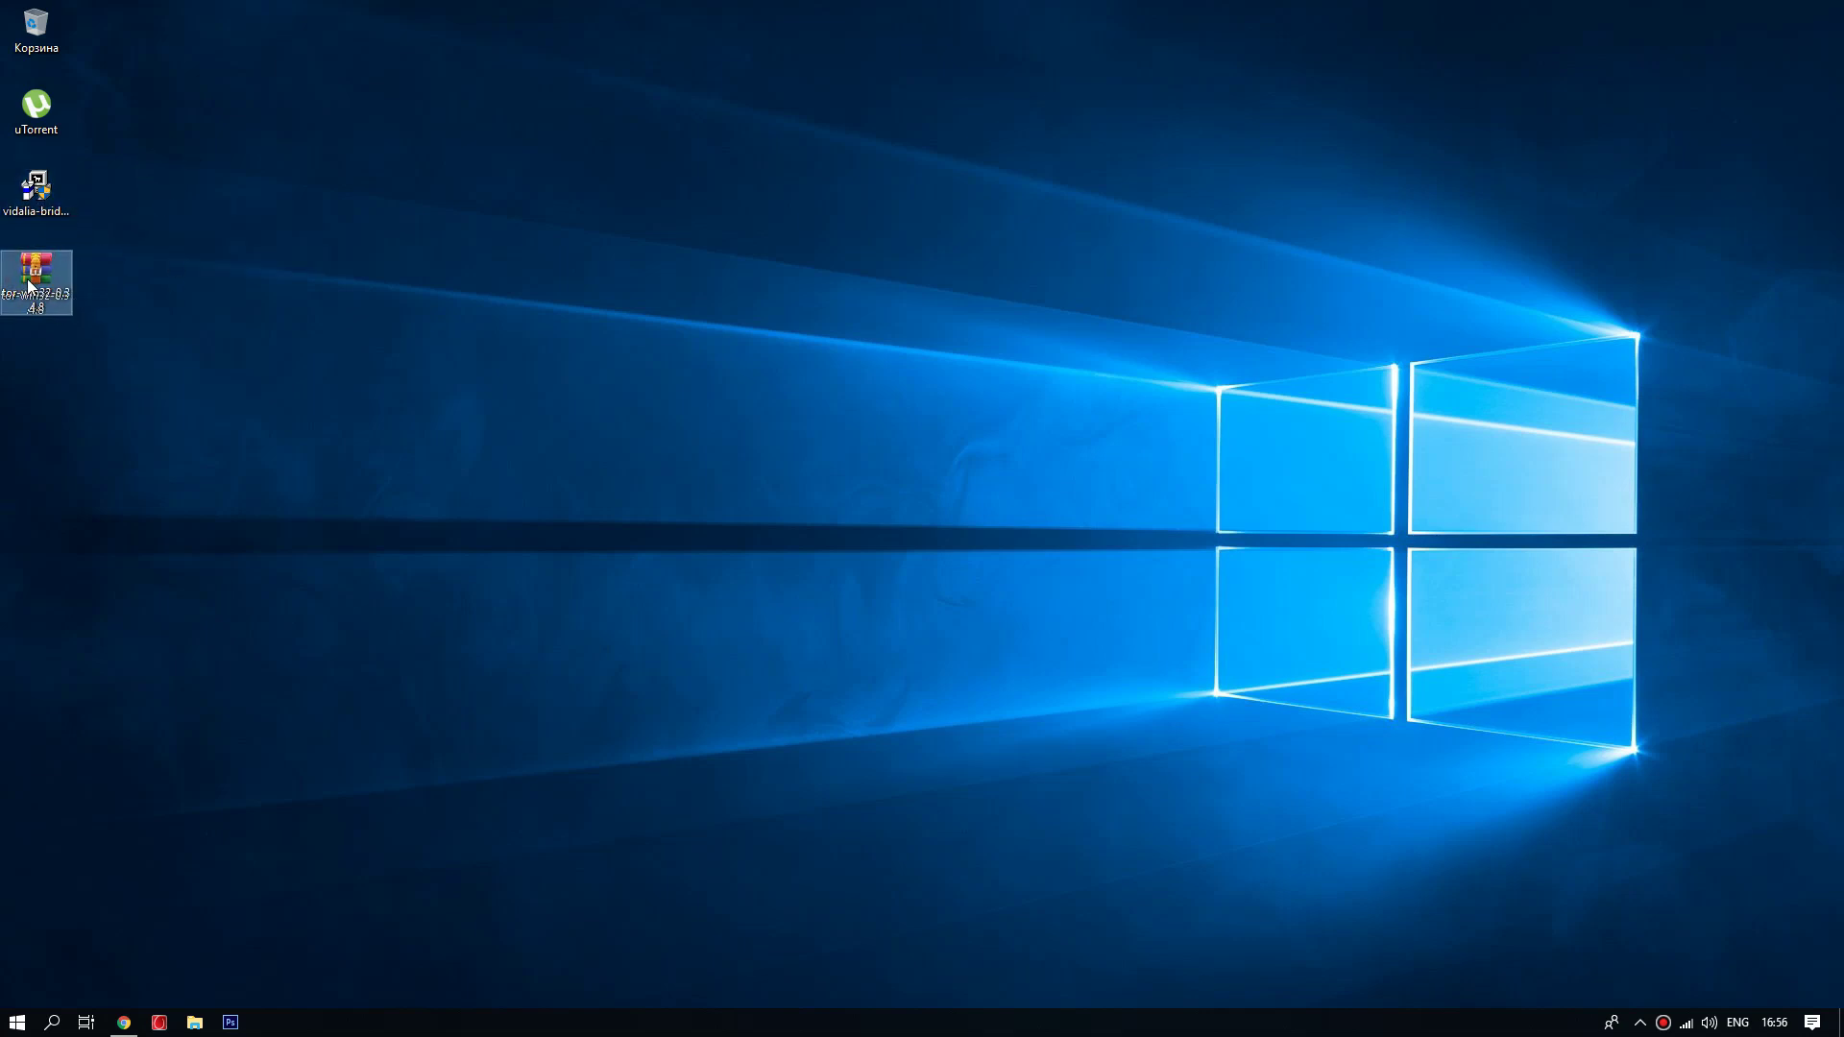
{"action": "left_click", "coordinate": [104, 334]}
{"action": "left_click", "coordinate": [151, 285]}
- Switch to Chrome and open the download page of the Tor Project website
{"action": "left_click", "coordinate": [124, 1022]}
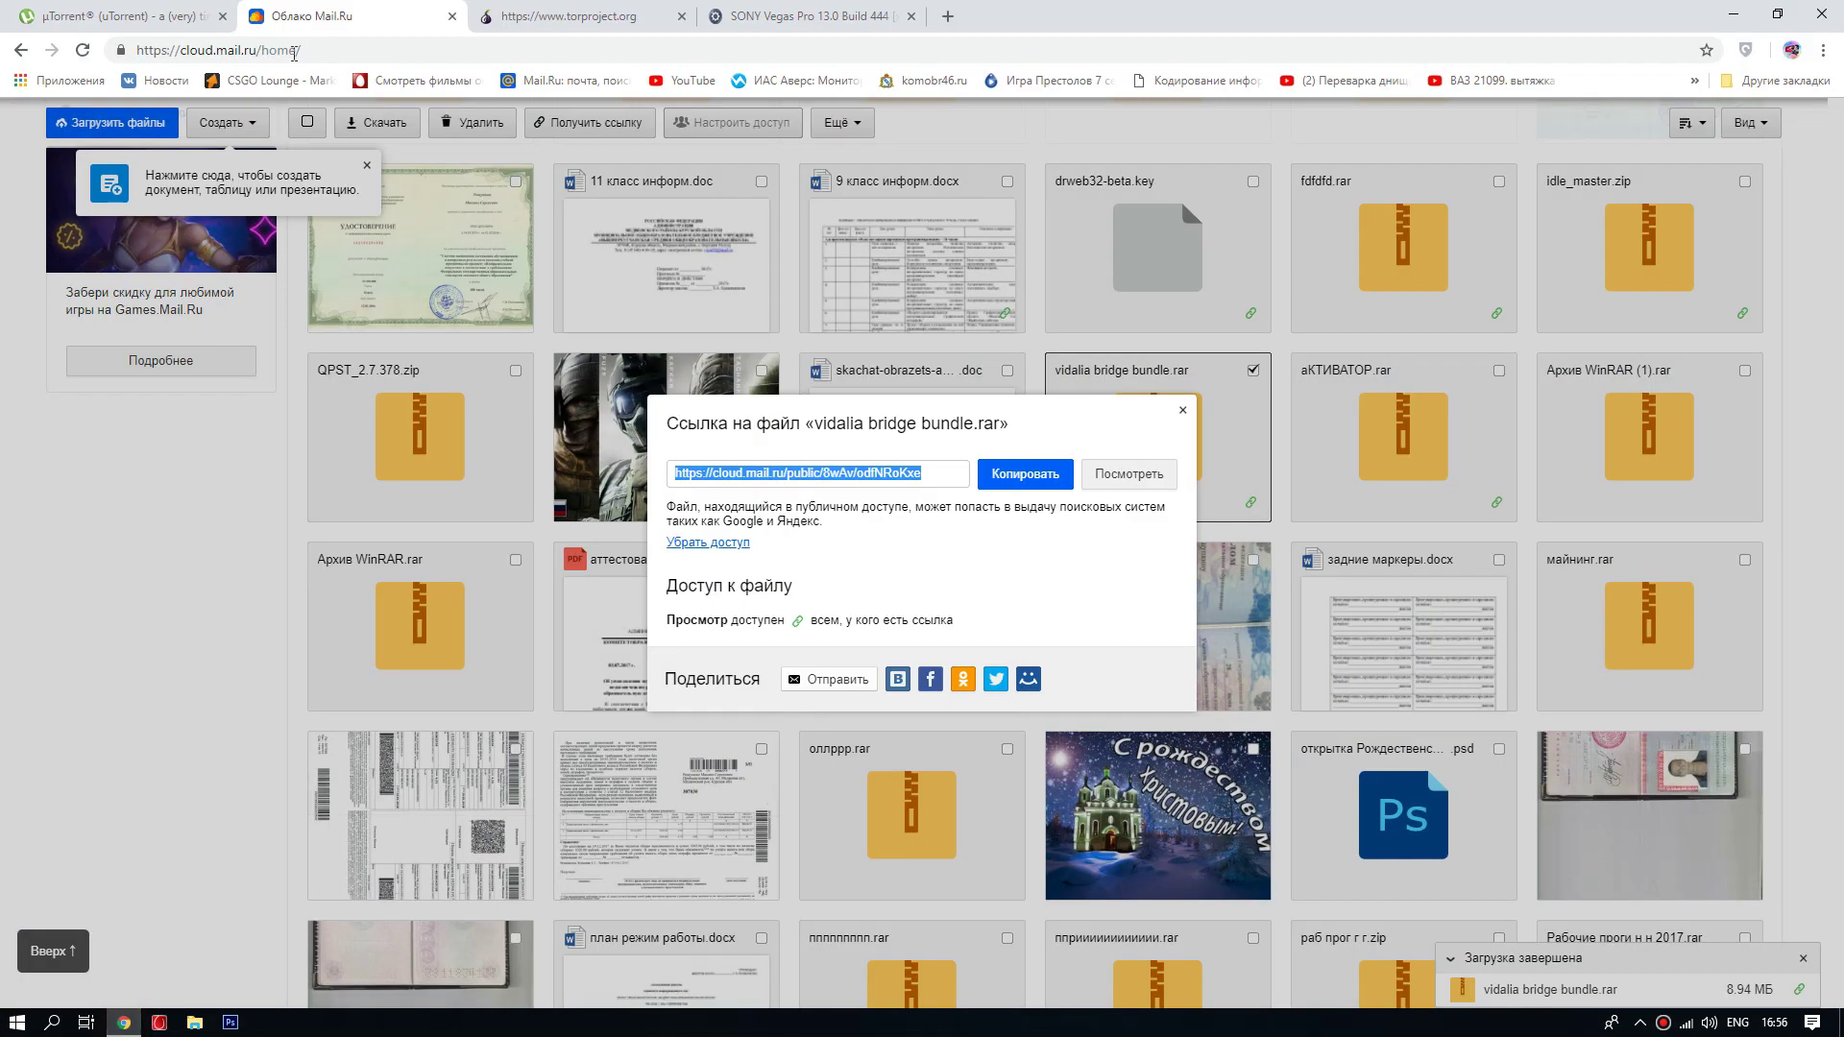
{"action": "left_click", "coordinate": [86, 16]}
{"action": "left_click", "coordinate": [312, 11]}
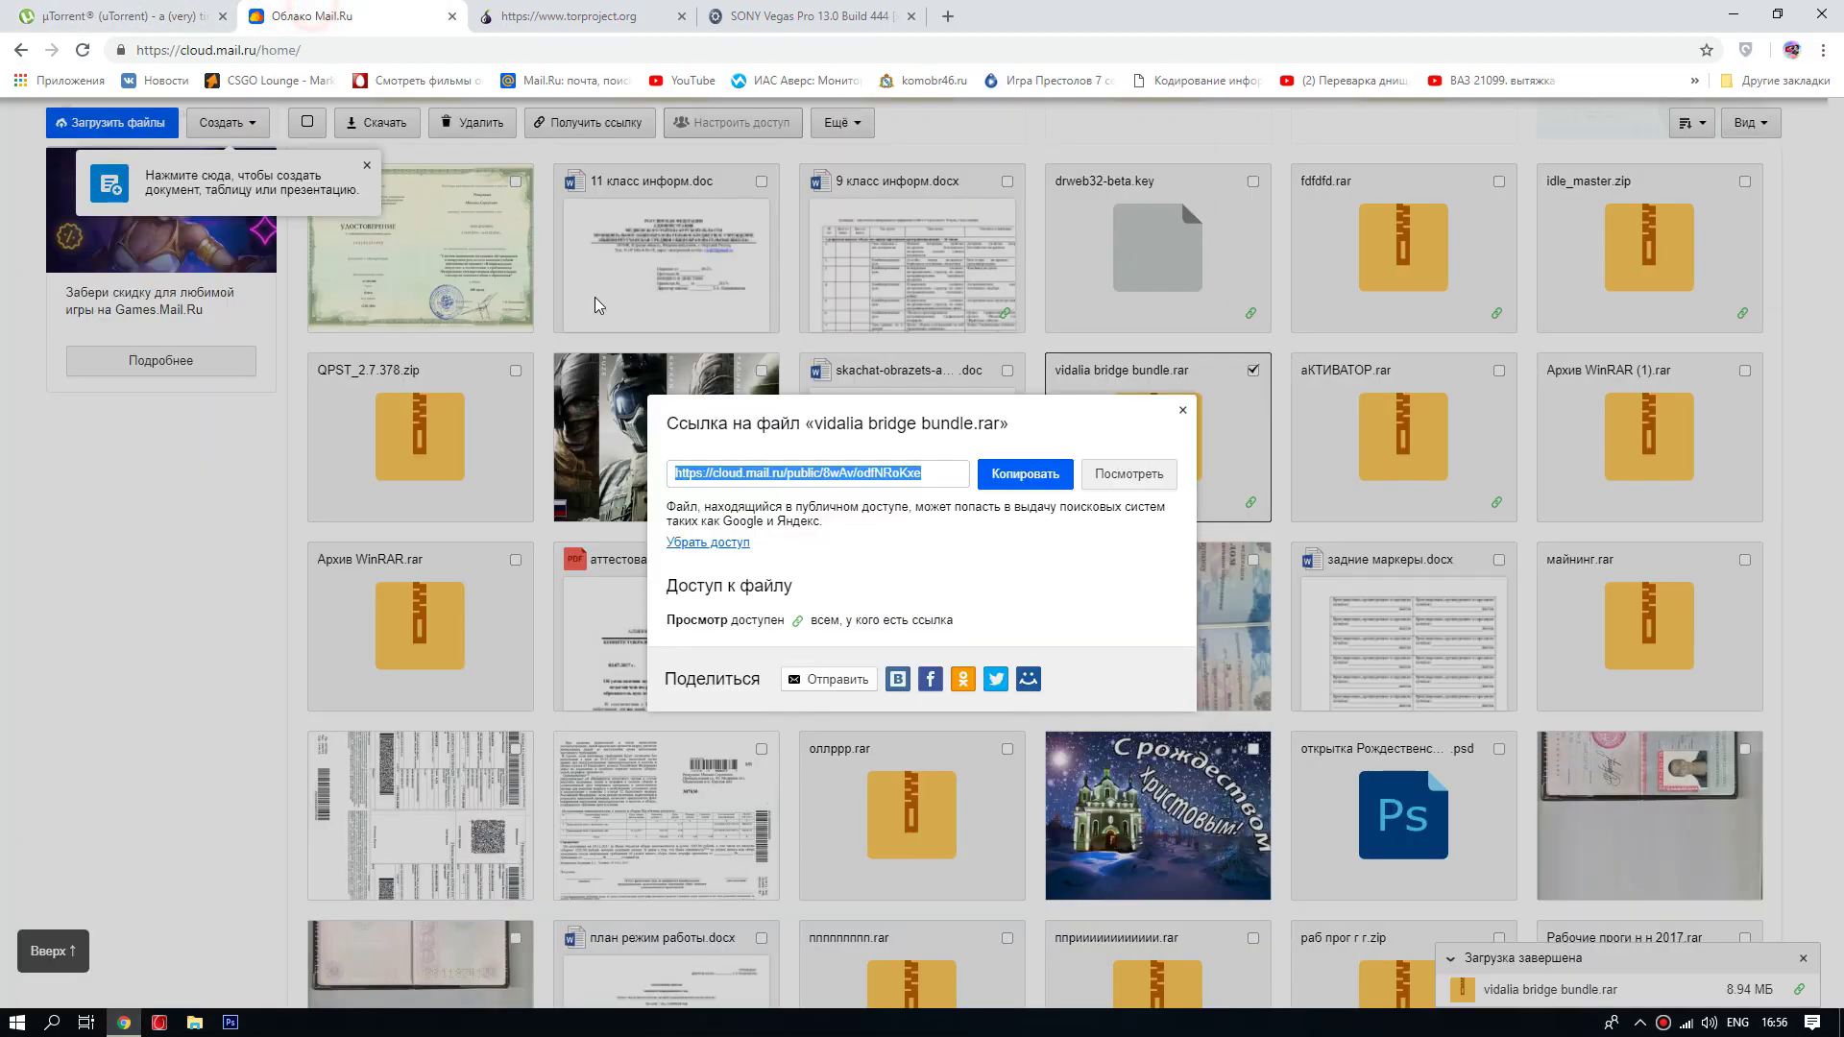
{"action": "left_click", "coordinate": [530, 15]}
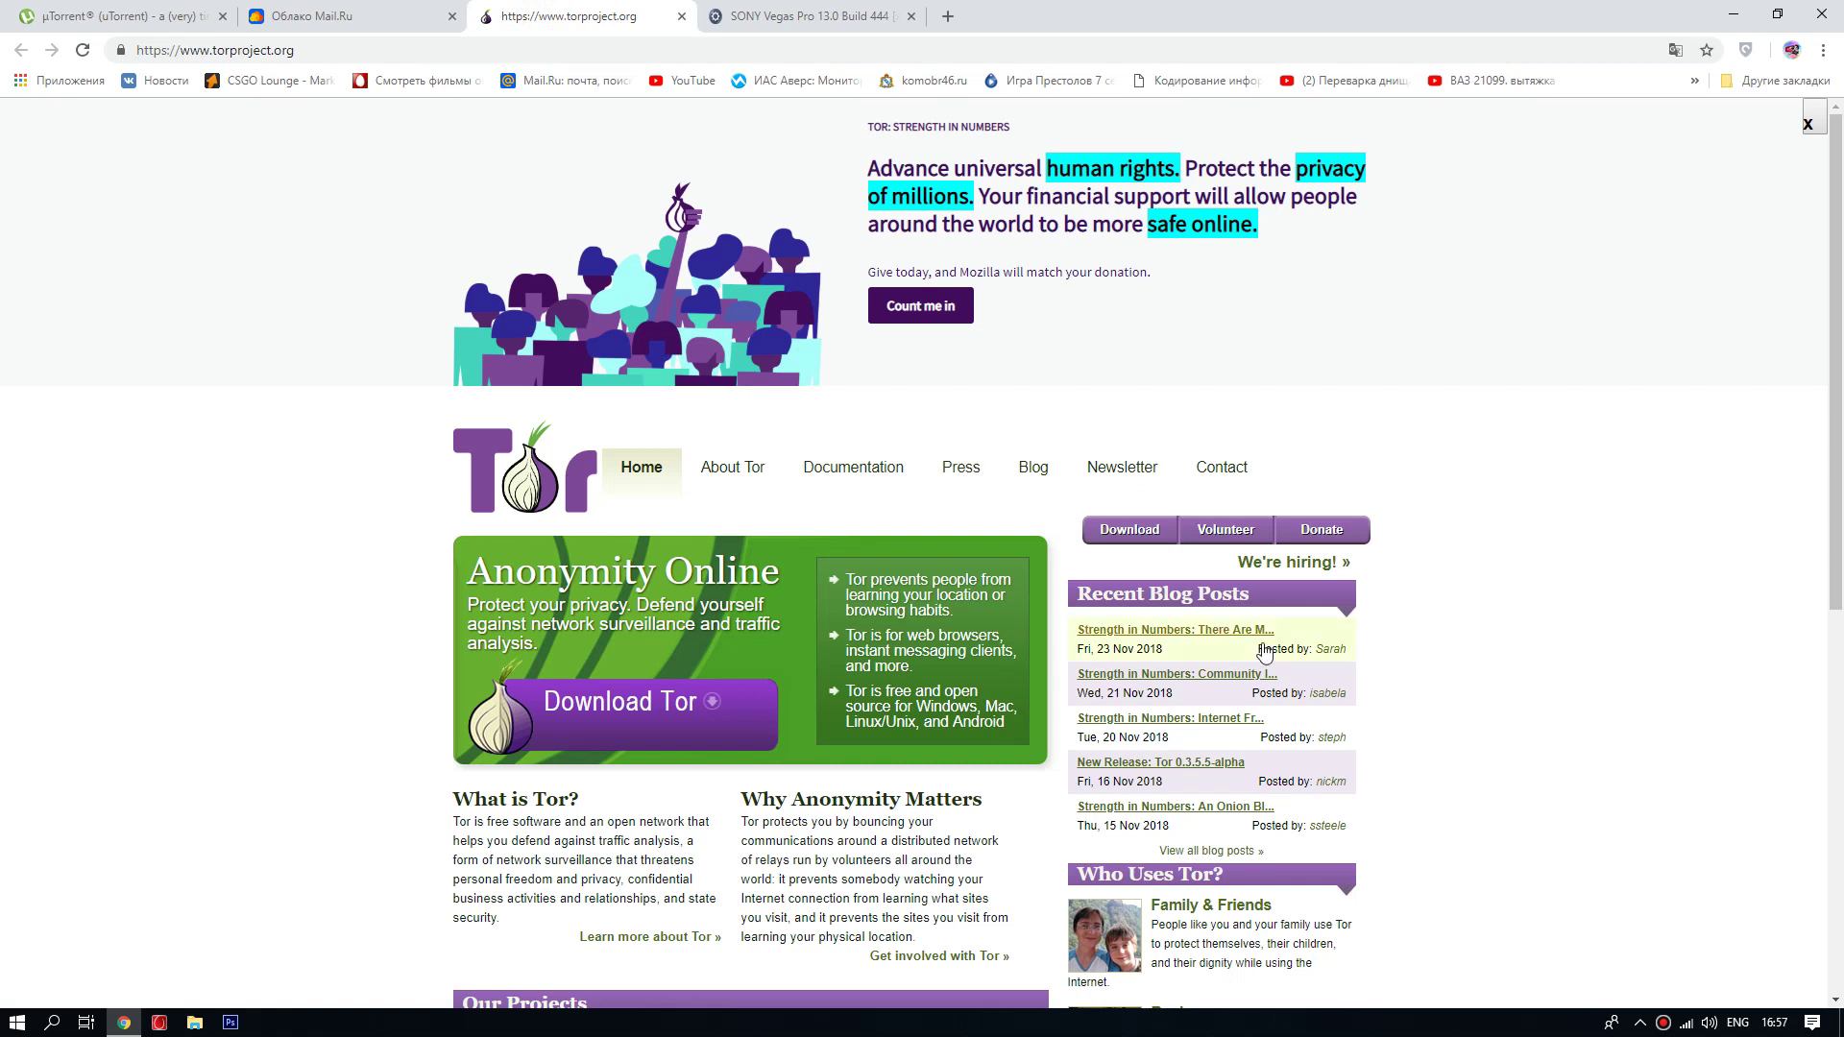
{"action": "left_click", "coordinate": [1124, 536]}
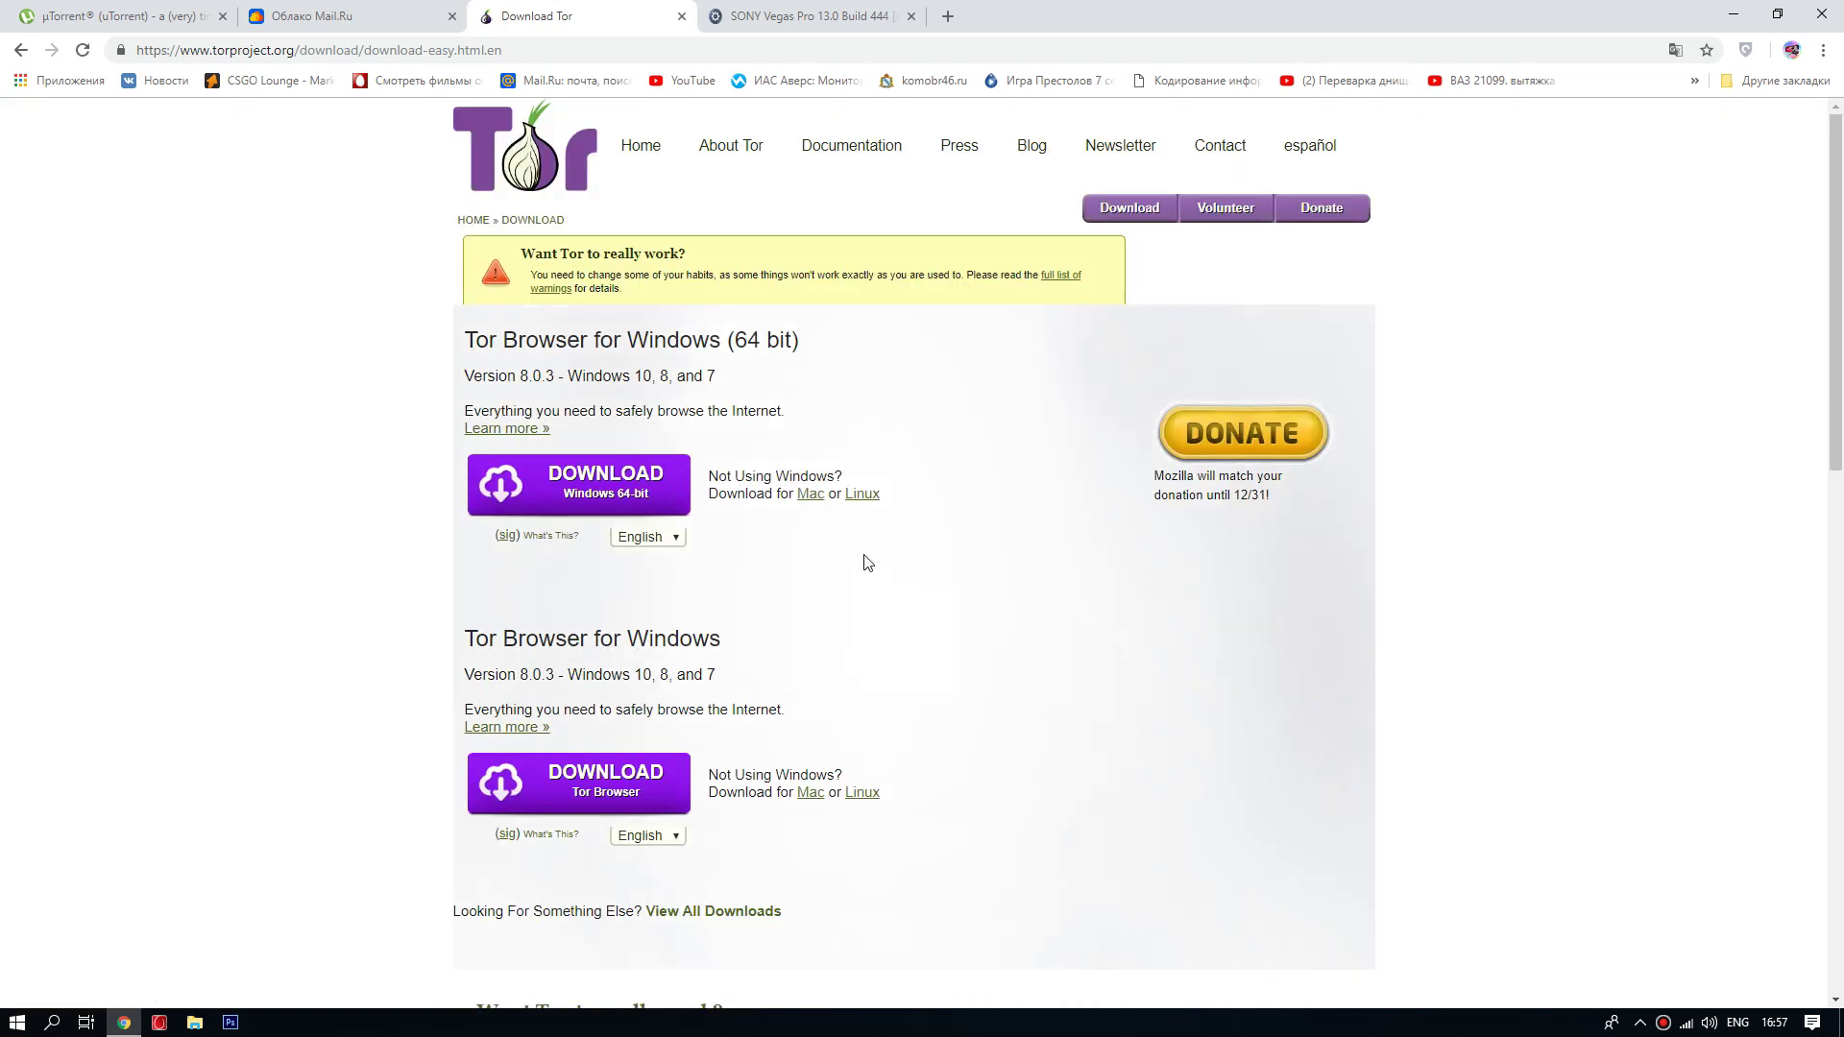
- Open the full list of Tor downloads, show the Microsoft Windows packages including the Expert Bundle, and minimize the browser
{"action": "scroll", "coordinate": [864, 557], "scroll_direction": "down", "scroll_amount": 2}
{"action": "scroll", "coordinate": [1067, 535], "scroll_direction": "up", "scroll_amount": 2}
{"action": "scroll", "coordinate": [1082, 535], "scroll_direction": "down", "scroll_amount": 3}
{"action": "scroll", "coordinate": [1140, 284], "scroll_direction": "up", "scroll_amount": 3}
{"action": "scroll", "coordinate": [1176, 699], "scroll_direction": "down", "scroll_amount": 4}
{"action": "left_click", "coordinate": [1177, 702]}
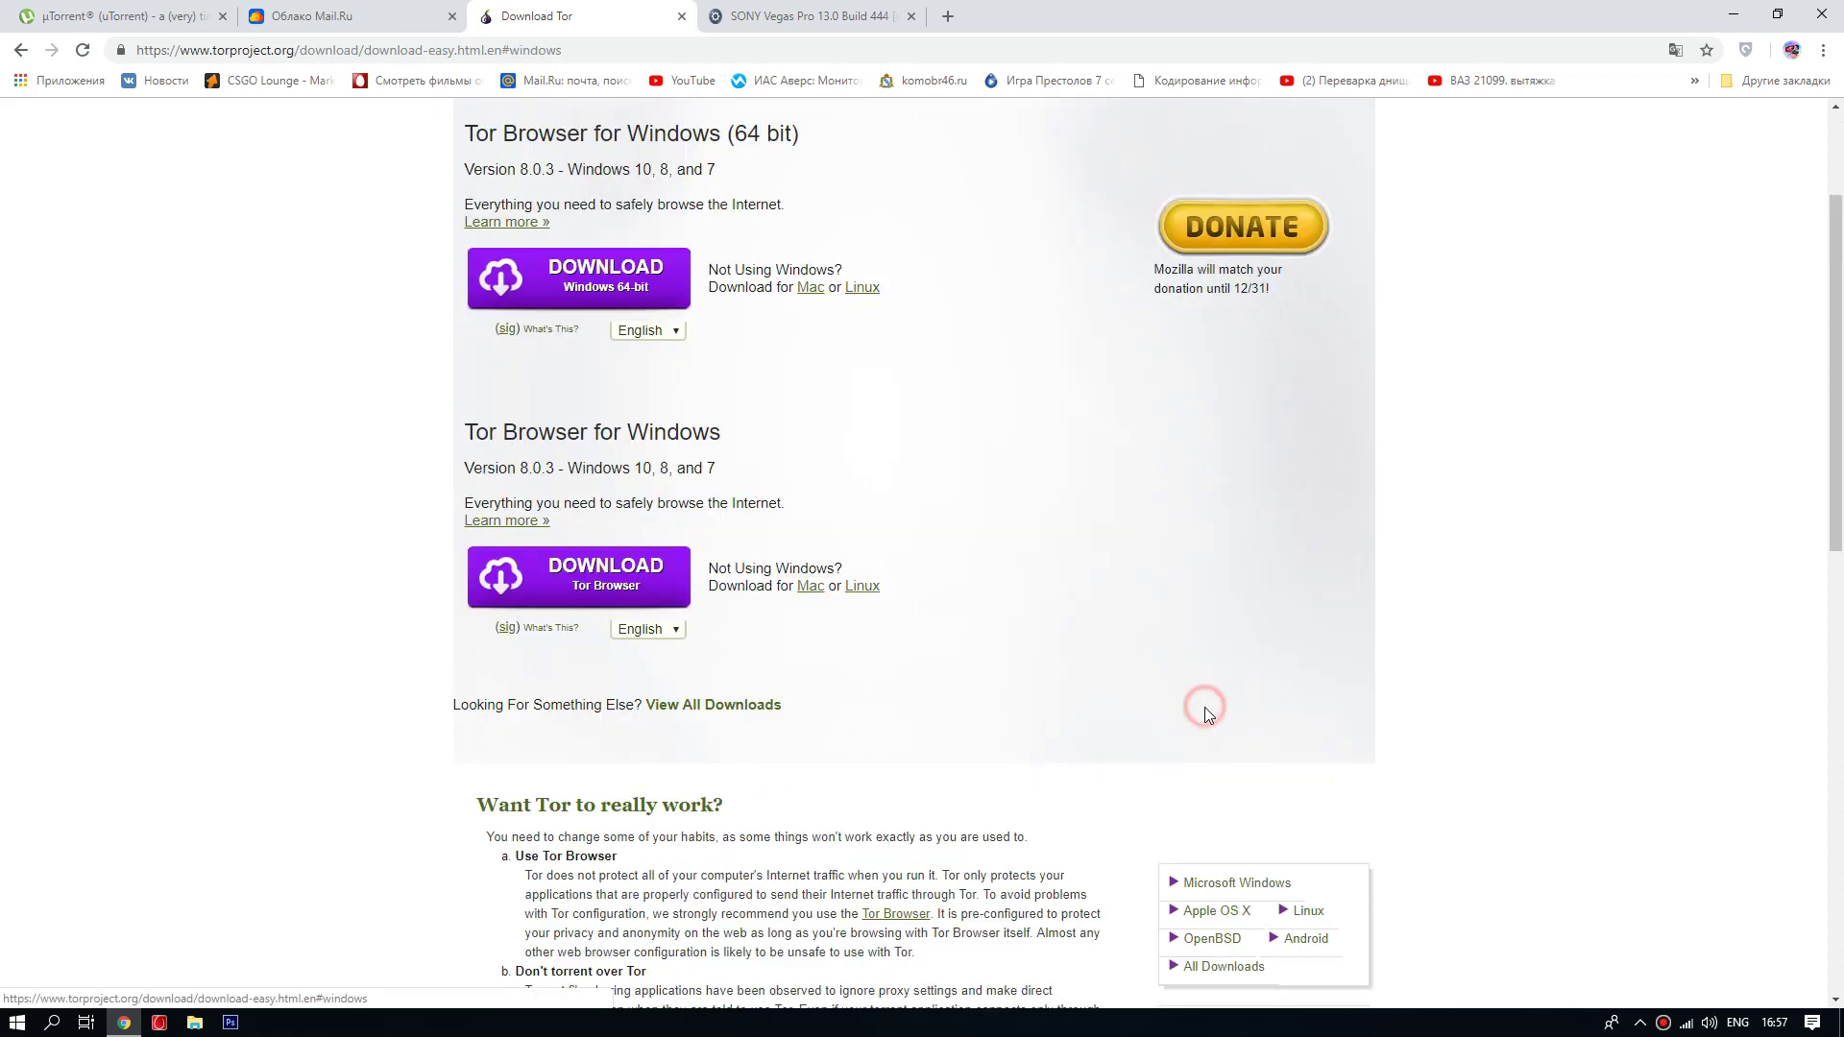
{"action": "scroll", "coordinate": [1070, 473], "scroll_direction": "up", "scroll_amount": 3}
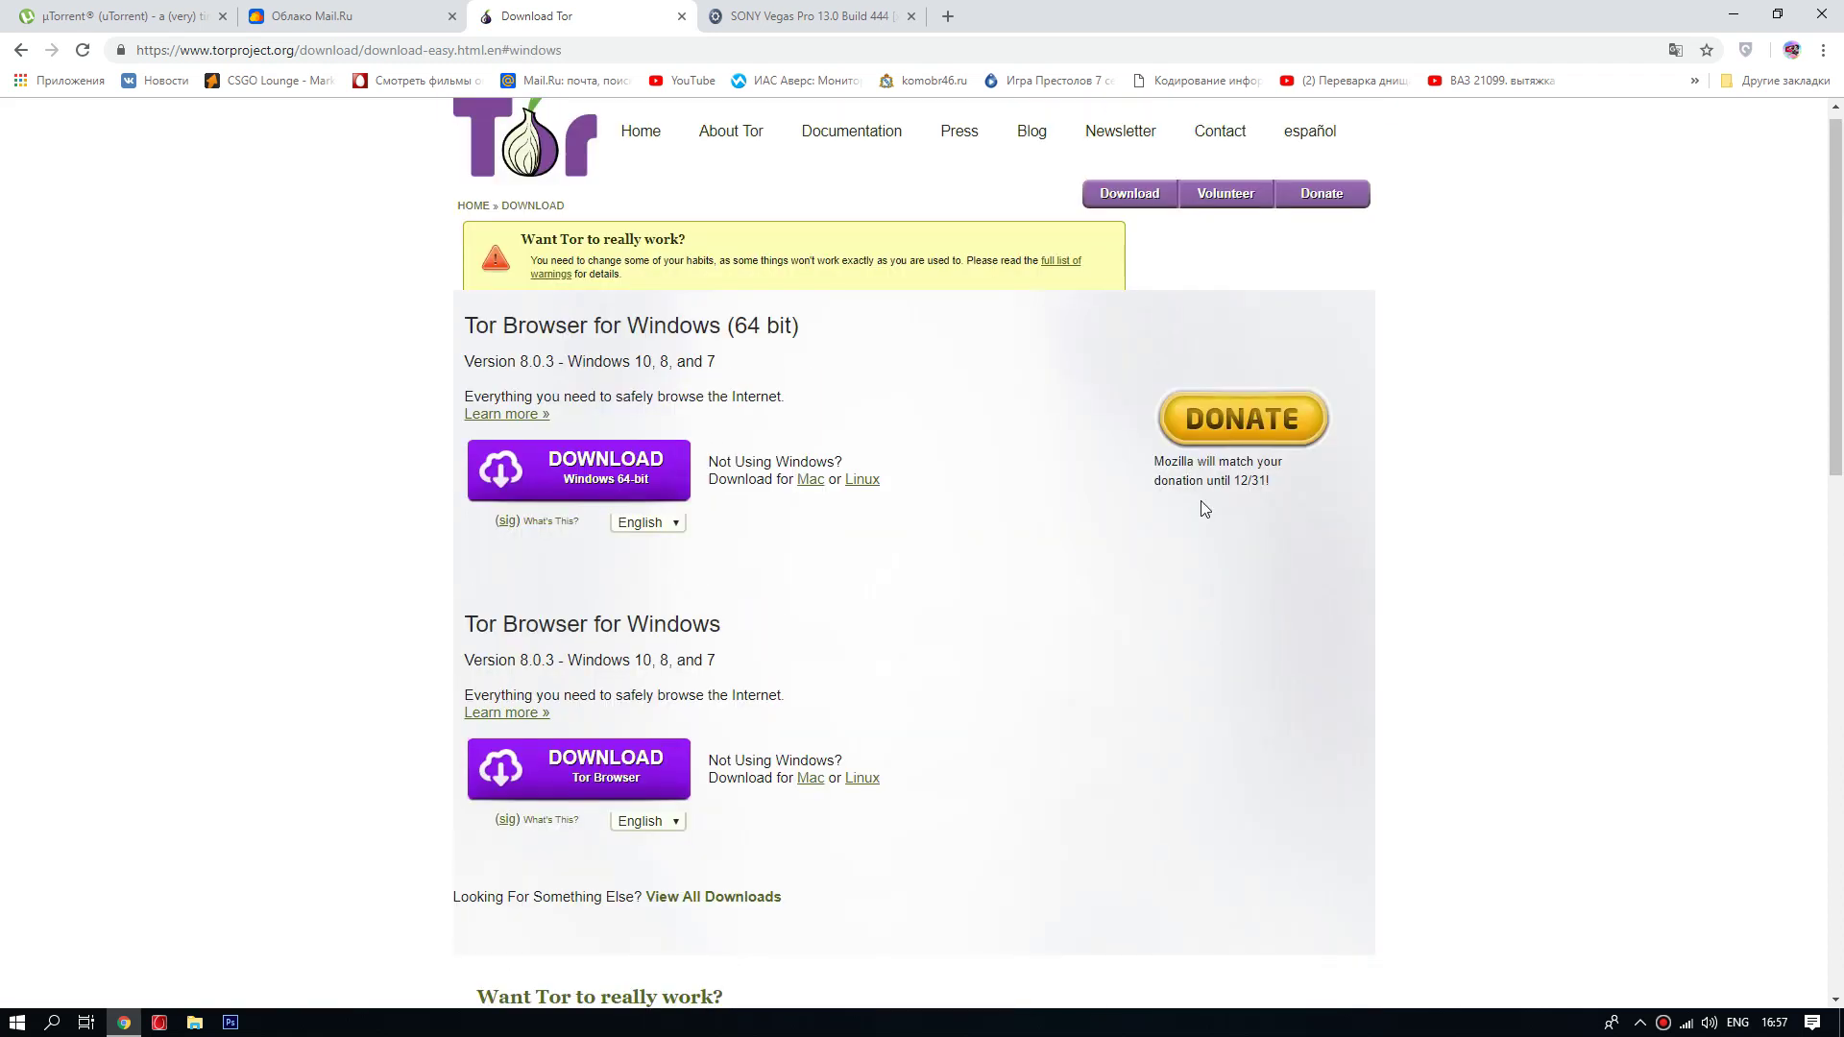
{"action": "scroll", "coordinate": [1229, 802], "scroll_direction": "down", "scroll_amount": 5}
{"action": "left_click", "coordinate": [1222, 775]}
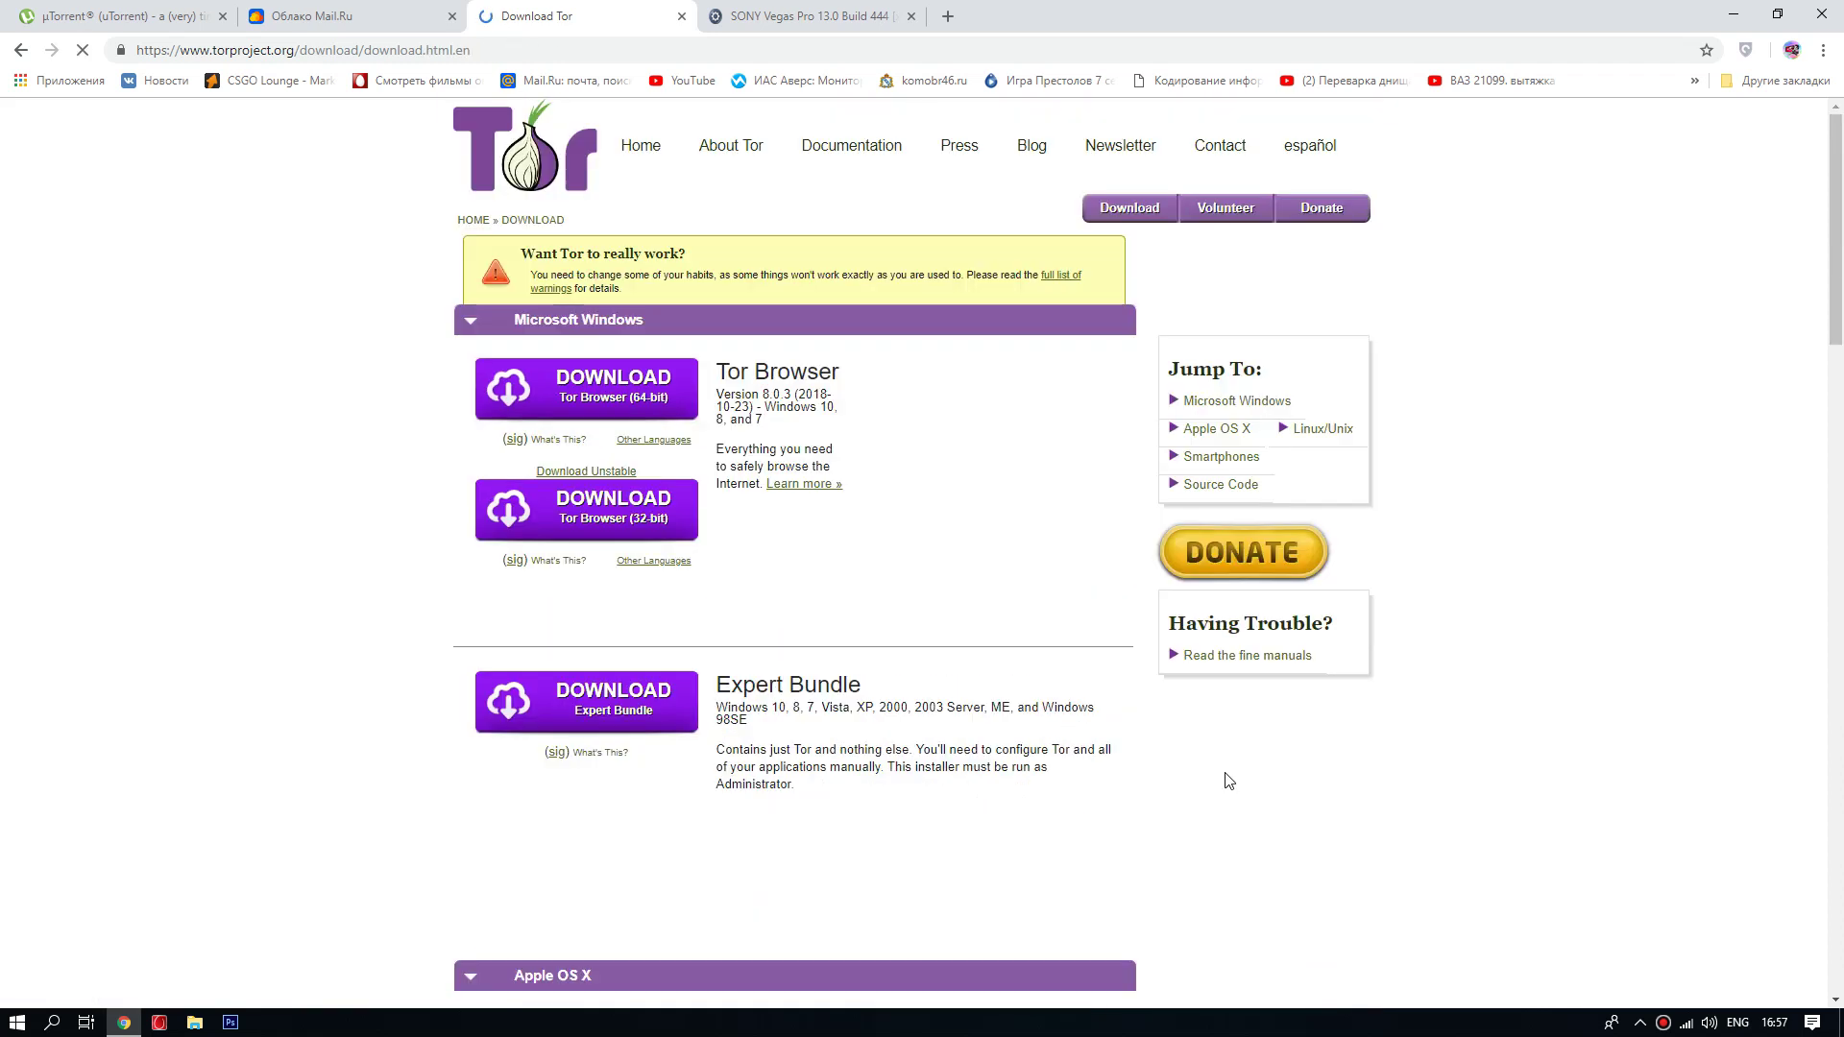
{"action": "left_click", "coordinate": [562, 322]}
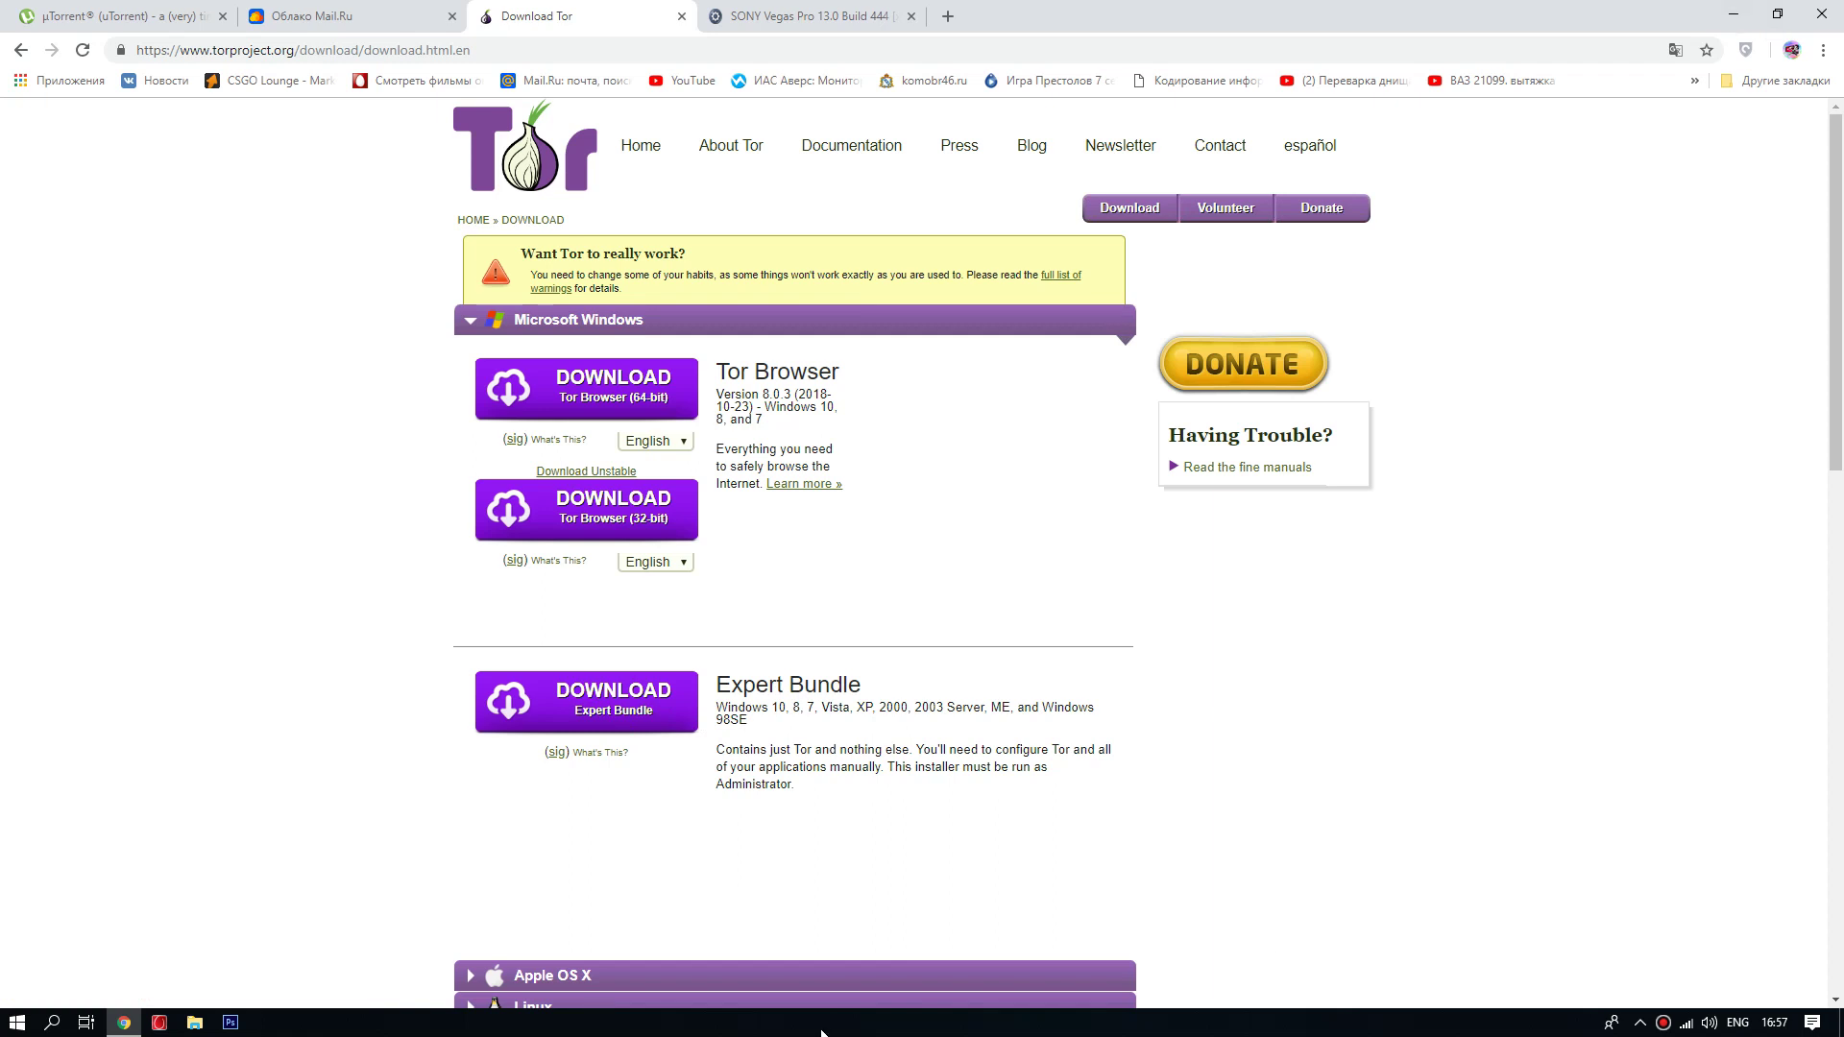
{"action": "left_click", "coordinate": [1733, 14]}
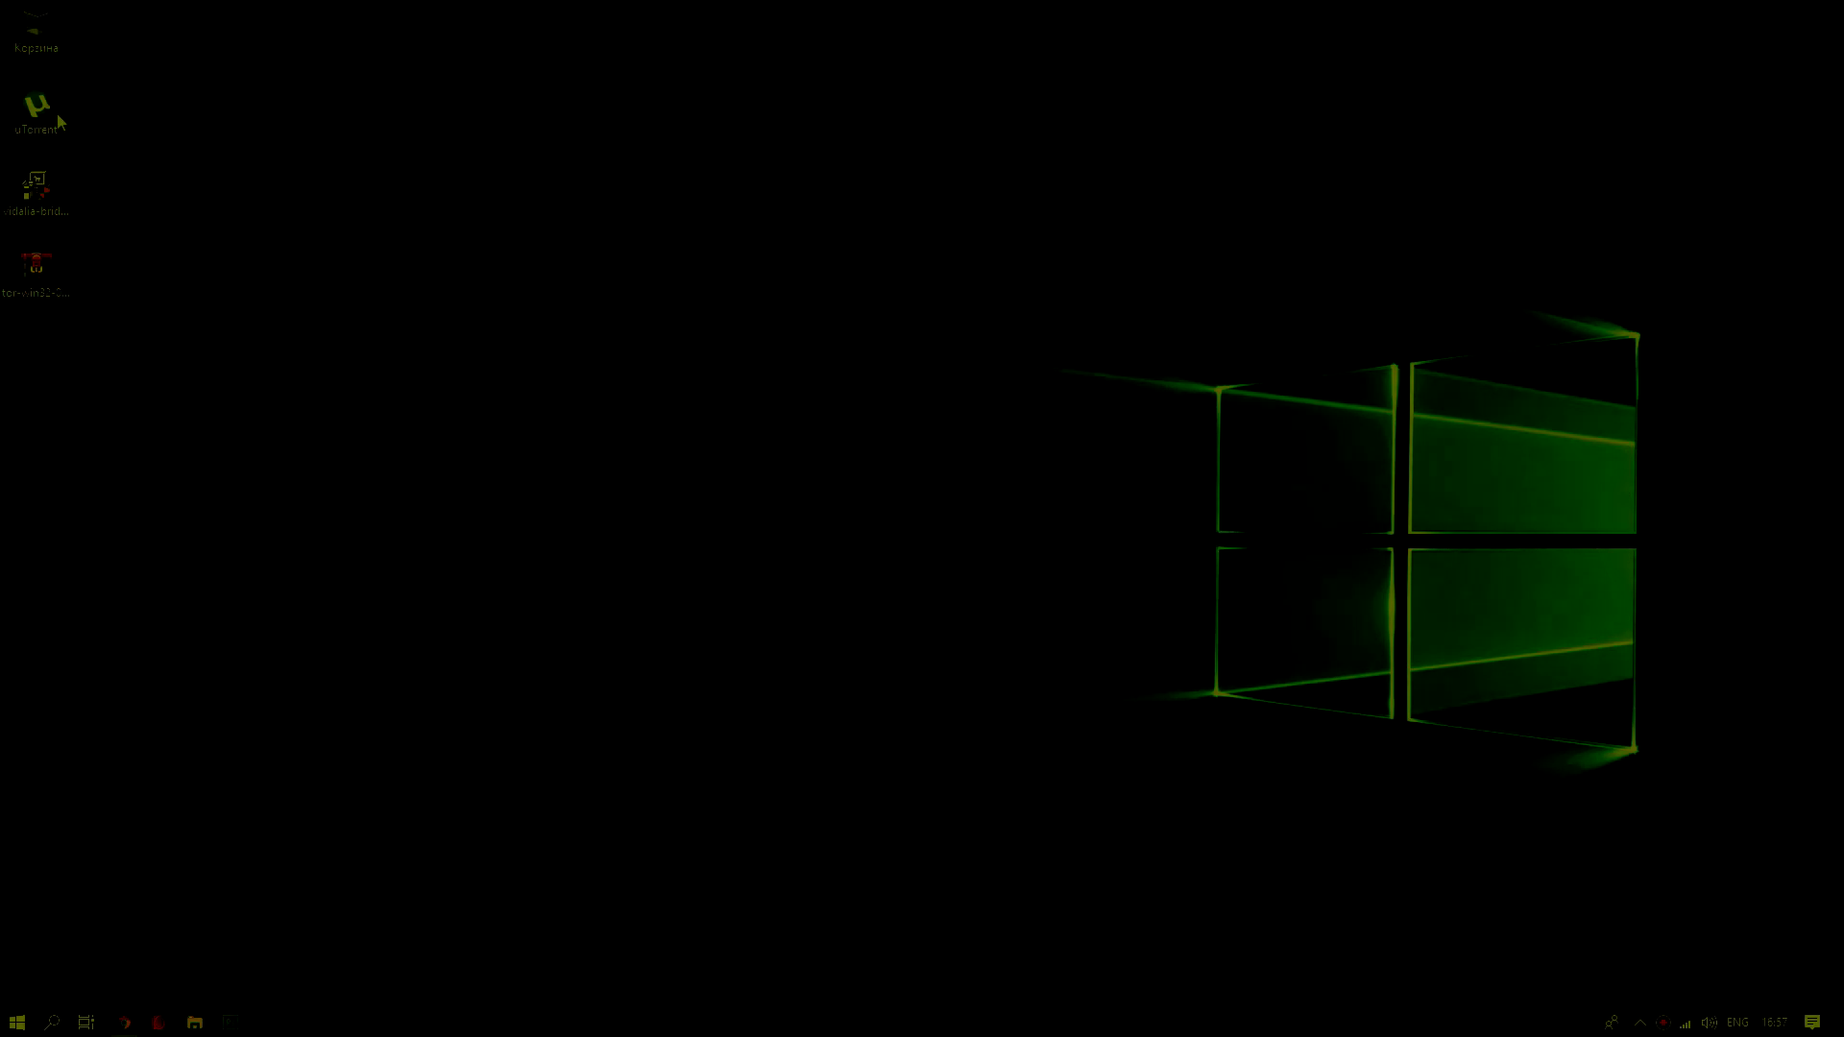
- Launch the uTorrent installer from the desktop and allow its network connections once in the Dr.Web firewall
{"action": "double_click", "coordinate": [36, 105]}
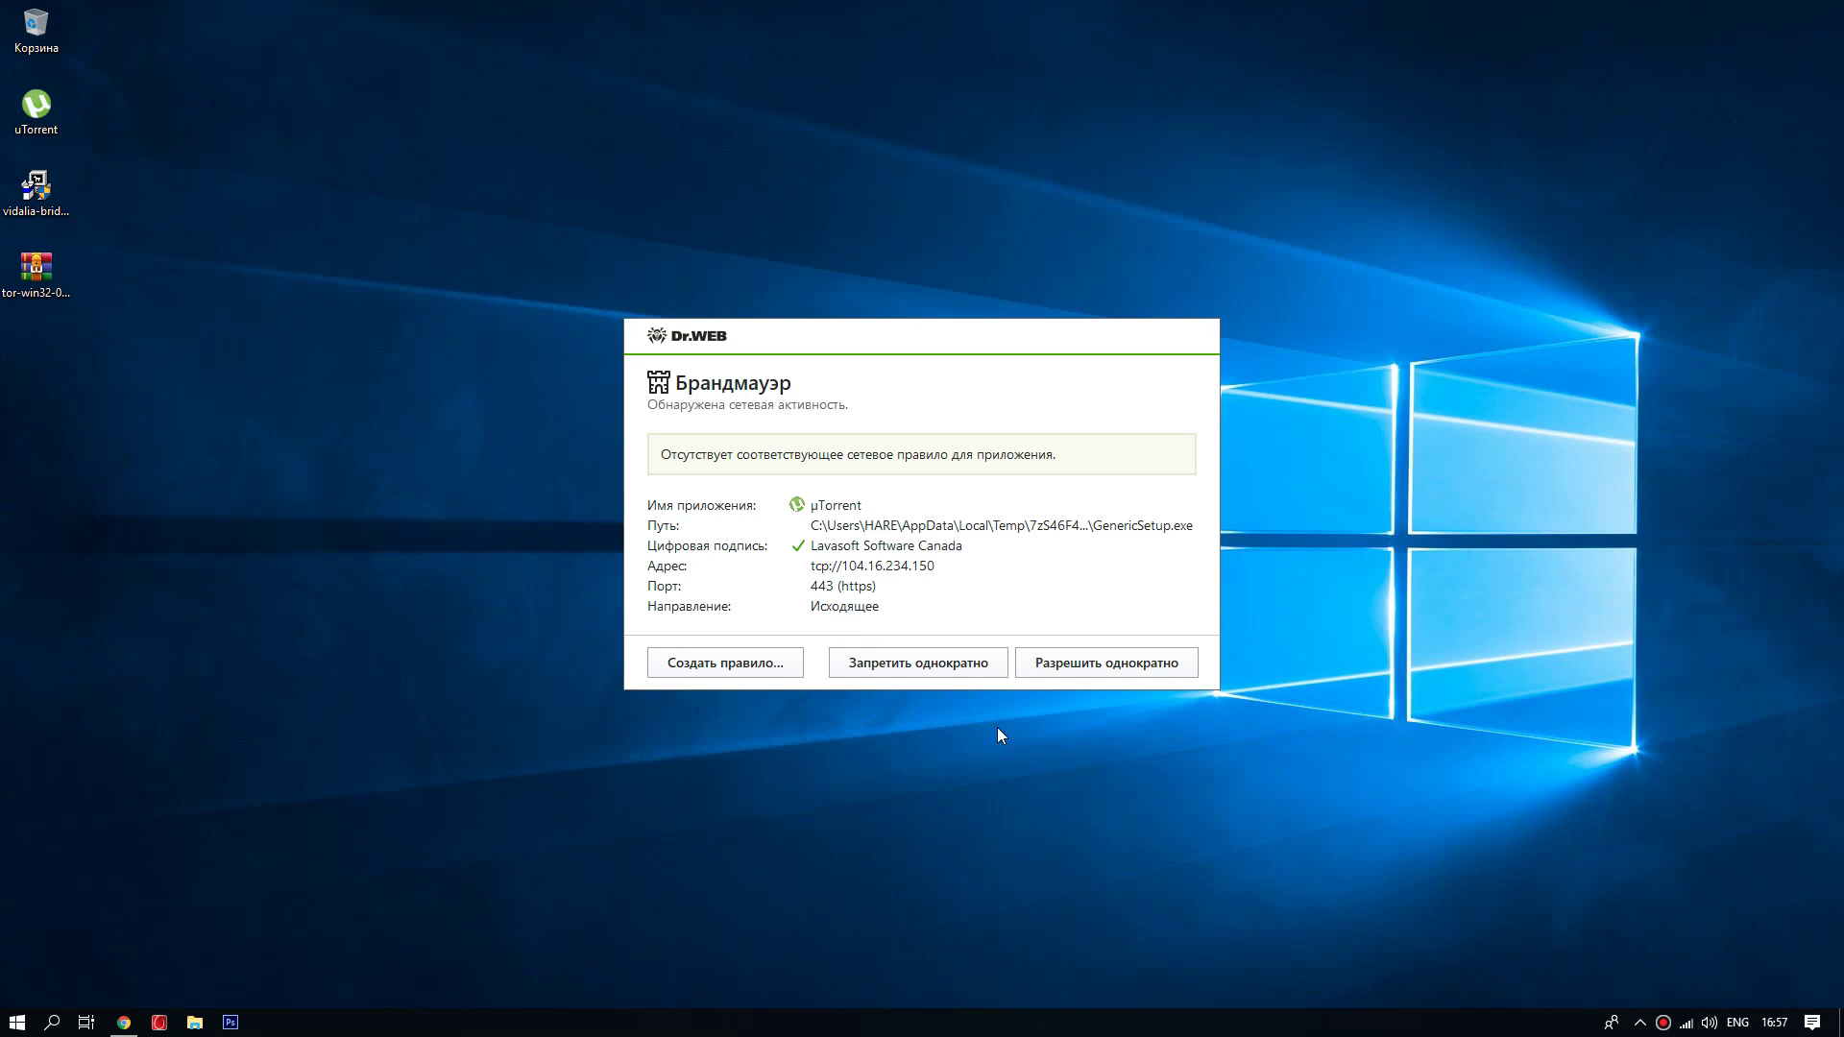
{"action": "left_click", "coordinate": [1073, 663]}
{"action": "left_click", "coordinate": [1068, 669]}
{"action": "left_click", "coordinate": [1071, 661]}
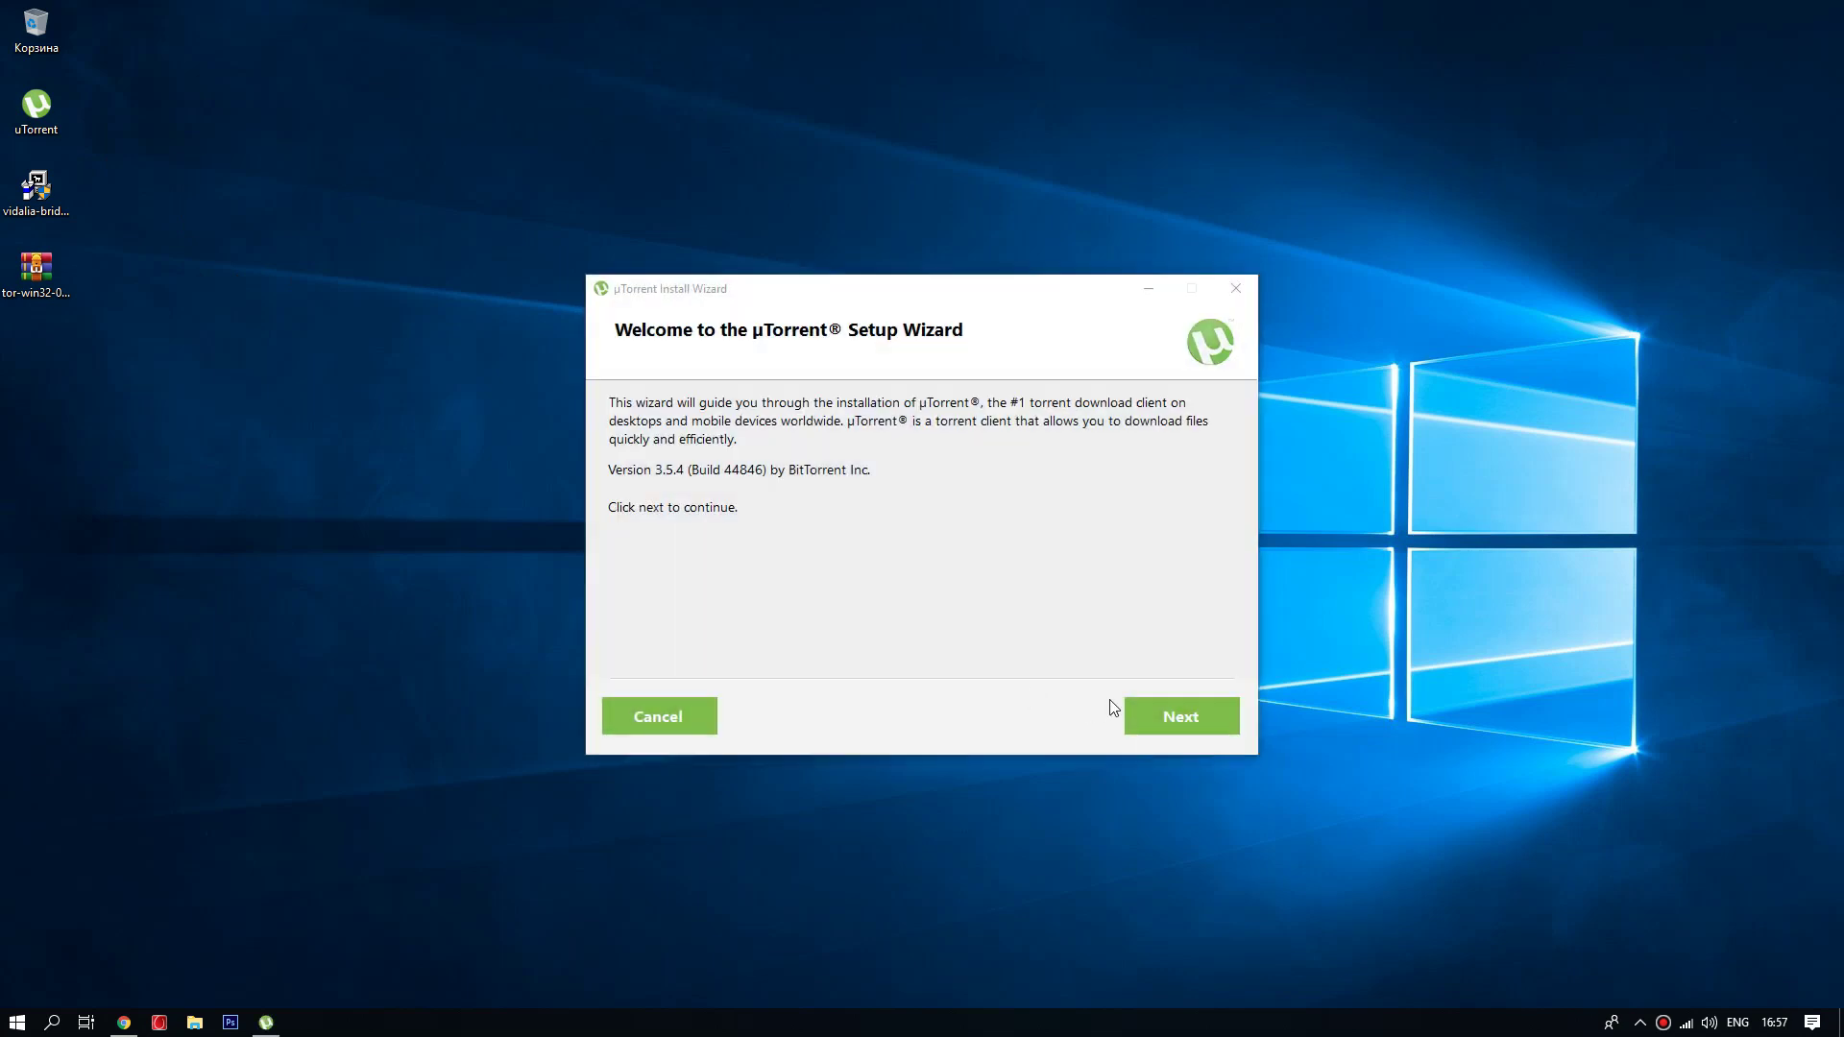
- Proceed through the µTorrent setup welcome and warning pages and agree to the license agreement and privacy policy
{"action": "left_click", "coordinate": [1127, 719]}
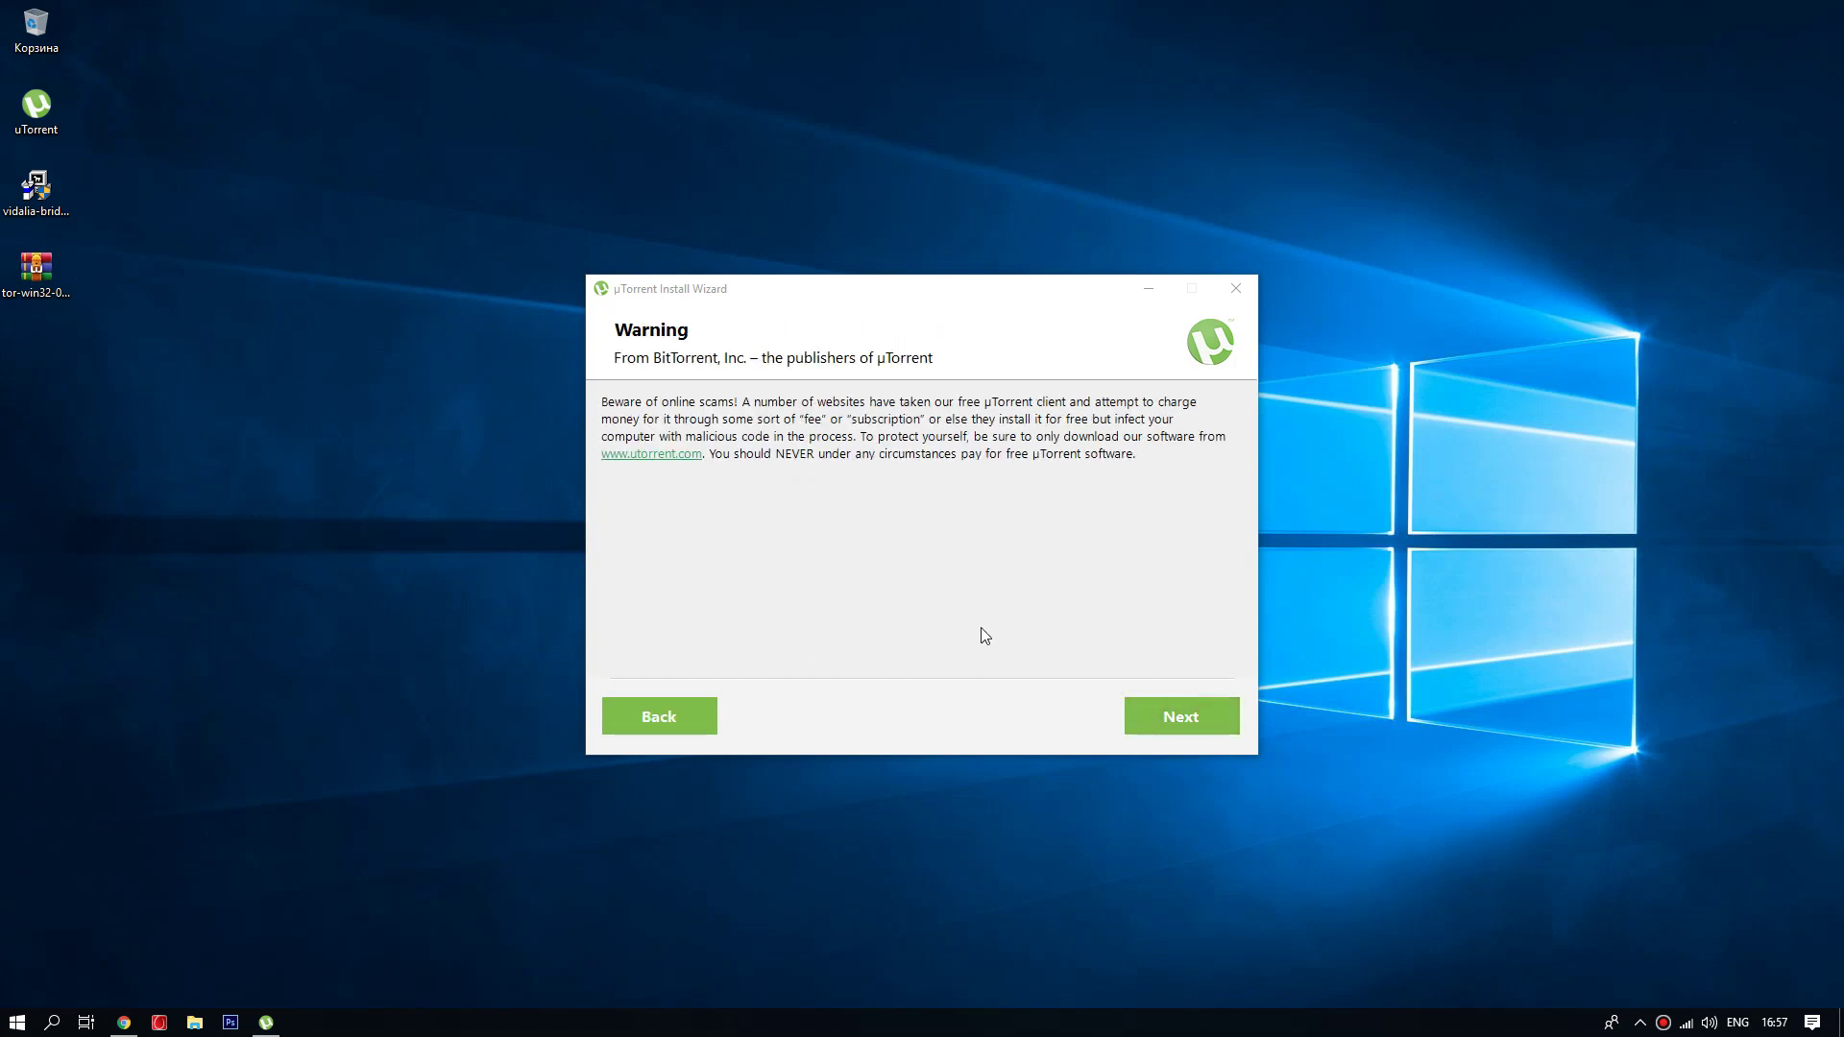
{"action": "left_click", "coordinate": [1195, 719]}
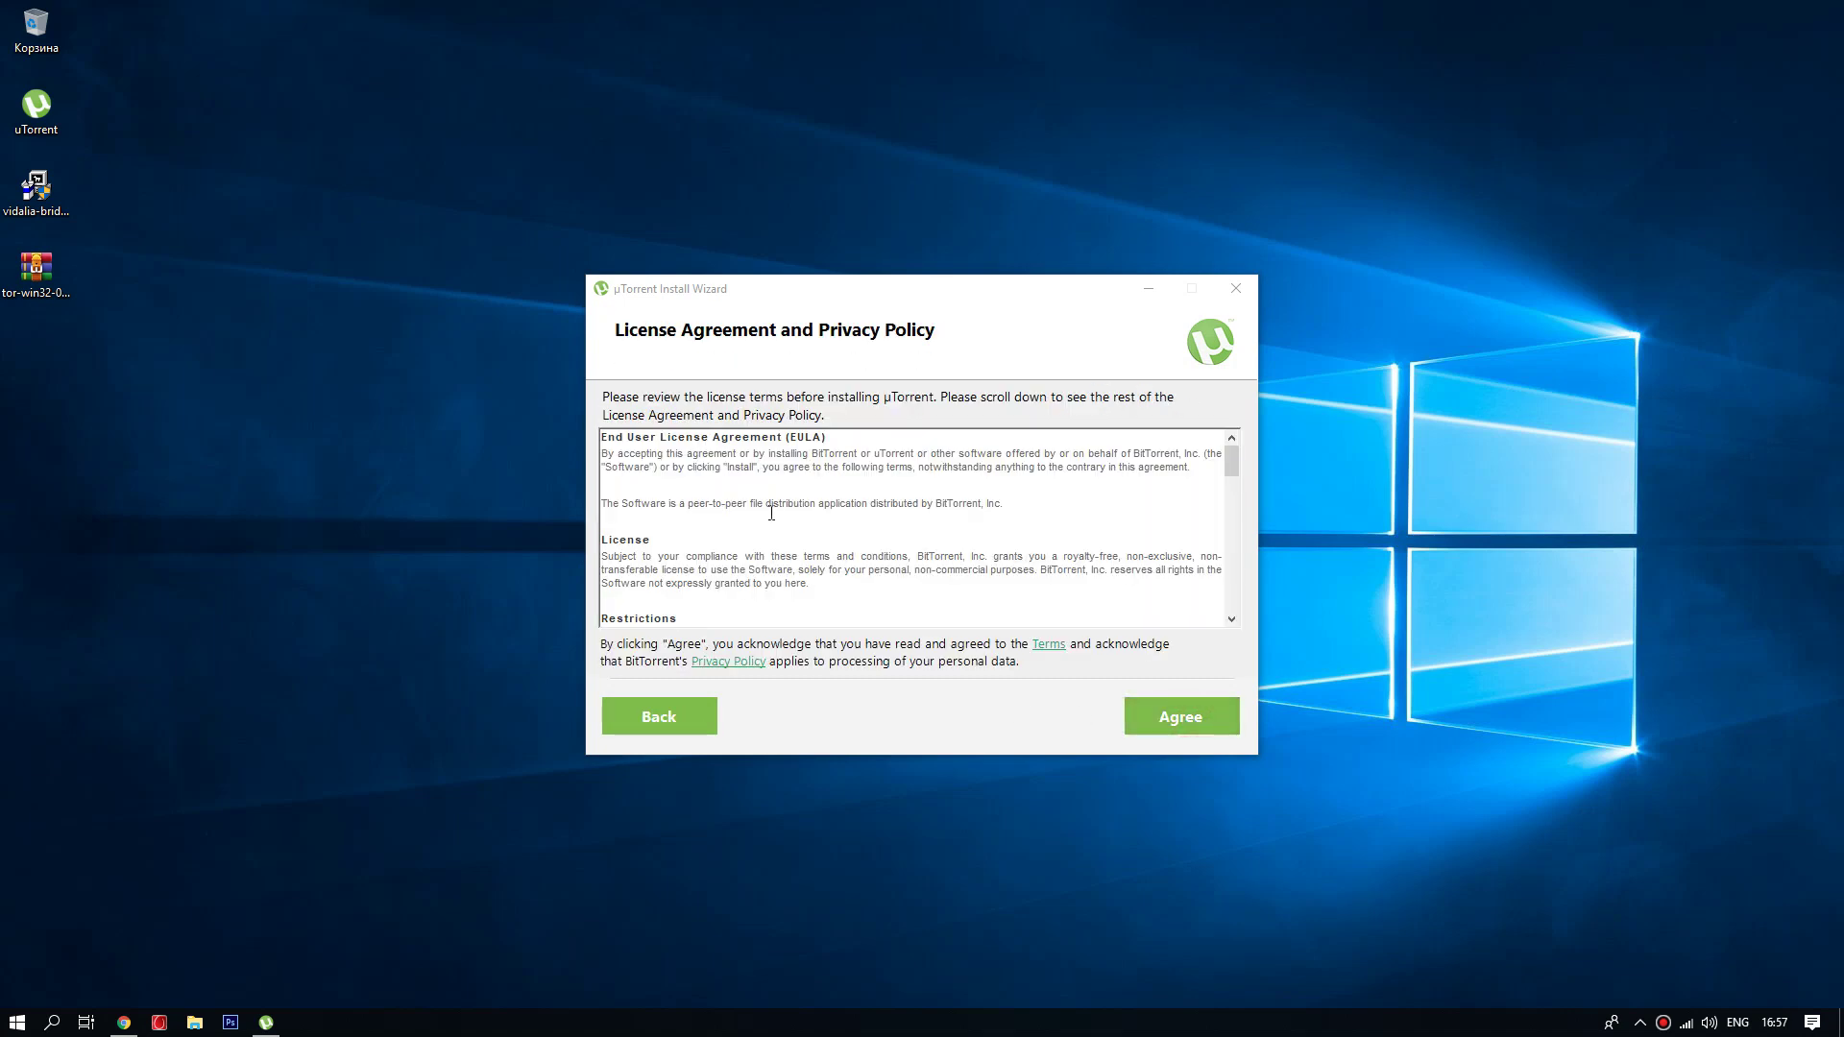
{"action": "left_click_drag", "start_coordinate": [1227, 461], "coordinate": [1229, 596]}
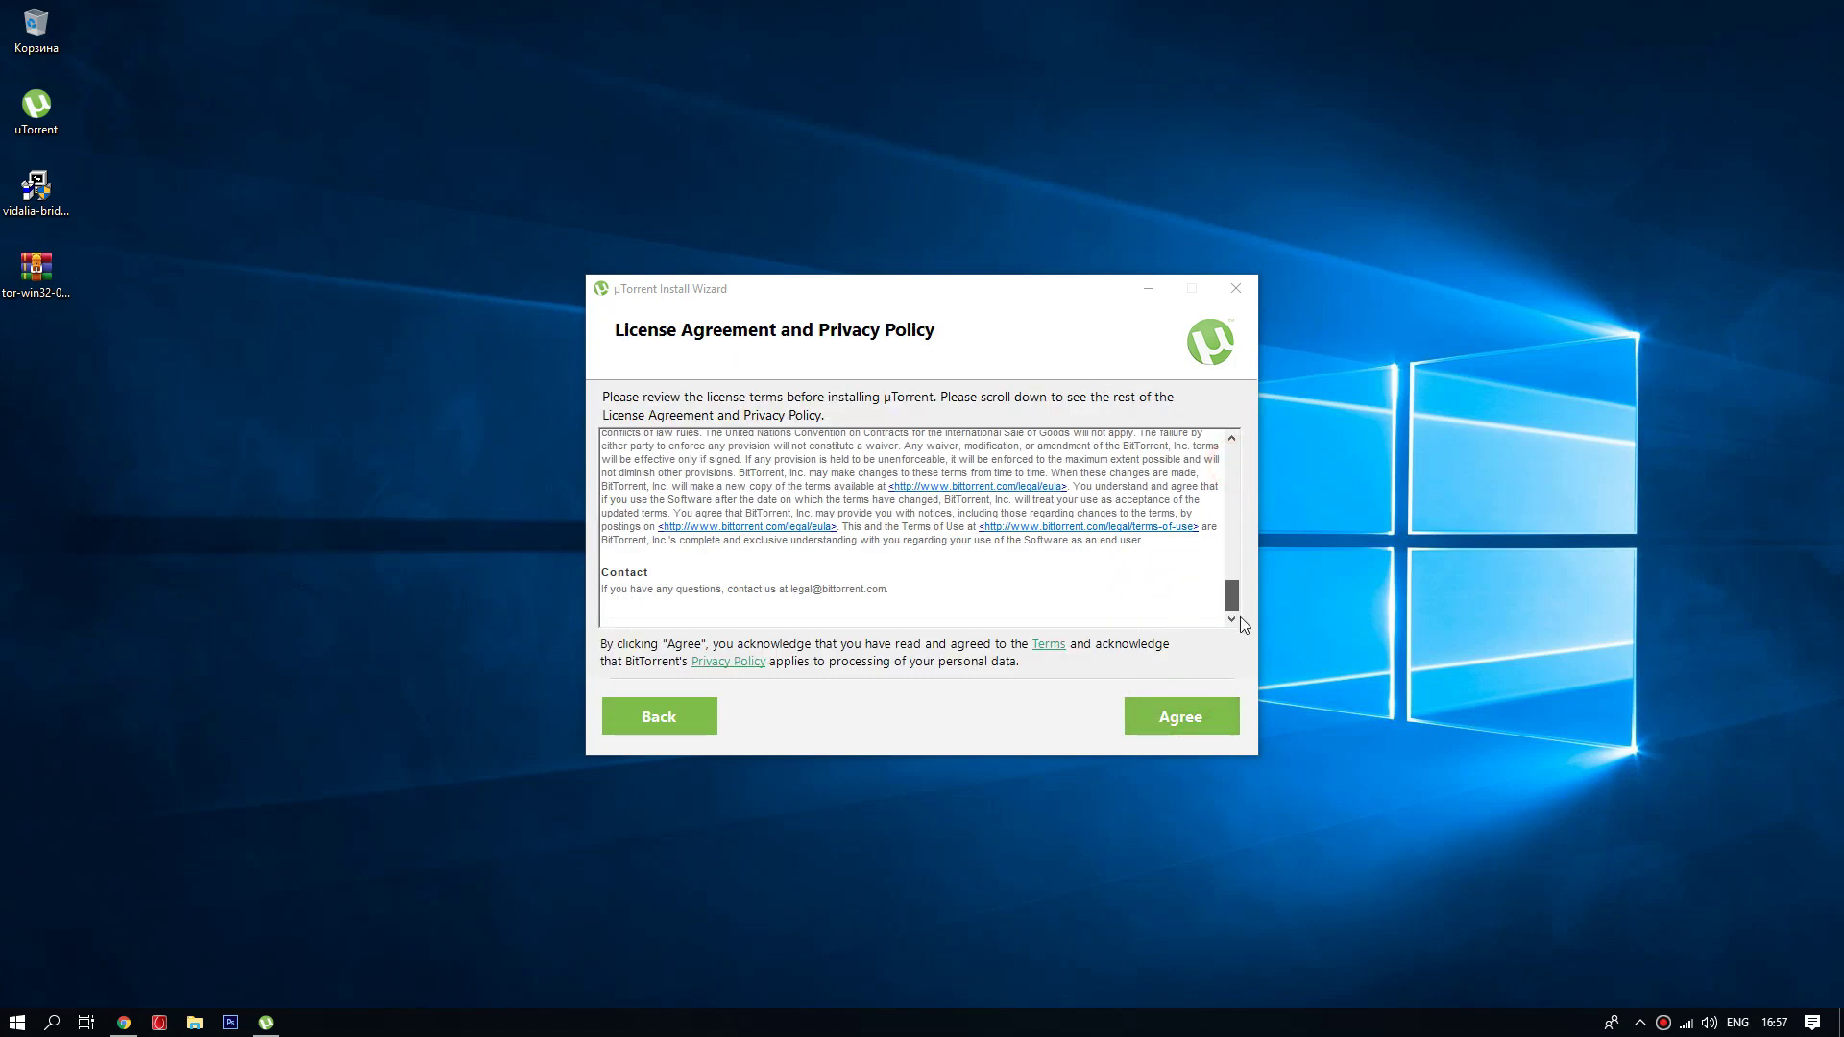
{"action": "left_click", "coordinate": [1173, 716]}
- Accept the Ad-Aware Web Companion offer and skip Avast Free Antivirus, keeping the default Start menu, Quick Launch and desktop icon options
{"action": "left_click_drag", "start_coordinate": [1225, 459], "coordinate": [1225, 596]}
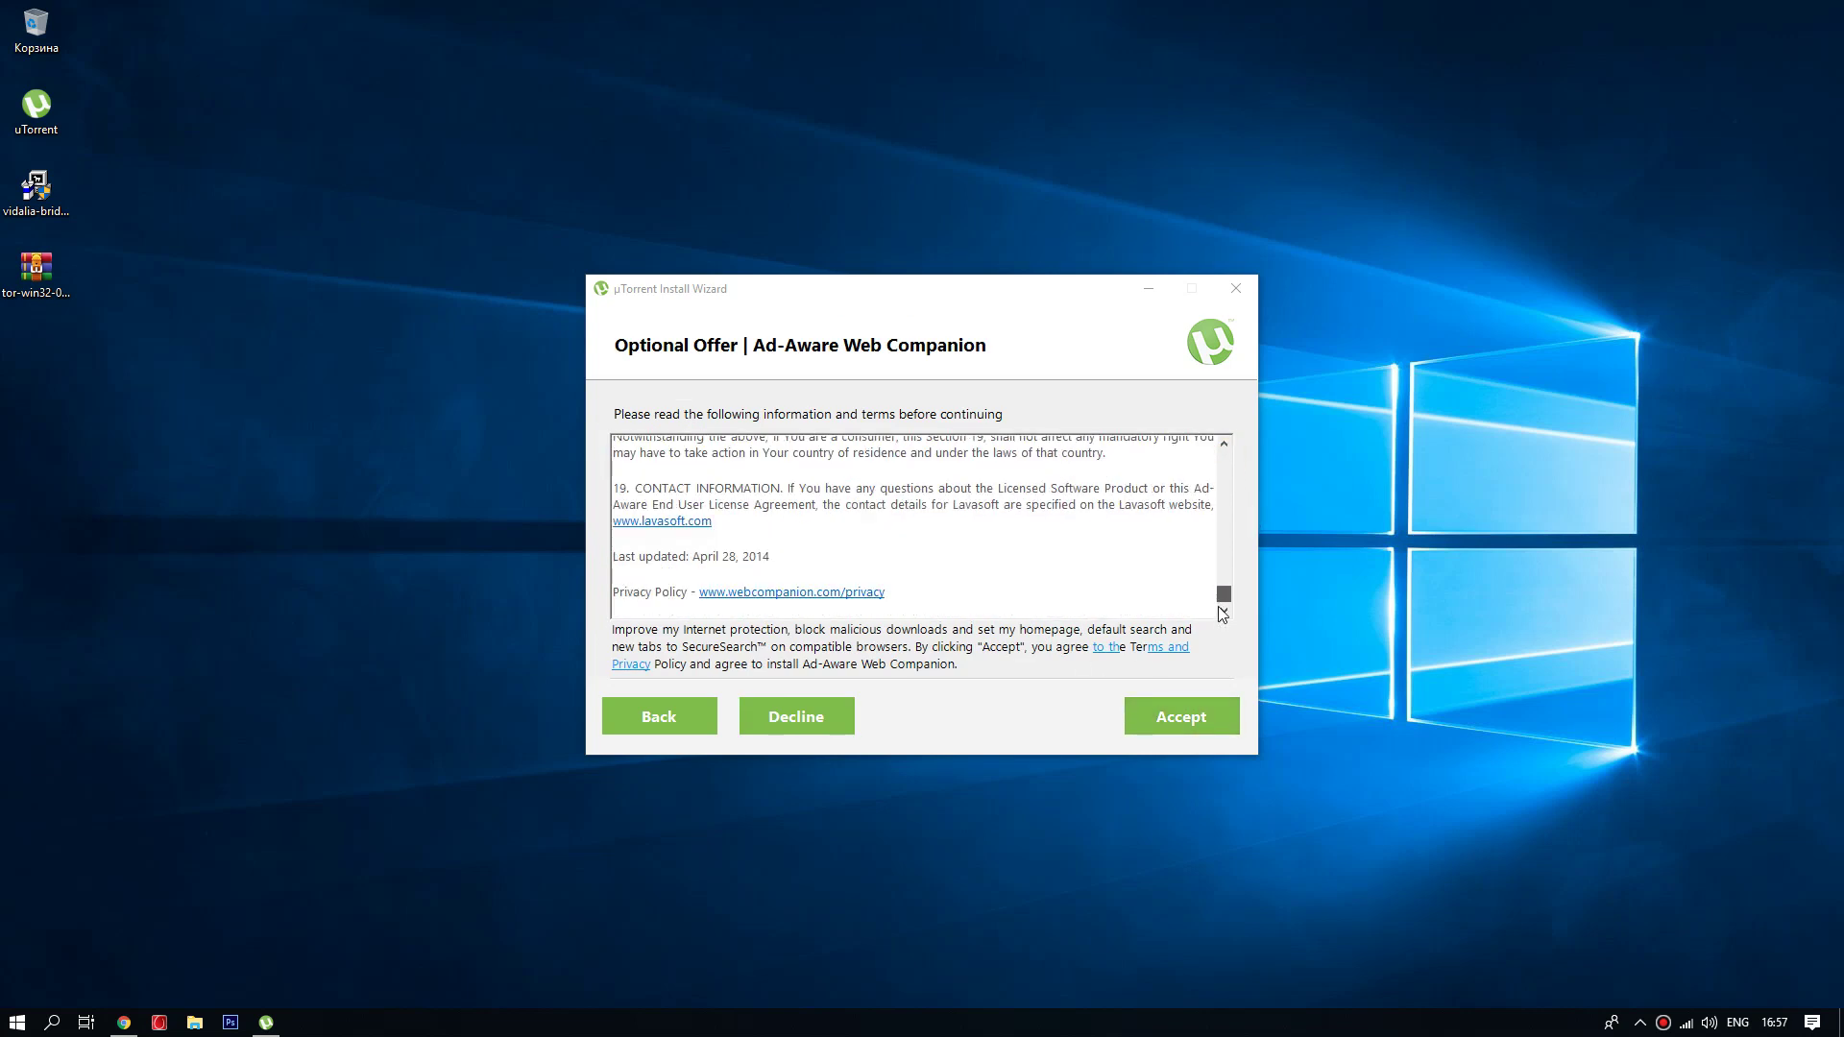
{"action": "left_click", "coordinate": [1176, 724]}
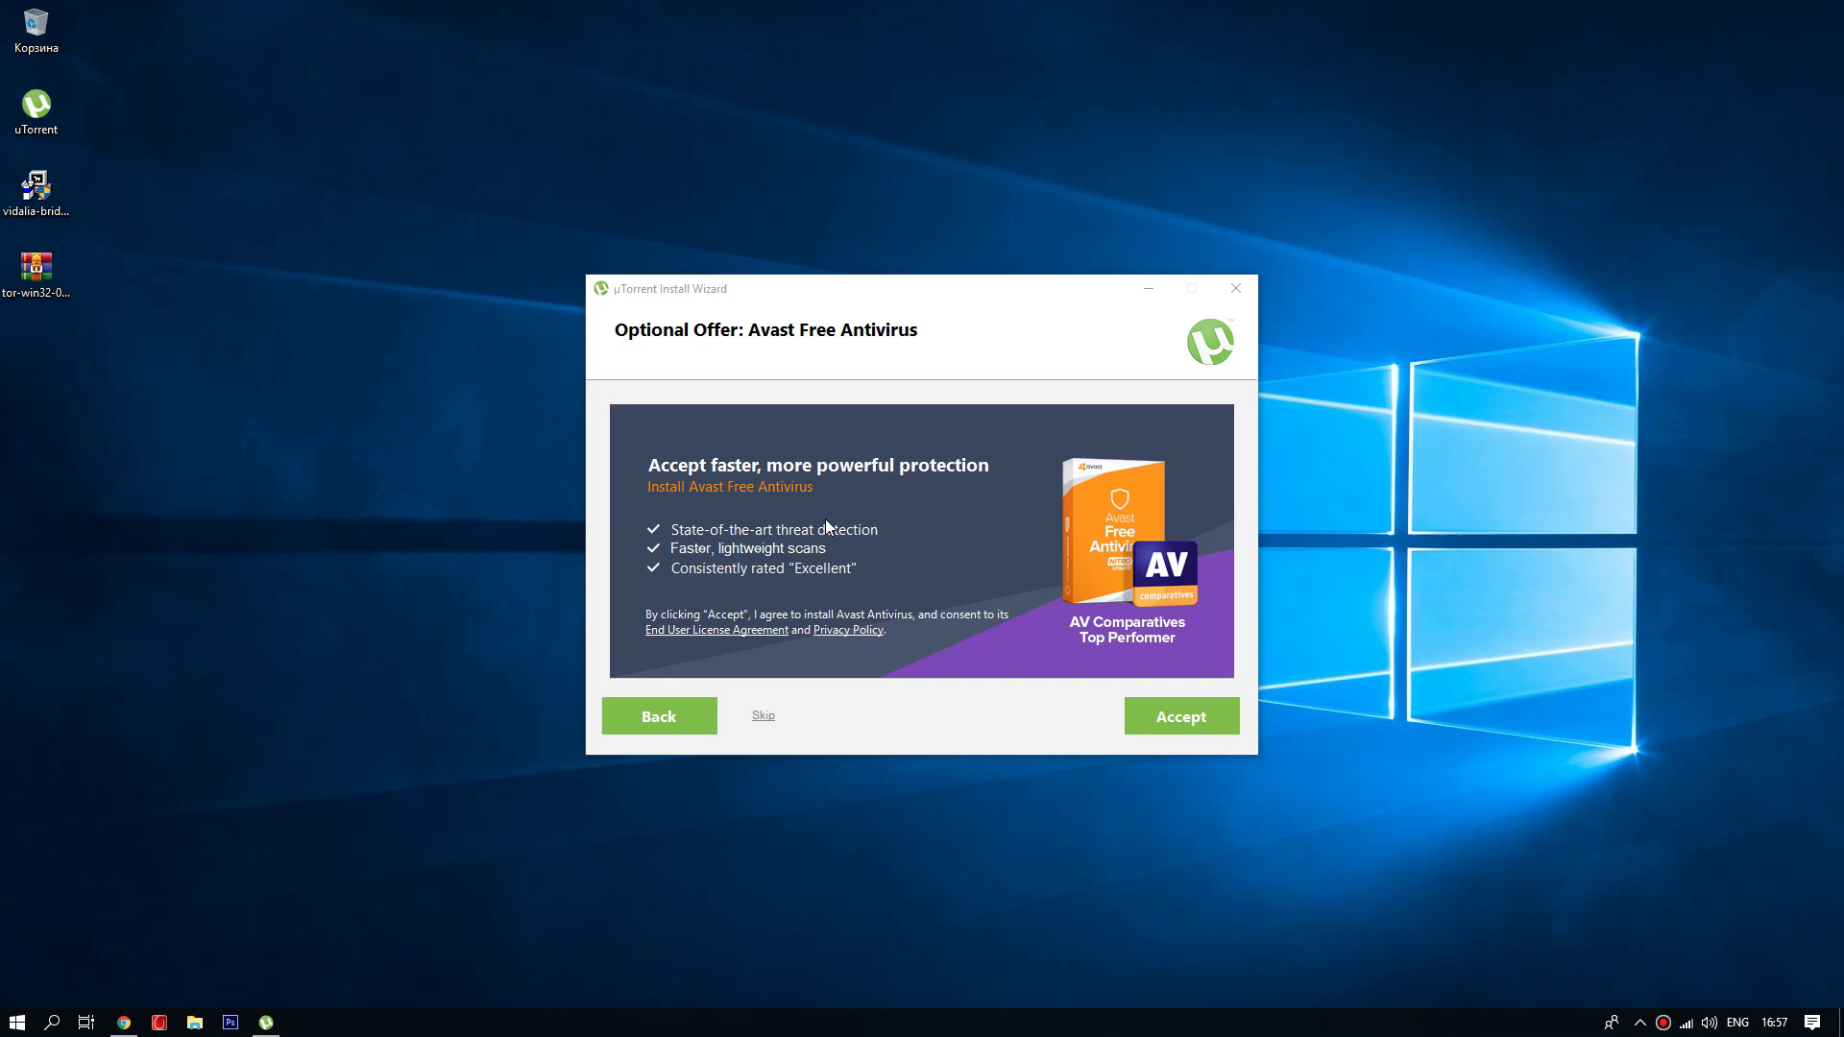
{"action": "left_click", "coordinate": [764, 718]}
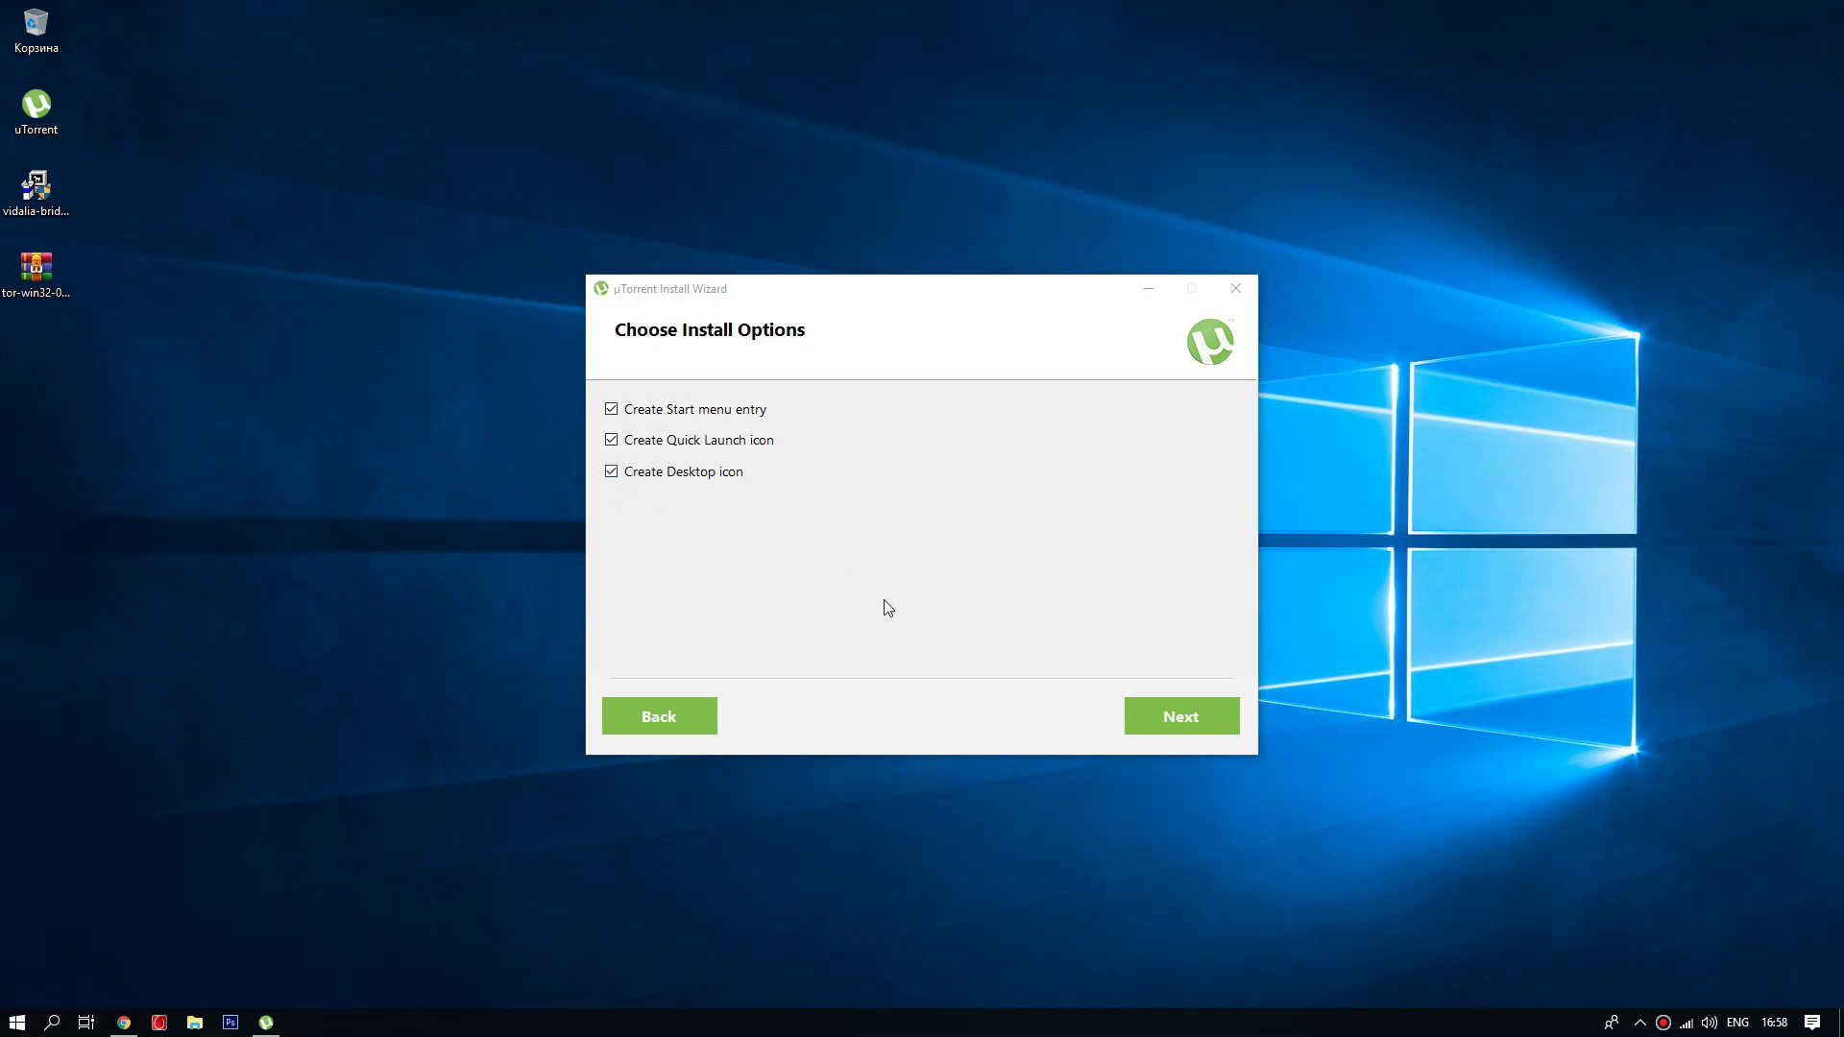
{"action": "left_click", "coordinate": [1164, 718]}
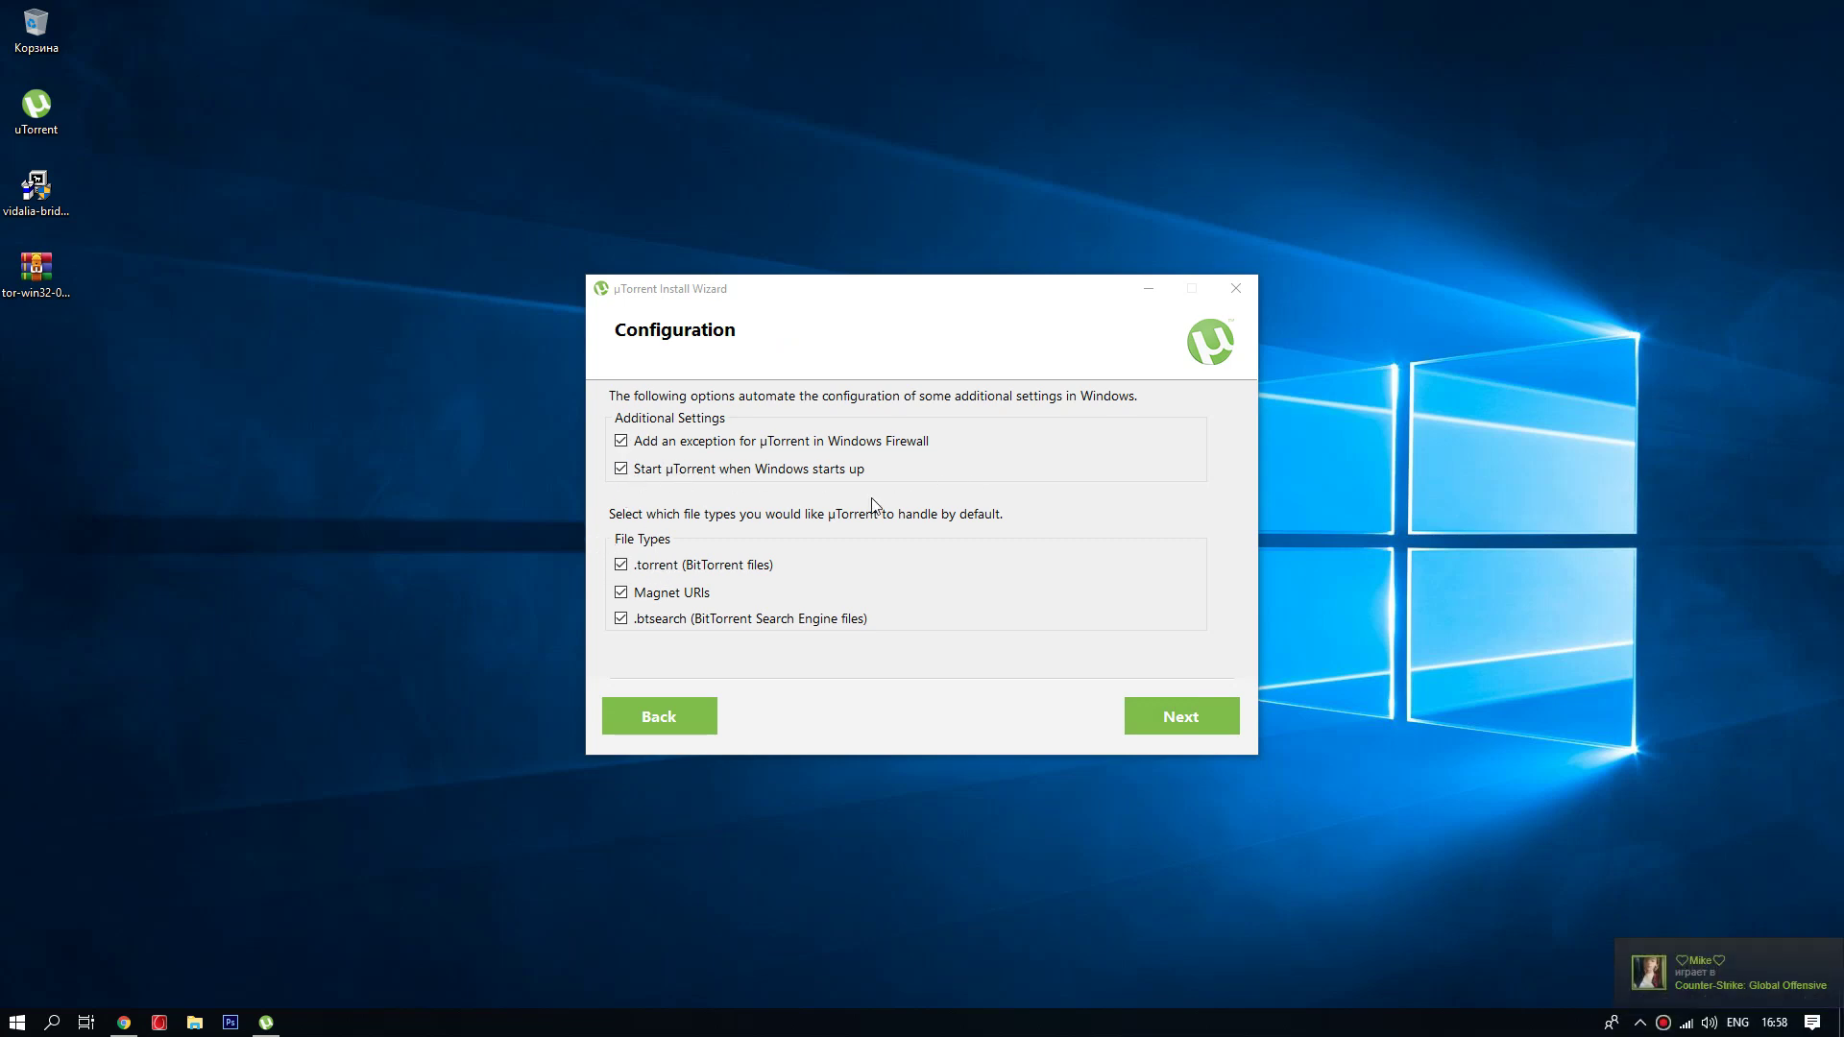
- Turn off µTorrent's start with Windows and its .torrent, Magnet URI and .btsearch associations, and cancel the installation
{"action": "left_click", "coordinate": [625, 469]}
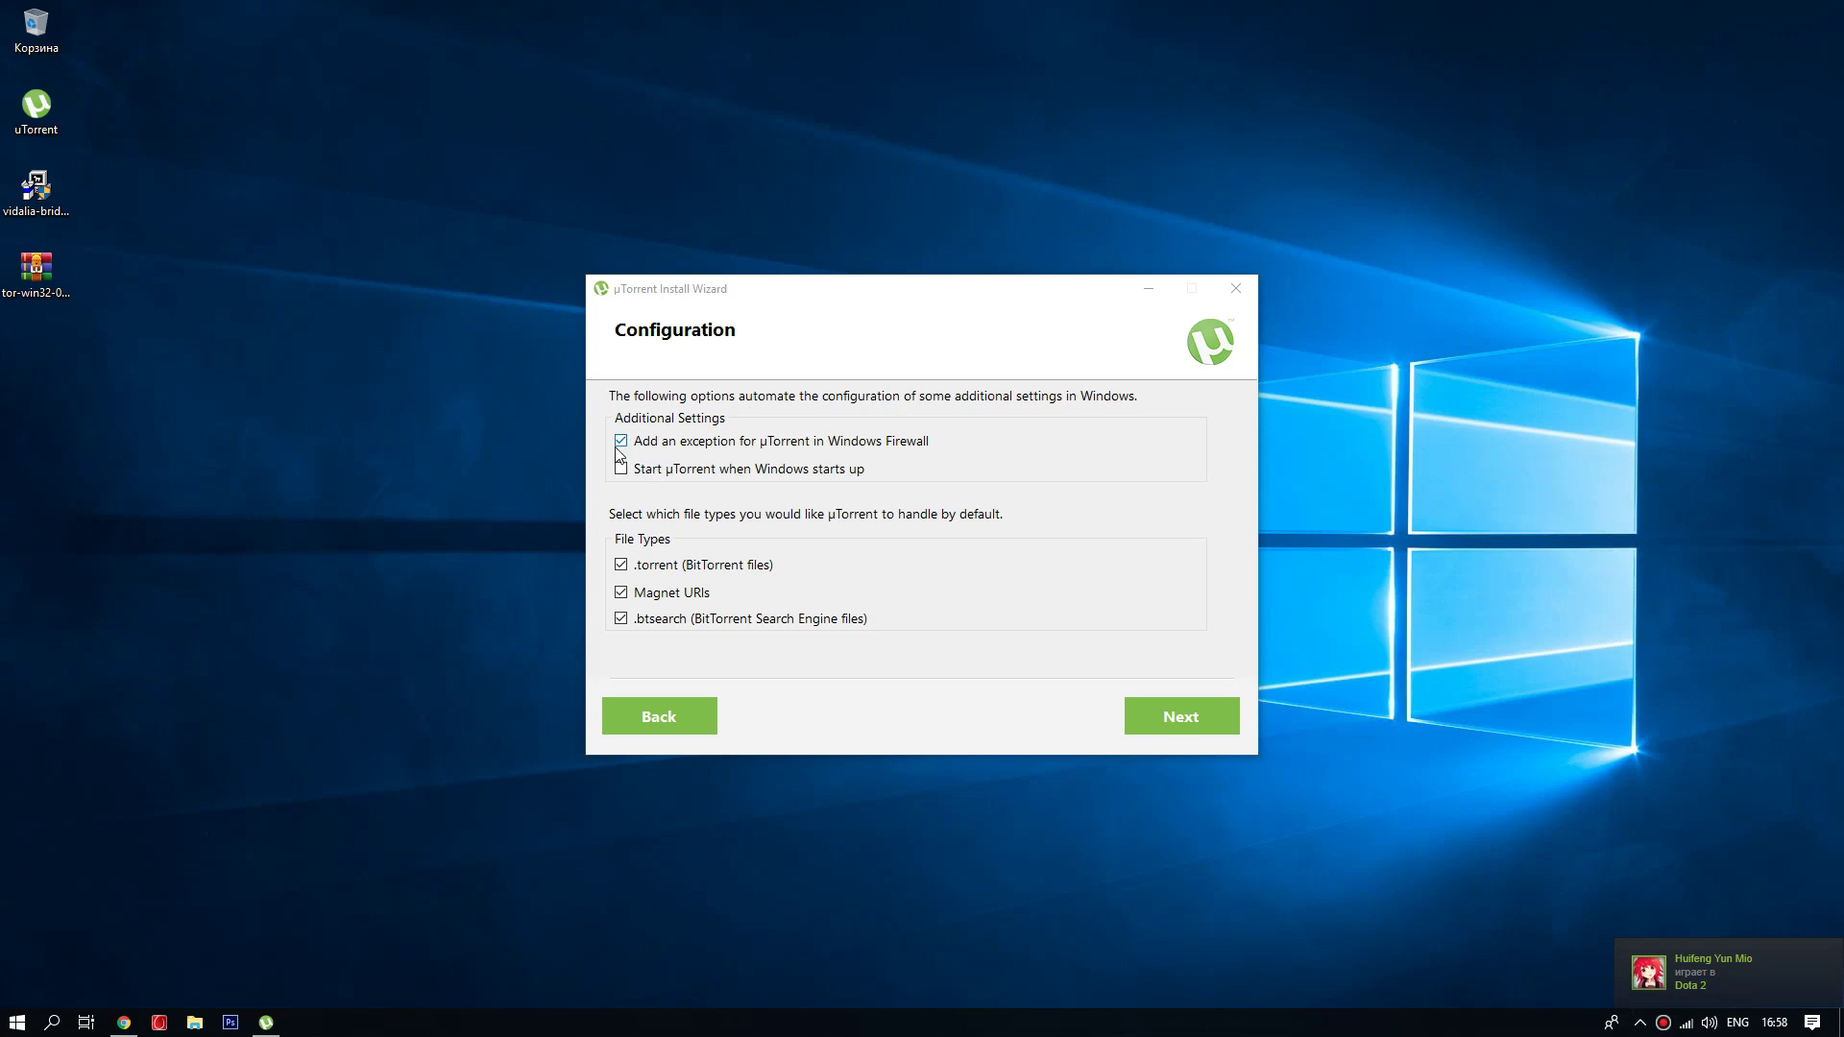
{"action": "left_click", "coordinate": [621, 565]}
{"action": "left_click", "coordinate": [622, 593]}
{"action": "left_click", "coordinate": [622, 618]}
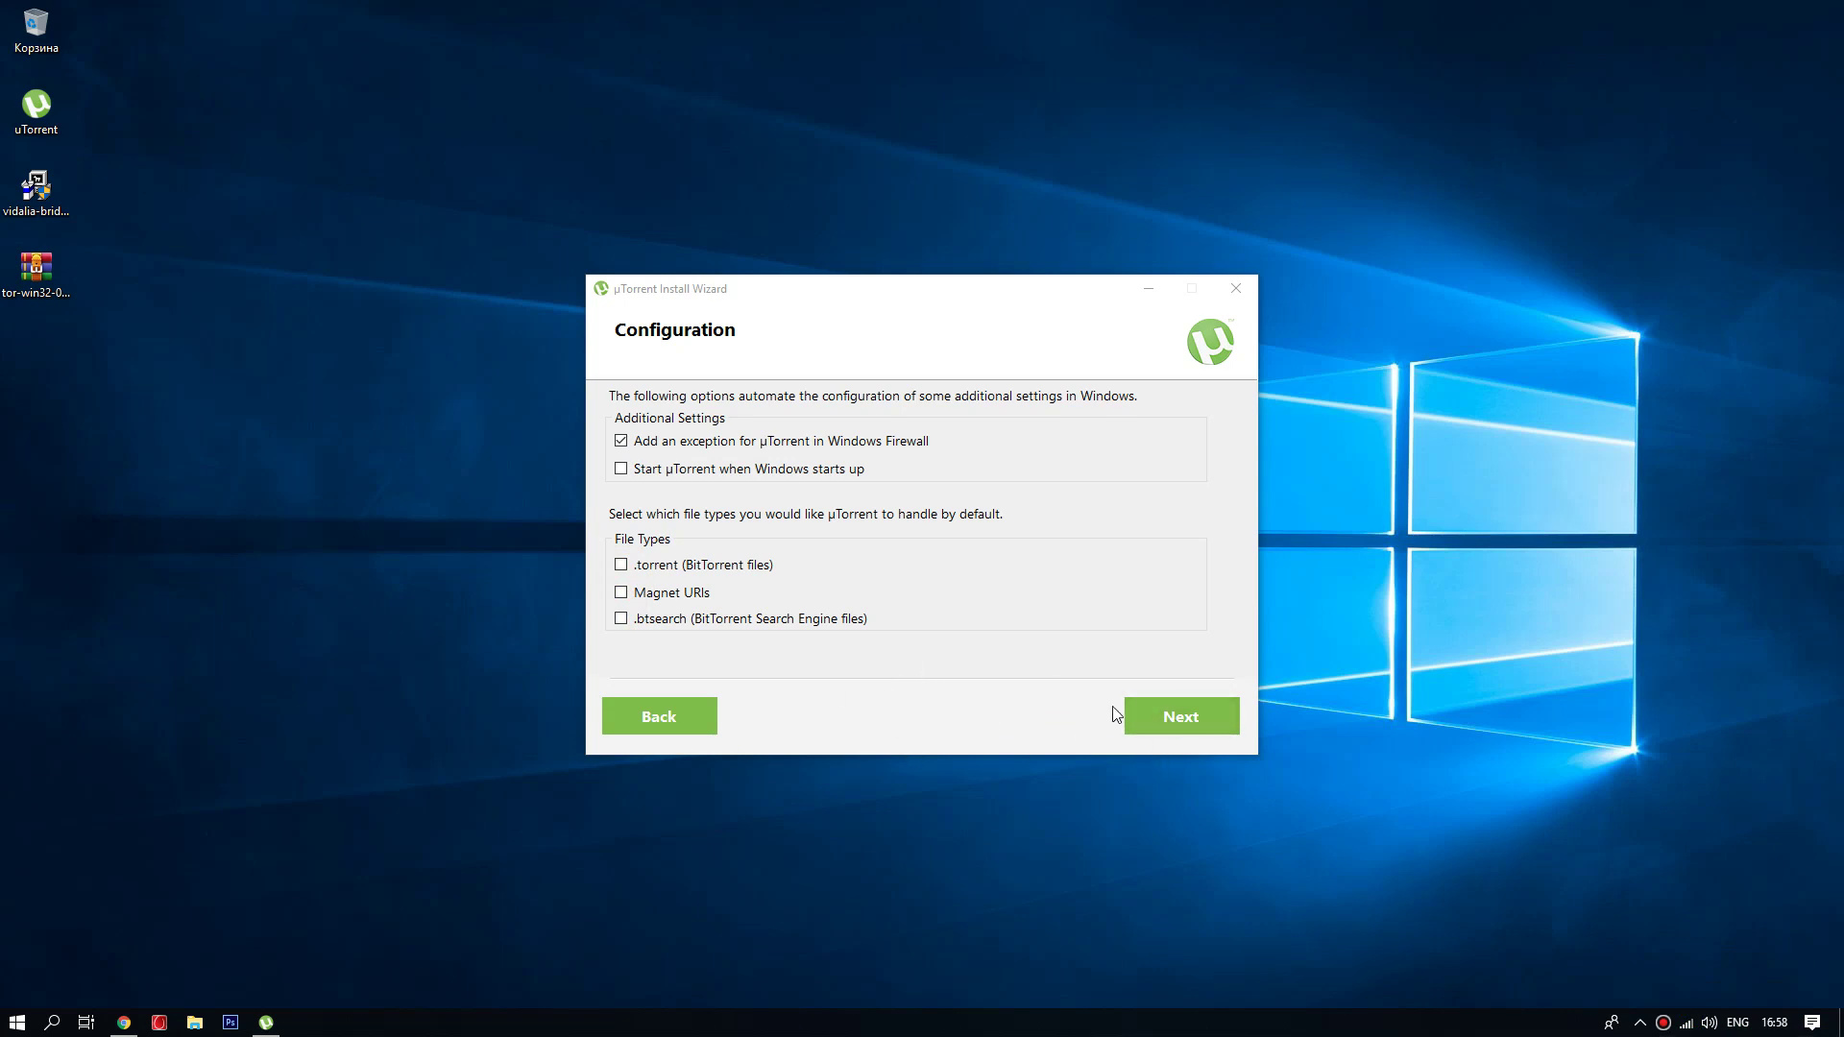
{"action": "left_click", "coordinate": [1237, 290]}
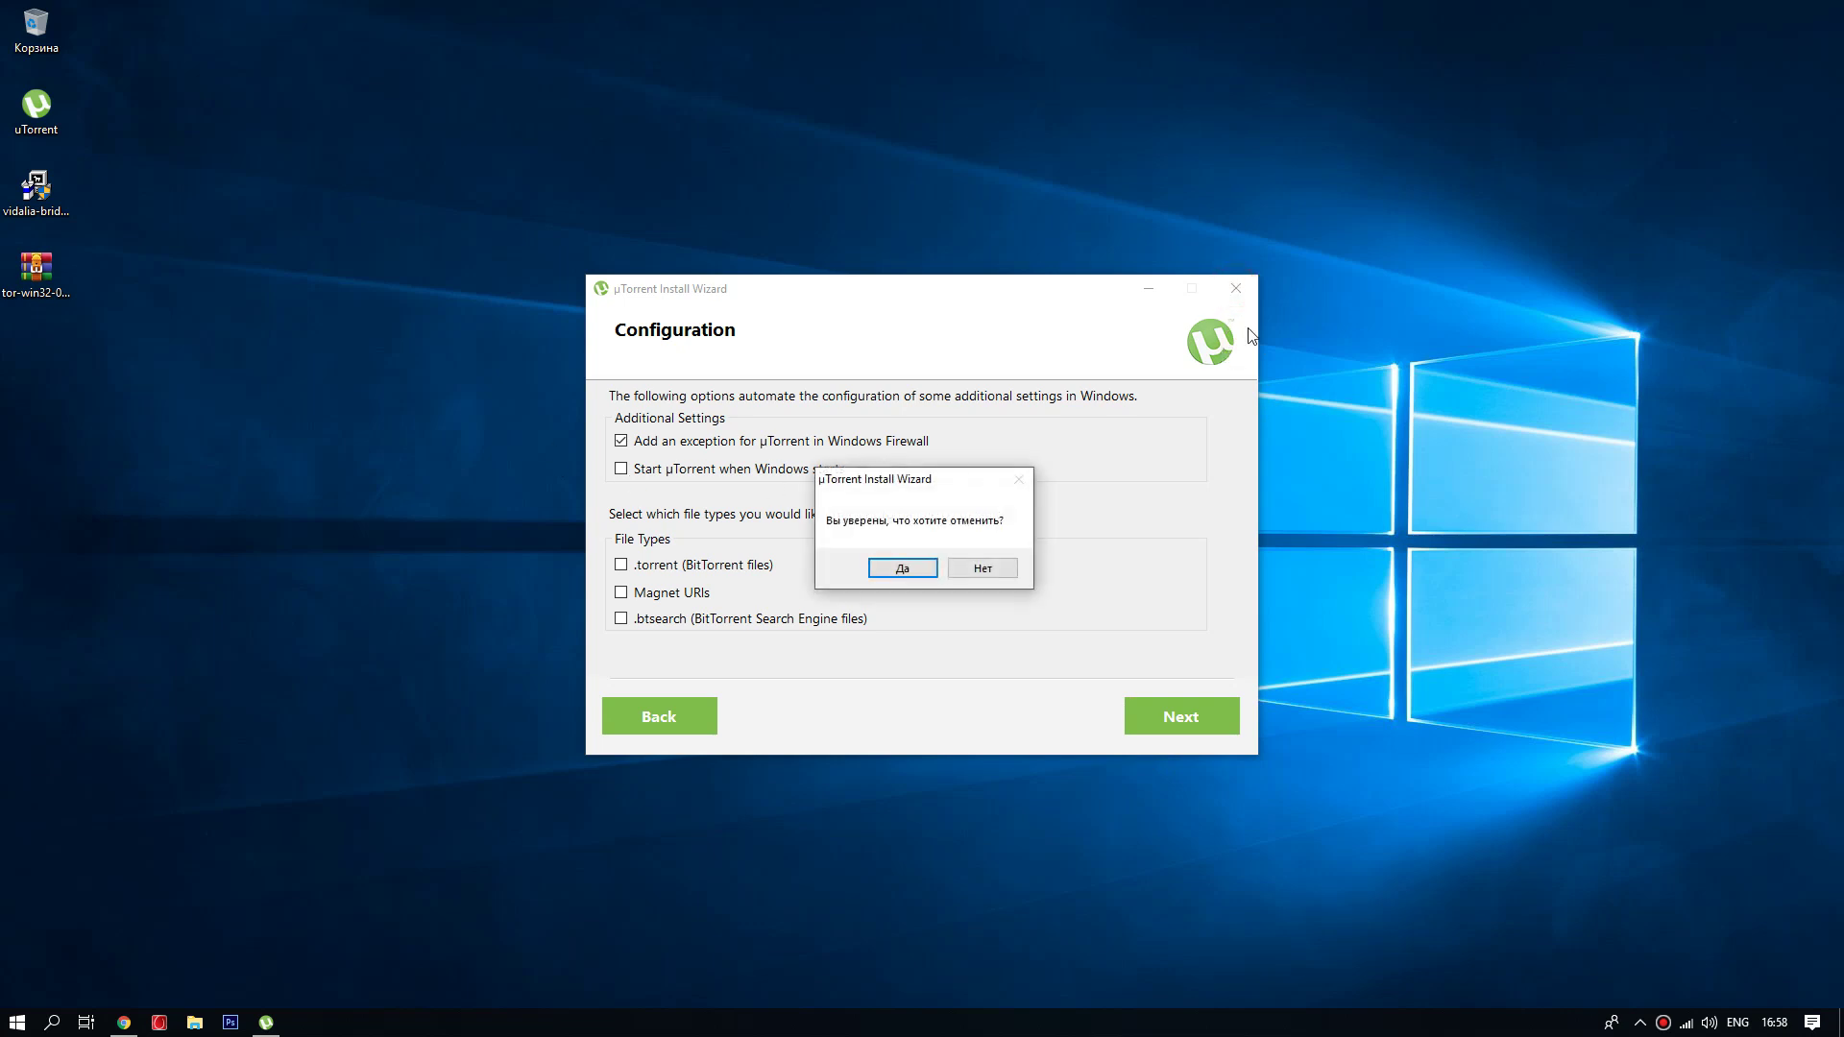
{"action": "left_click", "coordinate": [904, 571]}
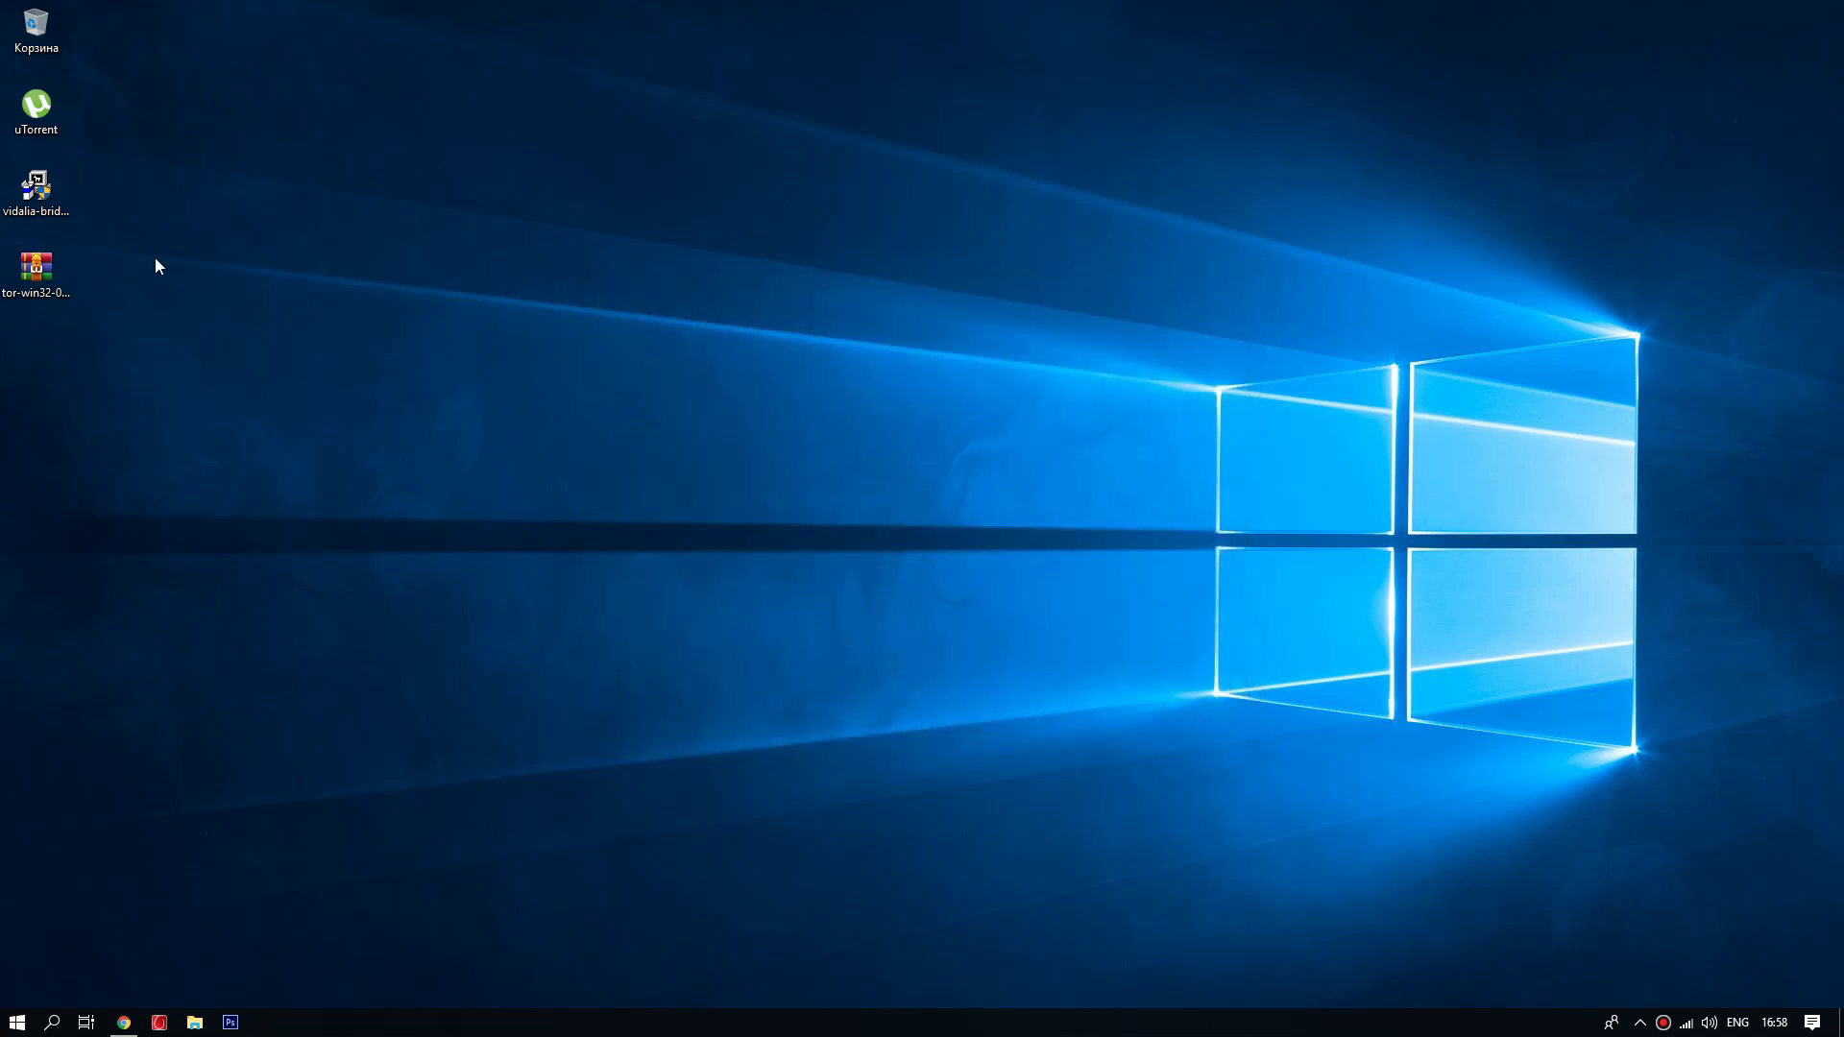
- Launch the Vidalia Bridge Bundle installer and install the Full set of components into C:\Program Files (x86)\Vidalia Bridge Bundle
{"action": "left_click", "coordinate": [42, 195]}
{"action": "left_click", "coordinate": [1640, 1022]}
{"action": "left_click", "coordinate": [1355, 908]}
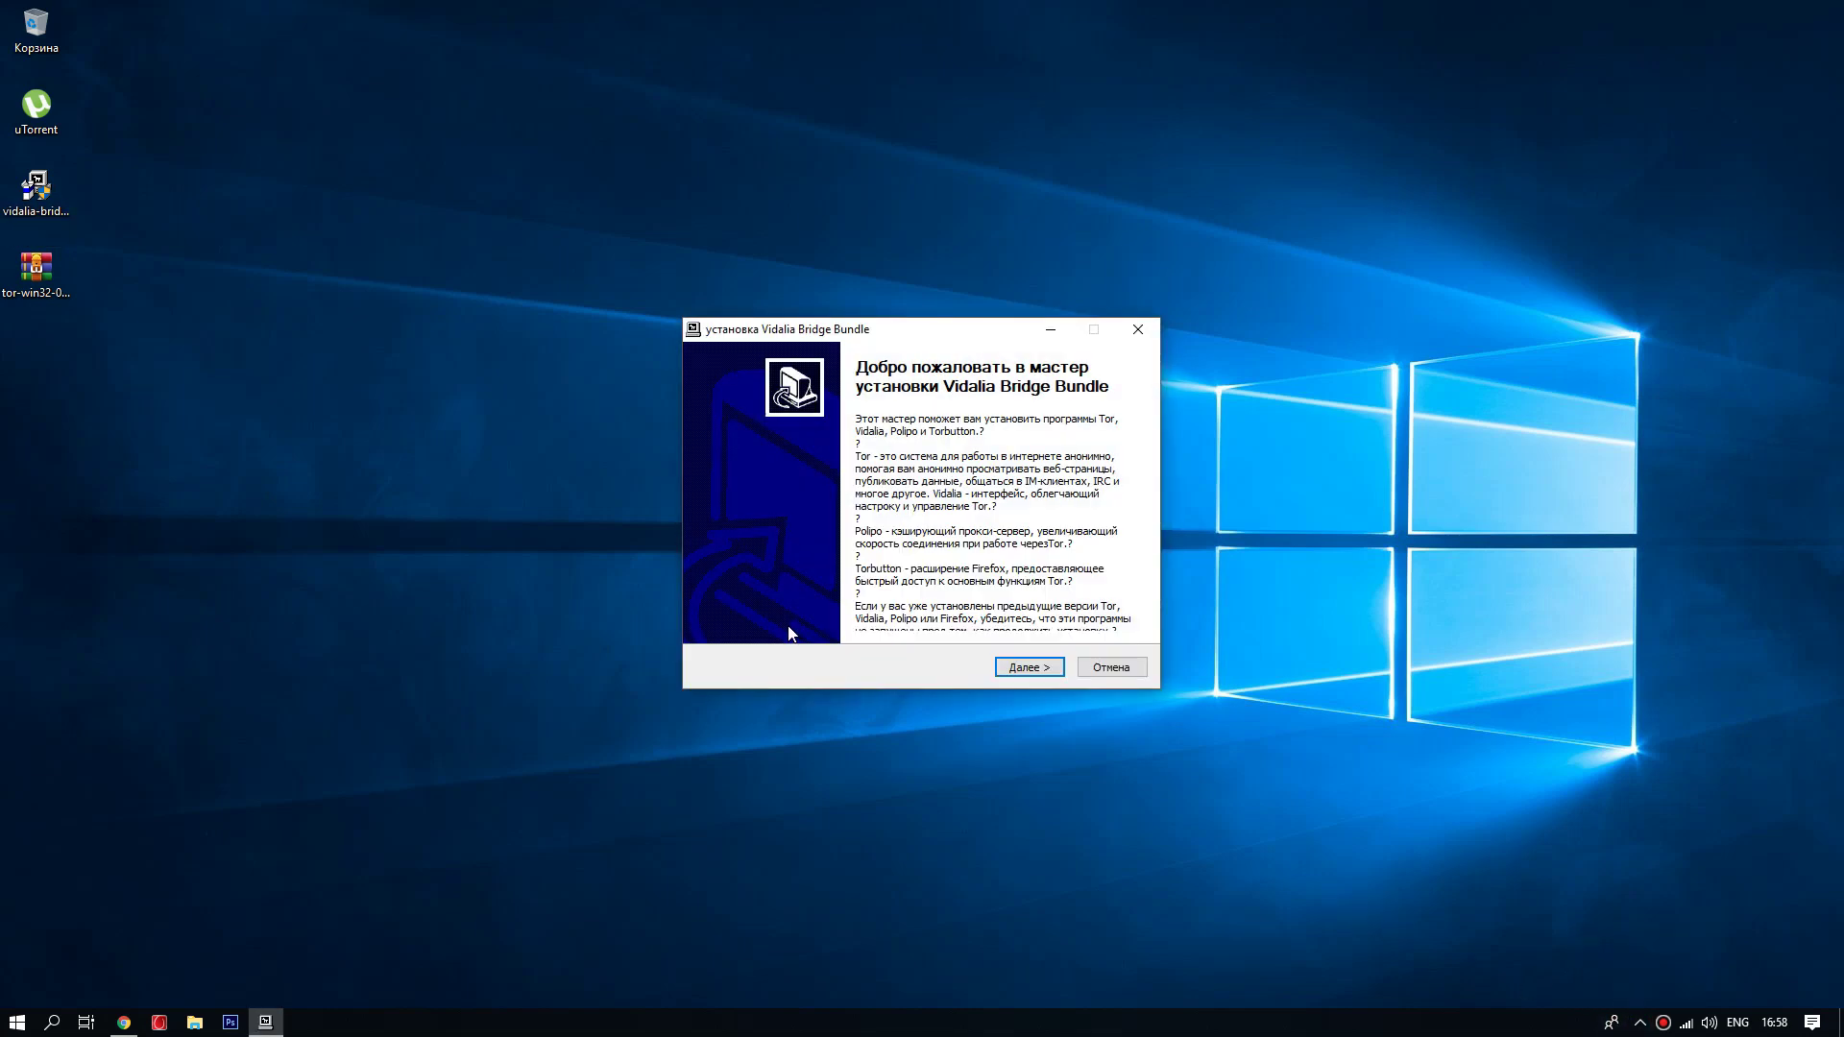
{"action": "left_click", "coordinate": [1029, 666]}
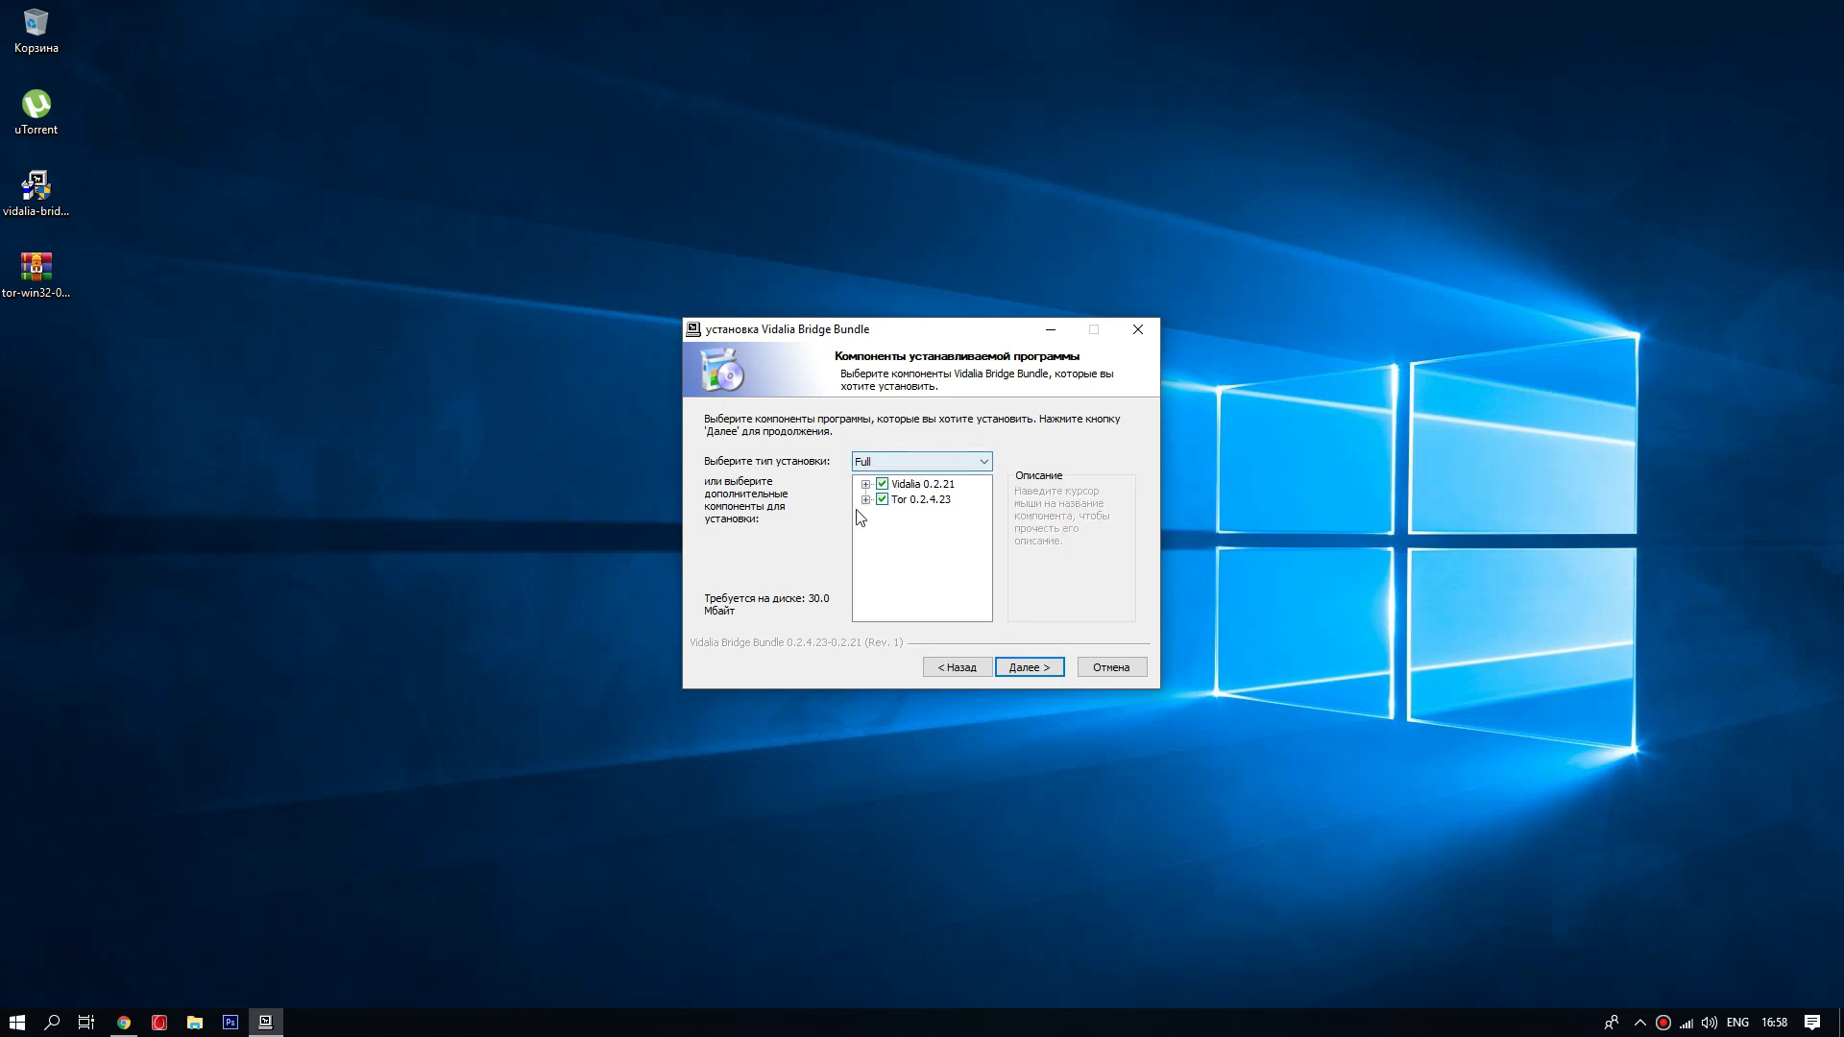
{"action": "mouse_move", "coordinate": [893, 490]}
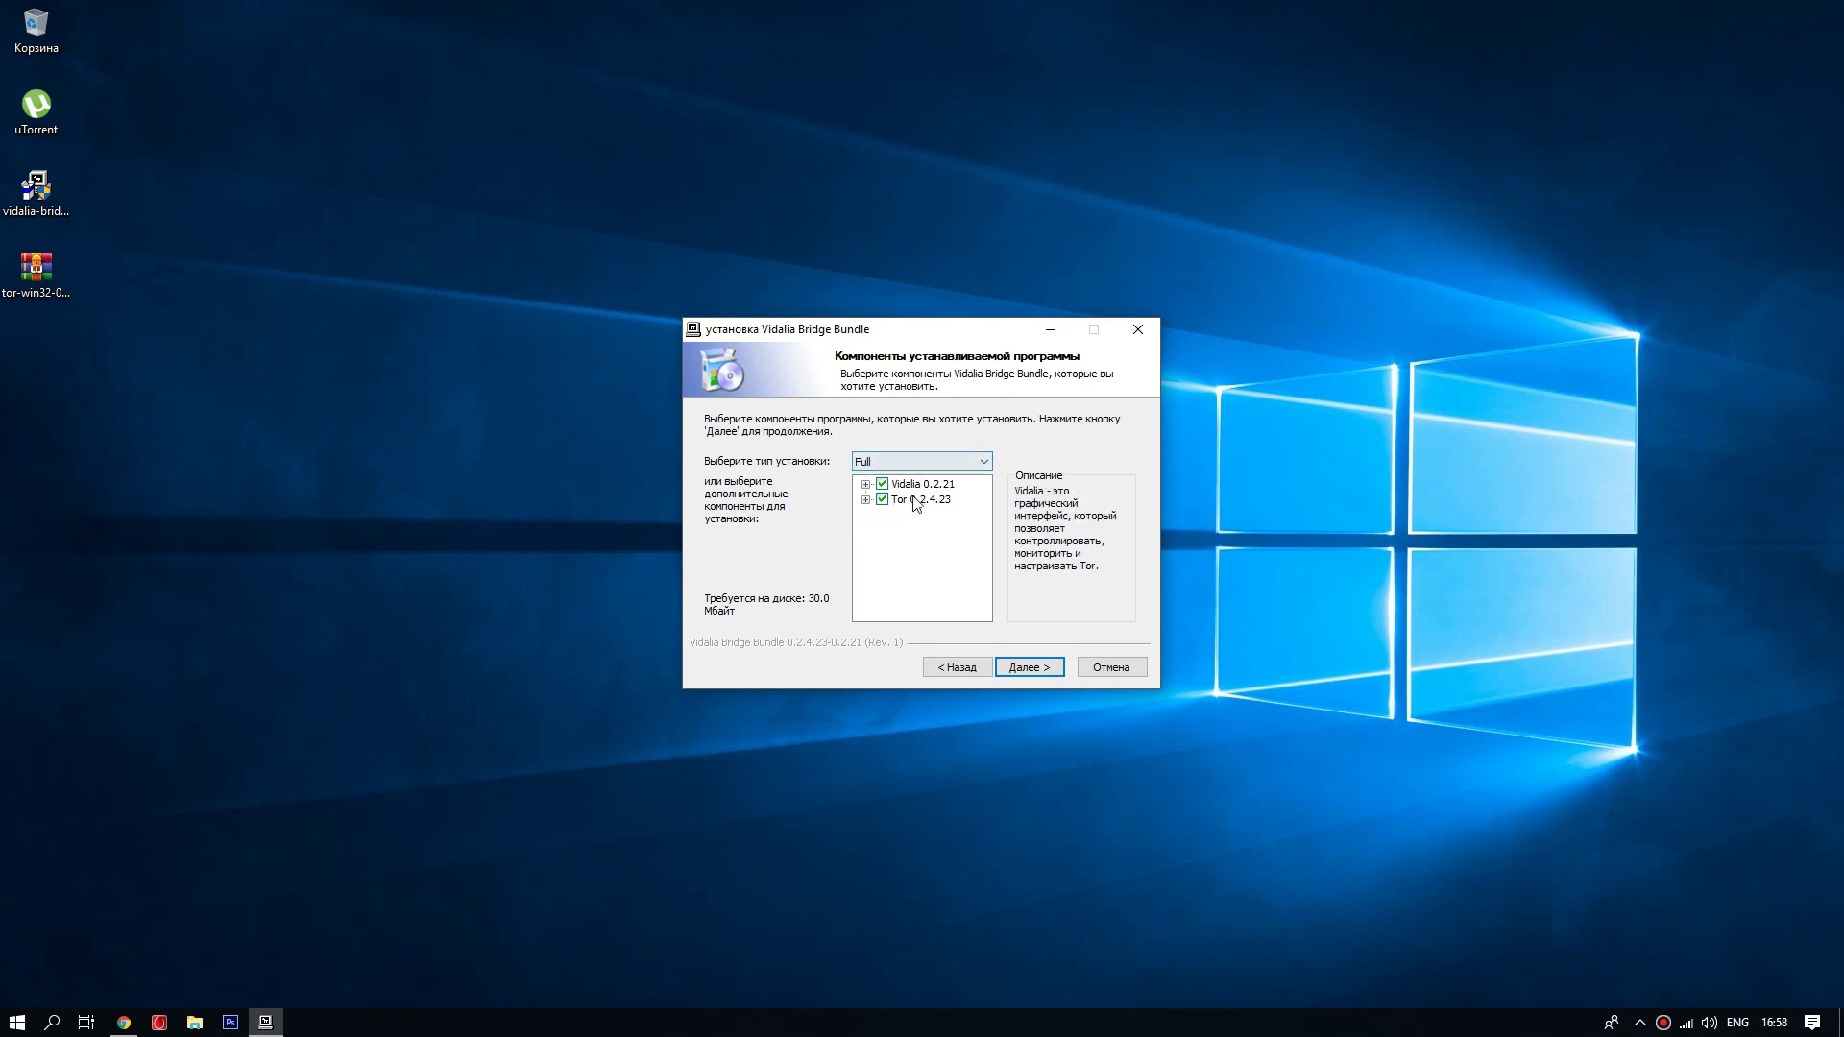
{"action": "left_click", "coordinate": [1029, 668]}
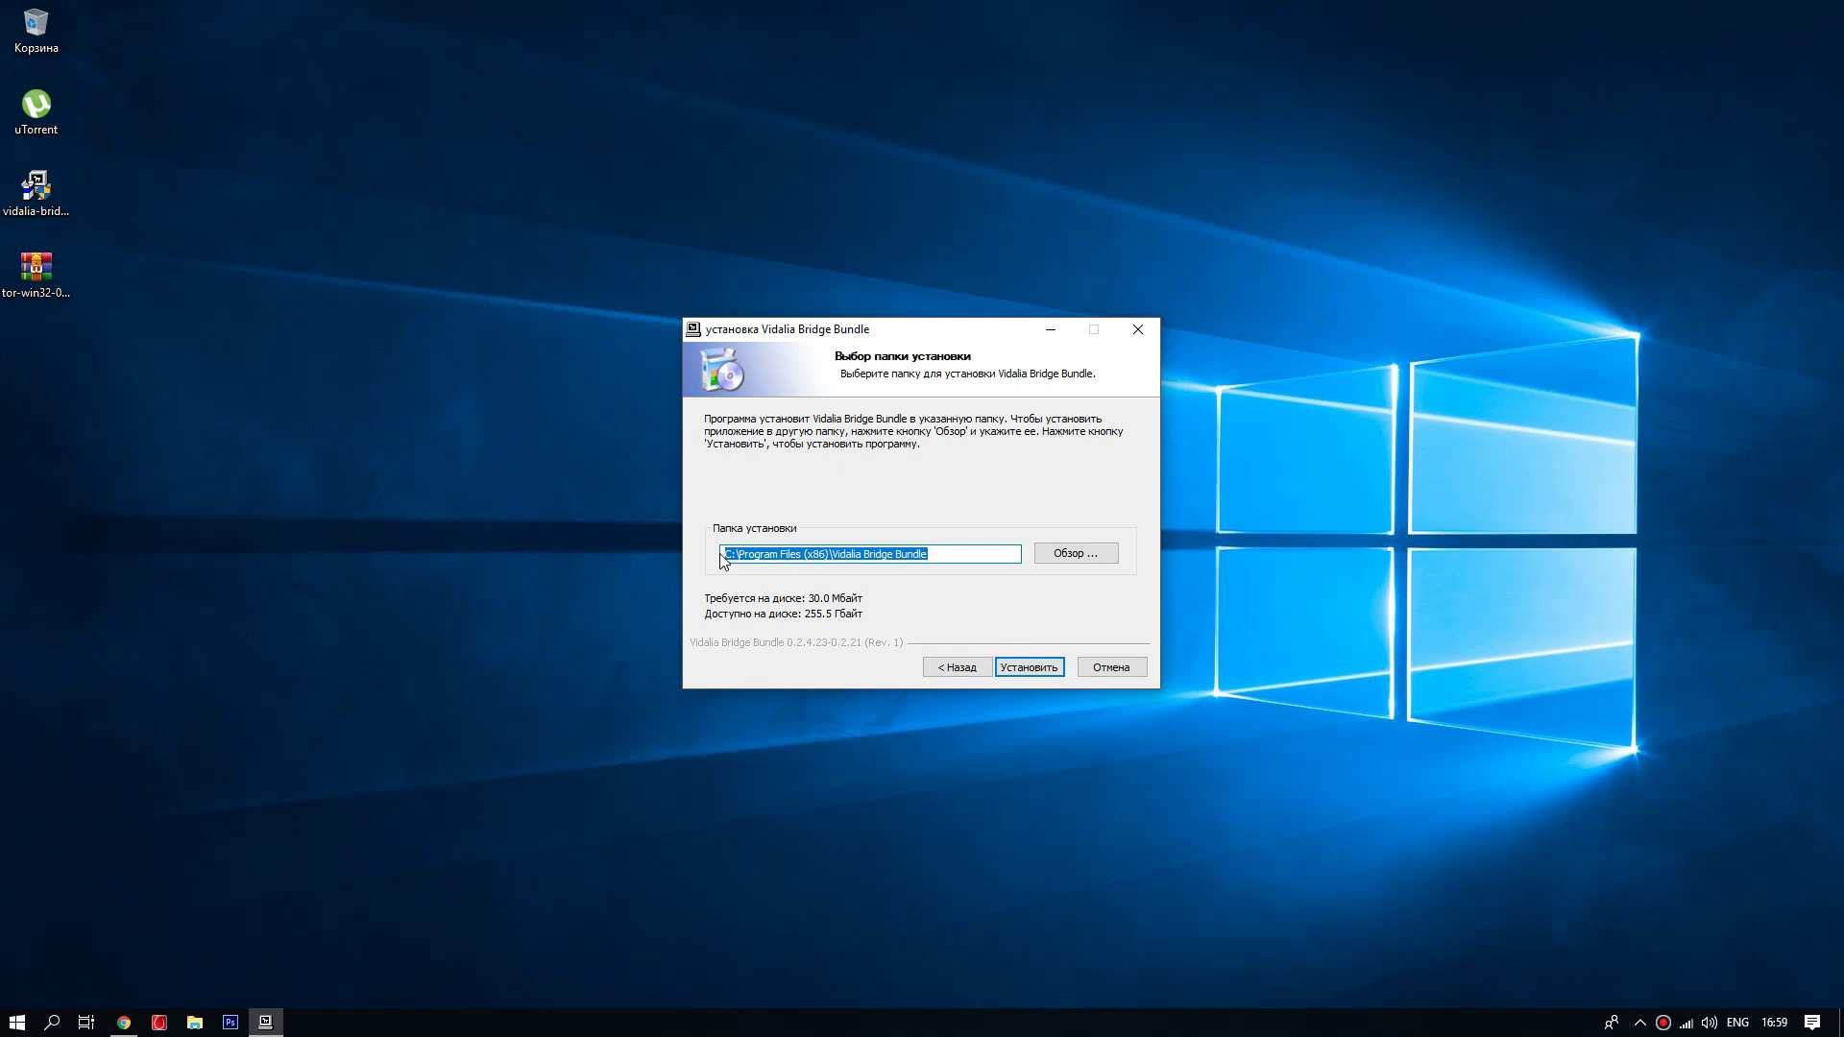
{"action": "left_click", "coordinate": [1032, 669]}
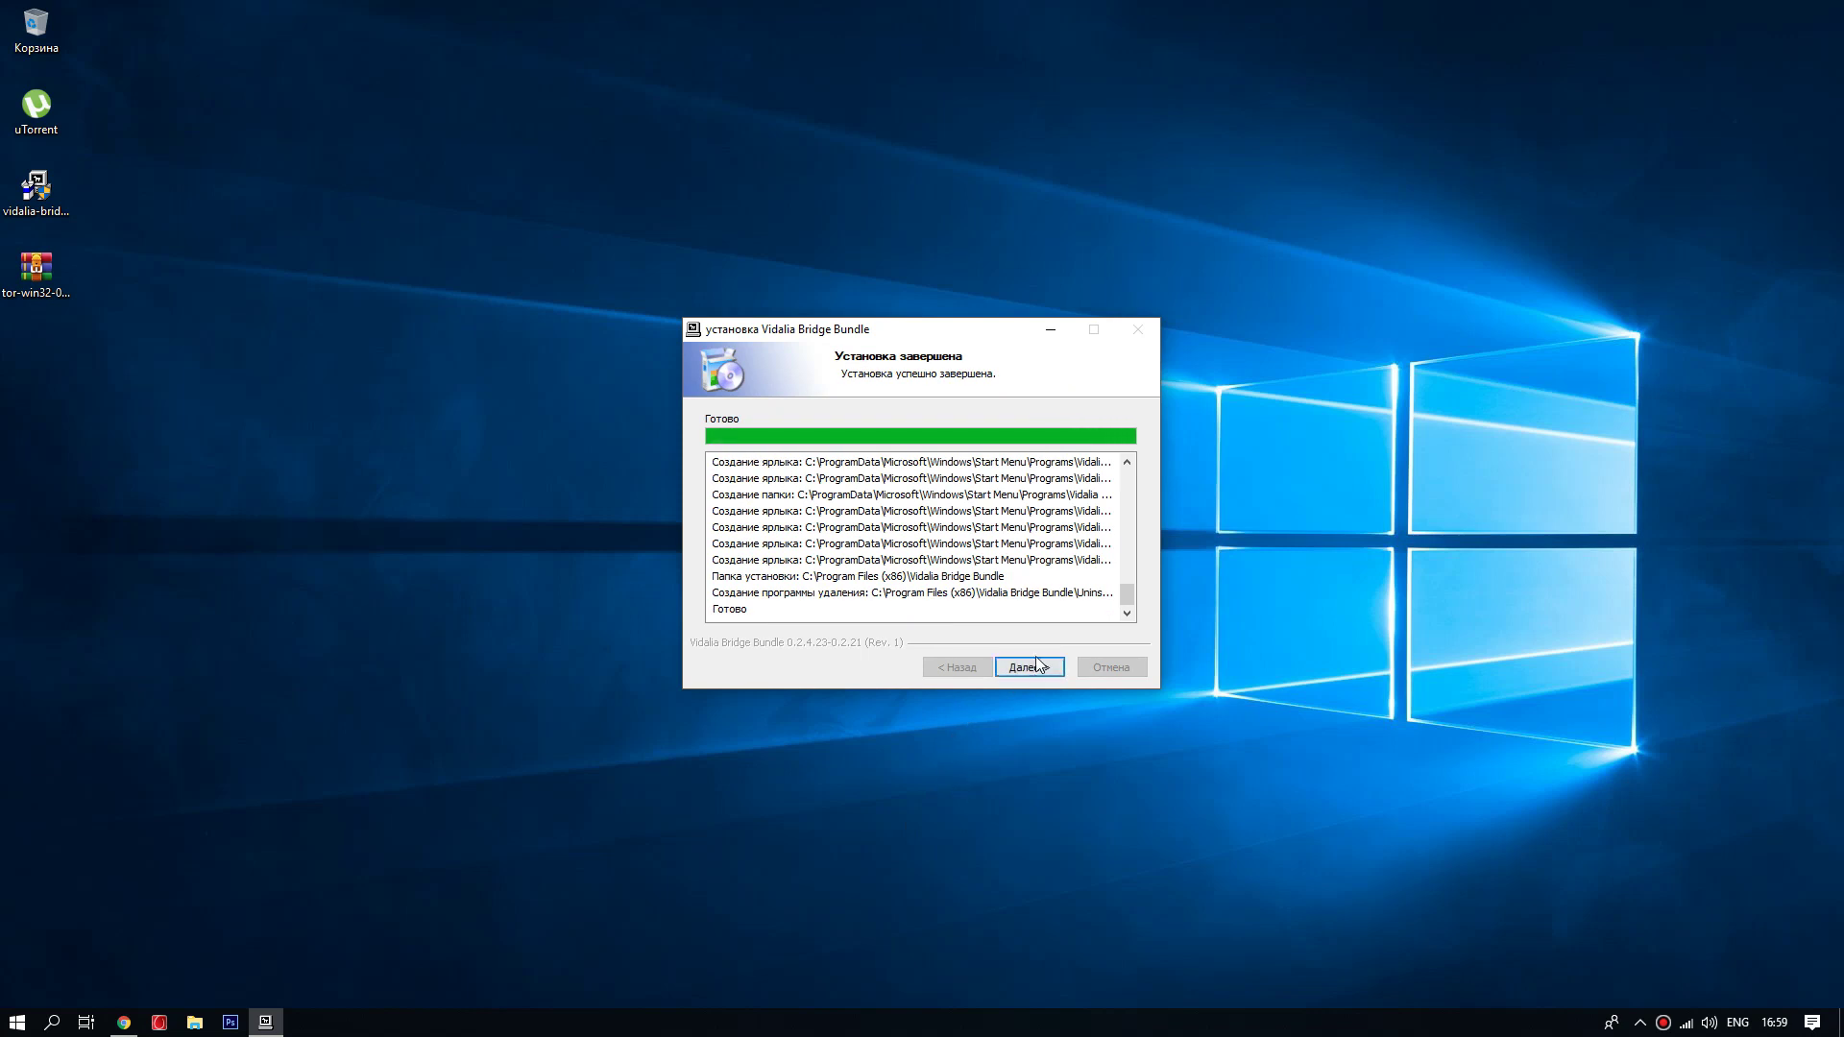
- Finish the Vidalia Bridge Bundle setup wizard without launching the installed components
{"action": "left_click", "coordinate": [1027, 669]}
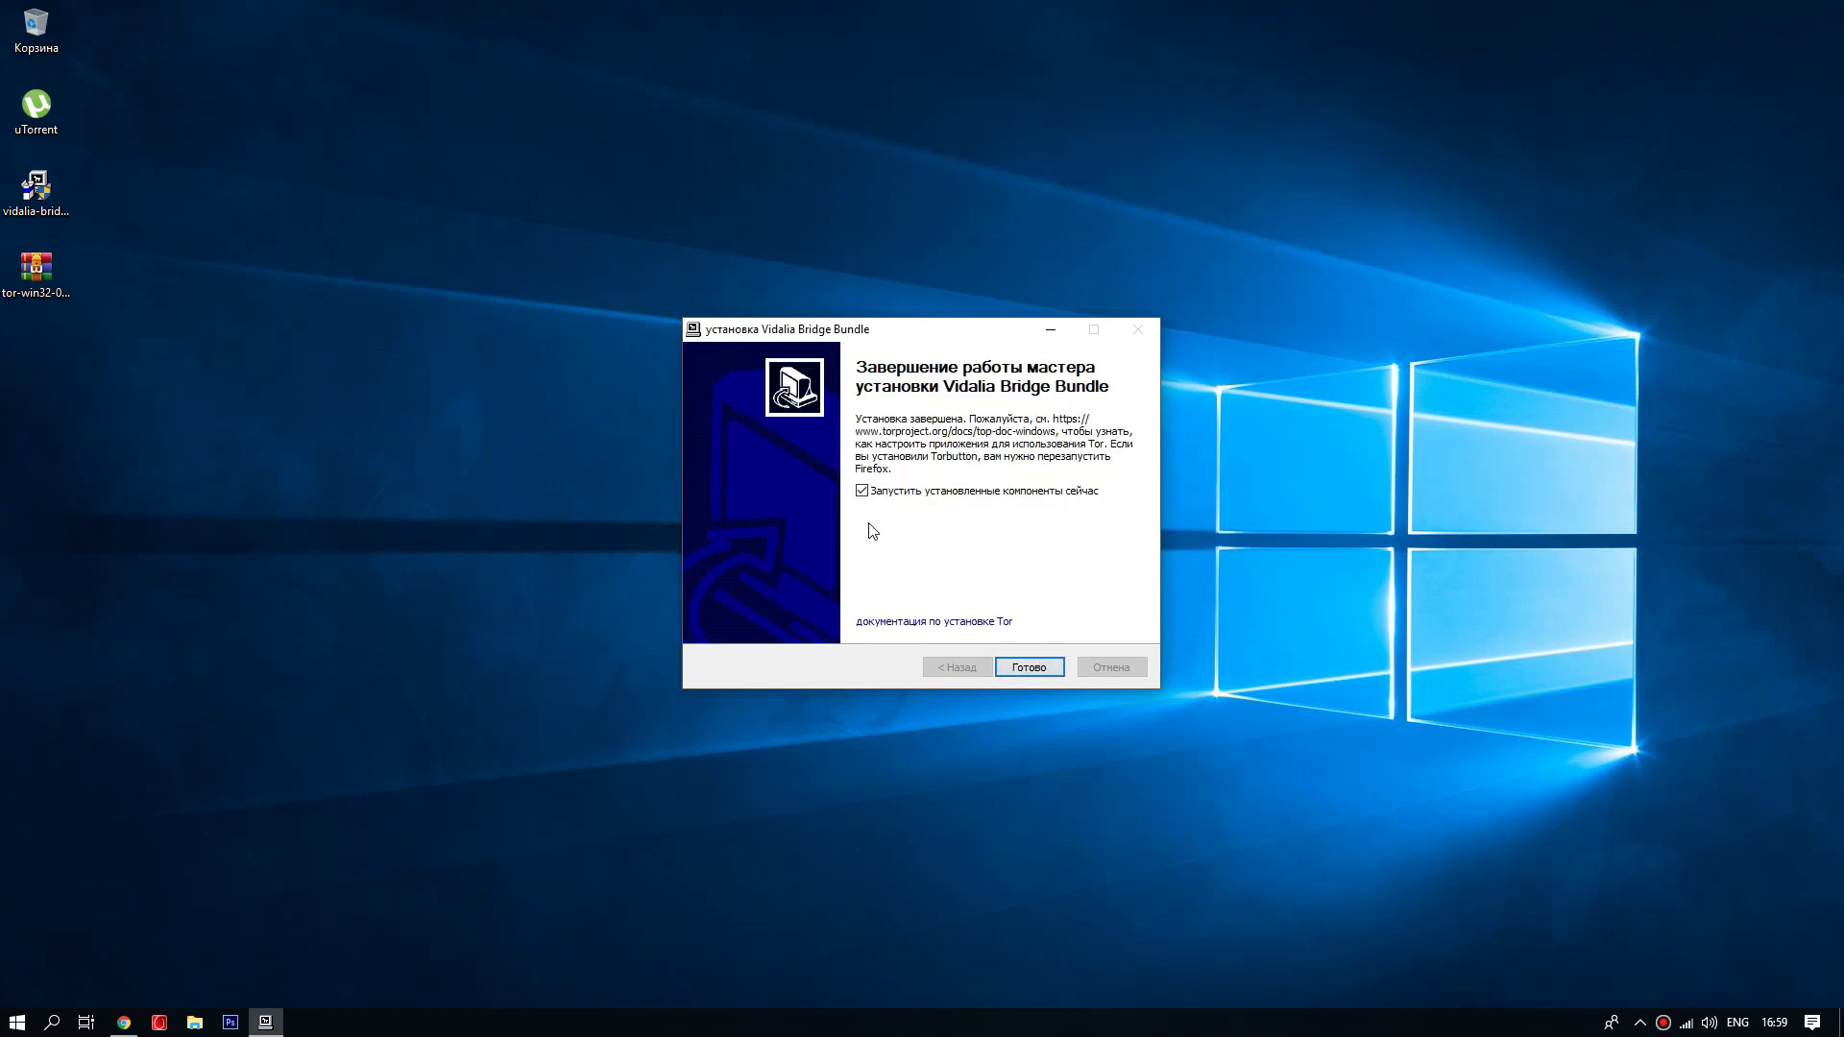
{"action": "left_click", "coordinate": [863, 492]}
{"action": "left_click", "coordinate": [1025, 668]}
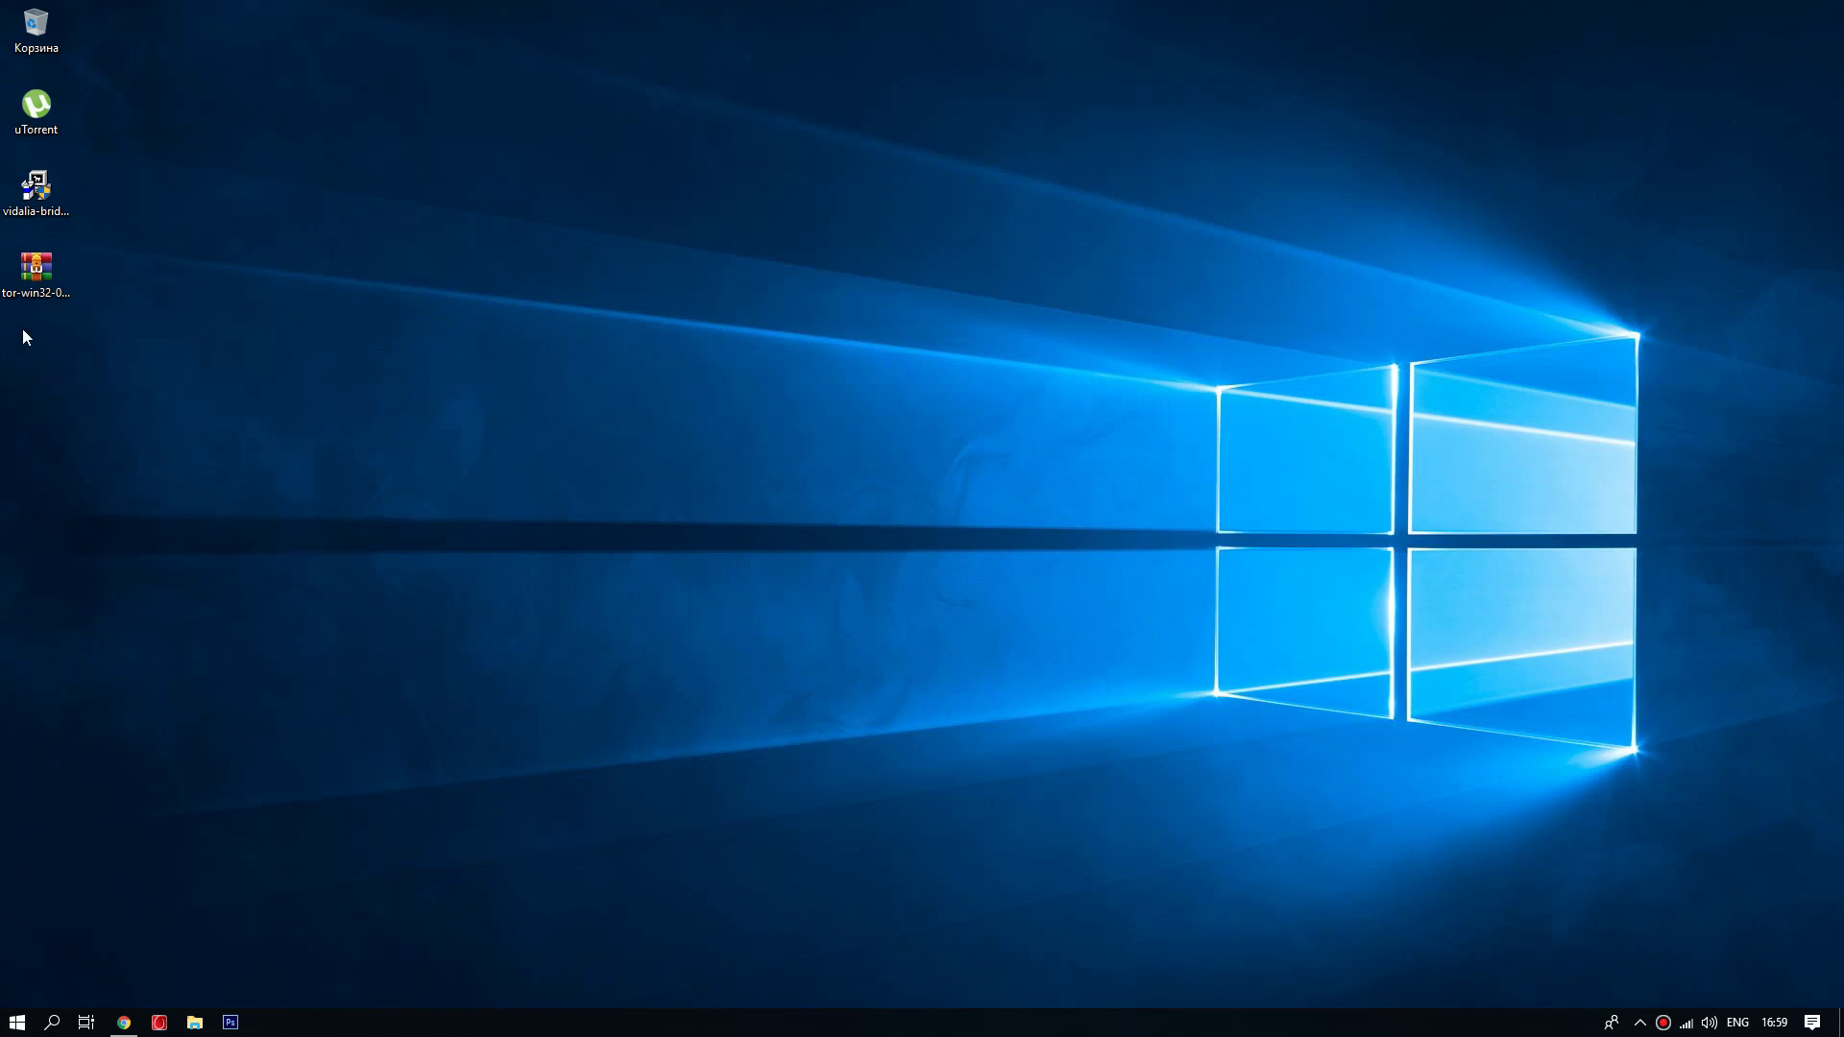
- Open the Vidalia Bridge Bundle folder inside Program Files (x86) on drive C: in File Explorer
{"action": "key", "text": "super+e"}
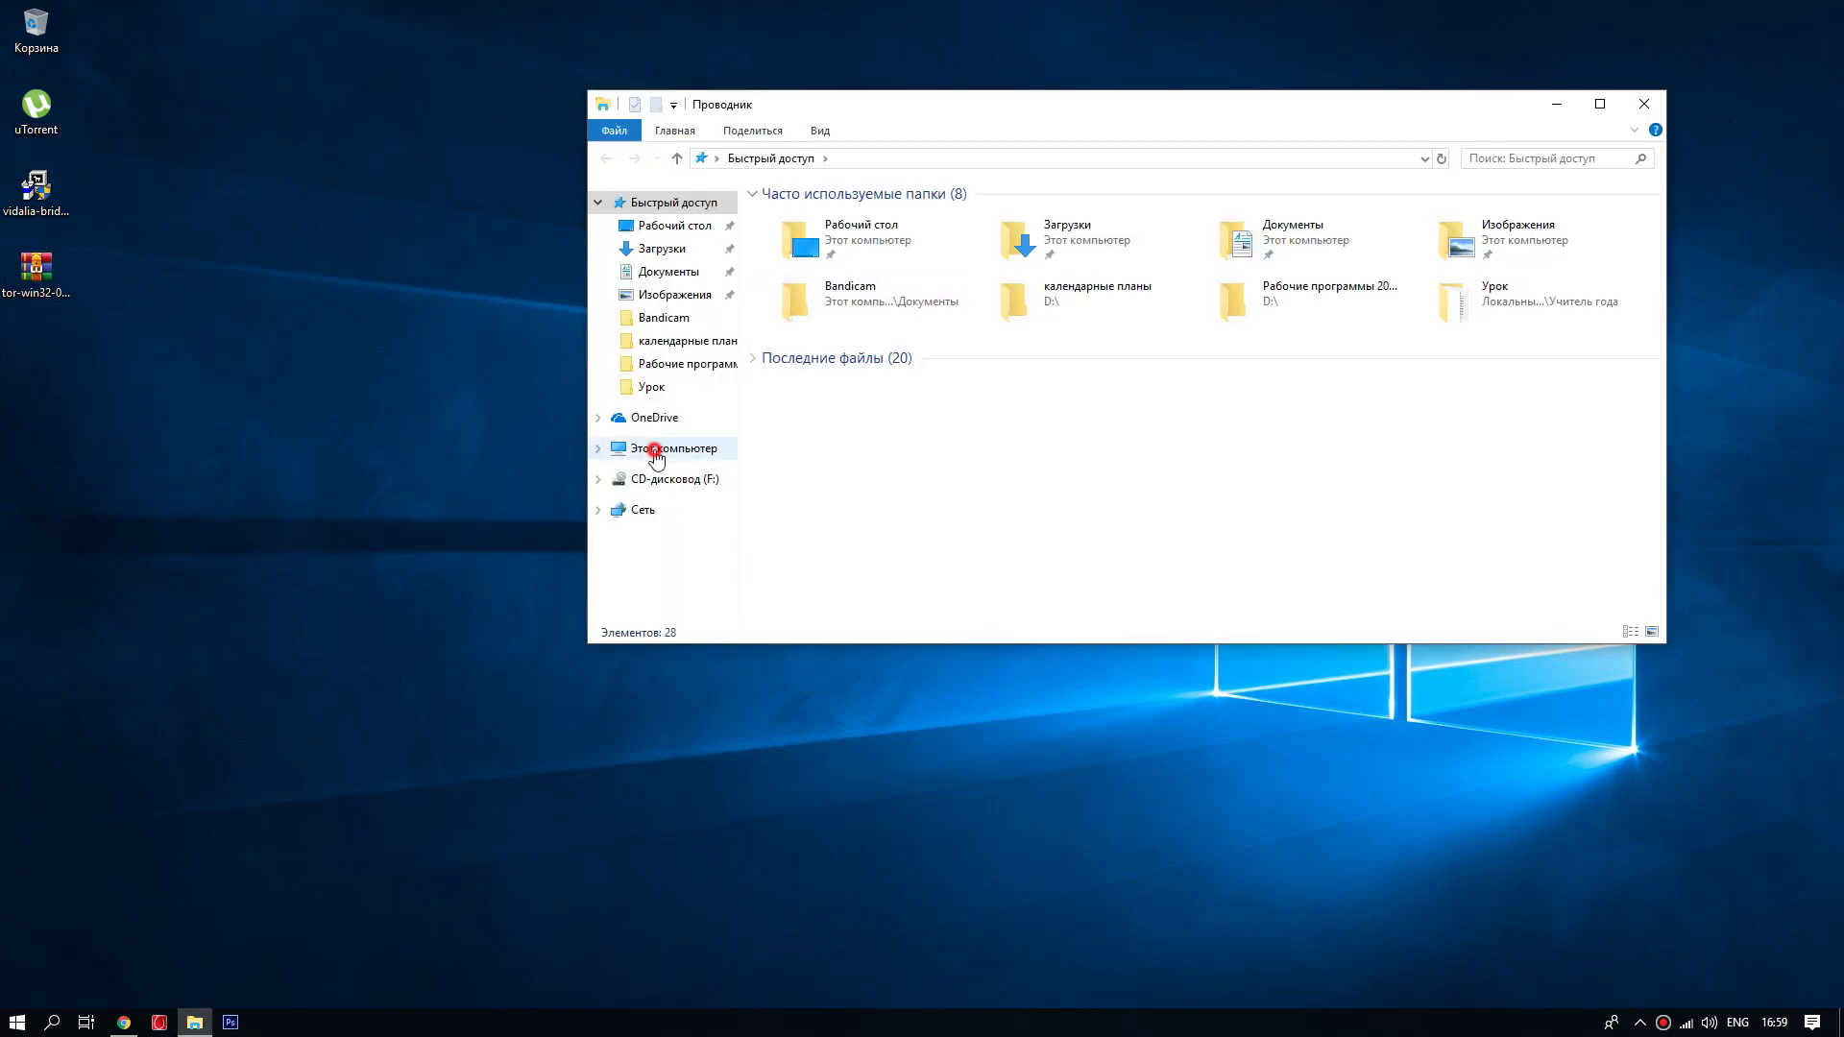
{"action": "left_click", "coordinate": [623, 449]}
{"action": "left_click", "coordinate": [885, 442]}
{"action": "double_click", "coordinate": [886, 442]}
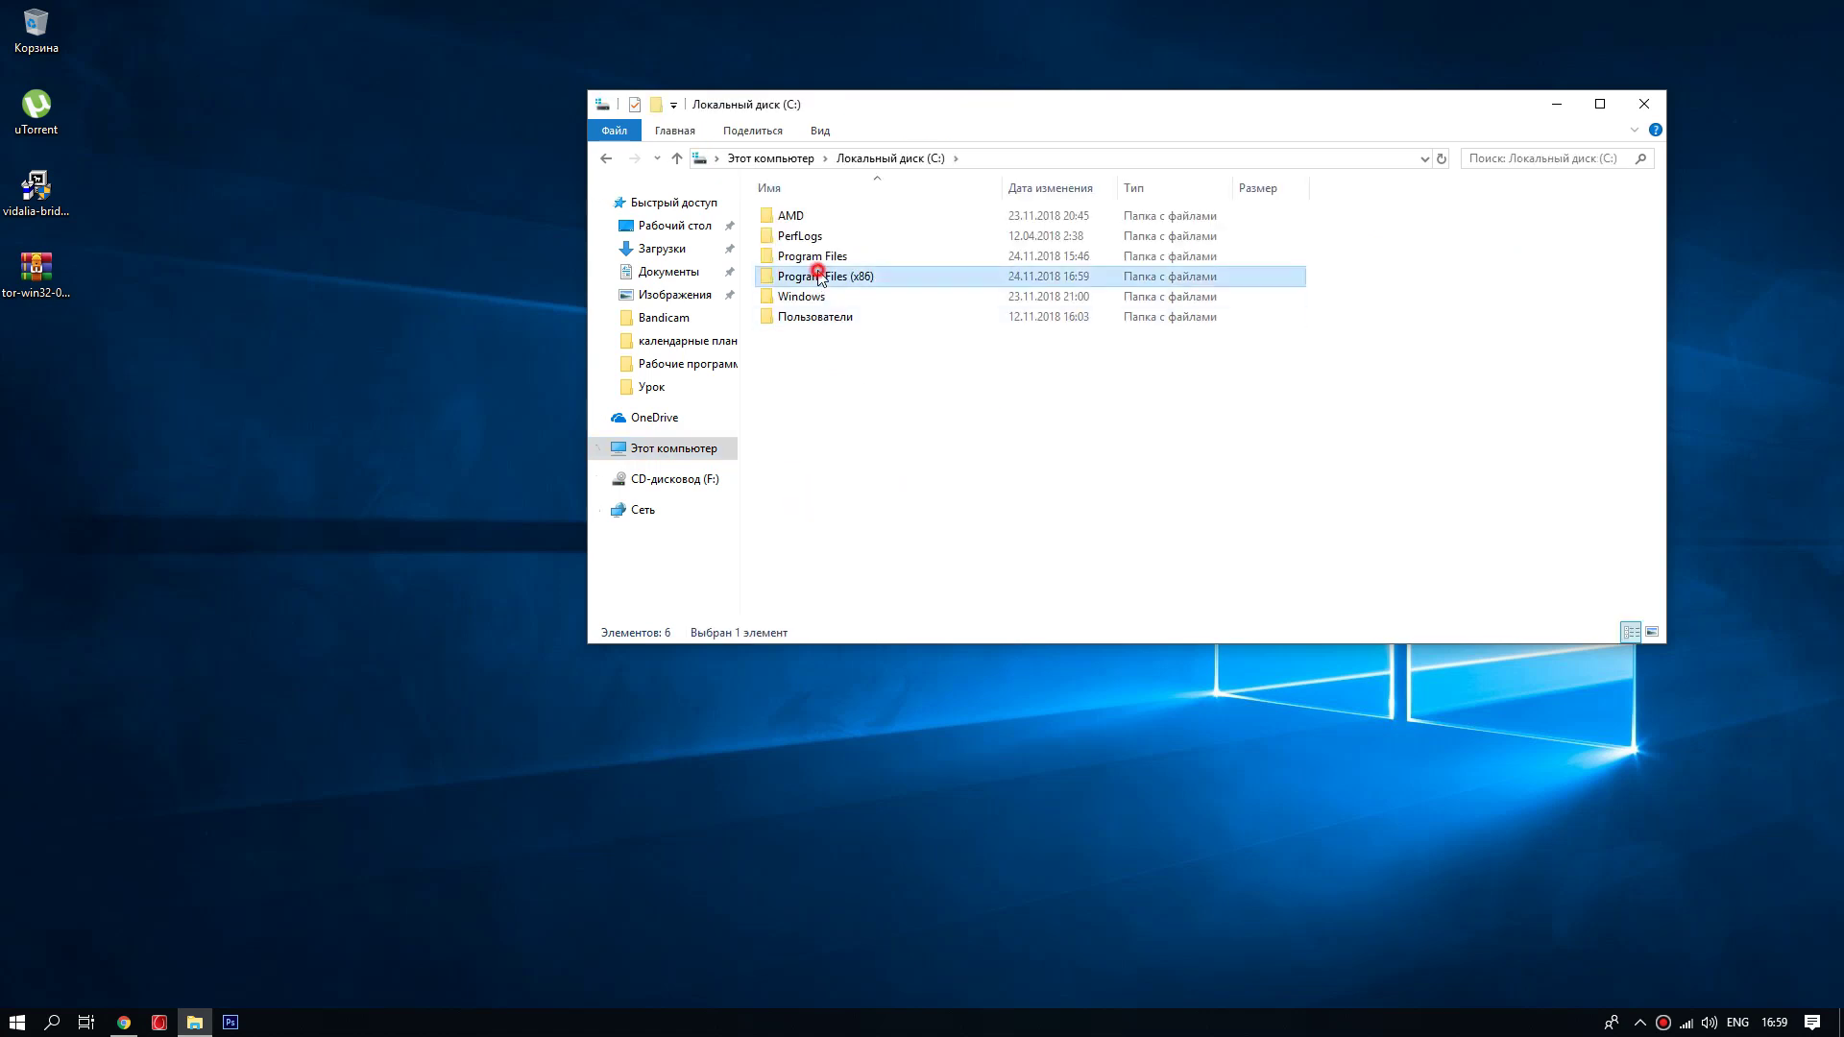
{"action": "double_click", "coordinate": [807, 275]}
{"action": "scroll", "coordinate": [815, 384], "scroll_direction": "down", "scroll_amount": 2}
{"action": "double_click", "coordinate": [808, 468]}
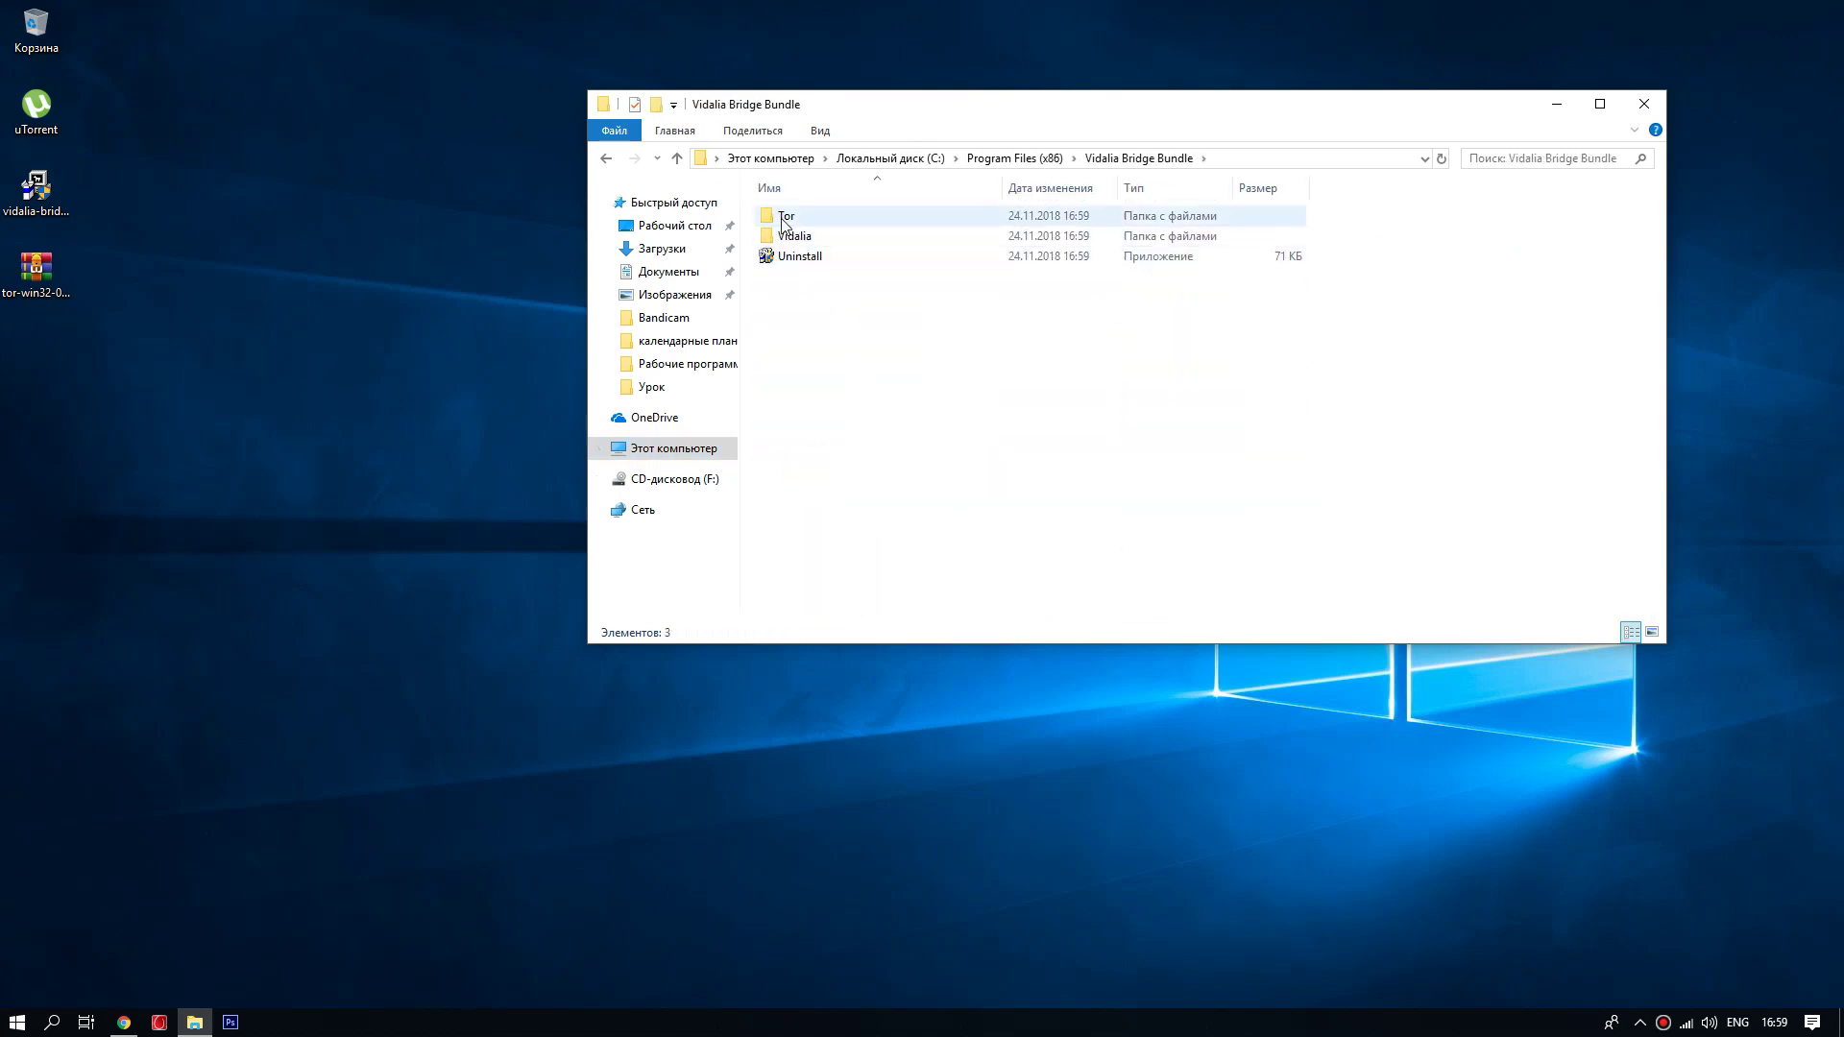
- Extract the Data and Tor folders from tor-win32-0.3.4.8.zip on the desktop to the desktop, and close the archive
{"action": "double_click", "coordinate": [42, 276]}
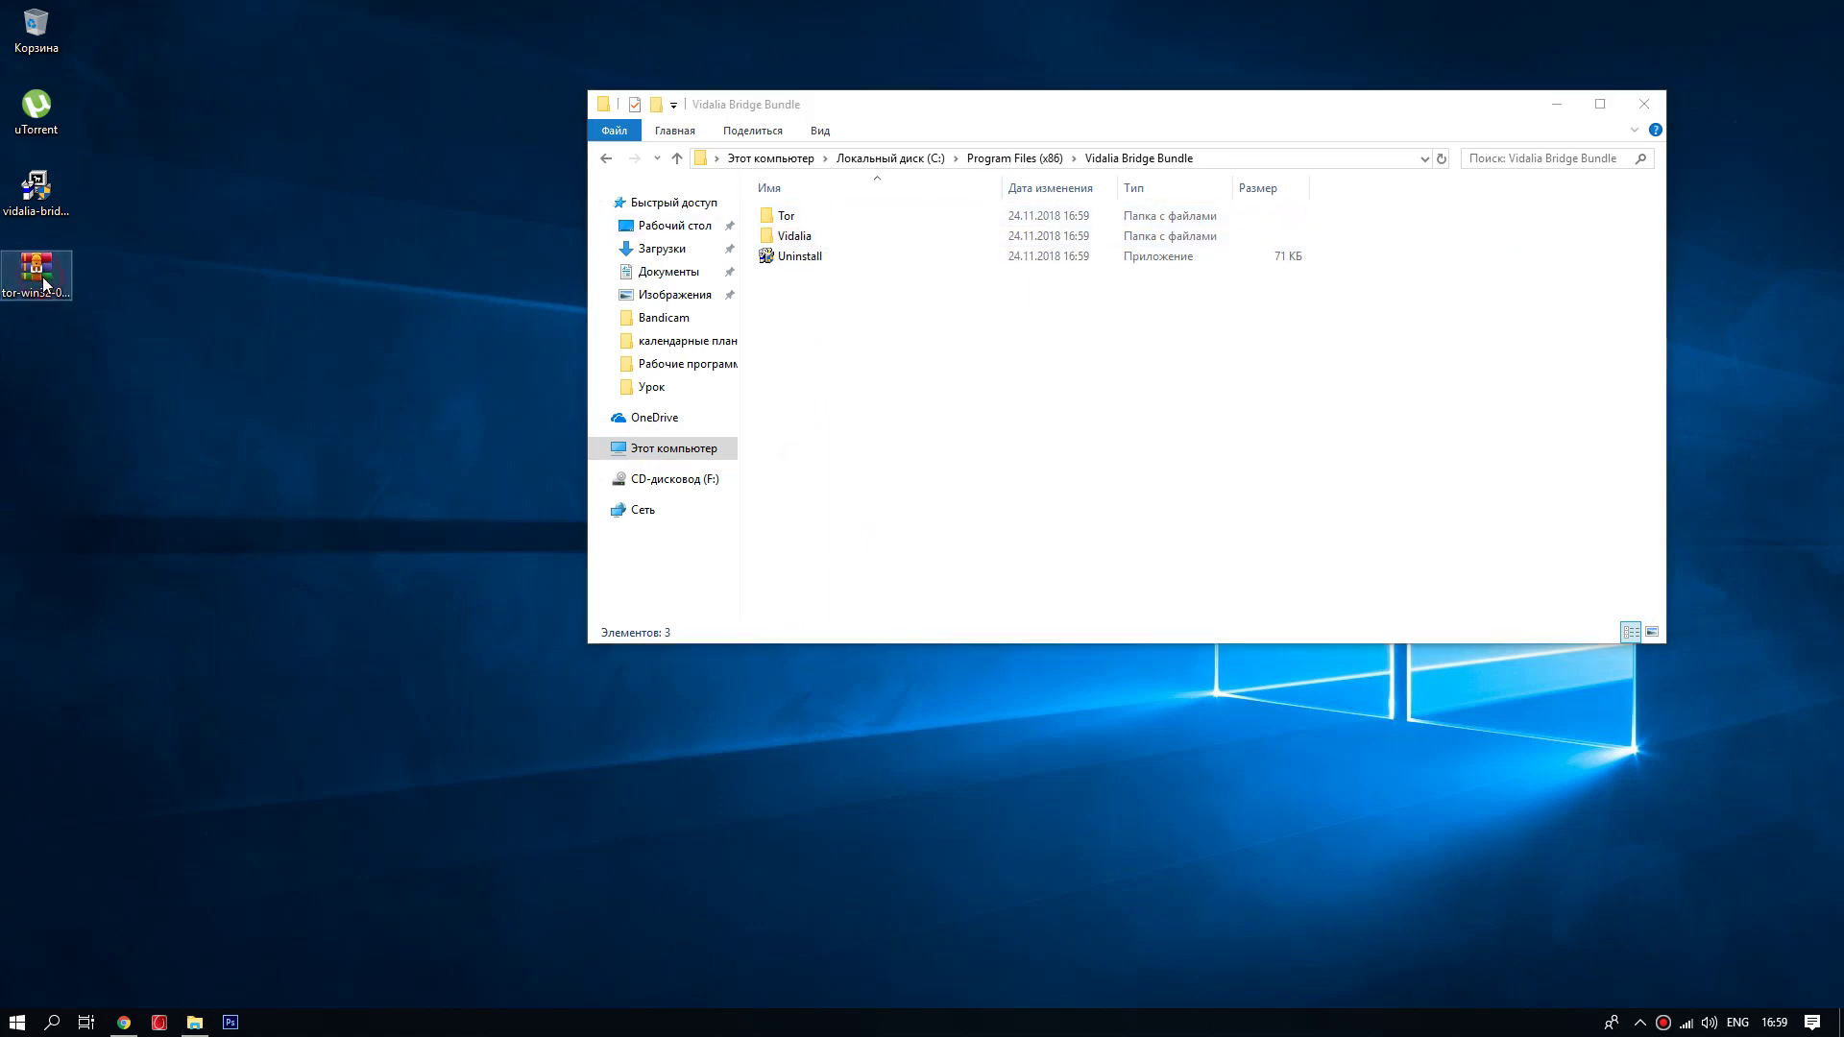
{"action": "left_click_drag", "start_coordinate": [499, 238], "coordinate": [671, 152]}
{"action": "left_click_drag", "start_coordinate": [613, 372], "coordinate": [1259, 204]}
{"action": "left_click_drag", "start_coordinate": [1666, 171], "coordinate": [1659, 163]}
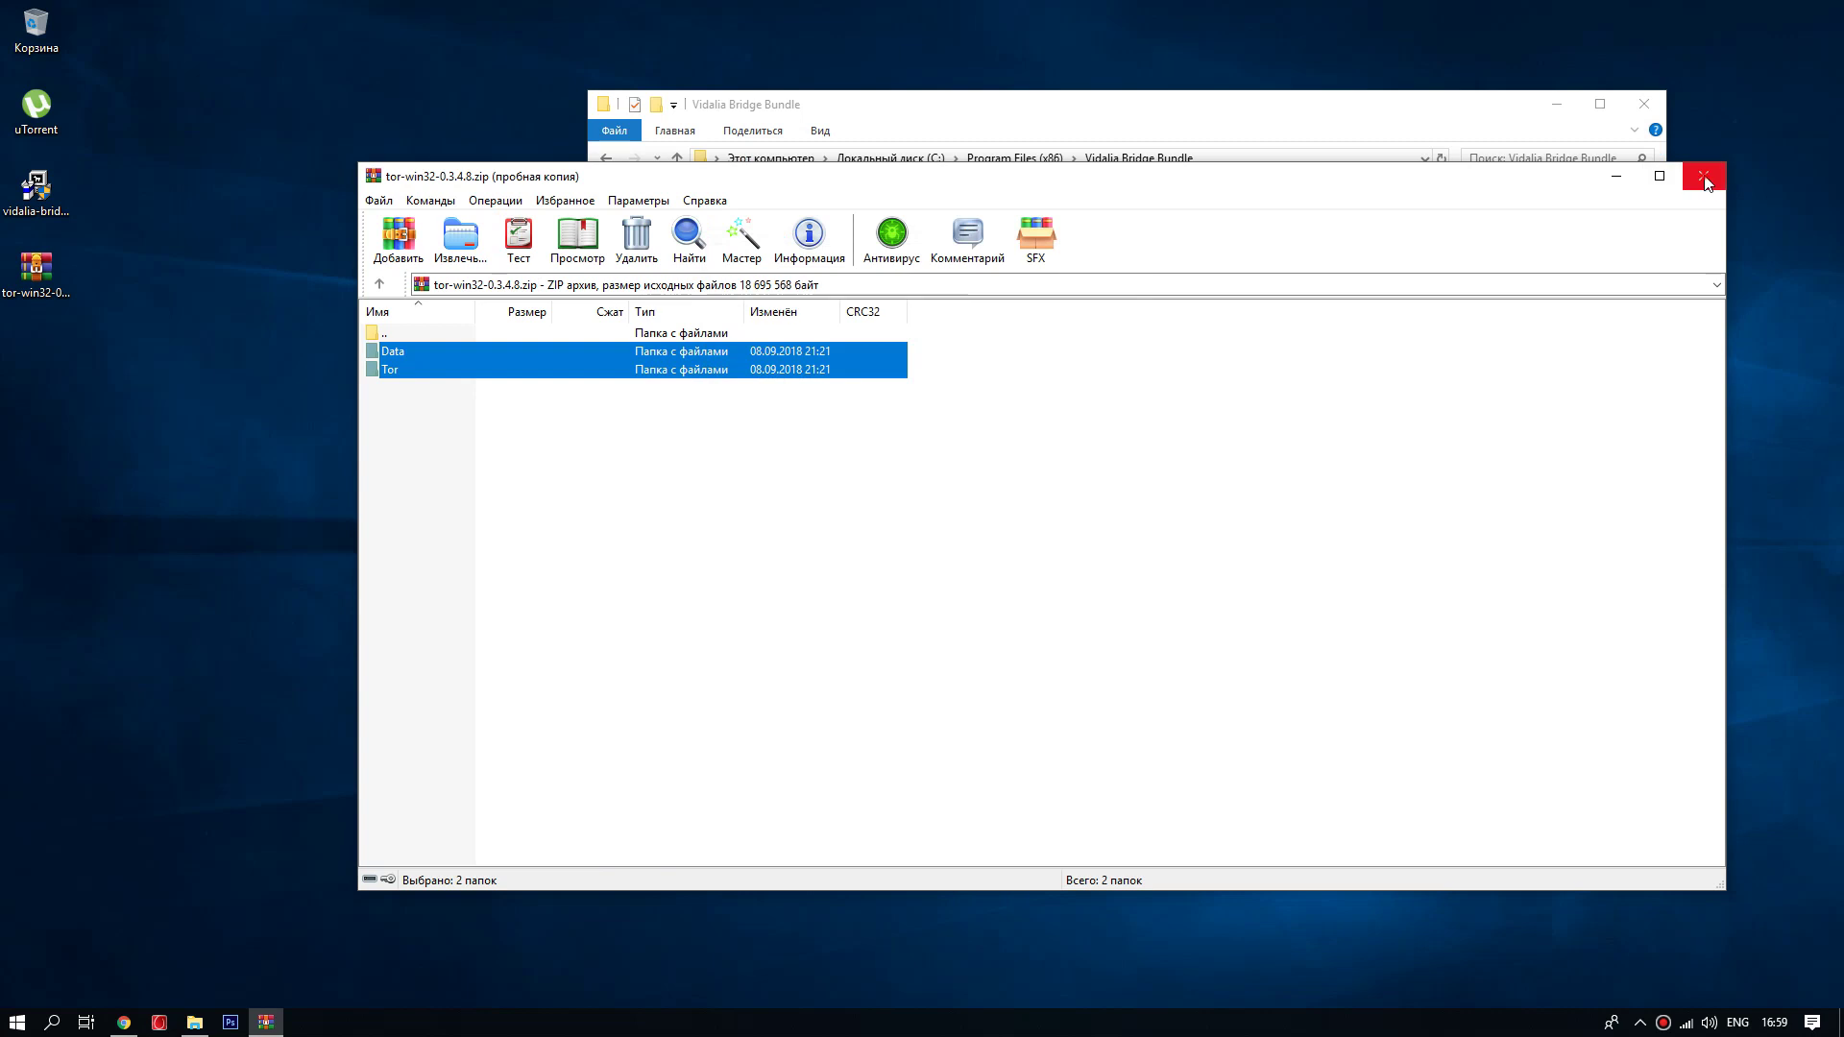
{"action": "left_click", "coordinate": [1705, 181]}
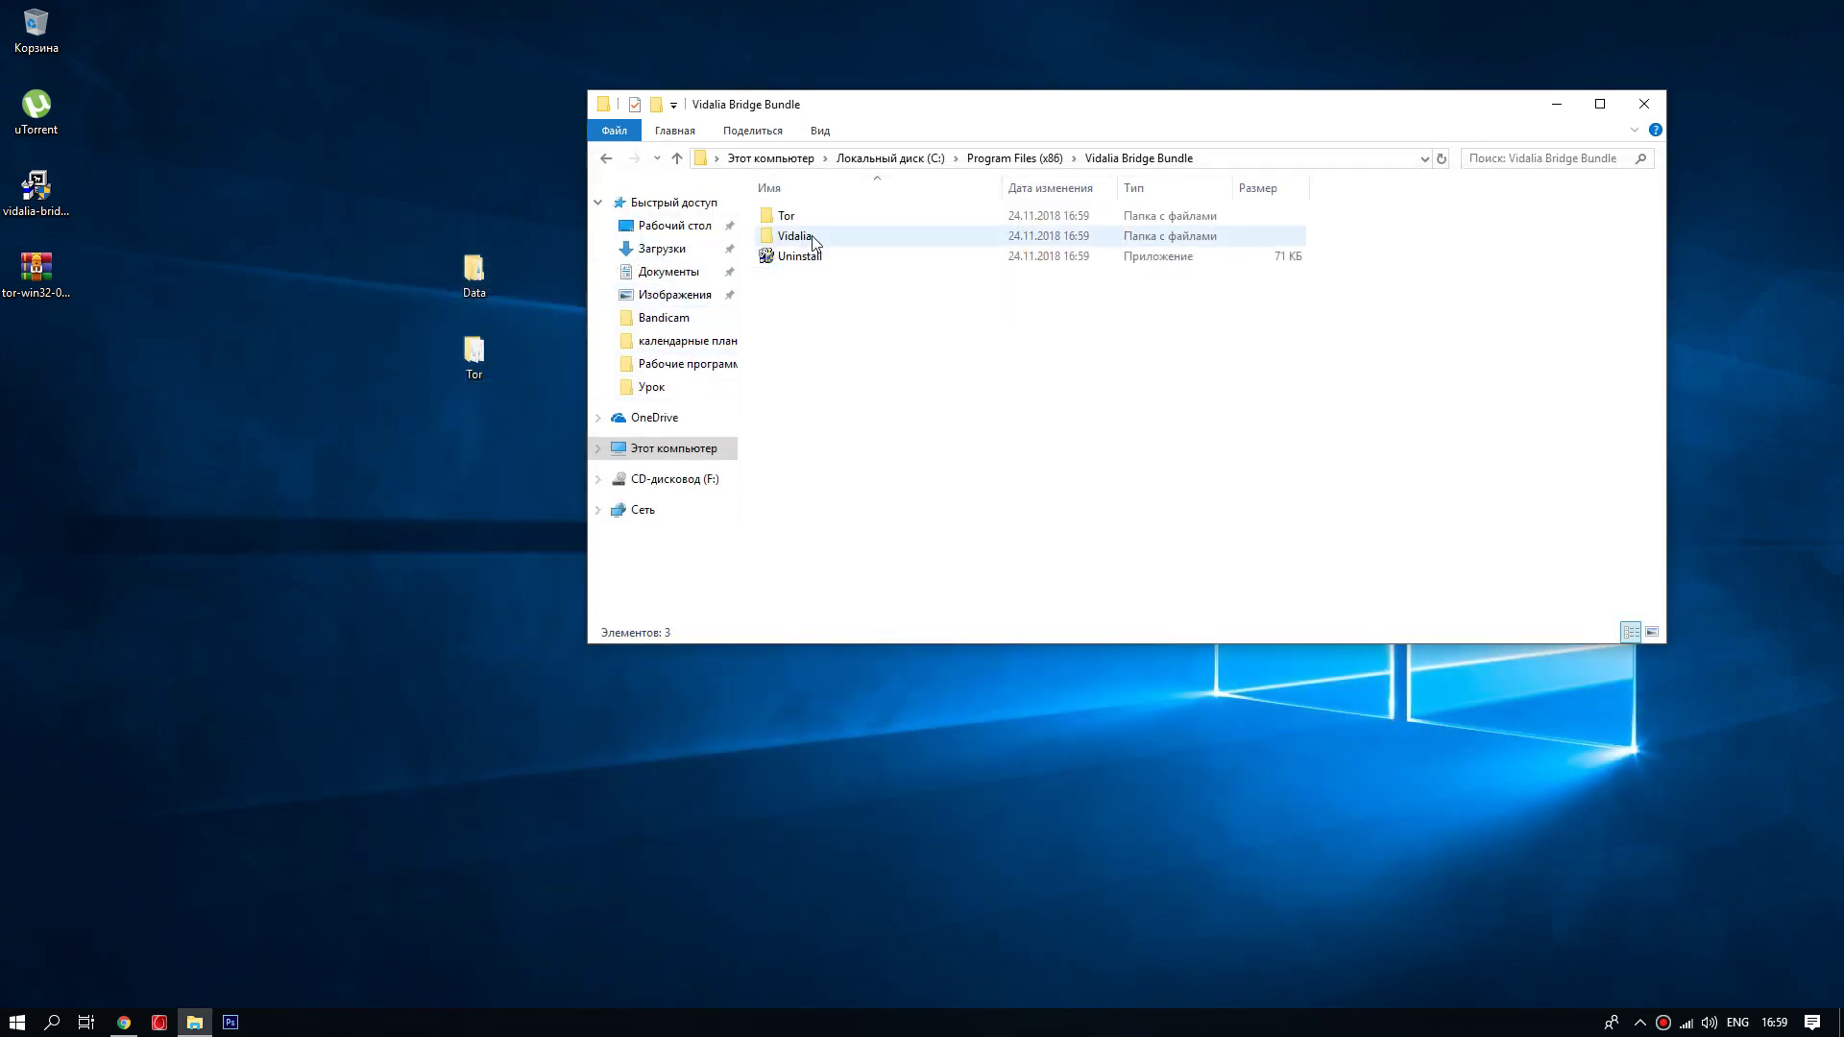
- Move the Data and Tor folders from the desktop into the Vidalia Bridge Bundle folder, granting administrator permission for all items
{"action": "double_click", "coordinate": [785, 216]}
{"action": "left_click", "coordinate": [605, 159]}
{"action": "double_click", "coordinate": [782, 235]}
{"action": "left_click", "coordinate": [605, 158]}
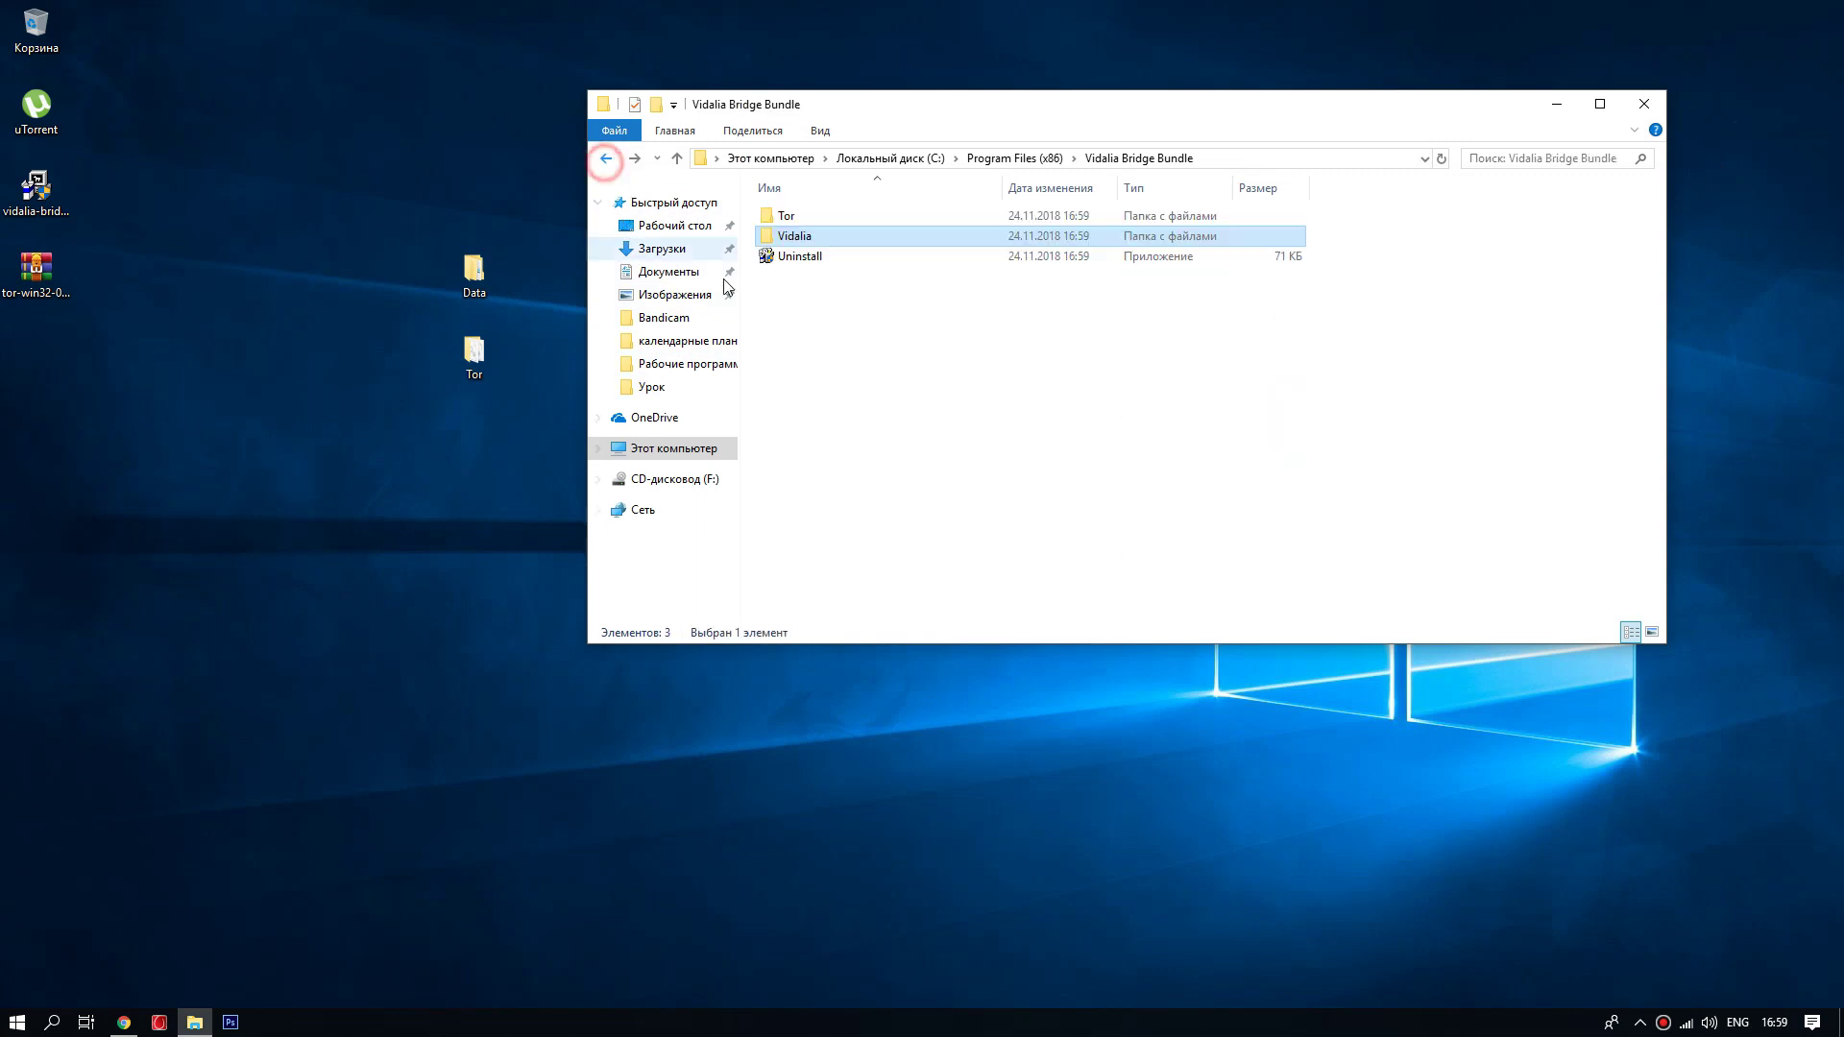
{"action": "left_click", "coordinate": [874, 293]}
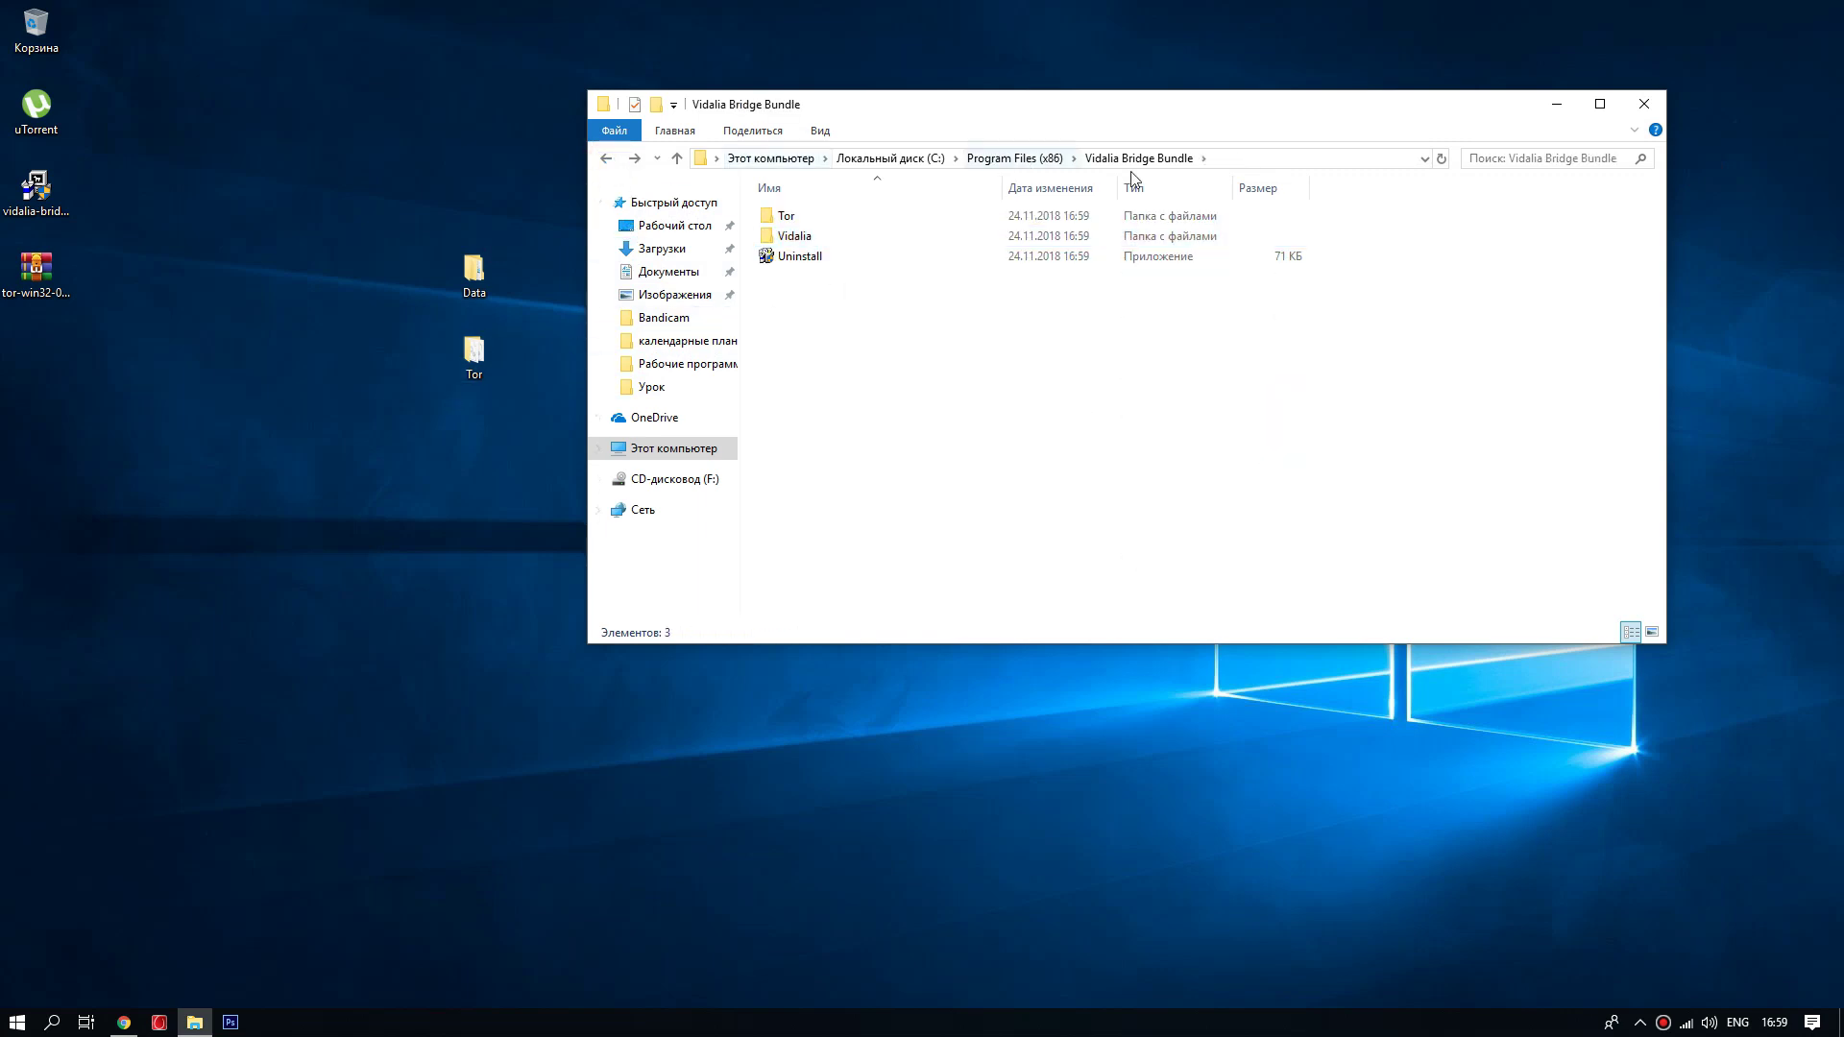
{"action": "left_click_drag", "start_coordinate": [502, 434], "coordinate": [882, 354]}
{"action": "left_click", "coordinate": [839, 361]}
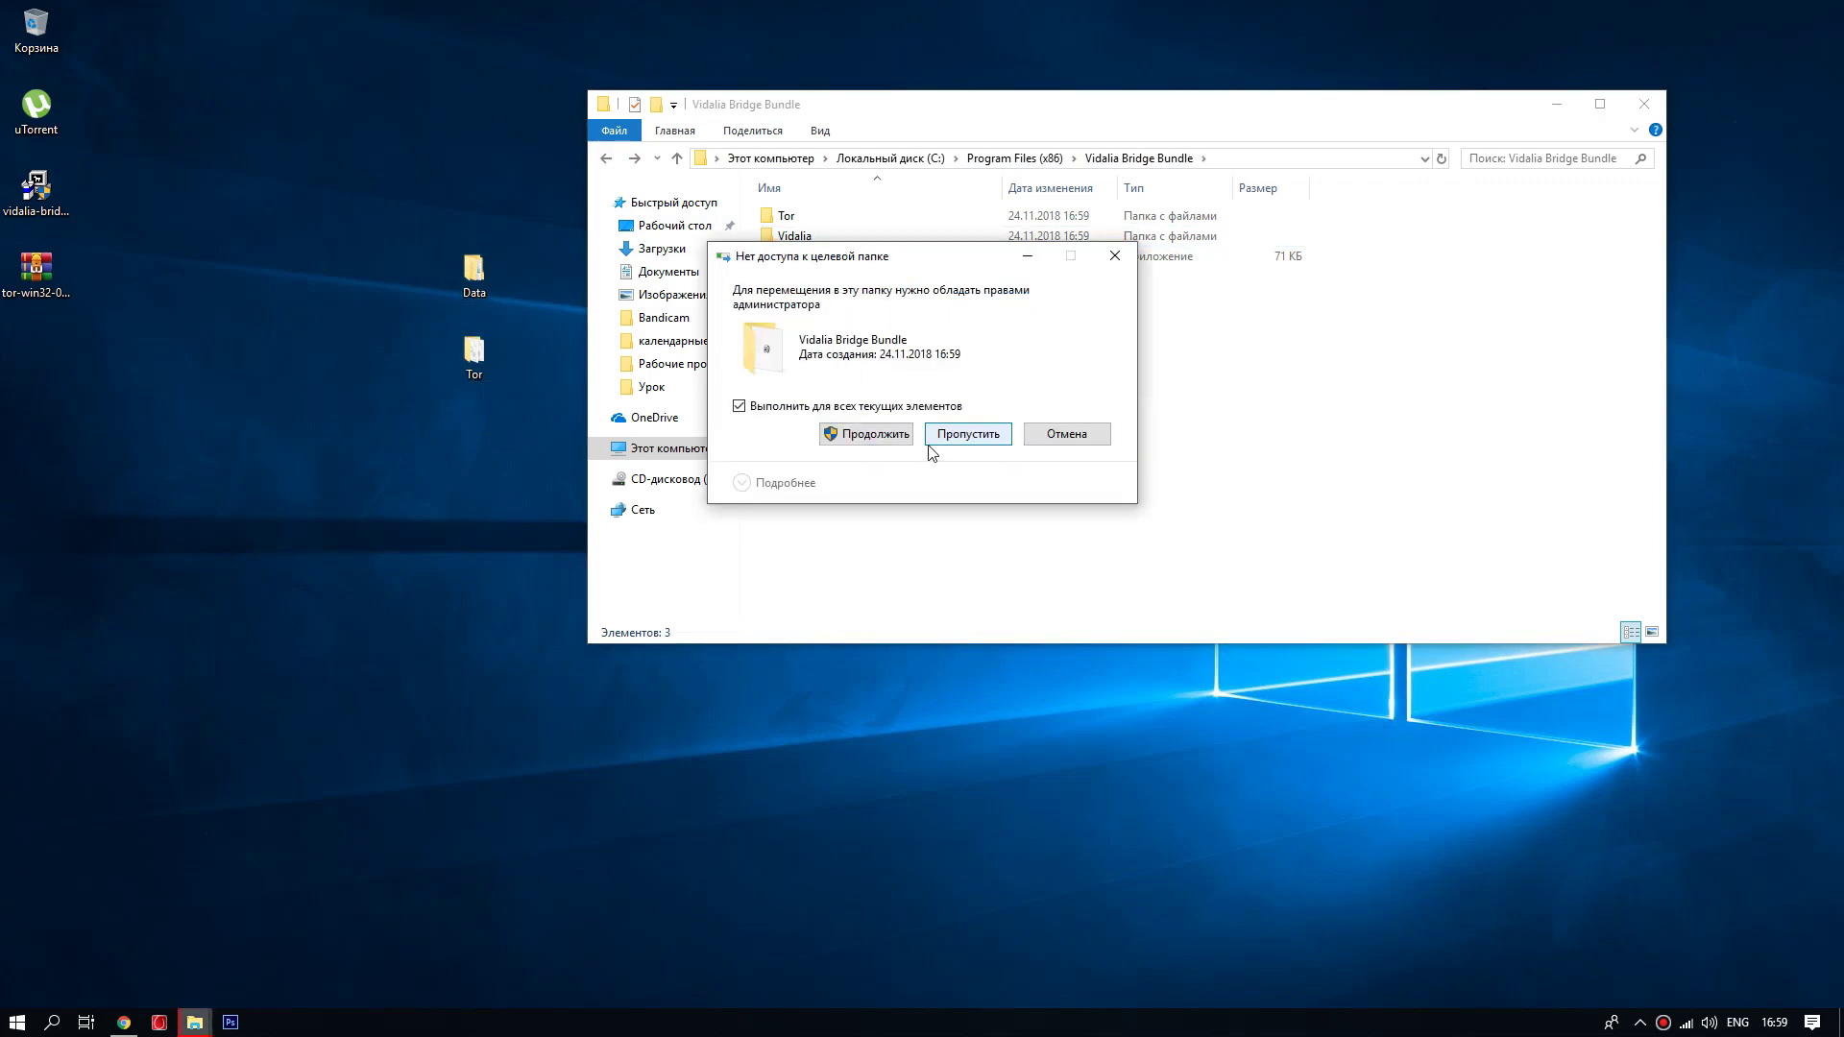
{"action": "left_click", "coordinate": [897, 435]}
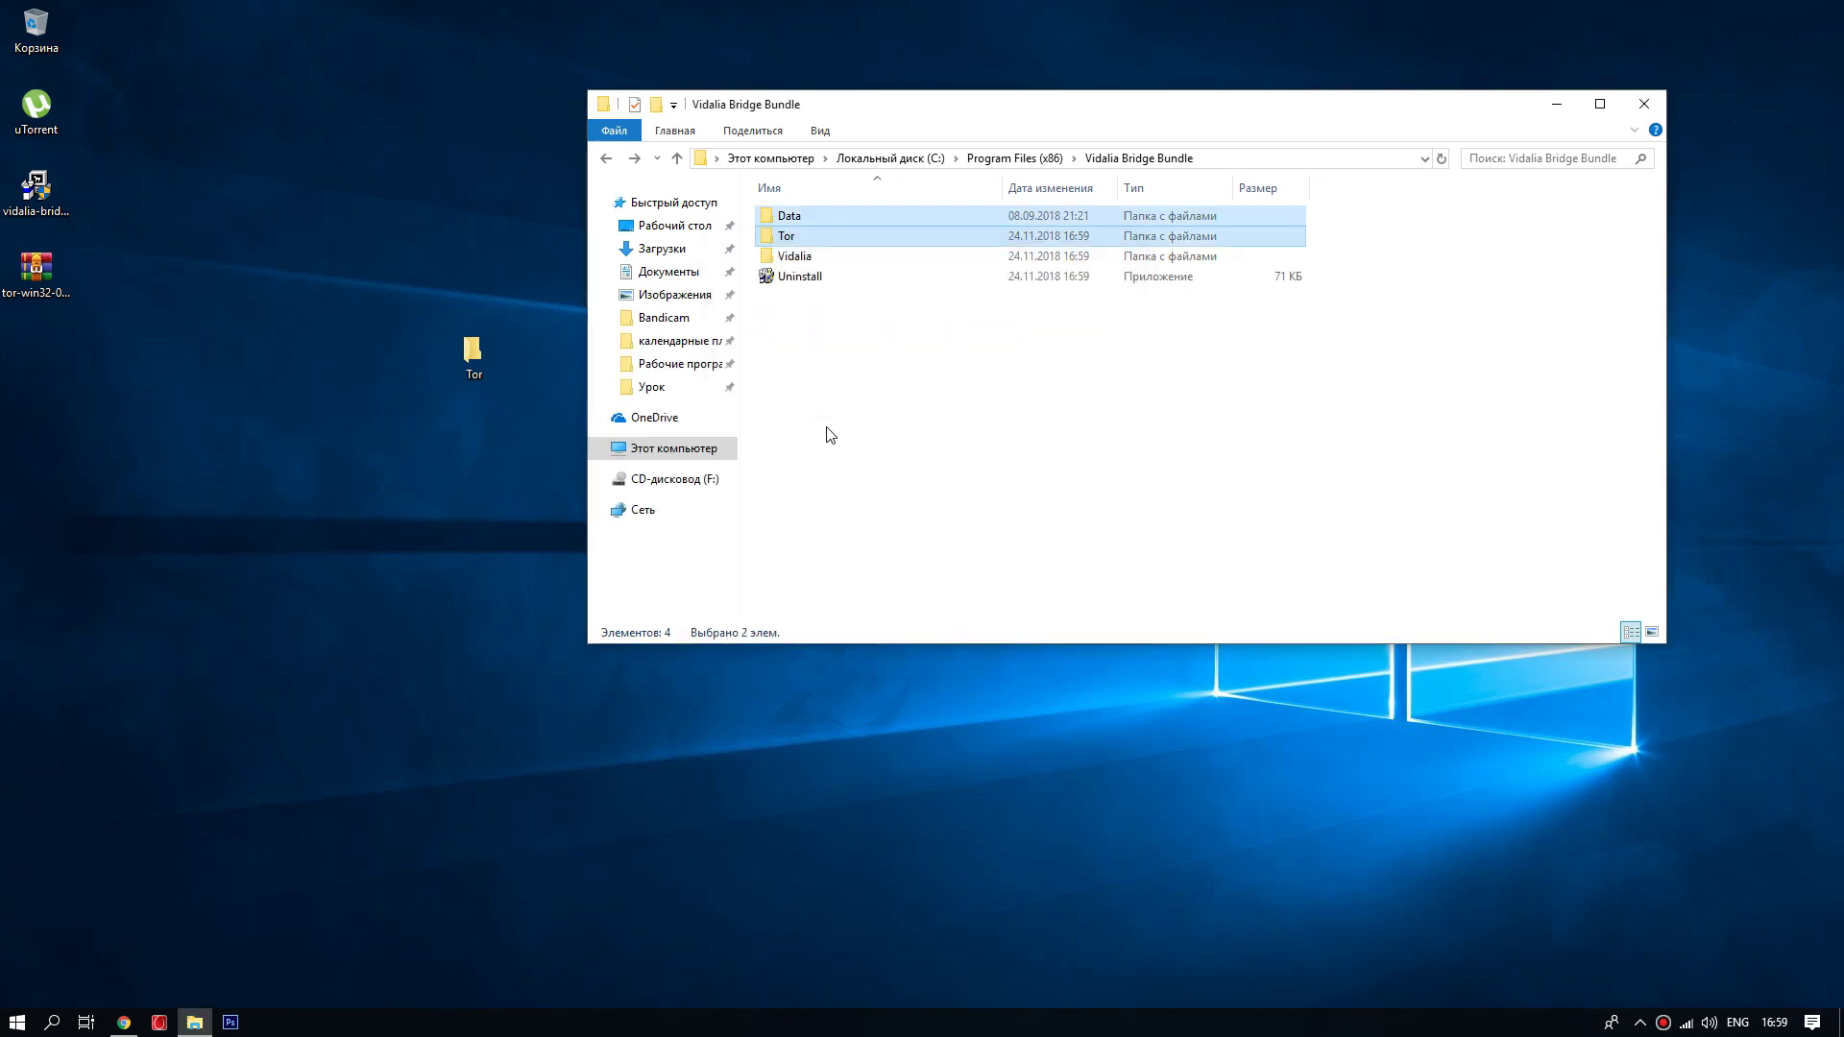
{"action": "left_click", "coordinate": [844, 364]}
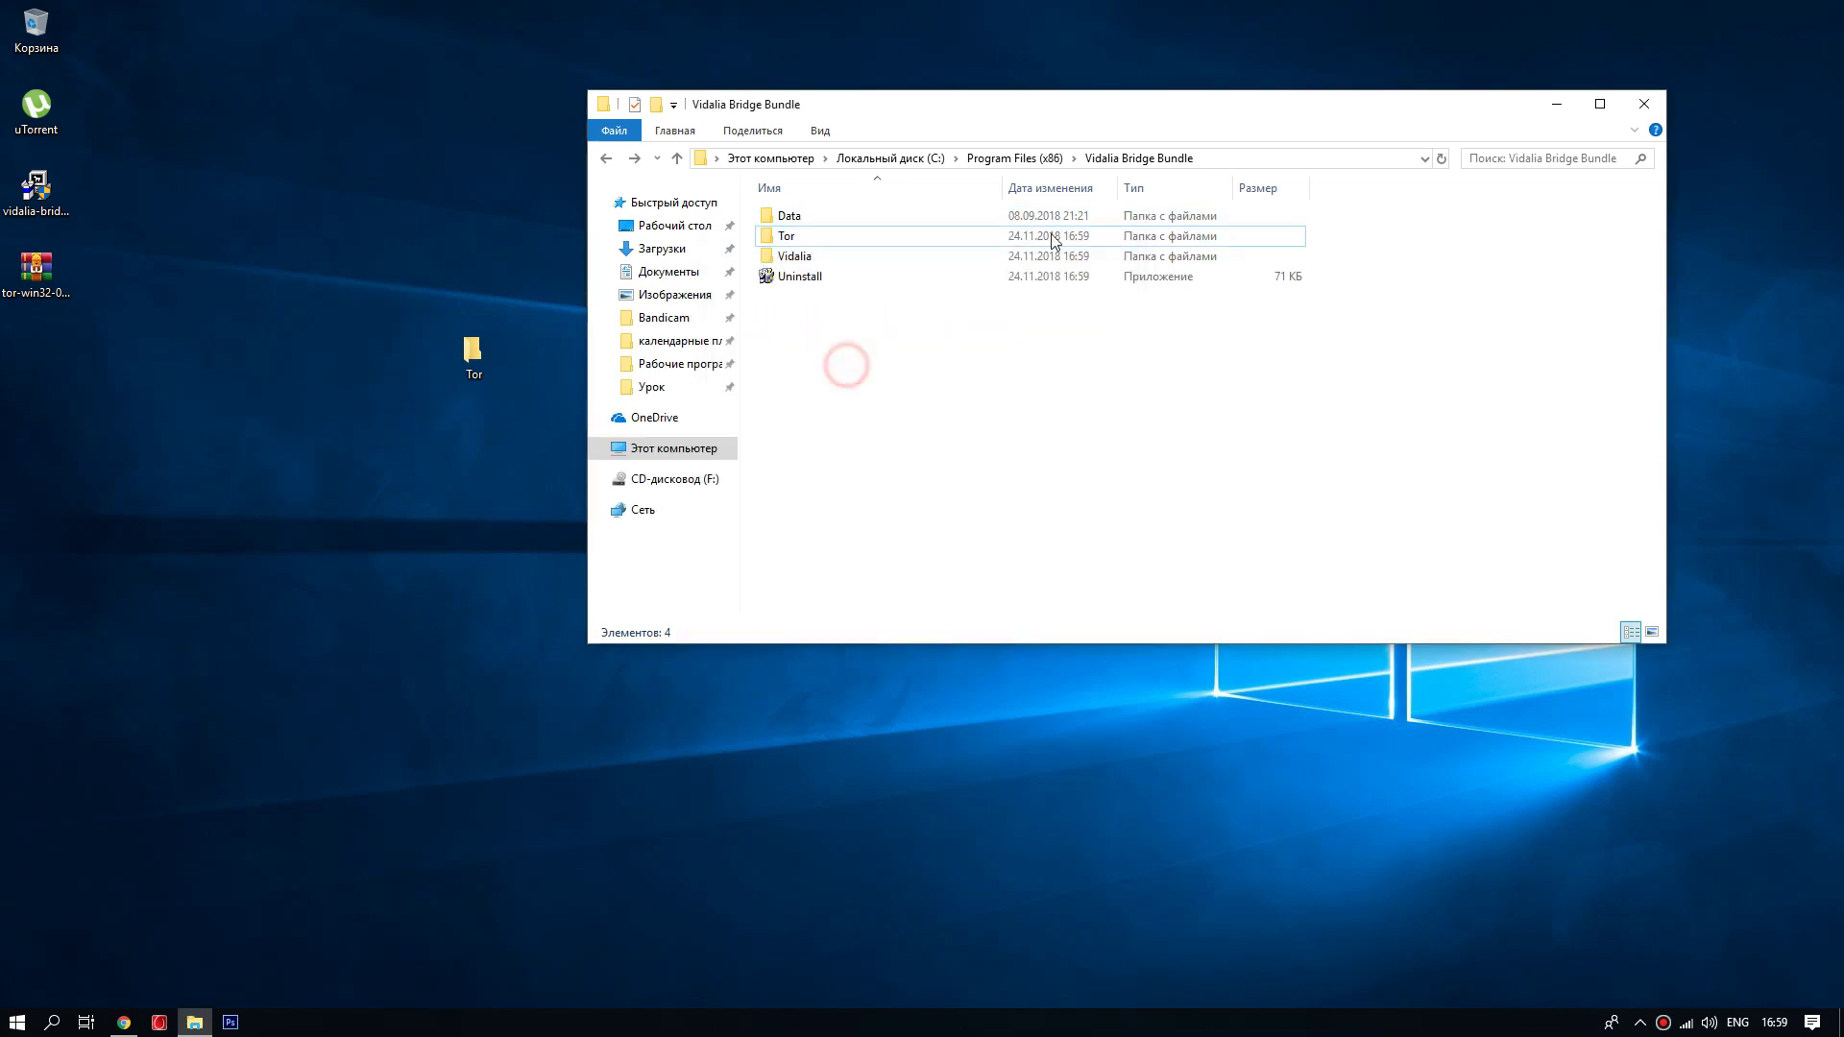
- Close the Vidalia Bridge Bundle folder and delete the leftover Tor folder from the desktop
{"action": "left_click", "coordinate": [1638, 111]}
{"action": "left_click_drag", "start_coordinate": [472, 366], "coordinate": [115, 275]}
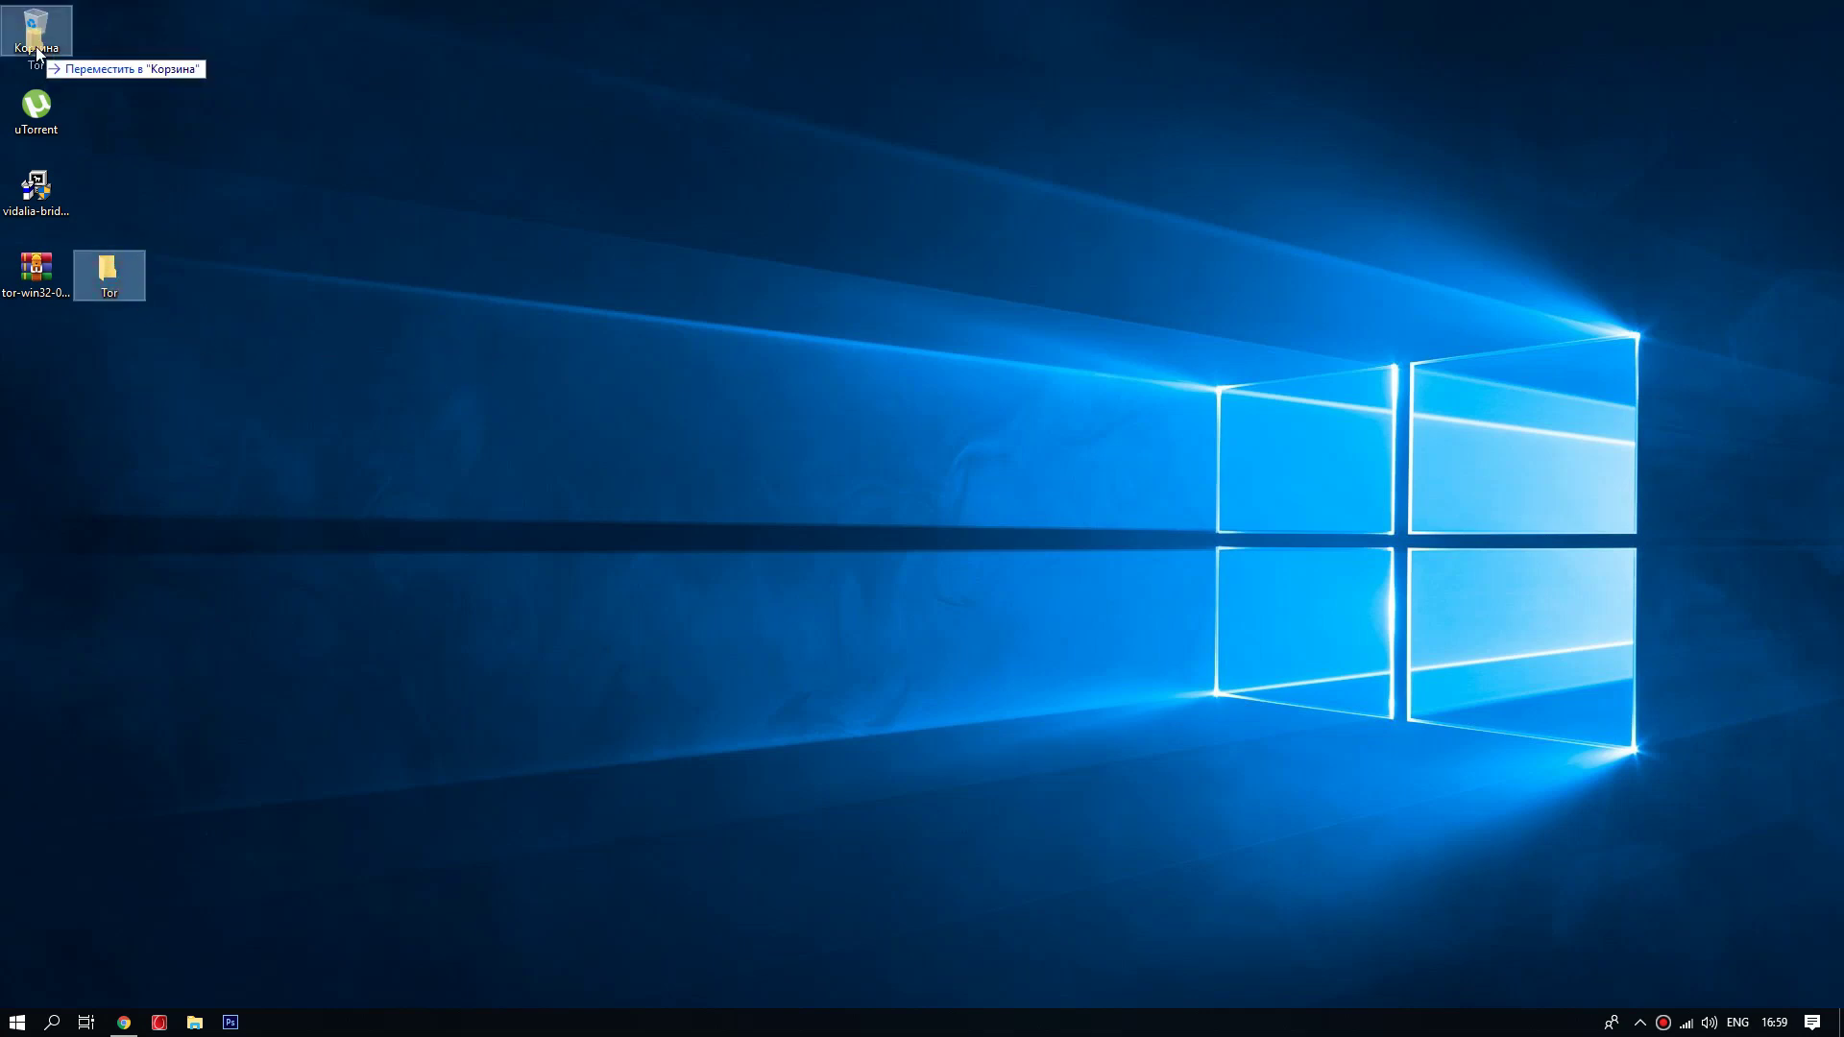
{"action": "key", "text": "Delete"}
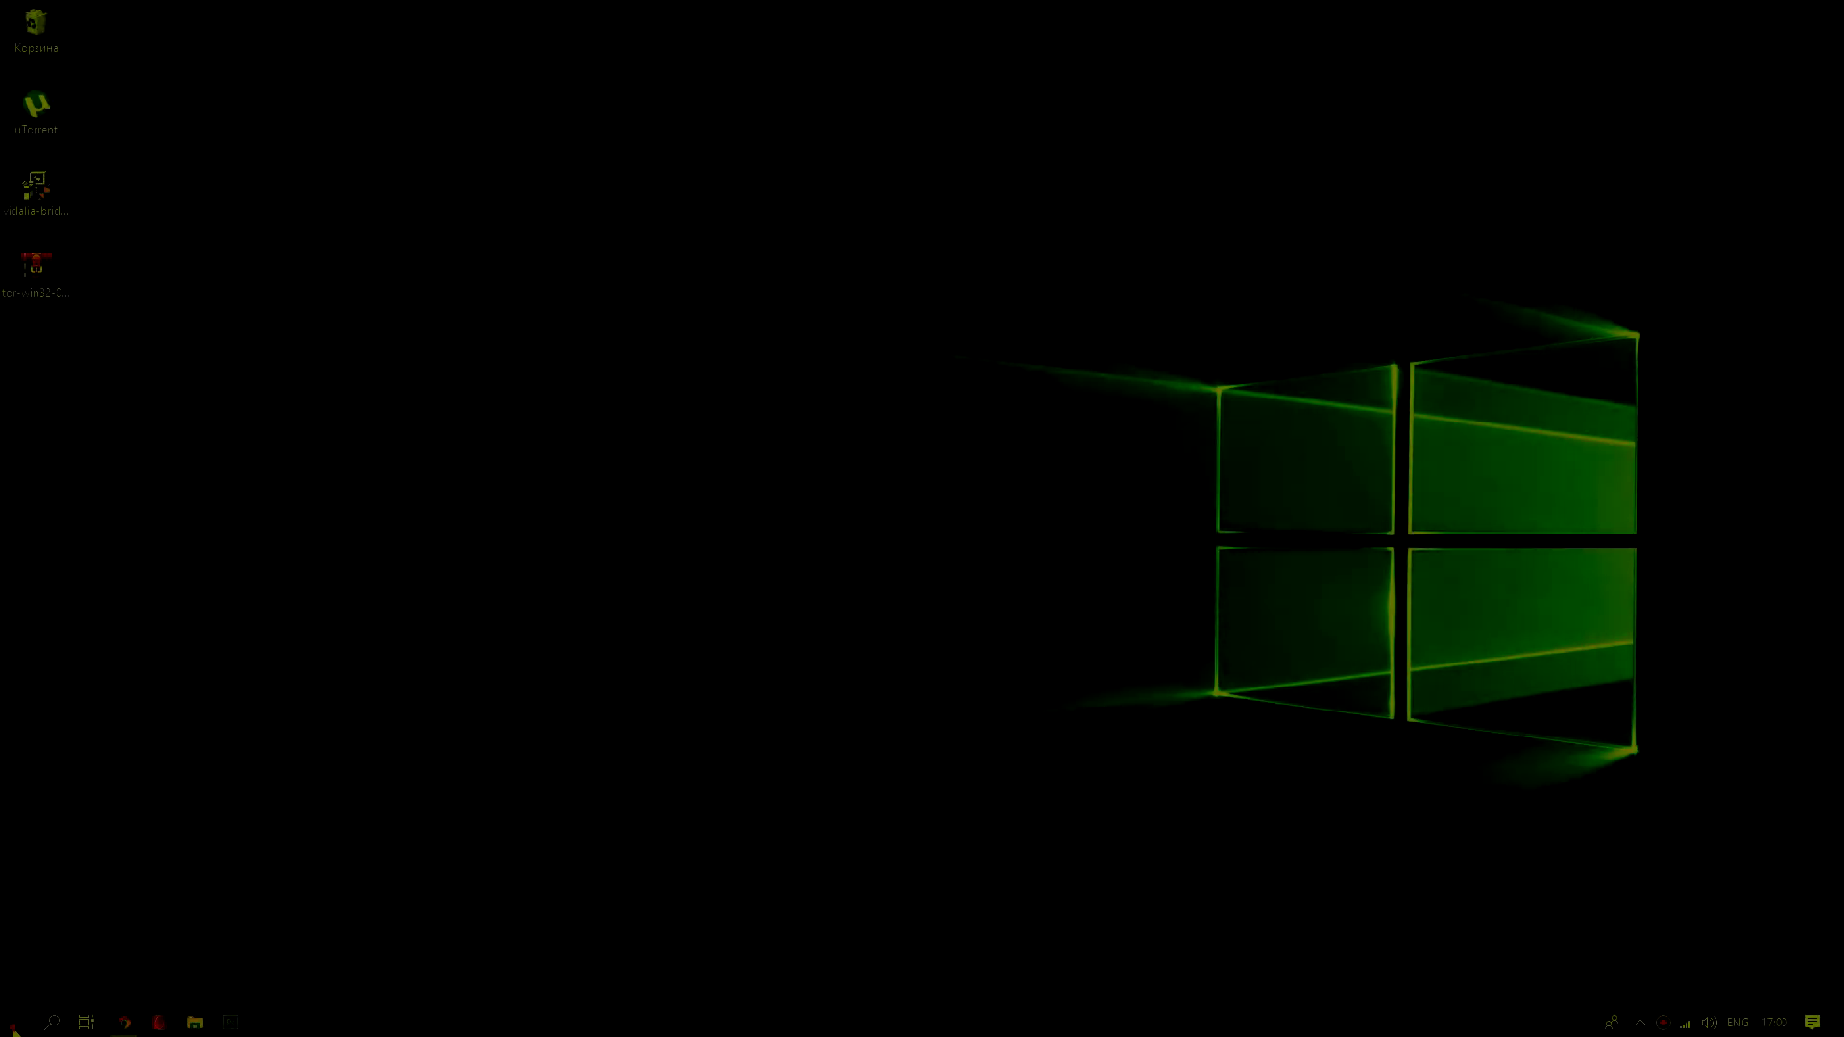
- Launch µTorrent, and launch Vidalia from the Vidalia Bridge Bundle program group
{"action": "left_click", "coordinate": [17, 1022]}
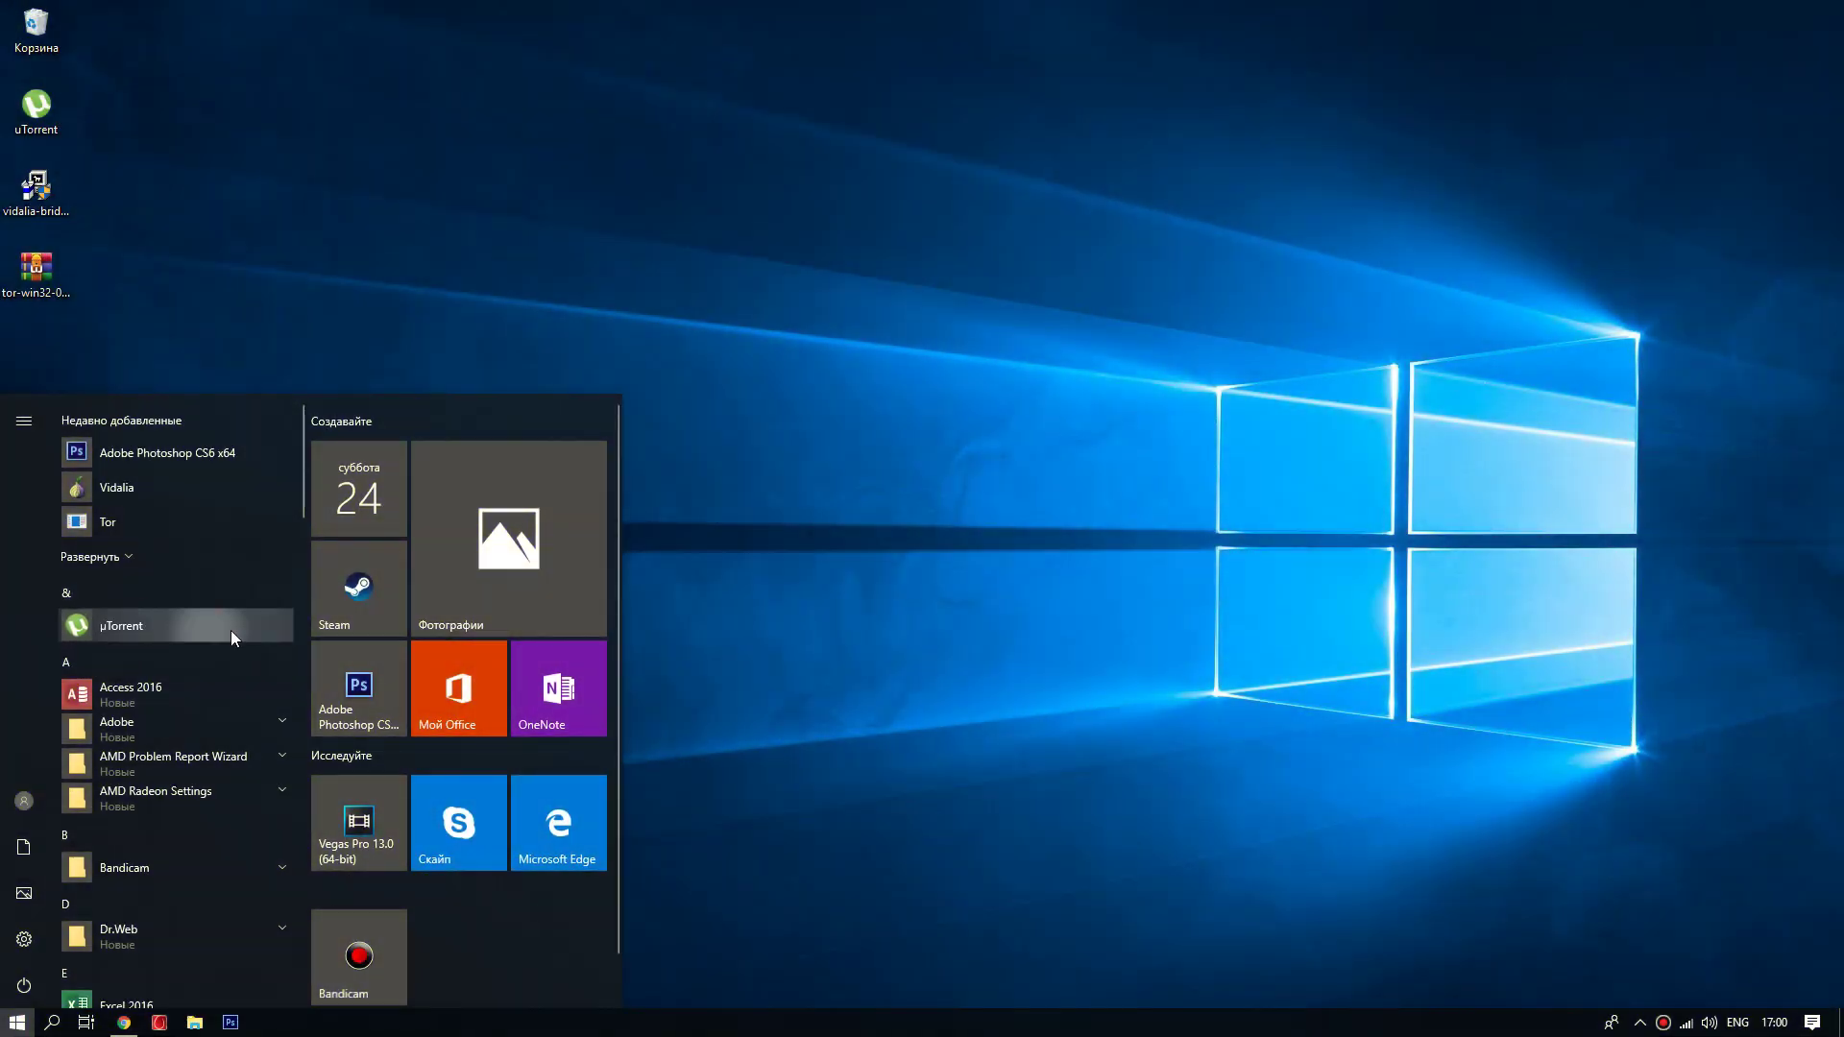
{"action": "left_click", "coordinate": [116, 630]}
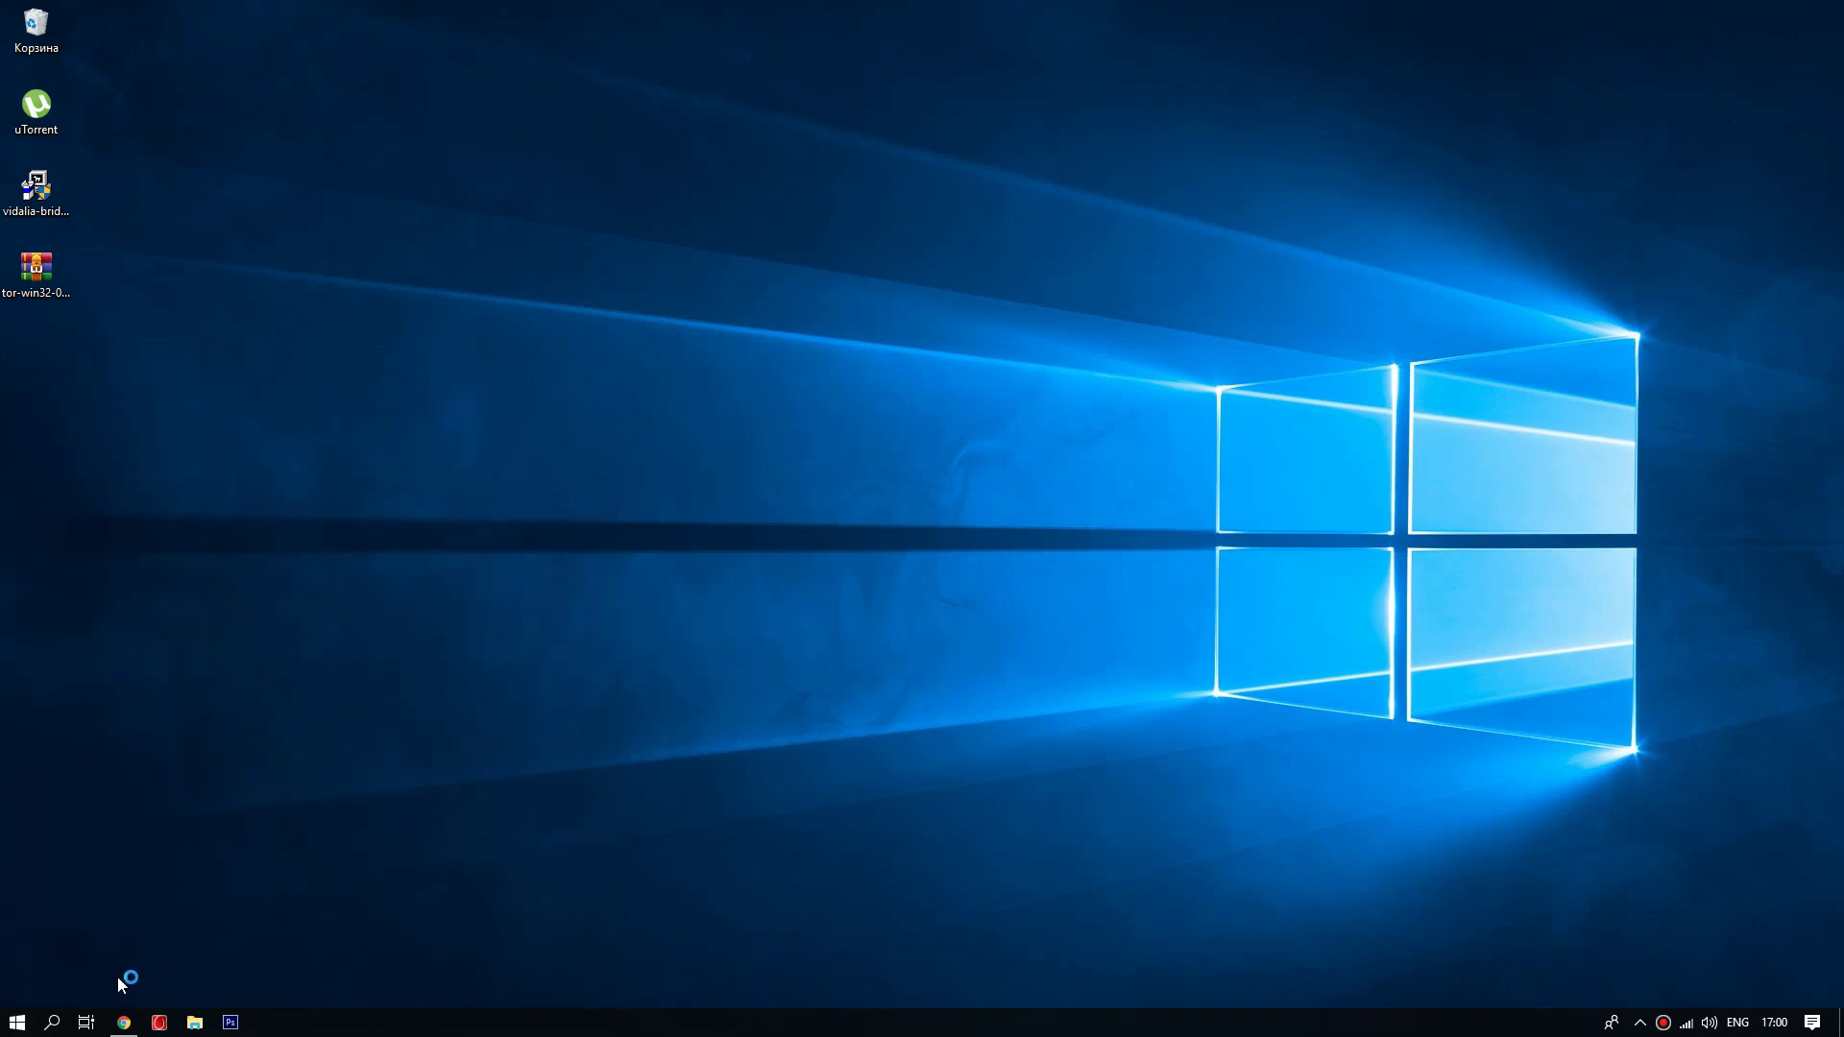
{"action": "left_click", "coordinate": [19, 1022]}
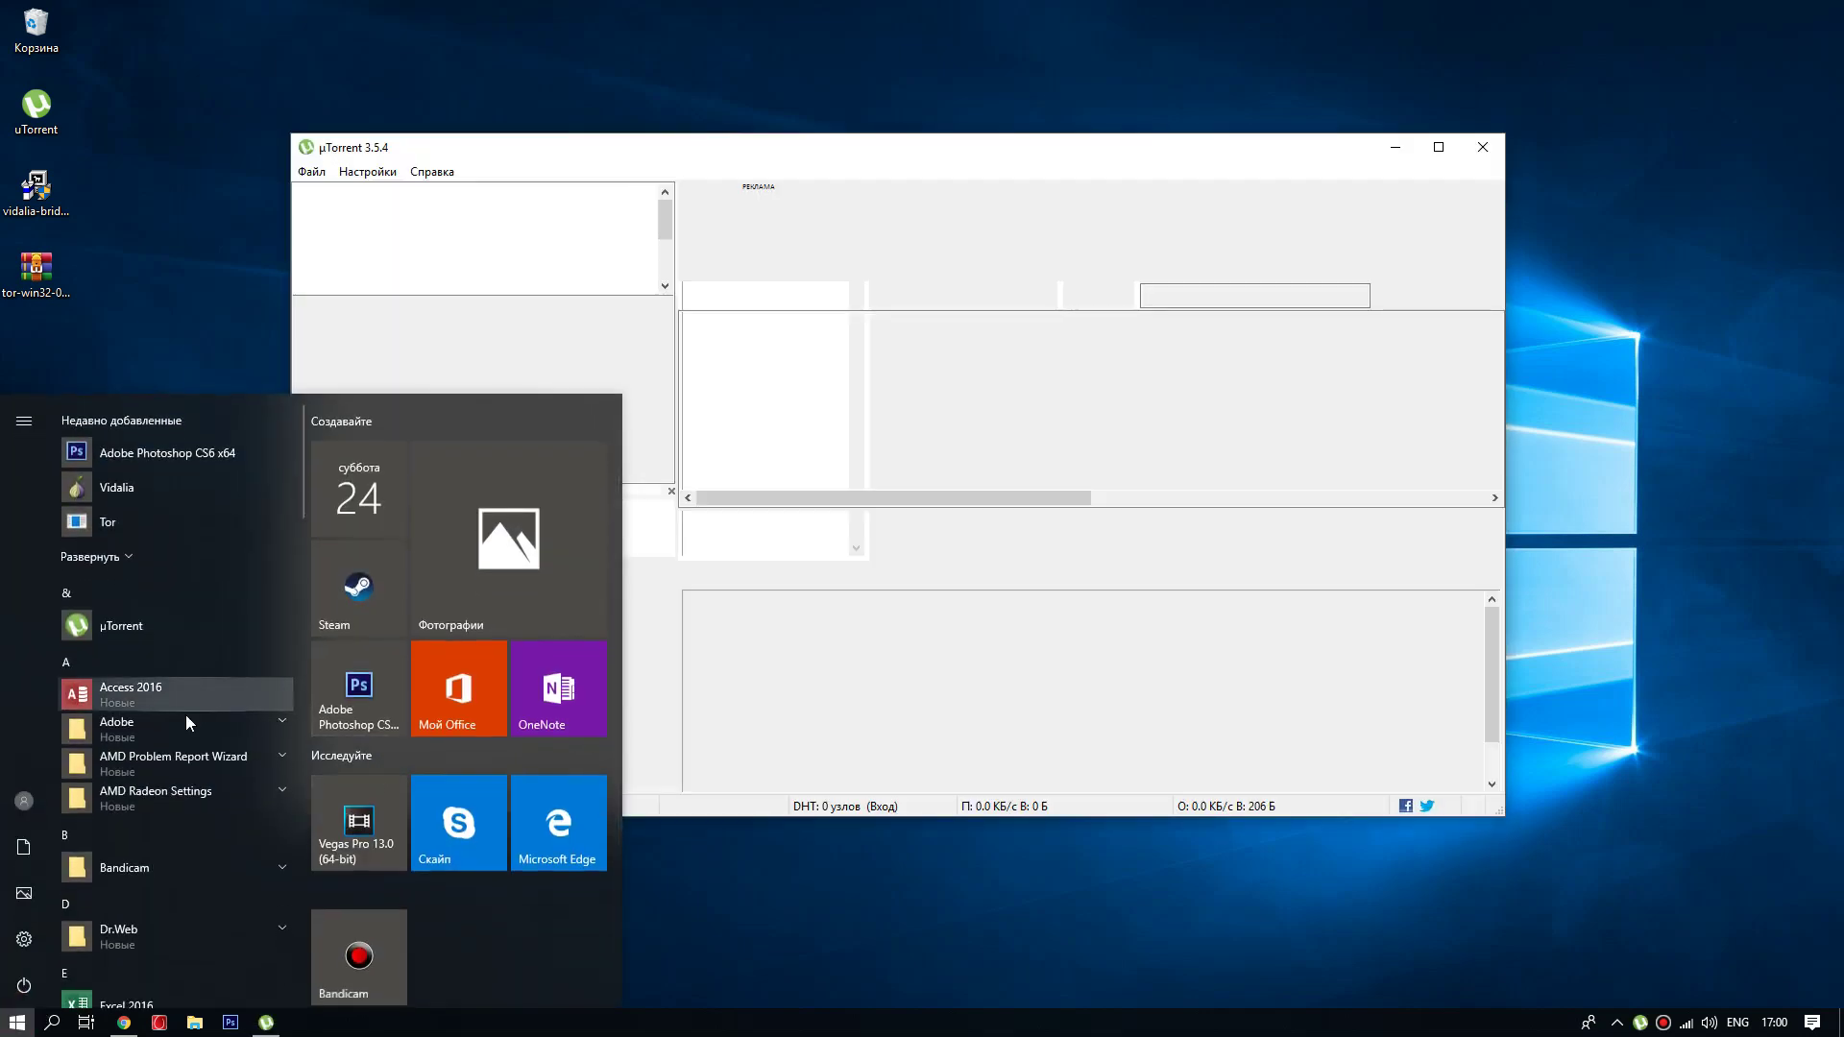
{"action": "scroll", "coordinate": [141, 715], "scroll_direction": "down", "scroll_amount": 4}
{"action": "scroll", "coordinate": [115, 732], "scroll_direction": "down", "scroll_amount": 5}
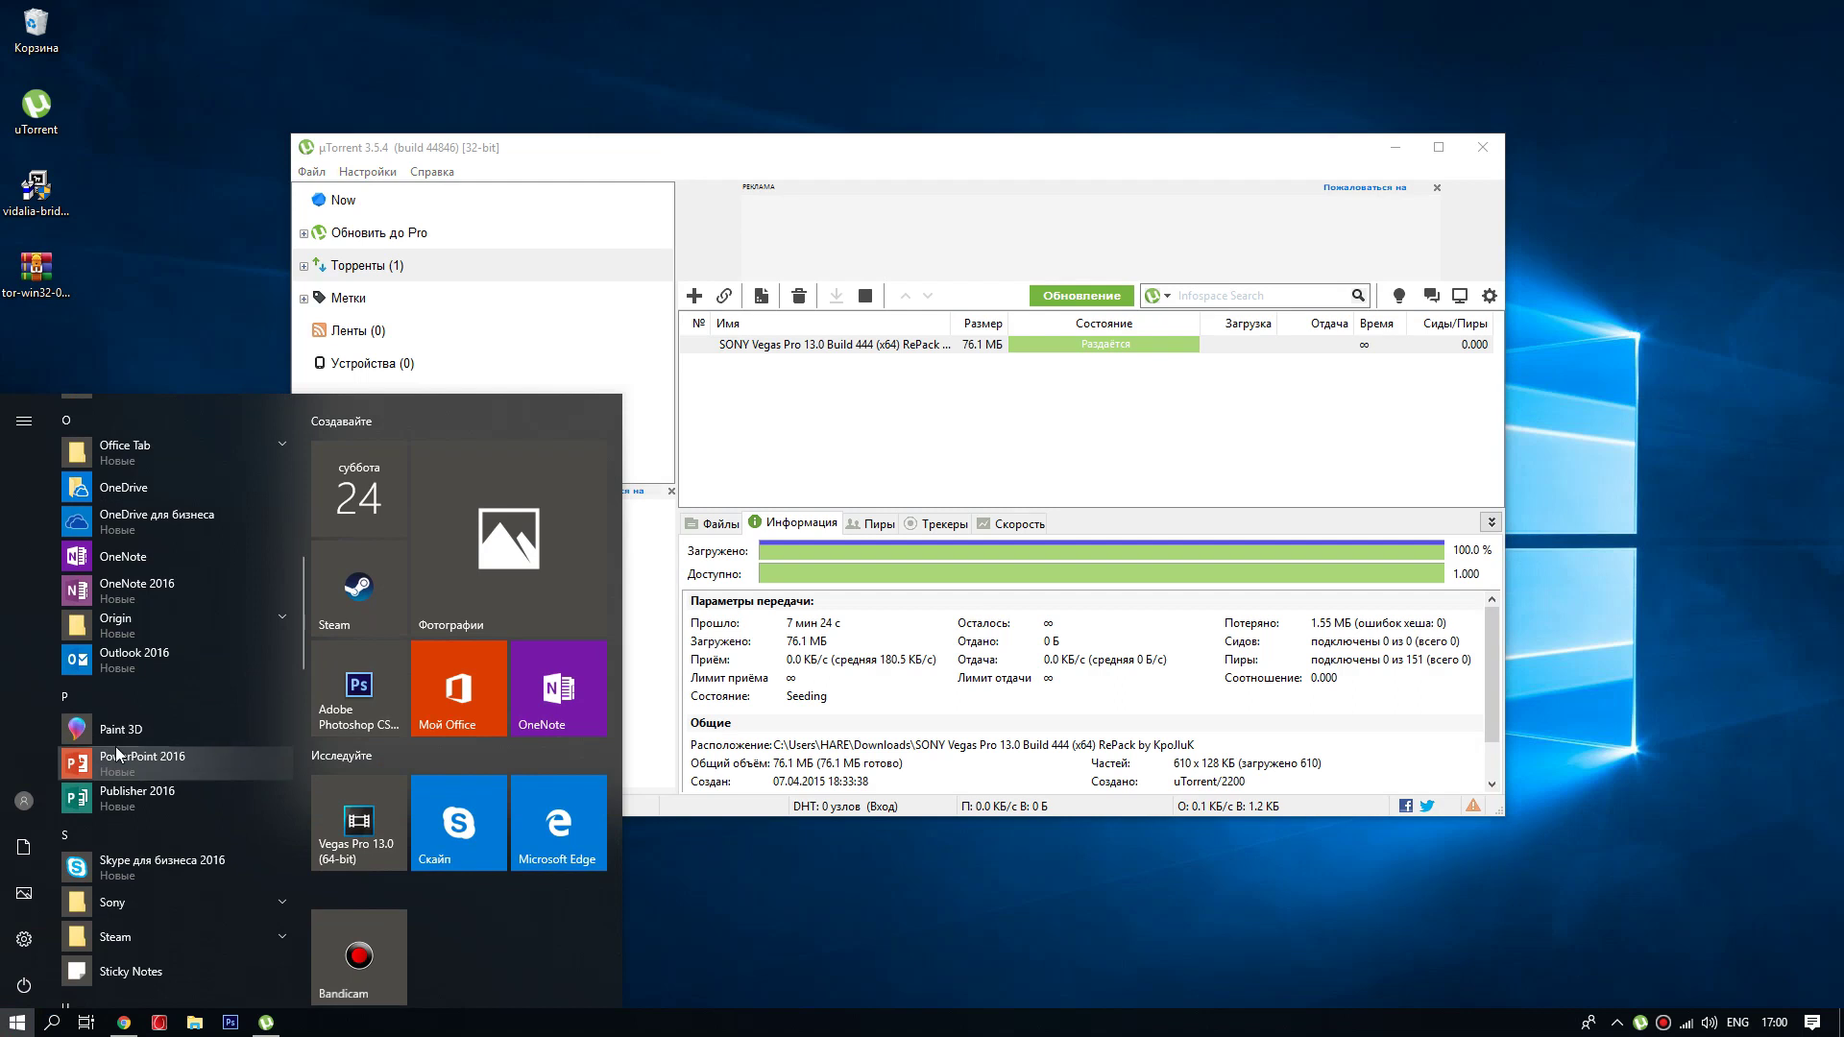
{"action": "scroll", "coordinate": [130, 735], "scroll_direction": "down", "scroll_amount": 2}
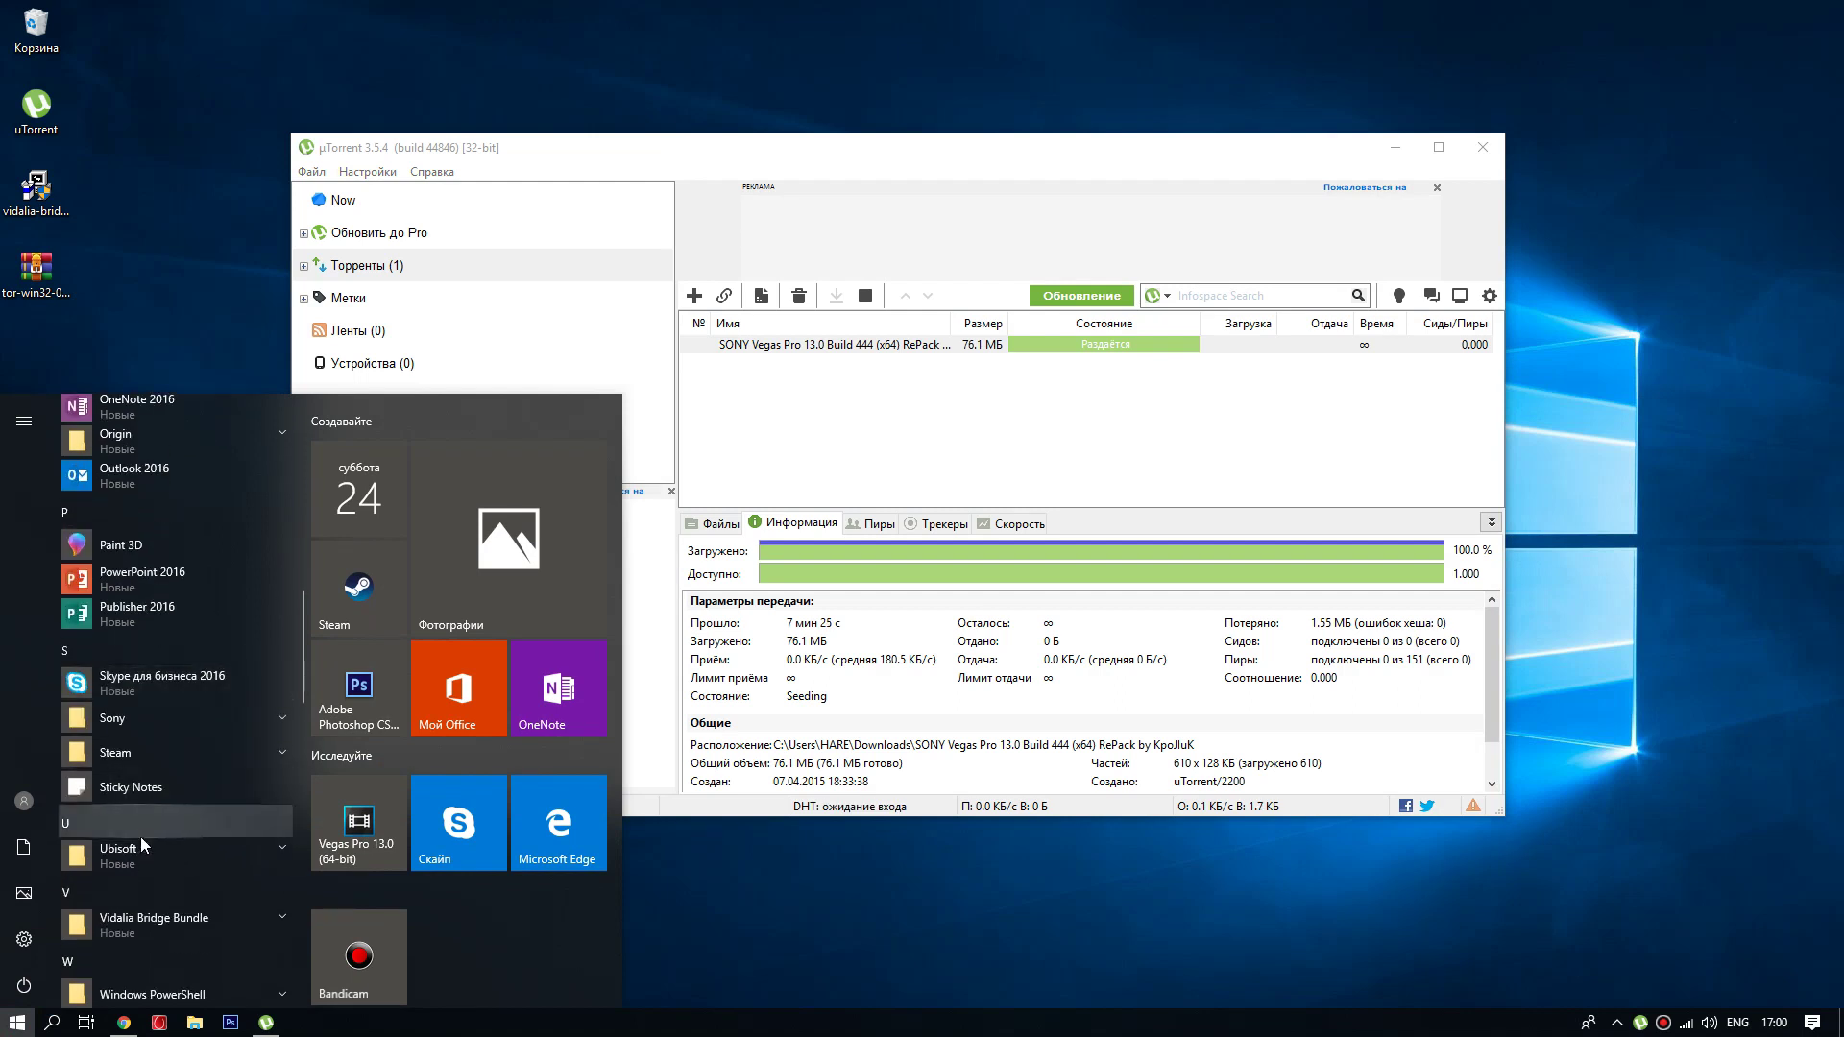
{"action": "scroll", "coordinate": [141, 841], "scroll_direction": "down", "scroll_amount": 1}
{"action": "left_click", "coordinate": [173, 828]}
{"action": "scroll", "coordinate": [158, 856], "scroll_direction": "down", "scroll_amount": 2}
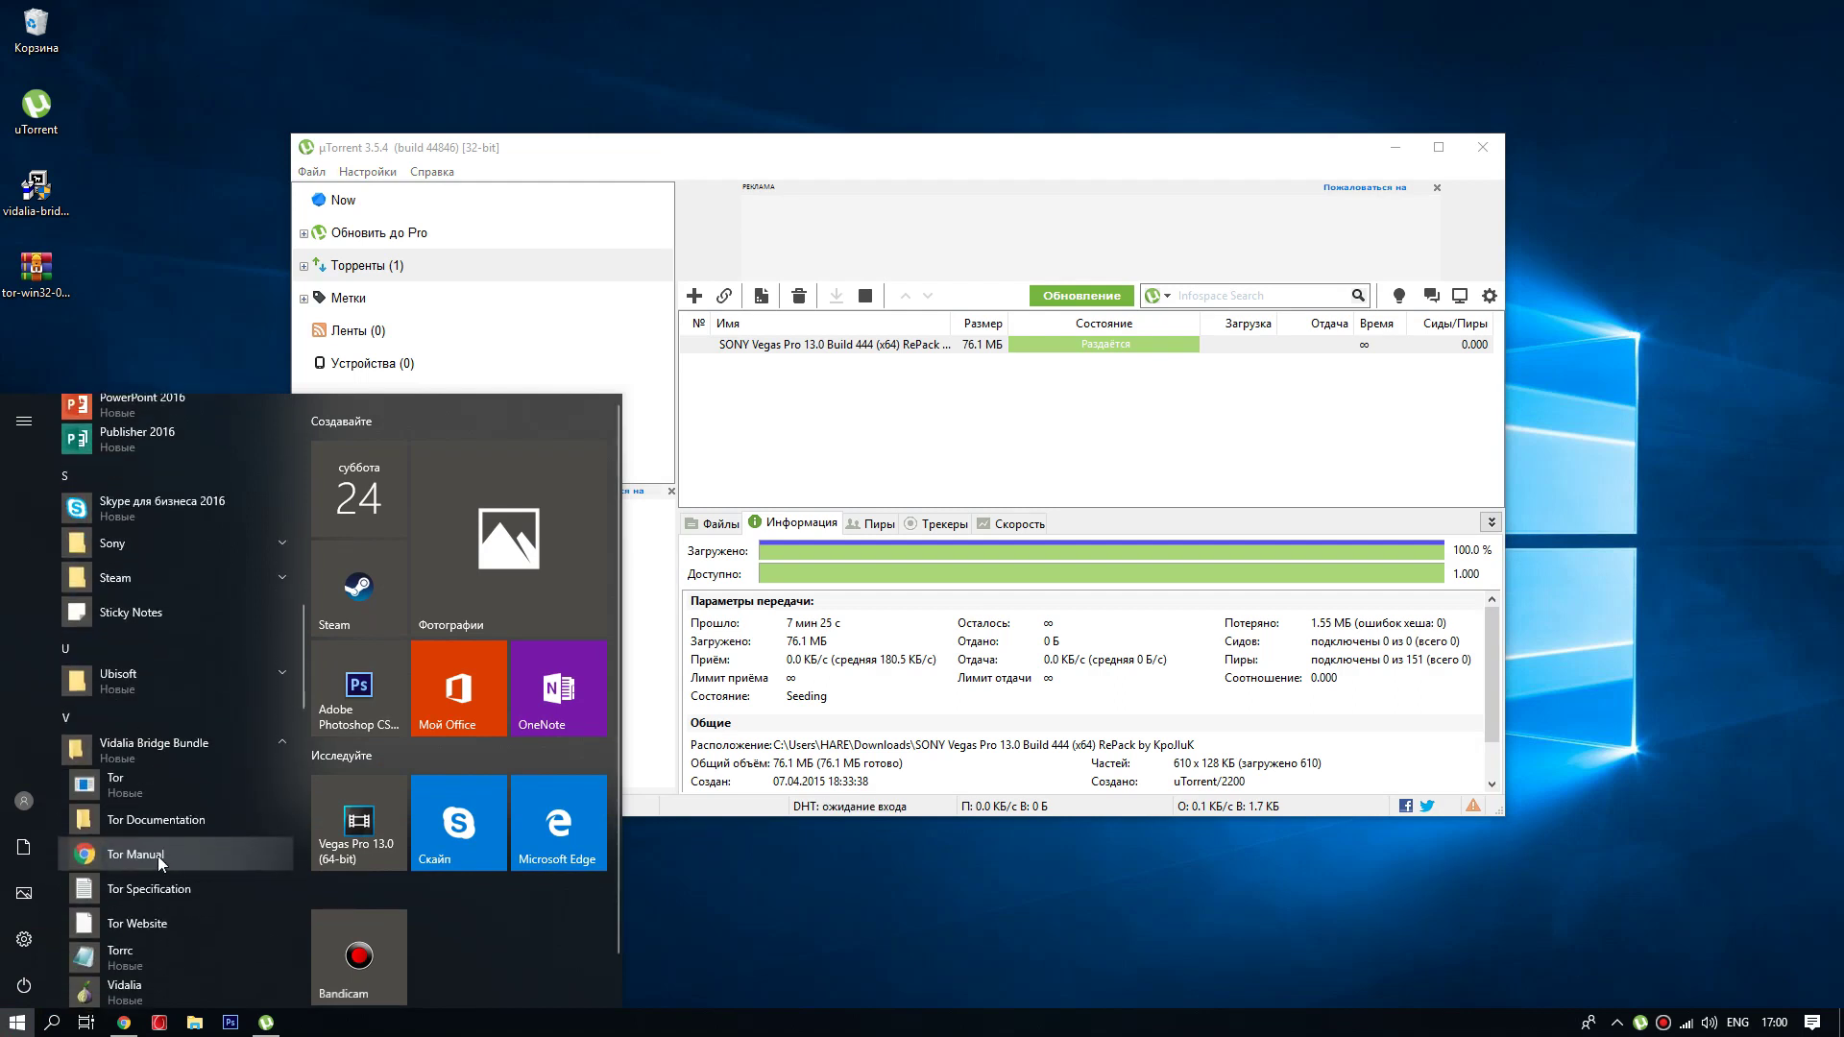
{"action": "left_click", "coordinate": [132, 891]}
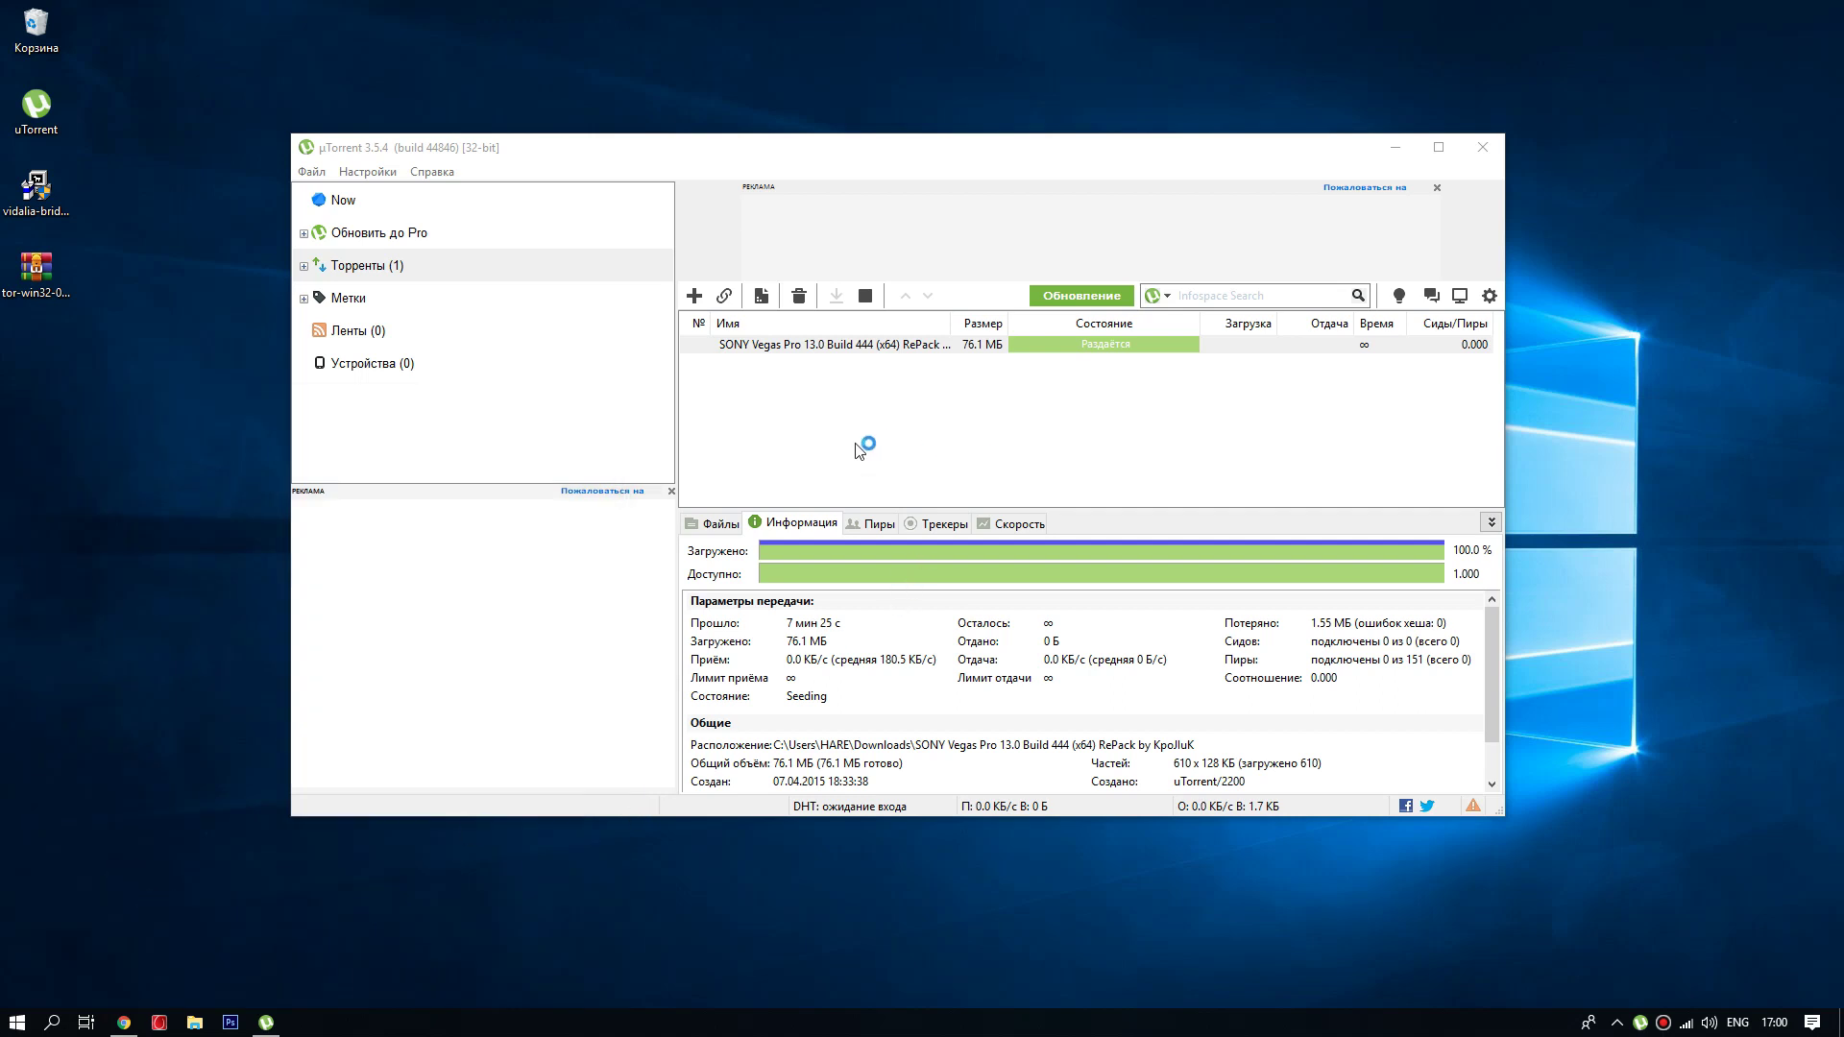
- Remove the SONY Vegas Pro 13.0 torrent from µTorrent's torrent list and confirm the deletion
{"action": "right_click", "coordinate": [807, 343]}
{"action": "left_click", "coordinate": [991, 333]}
{"action": "left_click_drag", "start_coordinate": [991, 332], "coordinate": [1278, 335]}
{"action": "left_click_drag", "start_coordinate": [929, 154], "coordinate": [928, 150]}
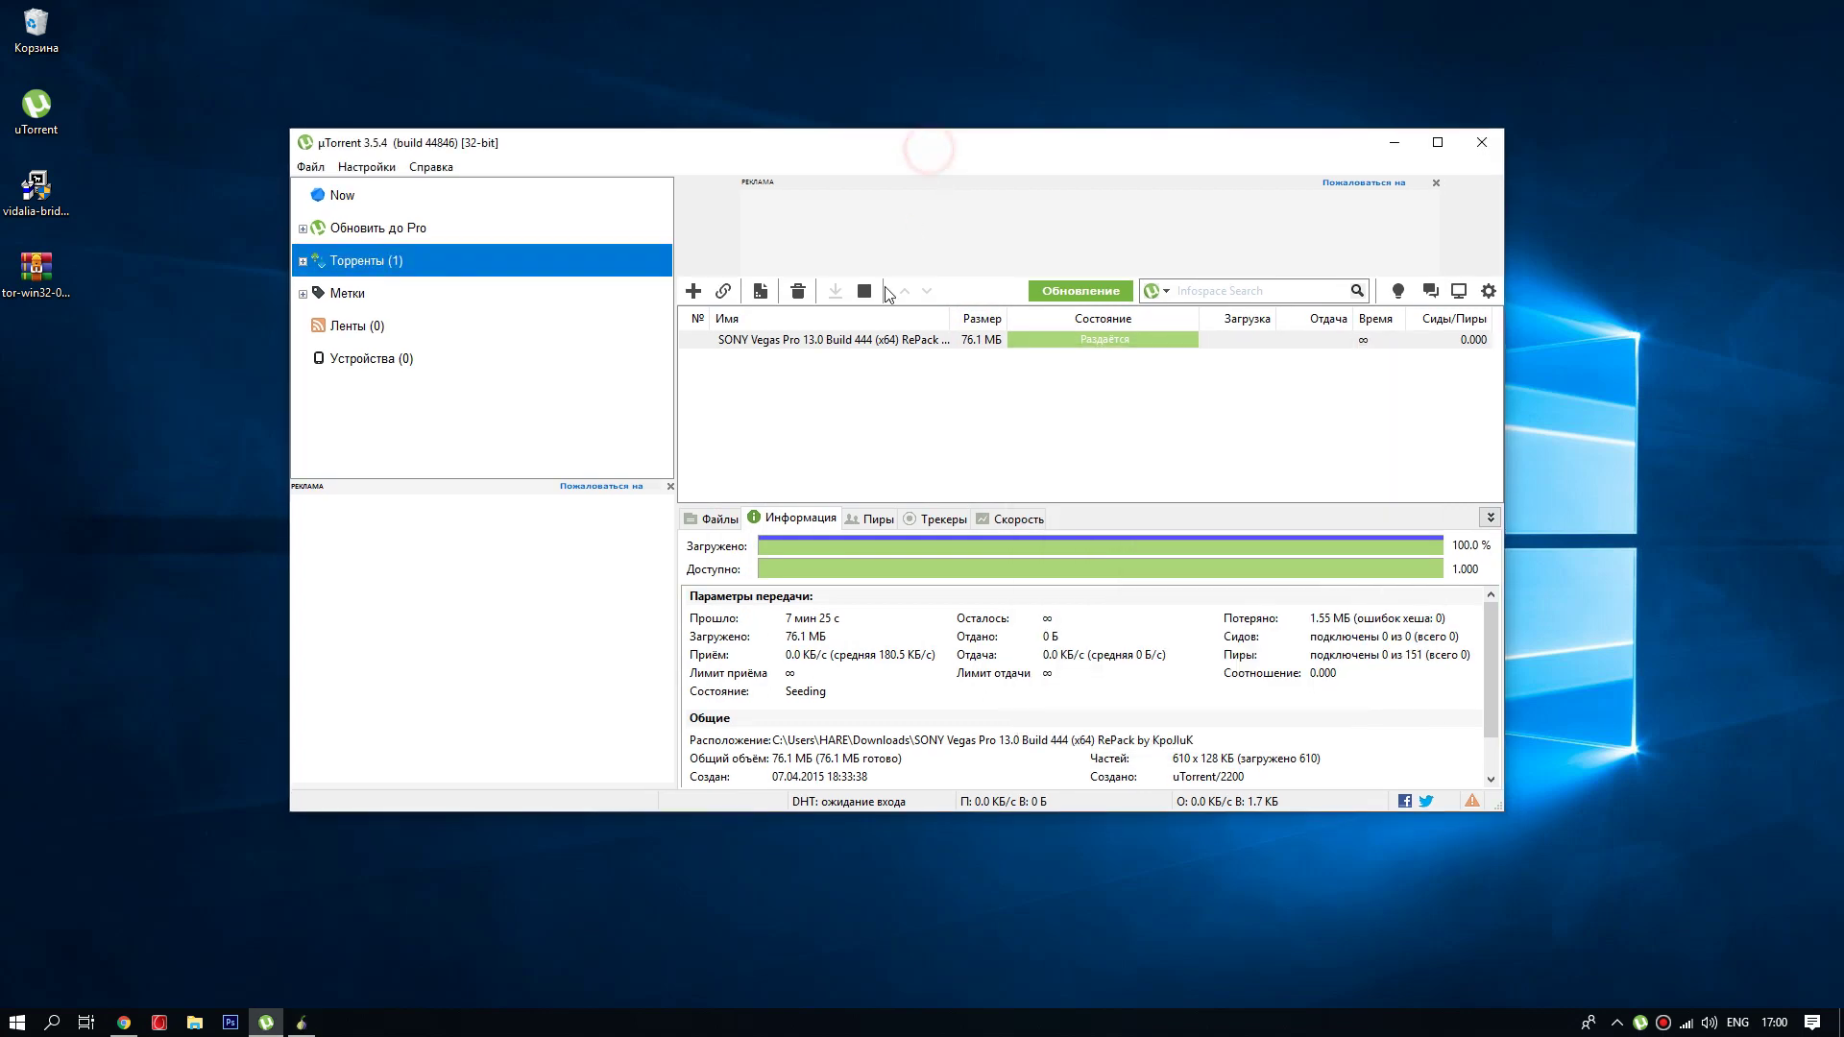
{"action": "right_click", "coordinate": [797, 340]}
{"action": "left_click", "coordinate": [869, 670]}
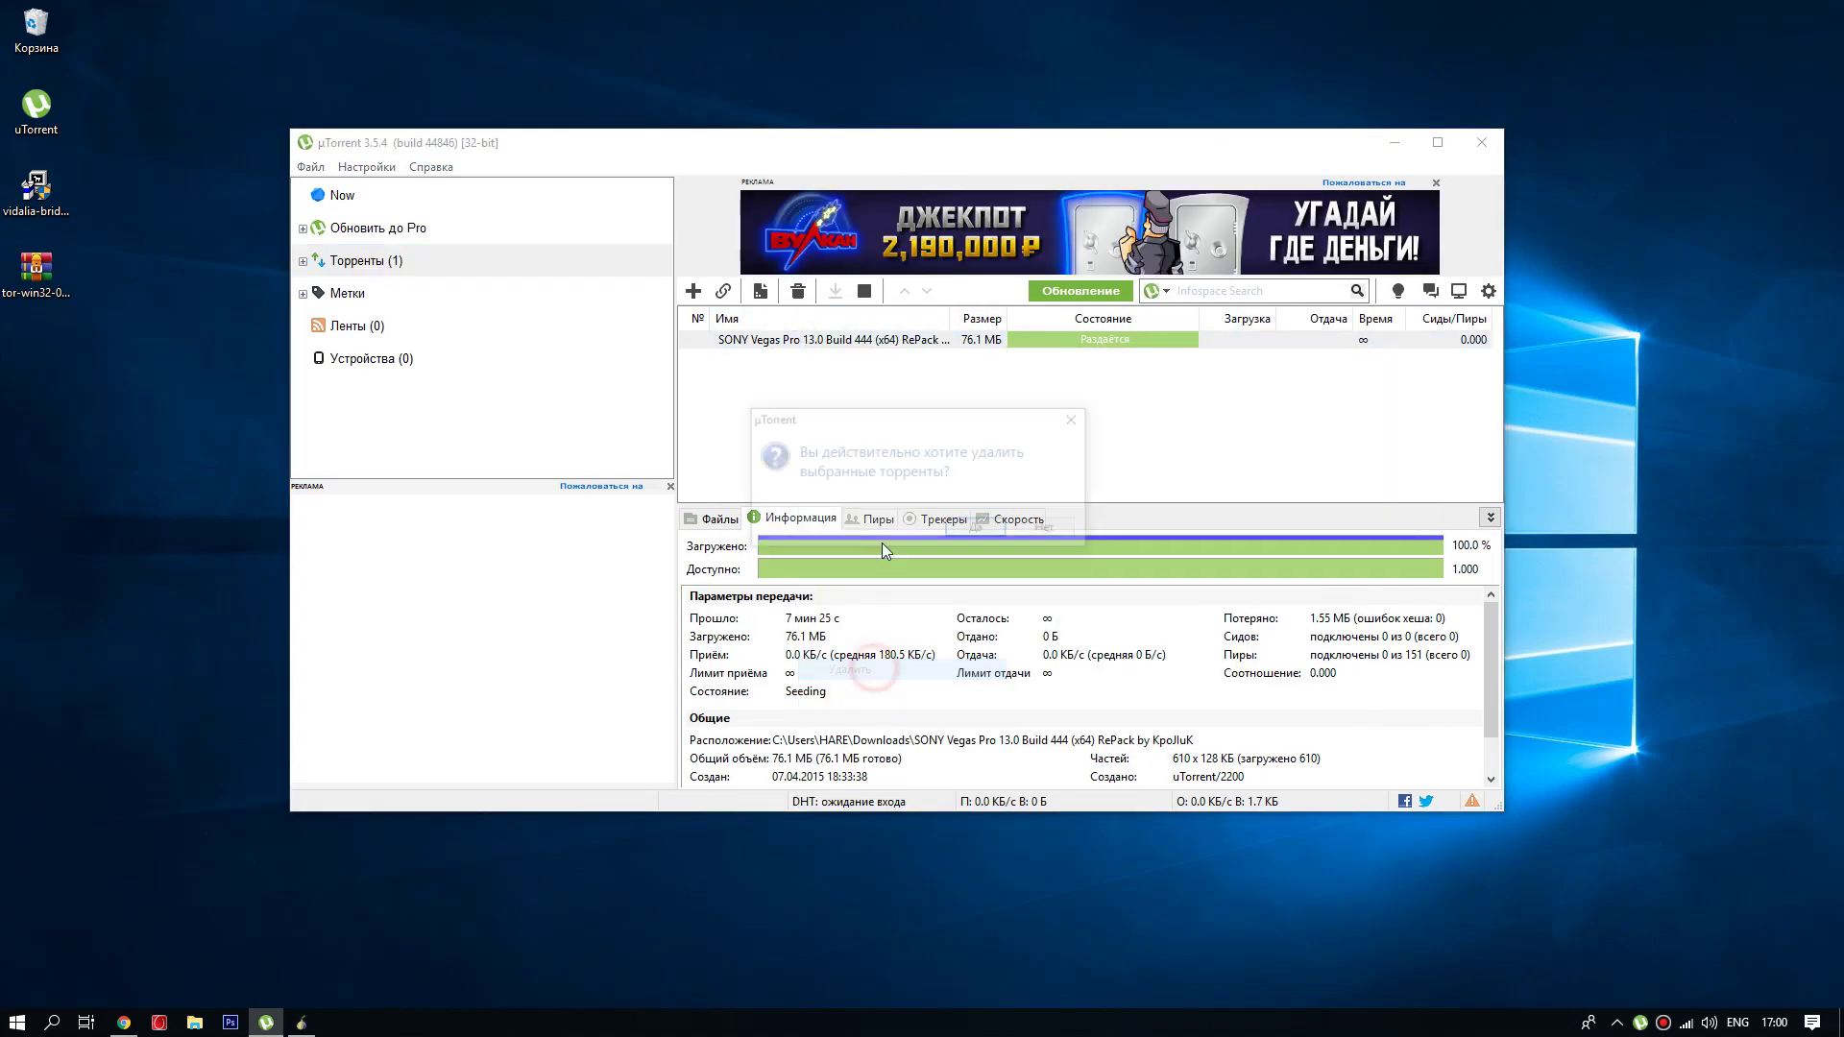
{"action": "left_click", "coordinate": [975, 526]}
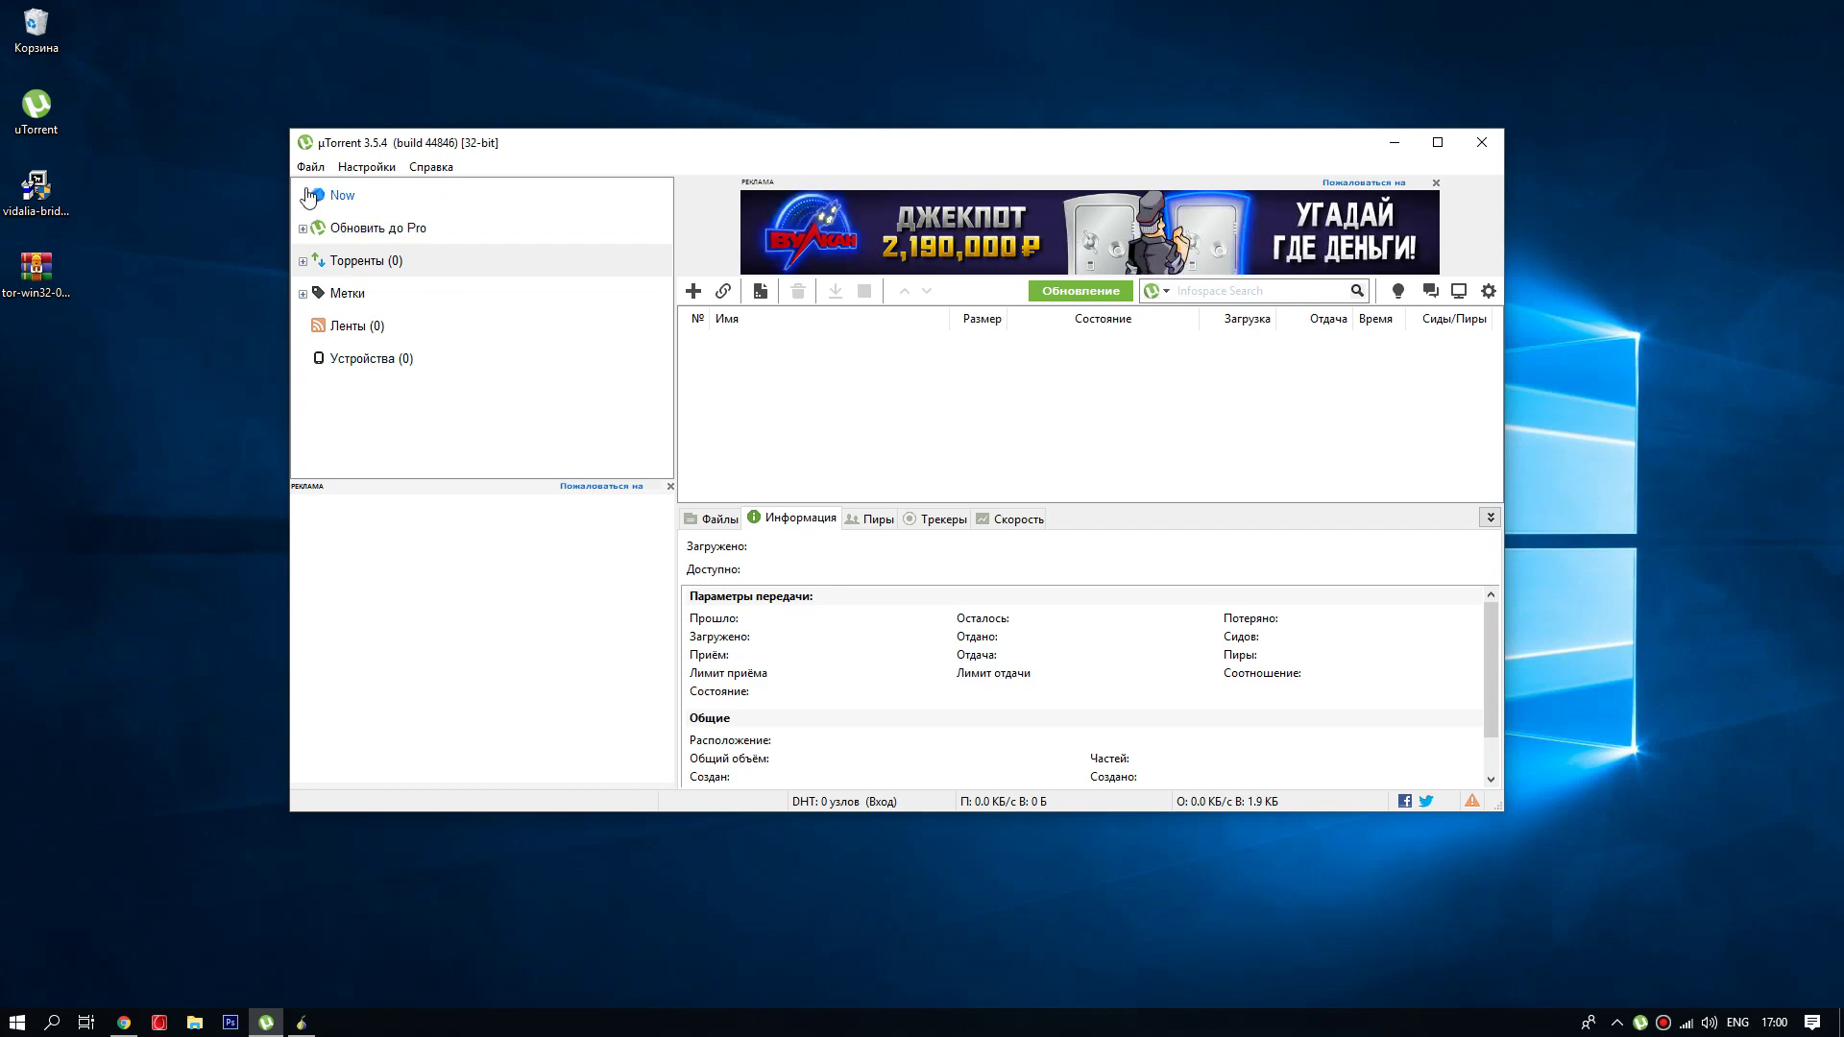
- Check µTorrent's BitTorrent settings, choose Socks5 as the proxy type in the connection settings, and apply them
{"action": "left_click", "coordinate": [366, 166]}
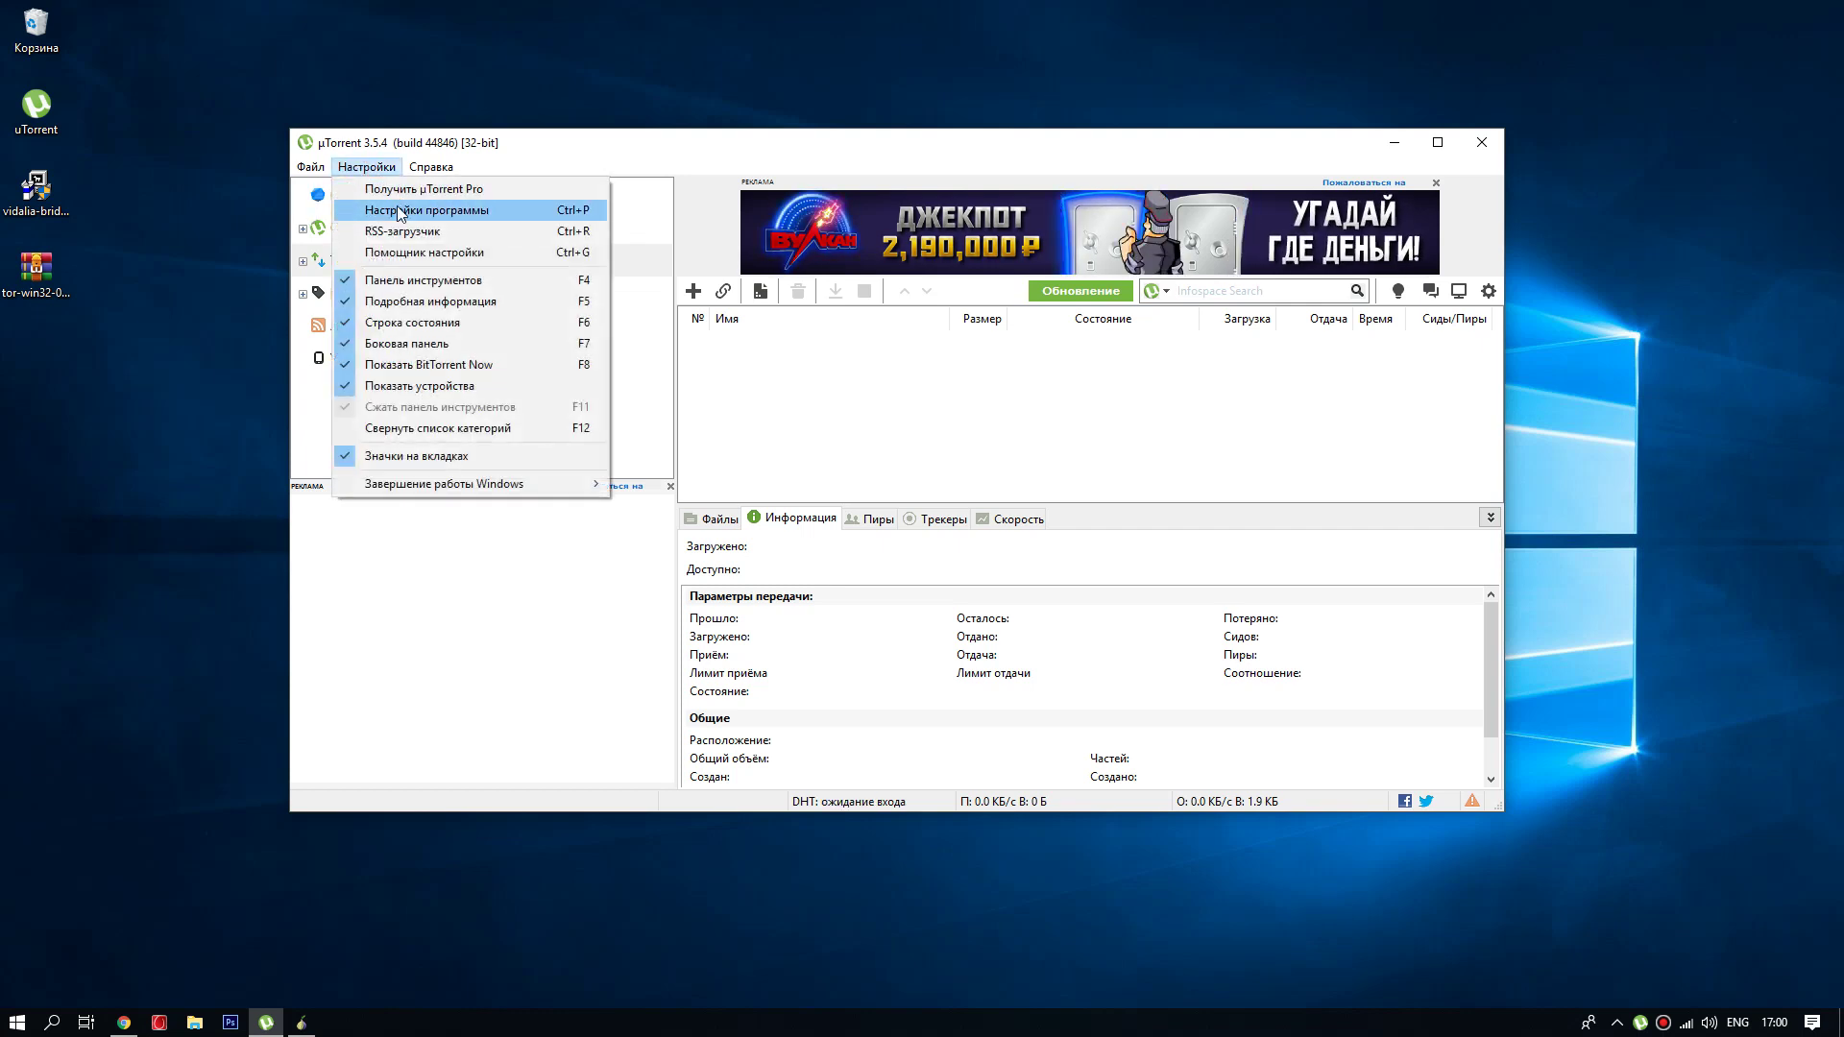
{"action": "left_click", "coordinate": [400, 212]}
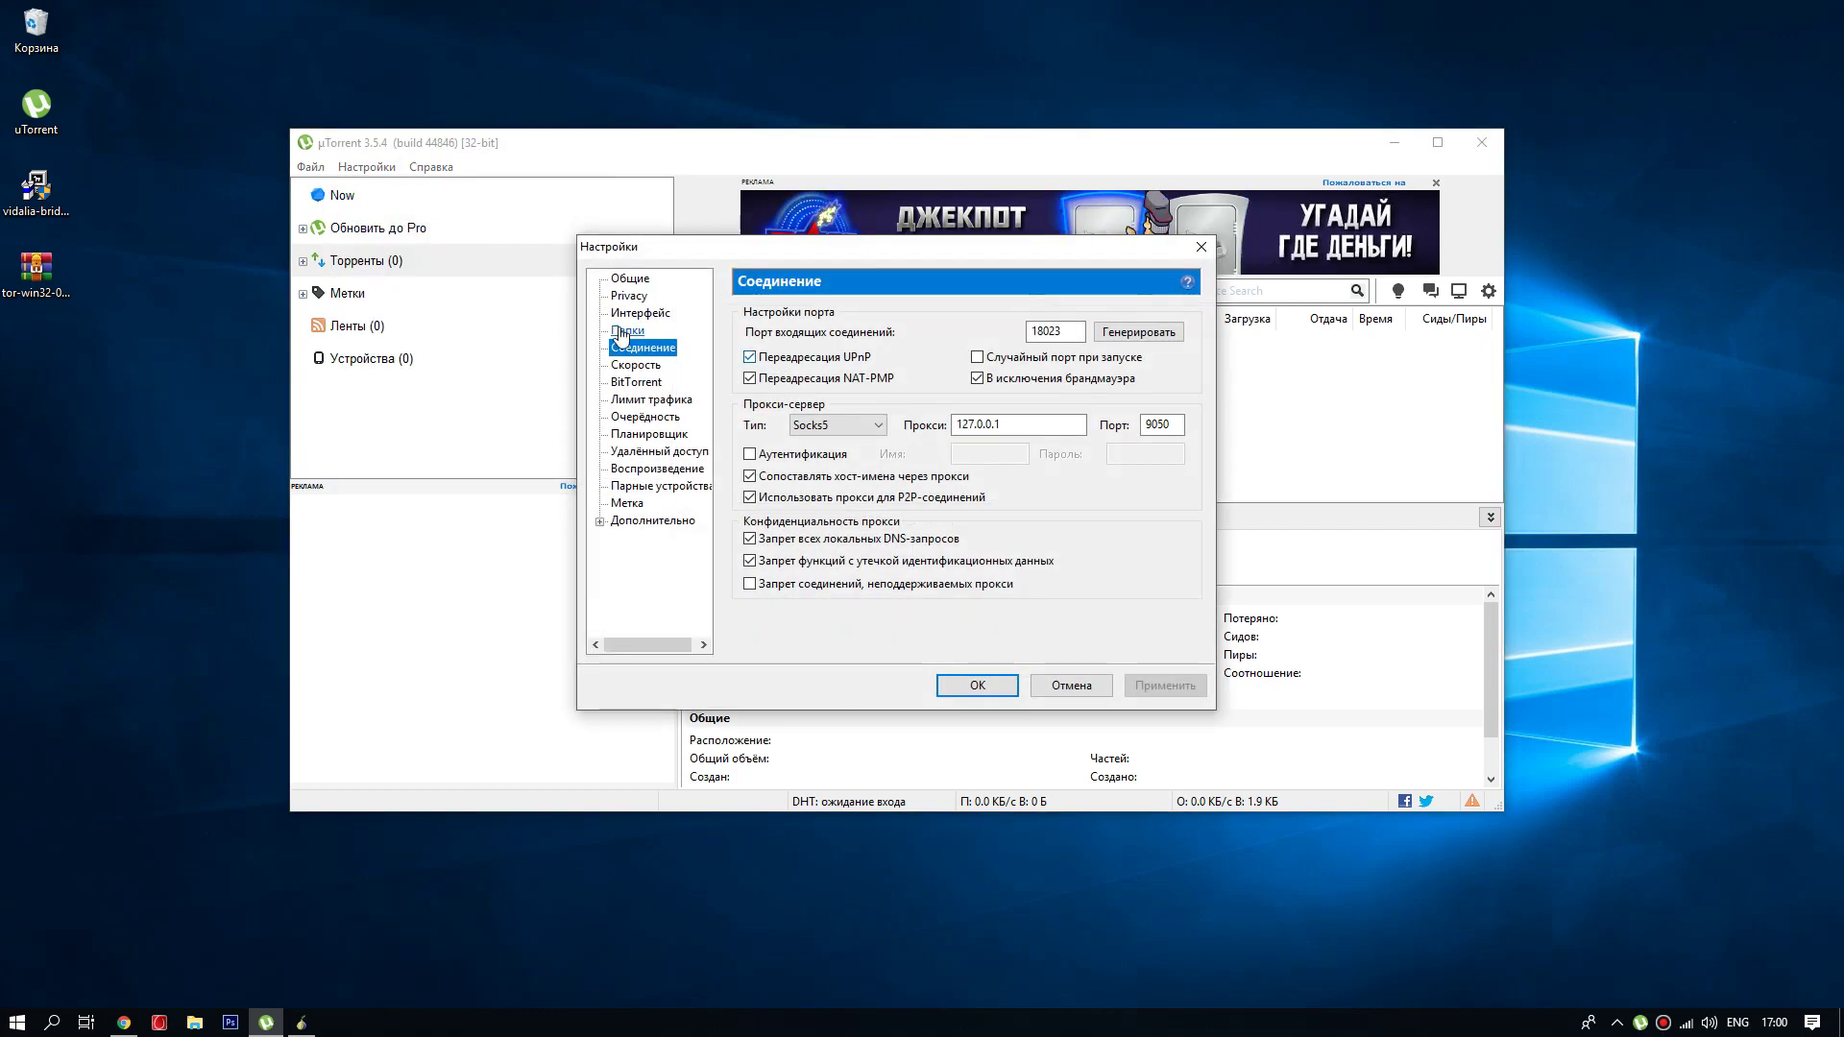
{"action": "left_click", "coordinate": [634, 383]}
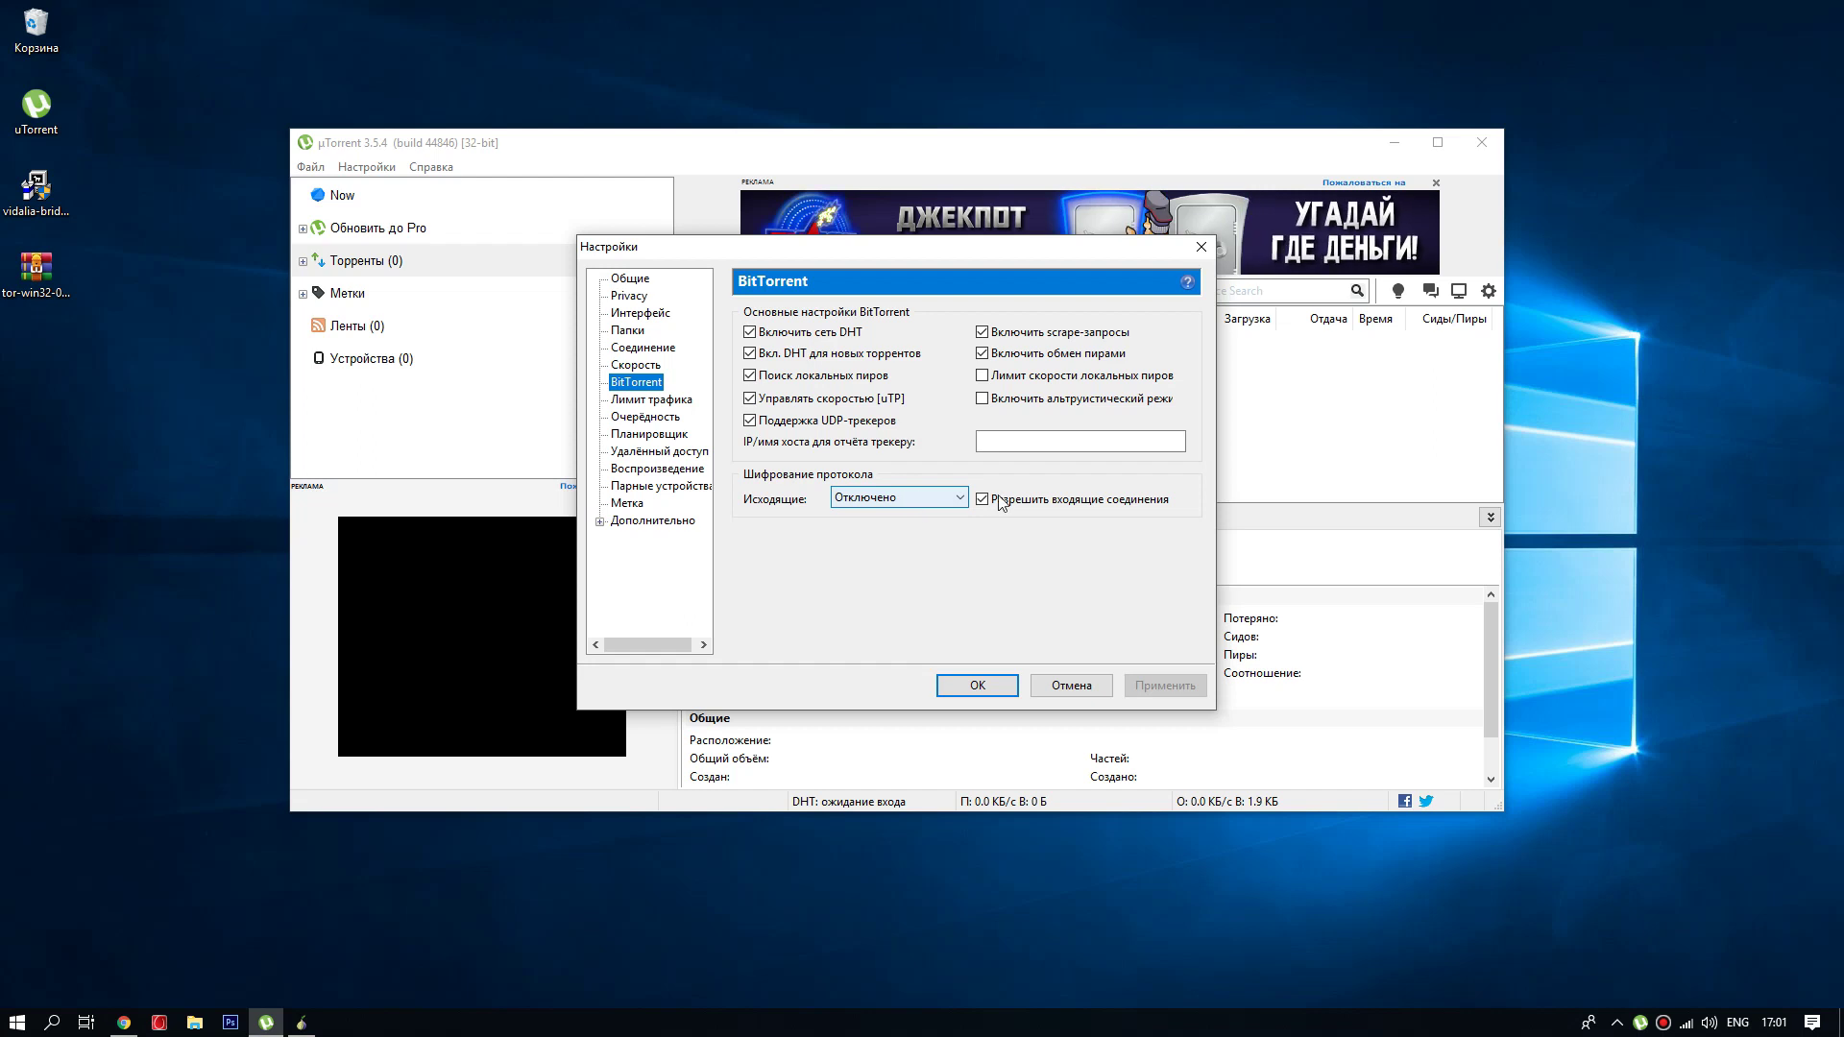
{"action": "left_click", "coordinate": [627, 348]}
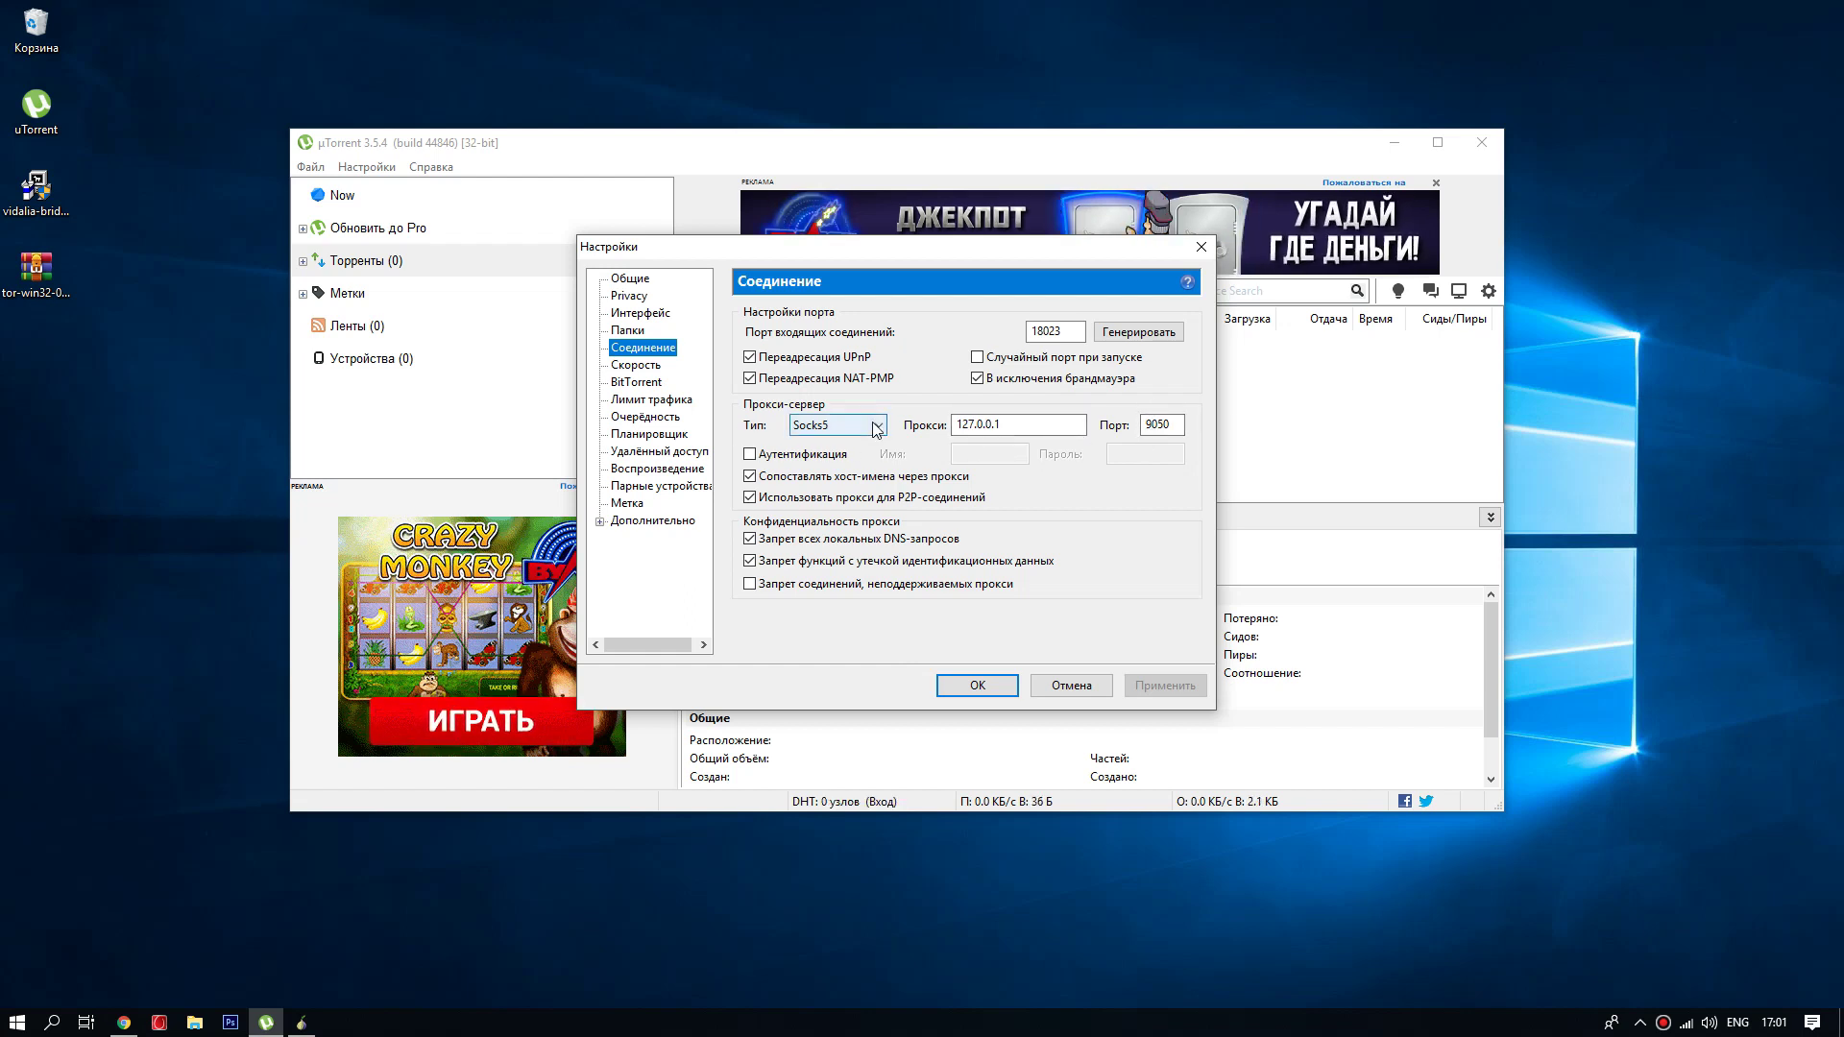
{"action": "left_click", "coordinate": [831, 424]}
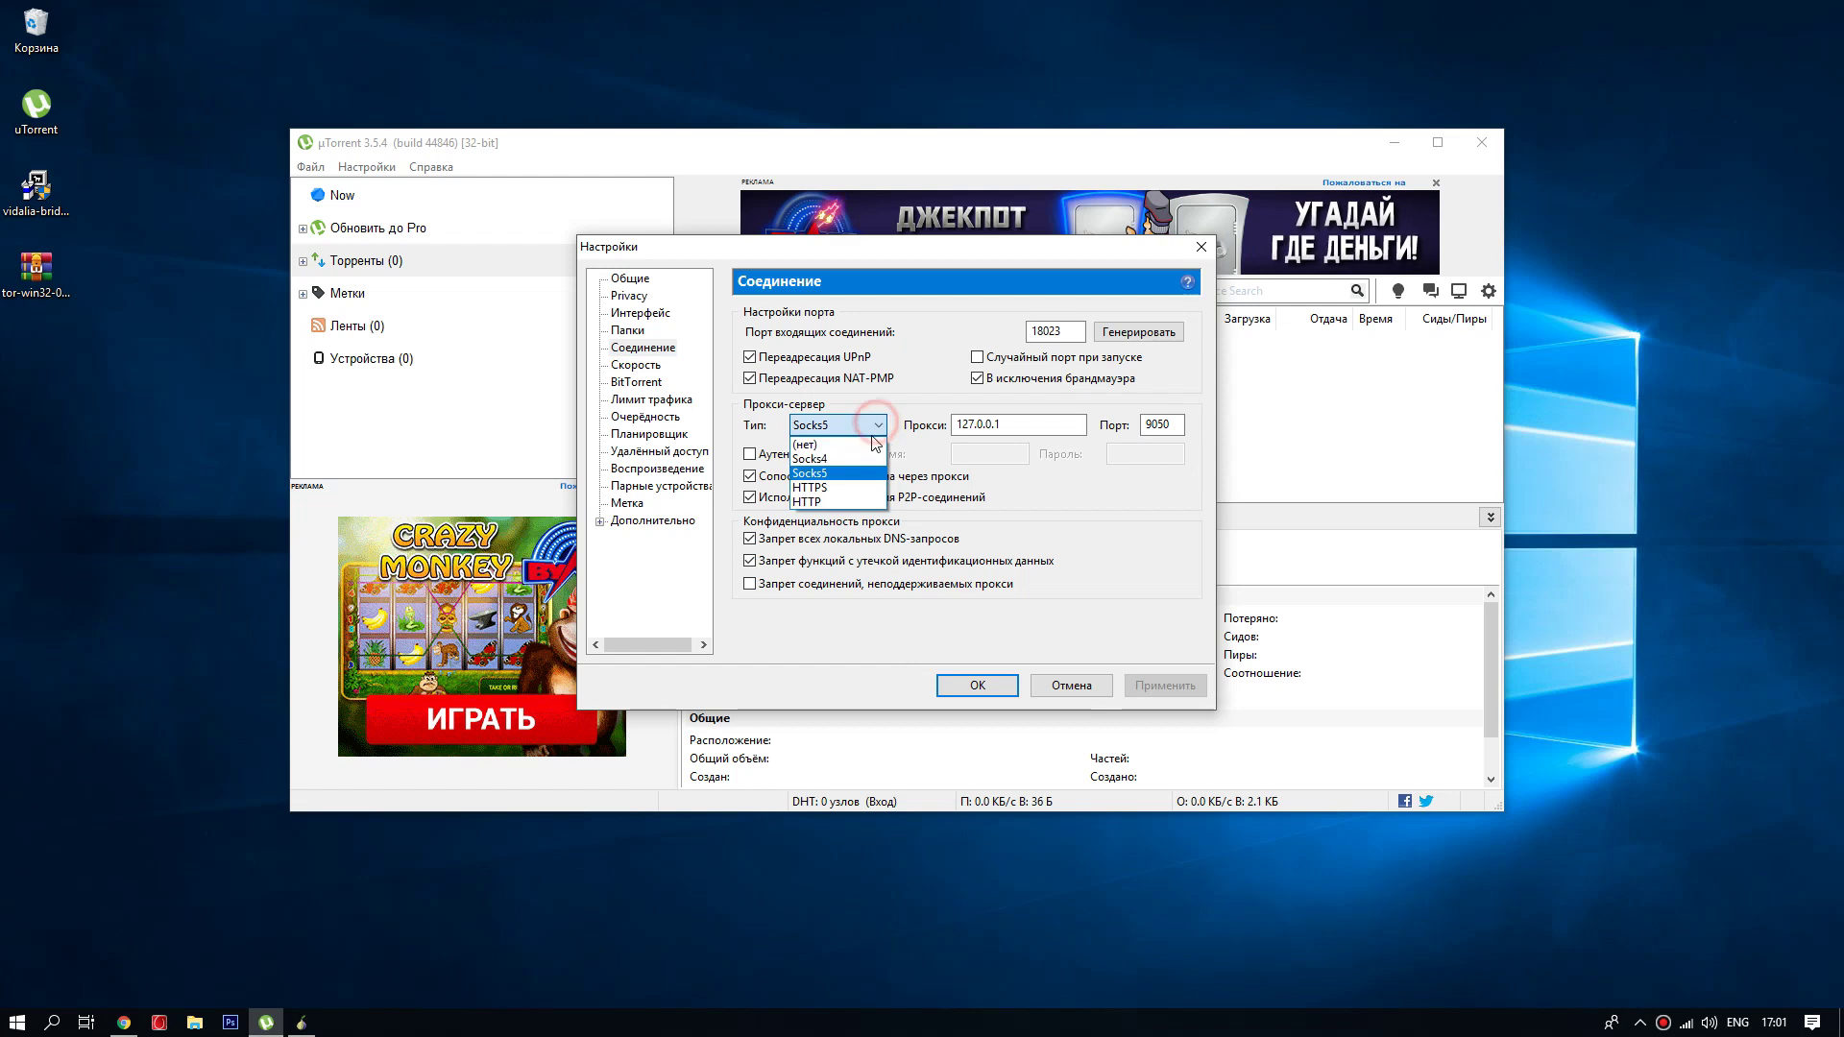
{"action": "left_click", "coordinate": [814, 475]}
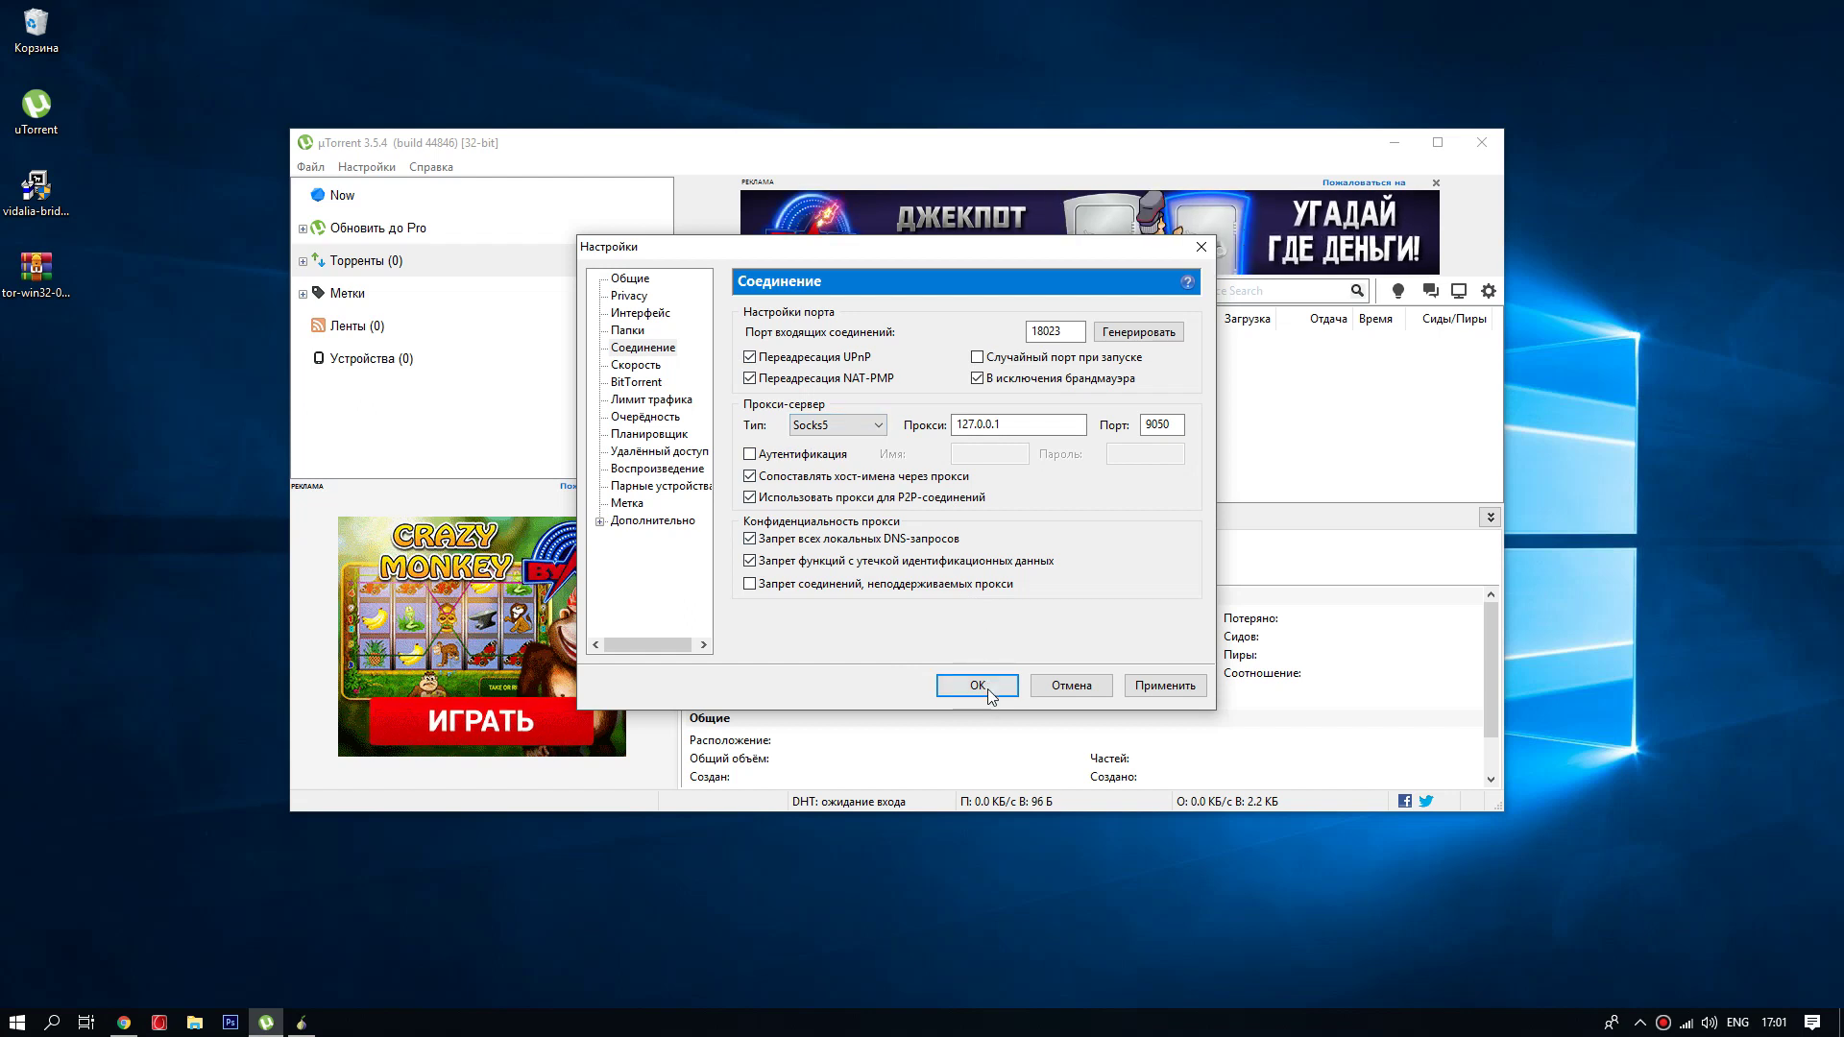
{"action": "left_click", "coordinate": [1143, 688]}
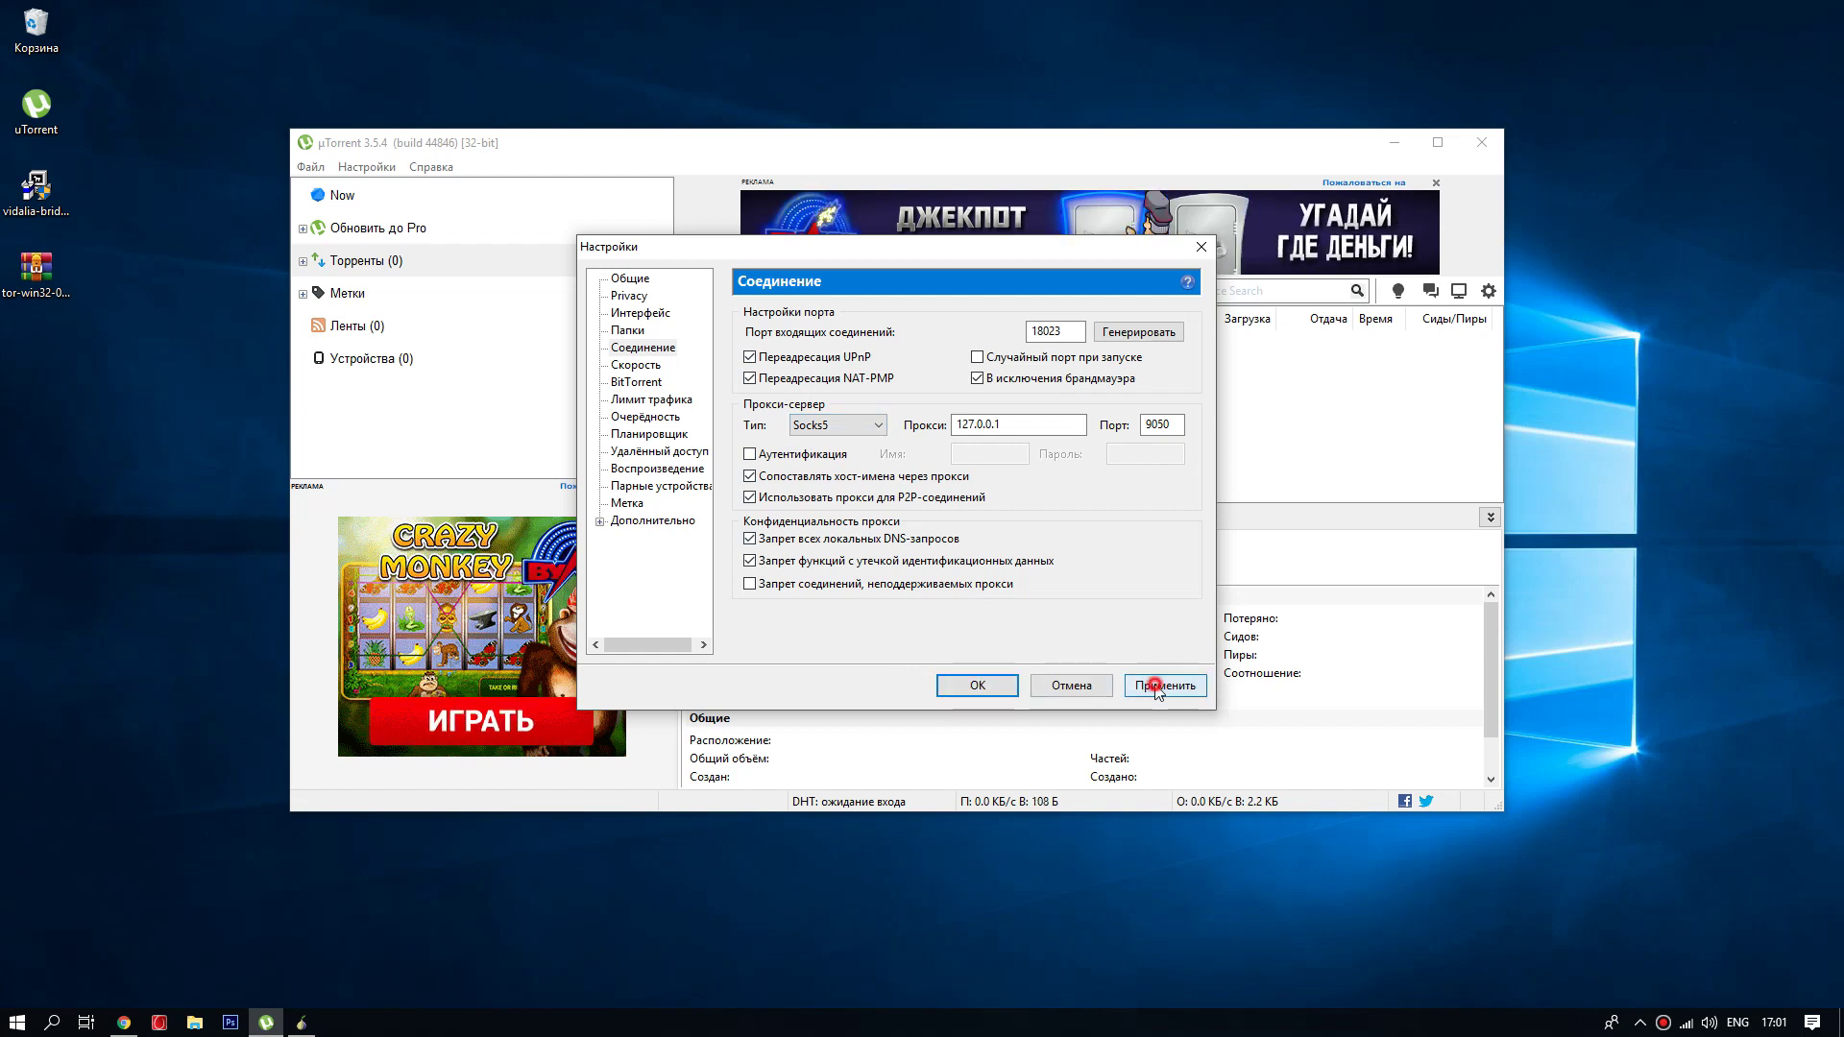
{"action": "left_click", "coordinate": [989, 682]}
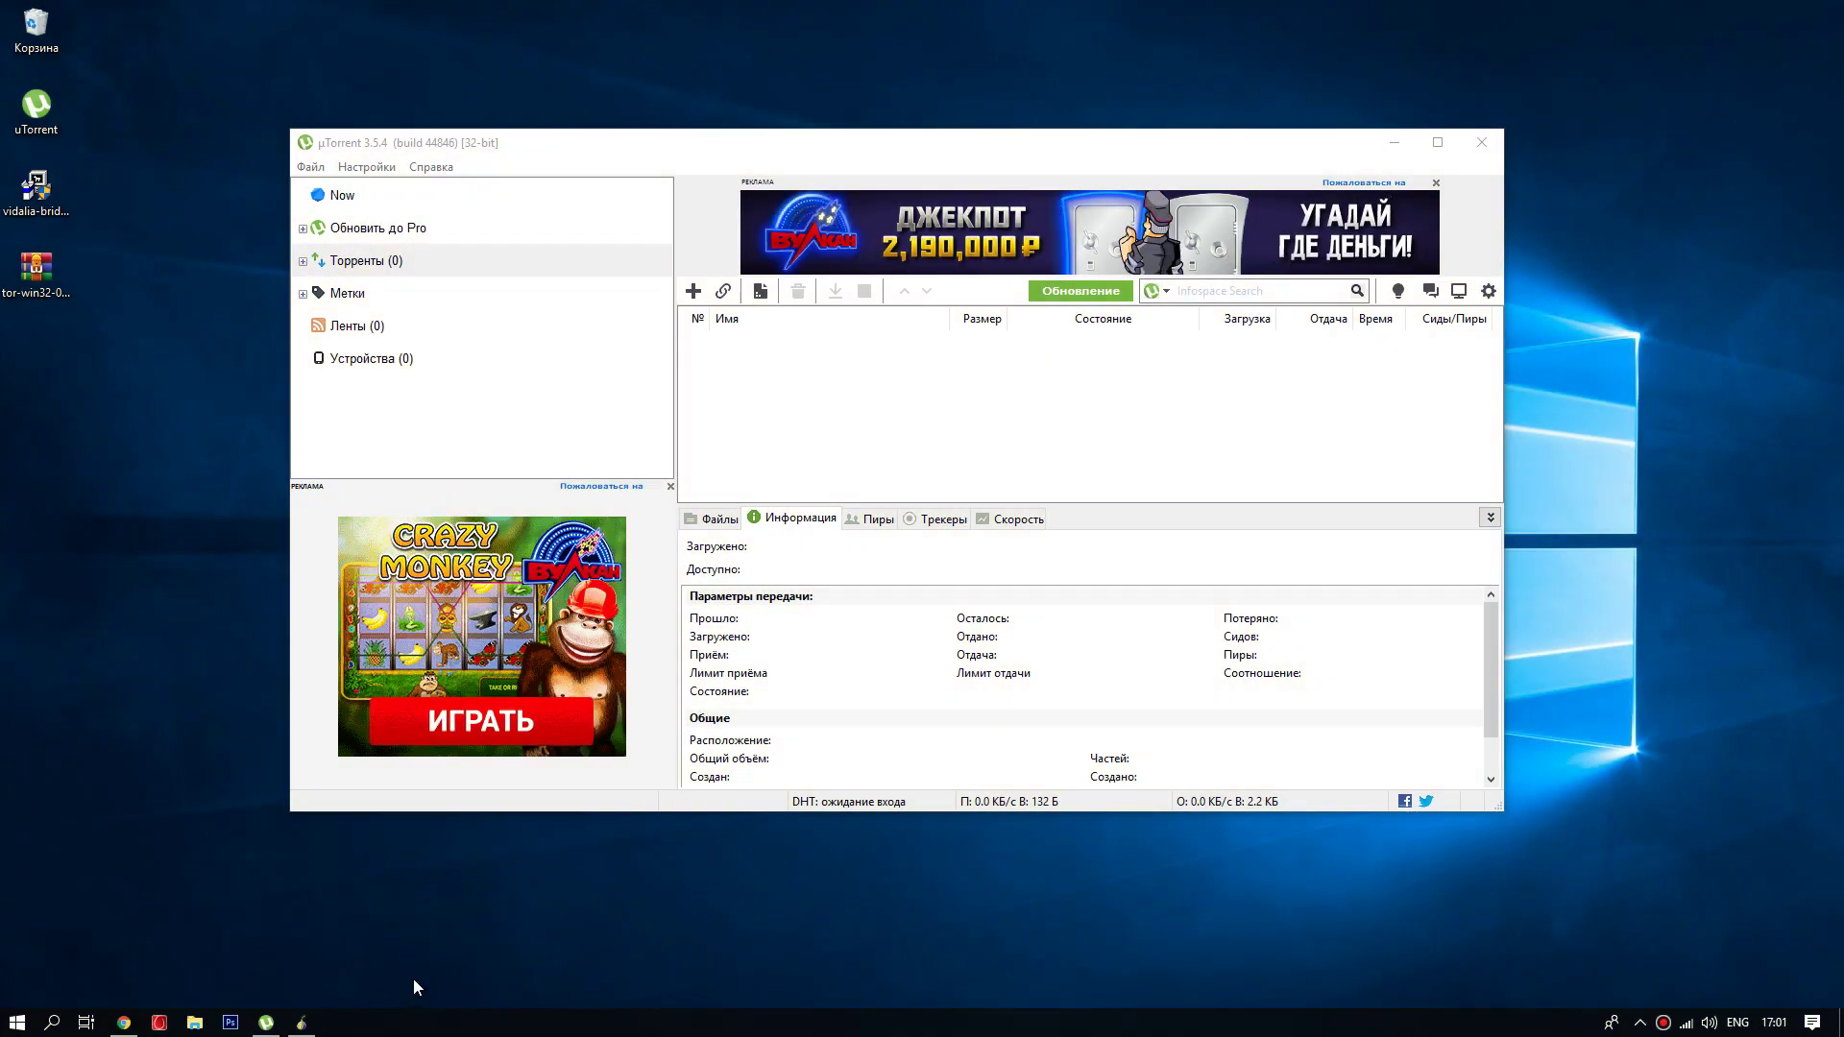
- Minimise µTorrent and, in Vidalia's settings, set the sharing mode to work only as a client (Работать только как клиент)
{"action": "left_click", "coordinate": [1392, 144]}
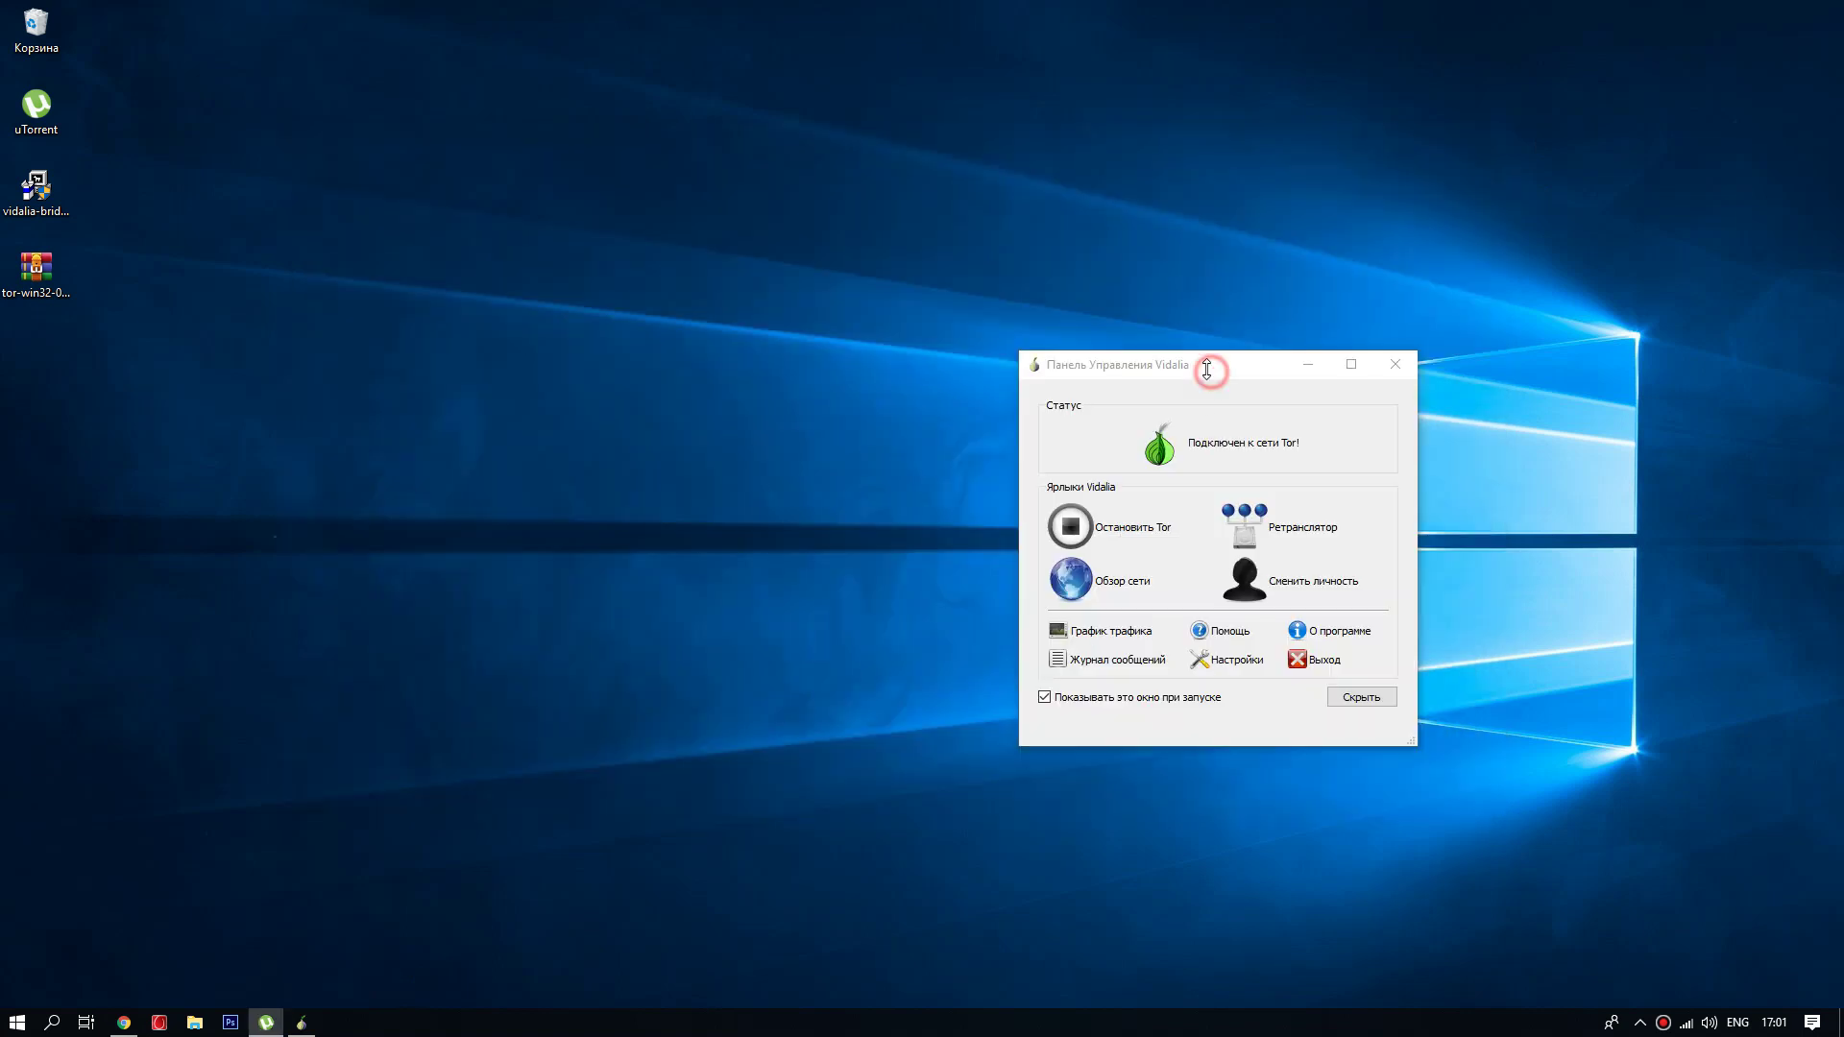
{"action": "left_click_drag", "start_coordinate": [1187, 365], "coordinate": [1010, 303]}
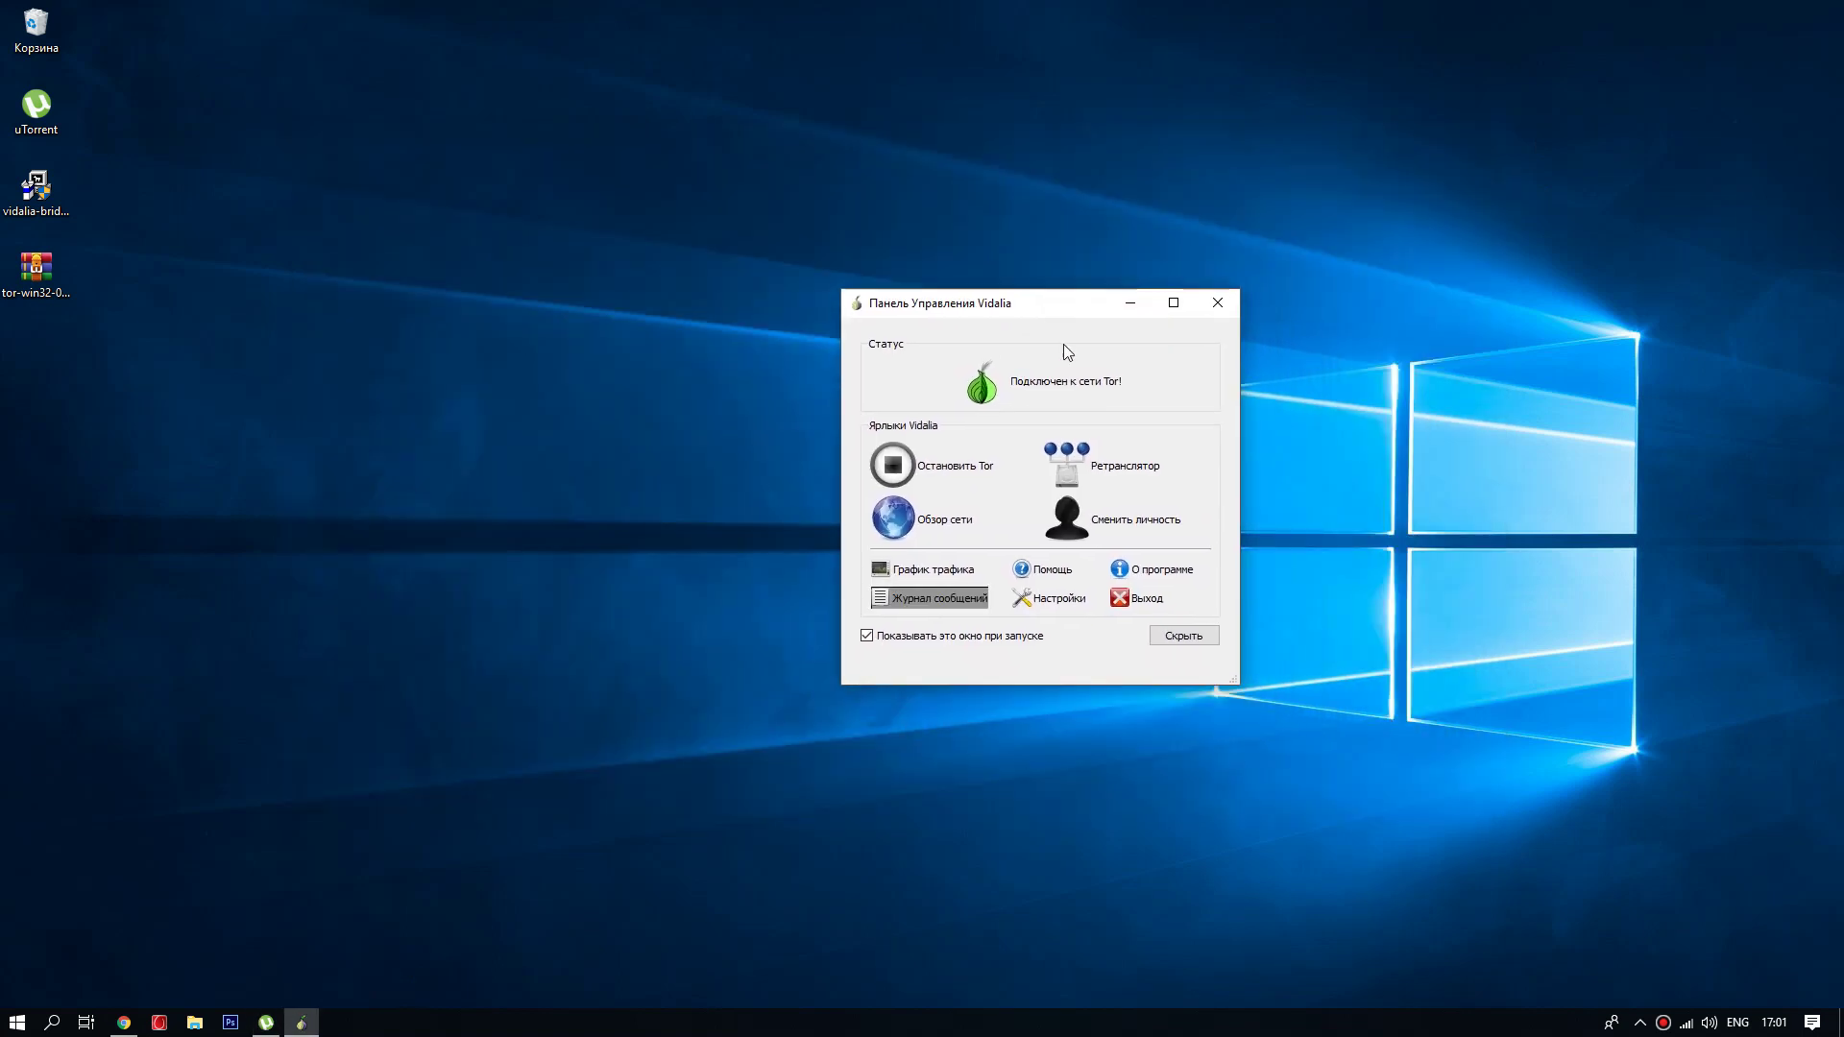
{"action": "left_click", "coordinate": [1053, 603]}
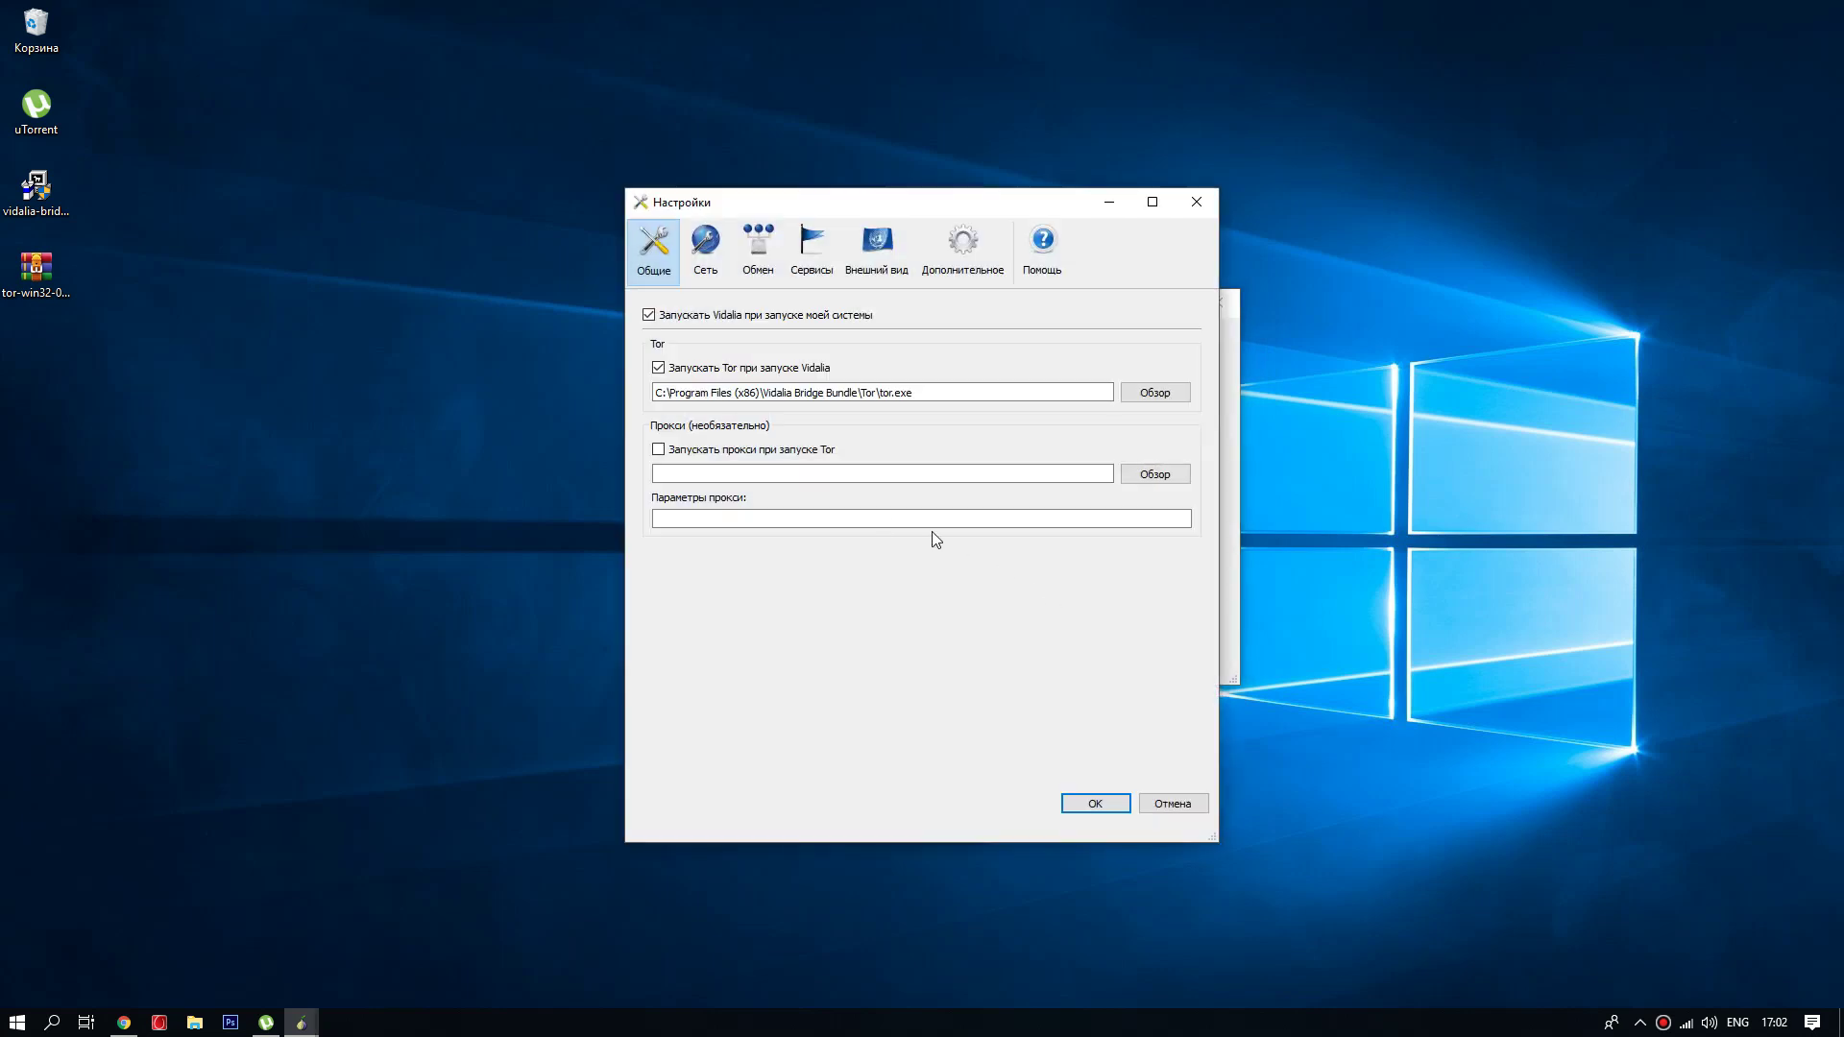
{"action": "left_click", "coordinate": [659, 369]}
{"action": "left_click", "coordinate": [708, 252]}
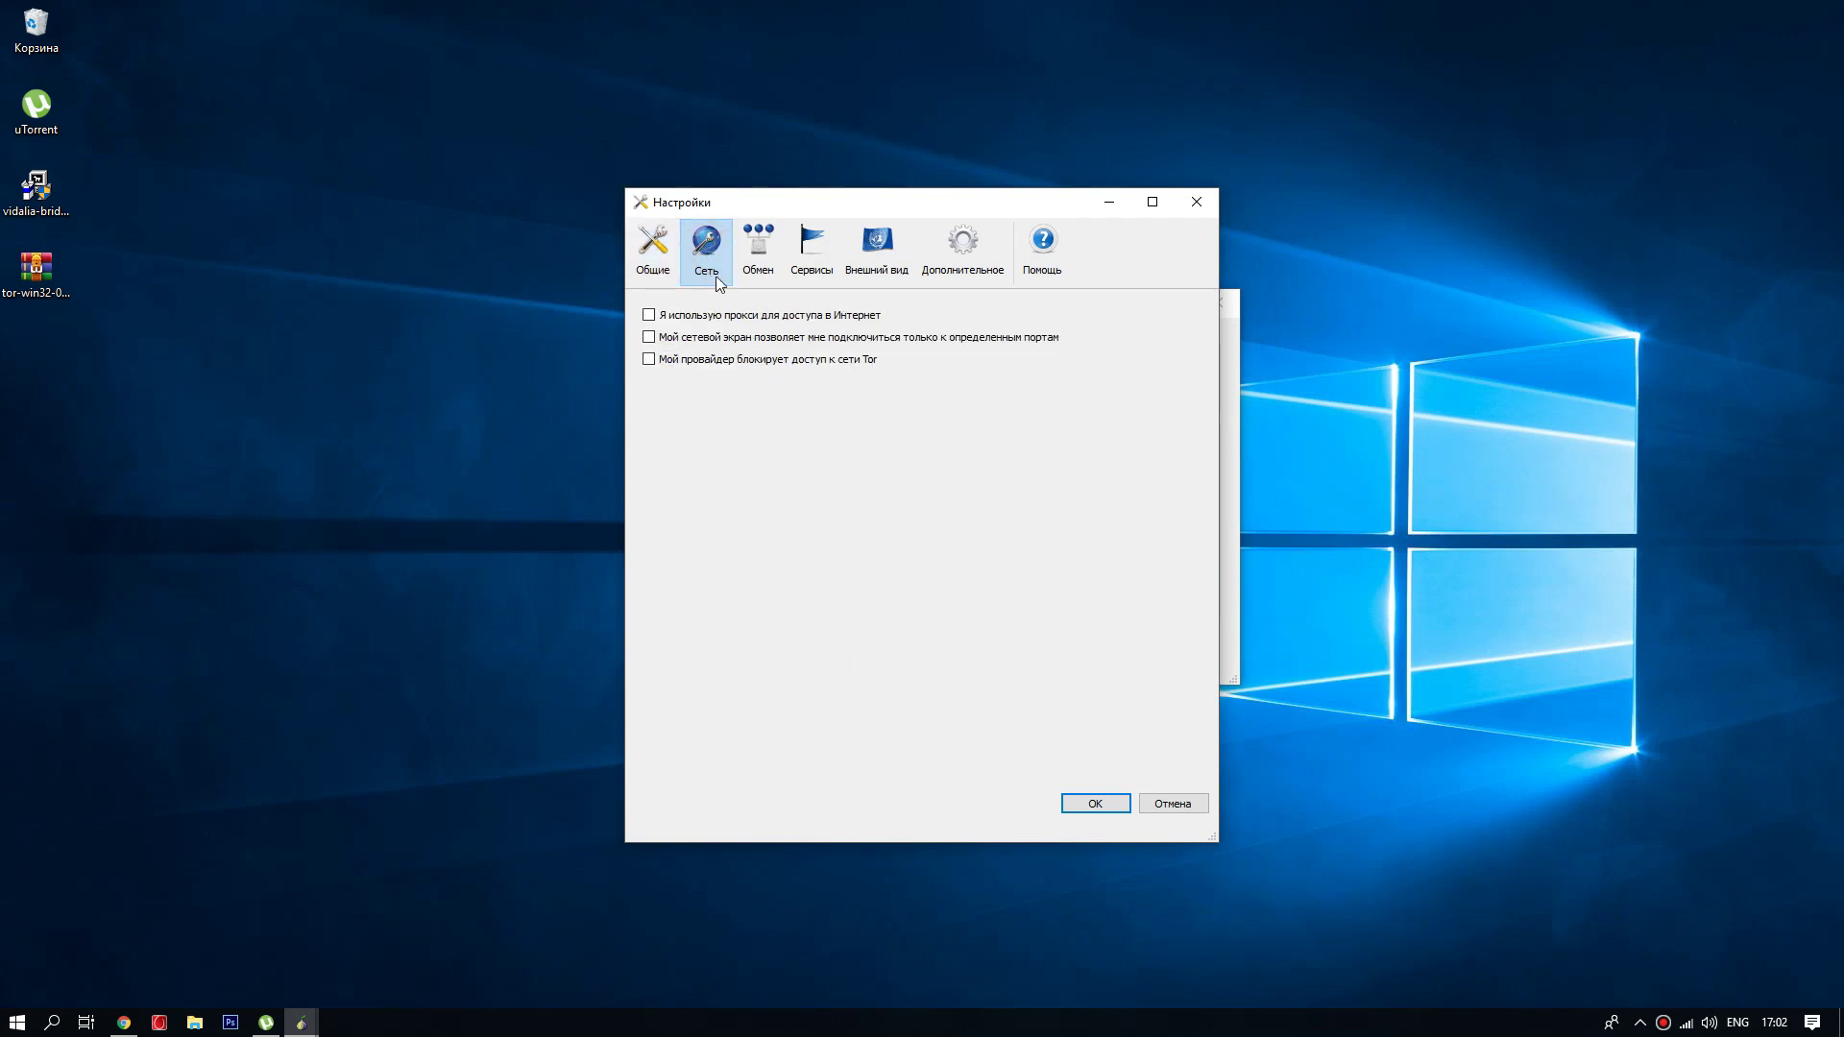
{"action": "left_click", "coordinate": [802, 197]}
{"action": "left_click", "coordinate": [768, 252]}
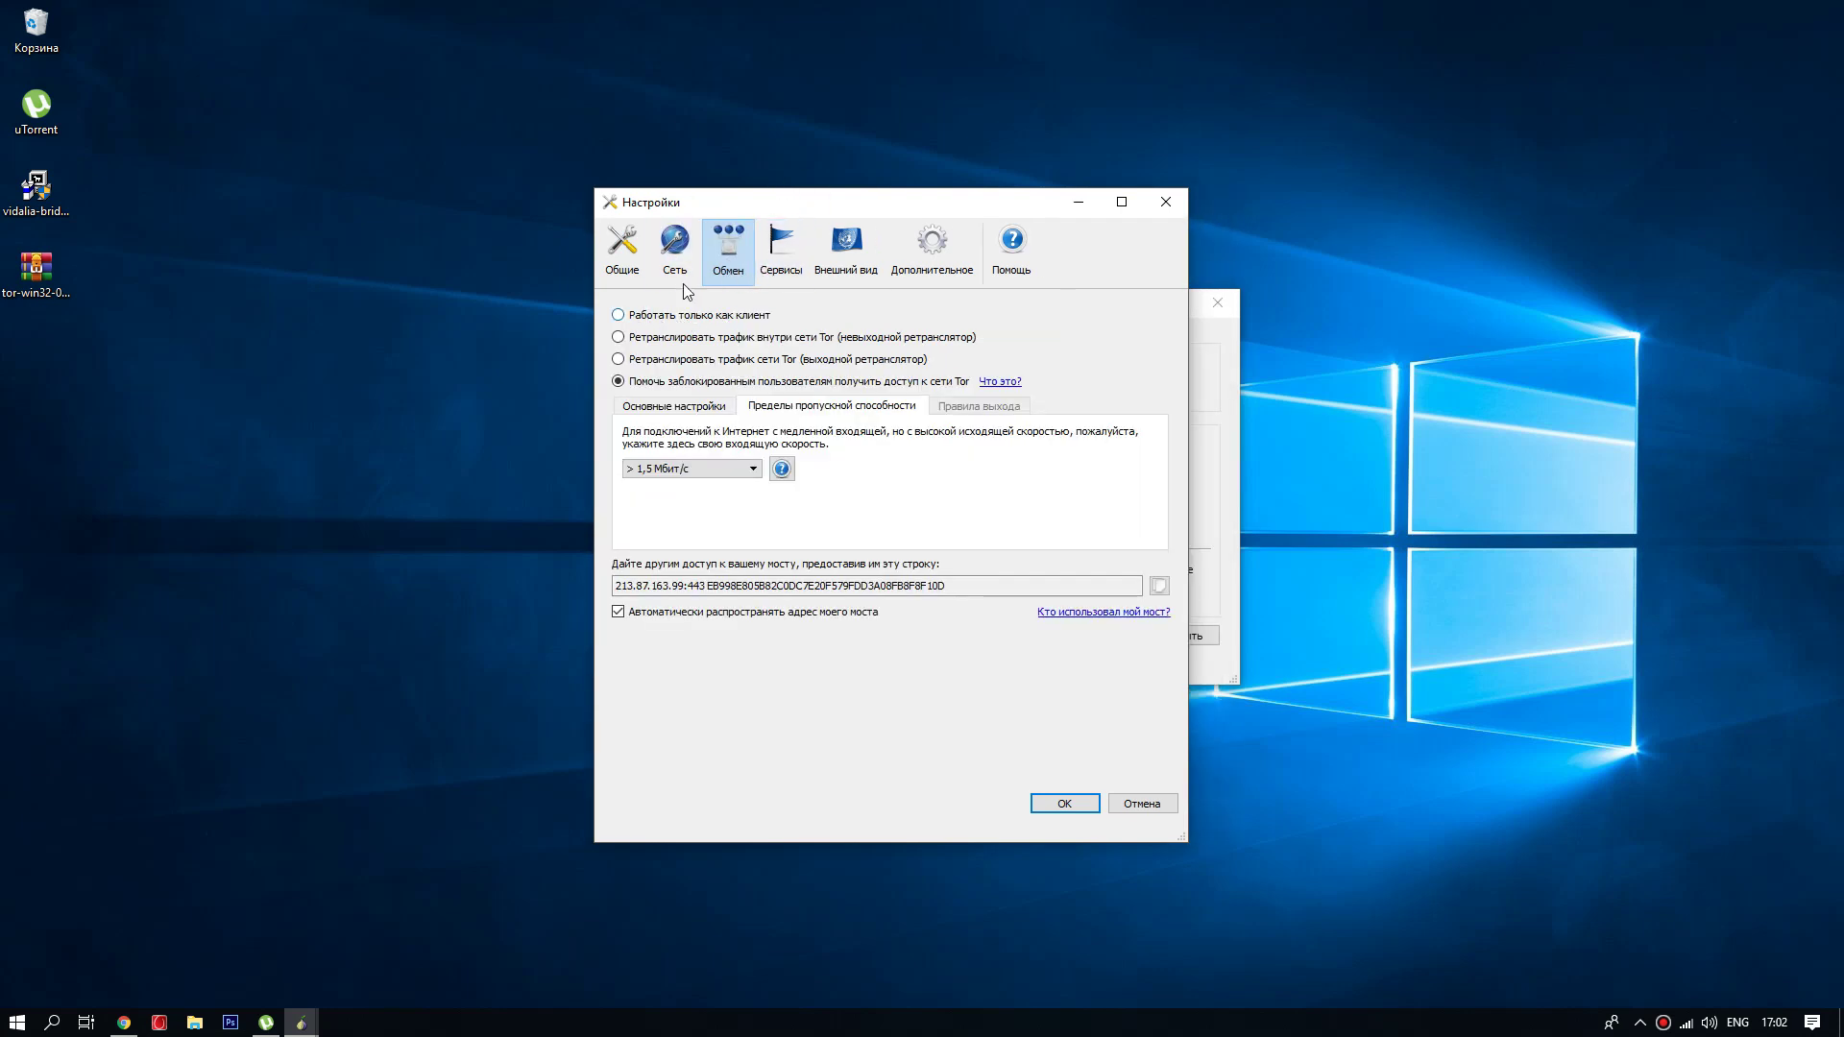
{"action": "left_click", "coordinate": [619, 316]}
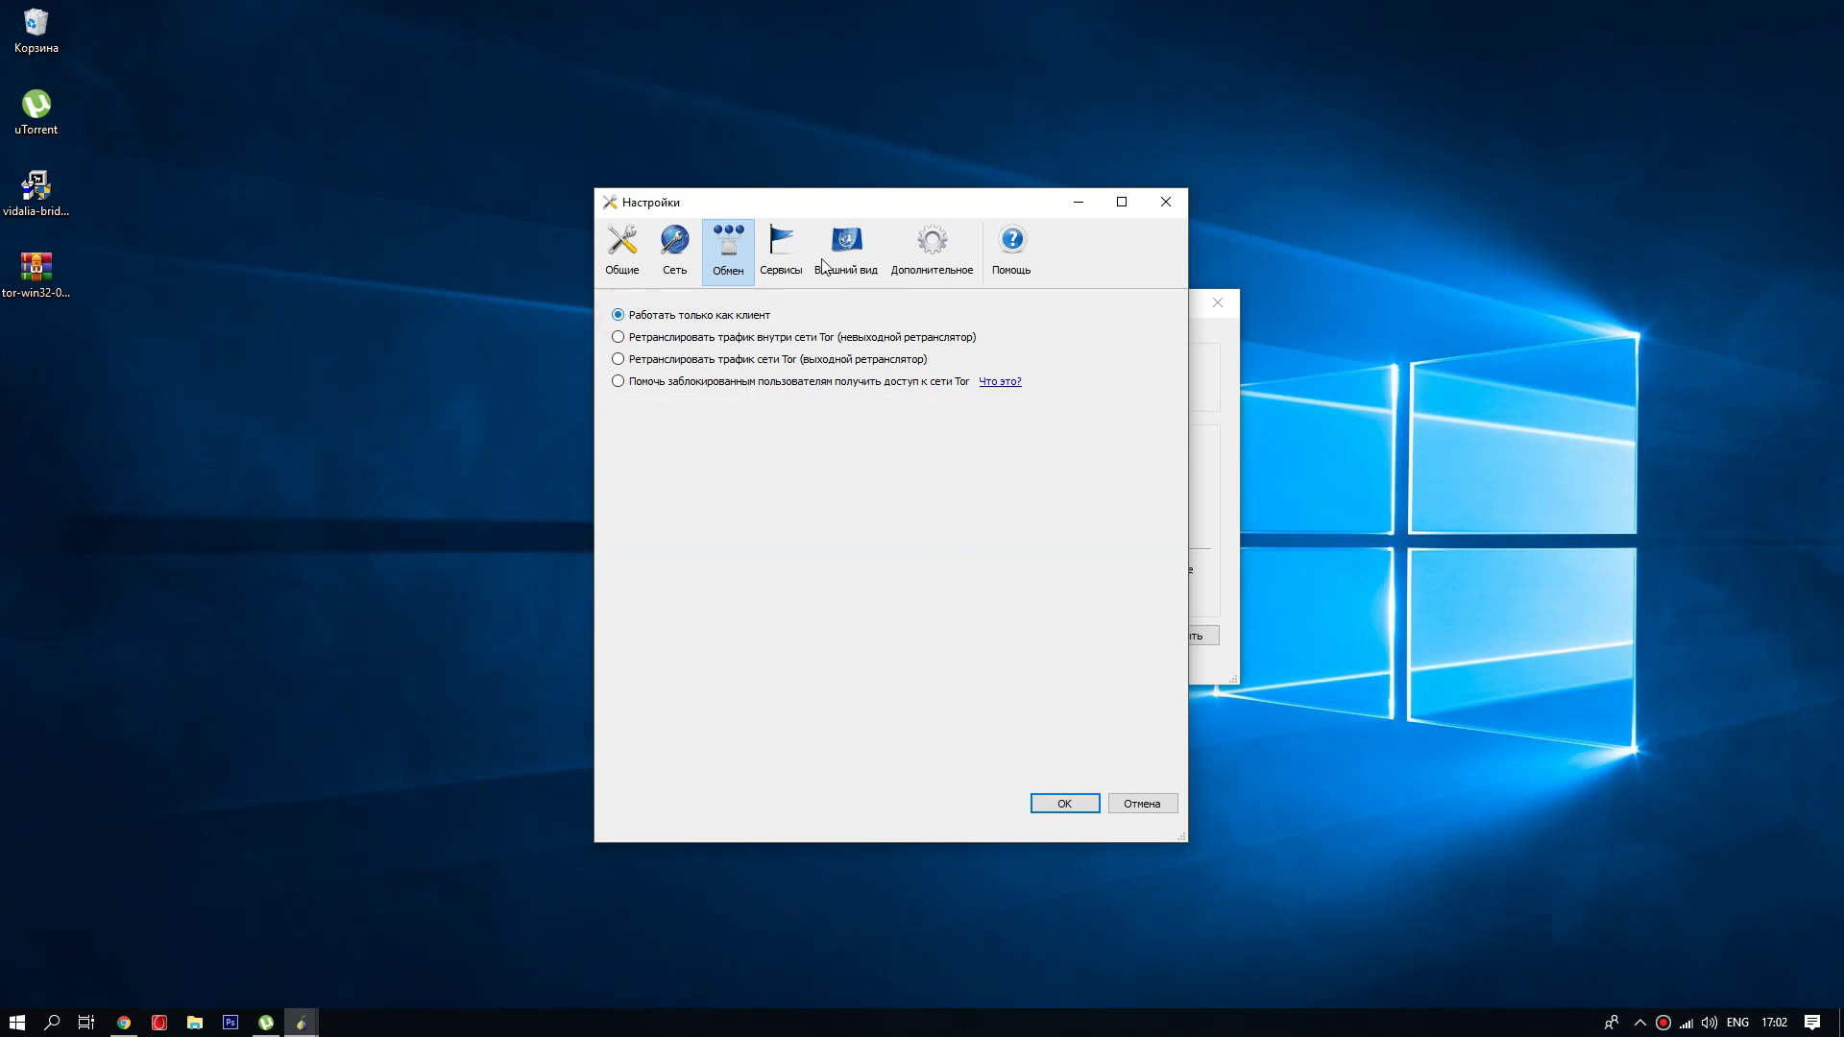
- In Vidalia's advanced settings, set the Tor control authentication to none (Ничего) and save the settings
{"action": "left_click", "coordinate": [780, 257]}
{"action": "left_click", "coordinate": [847, 259]}
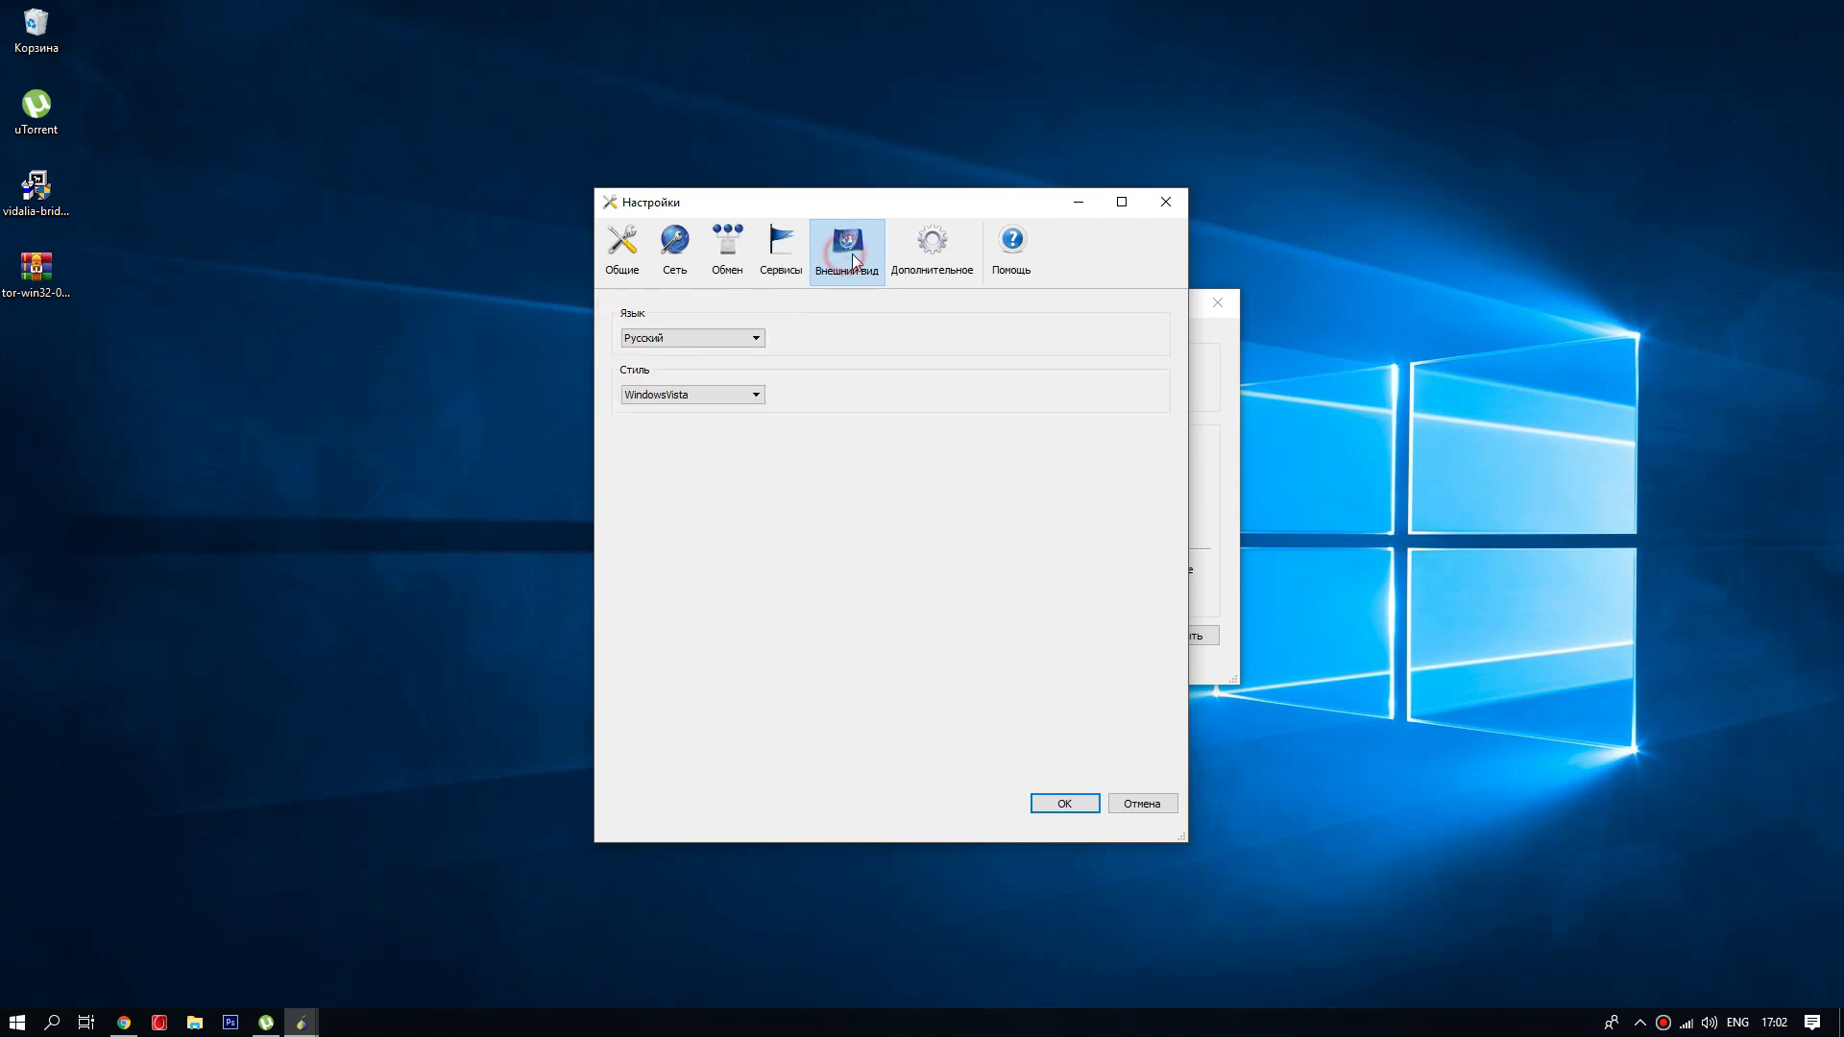
{"action": "left_click", "coordinate": [929, 258]}
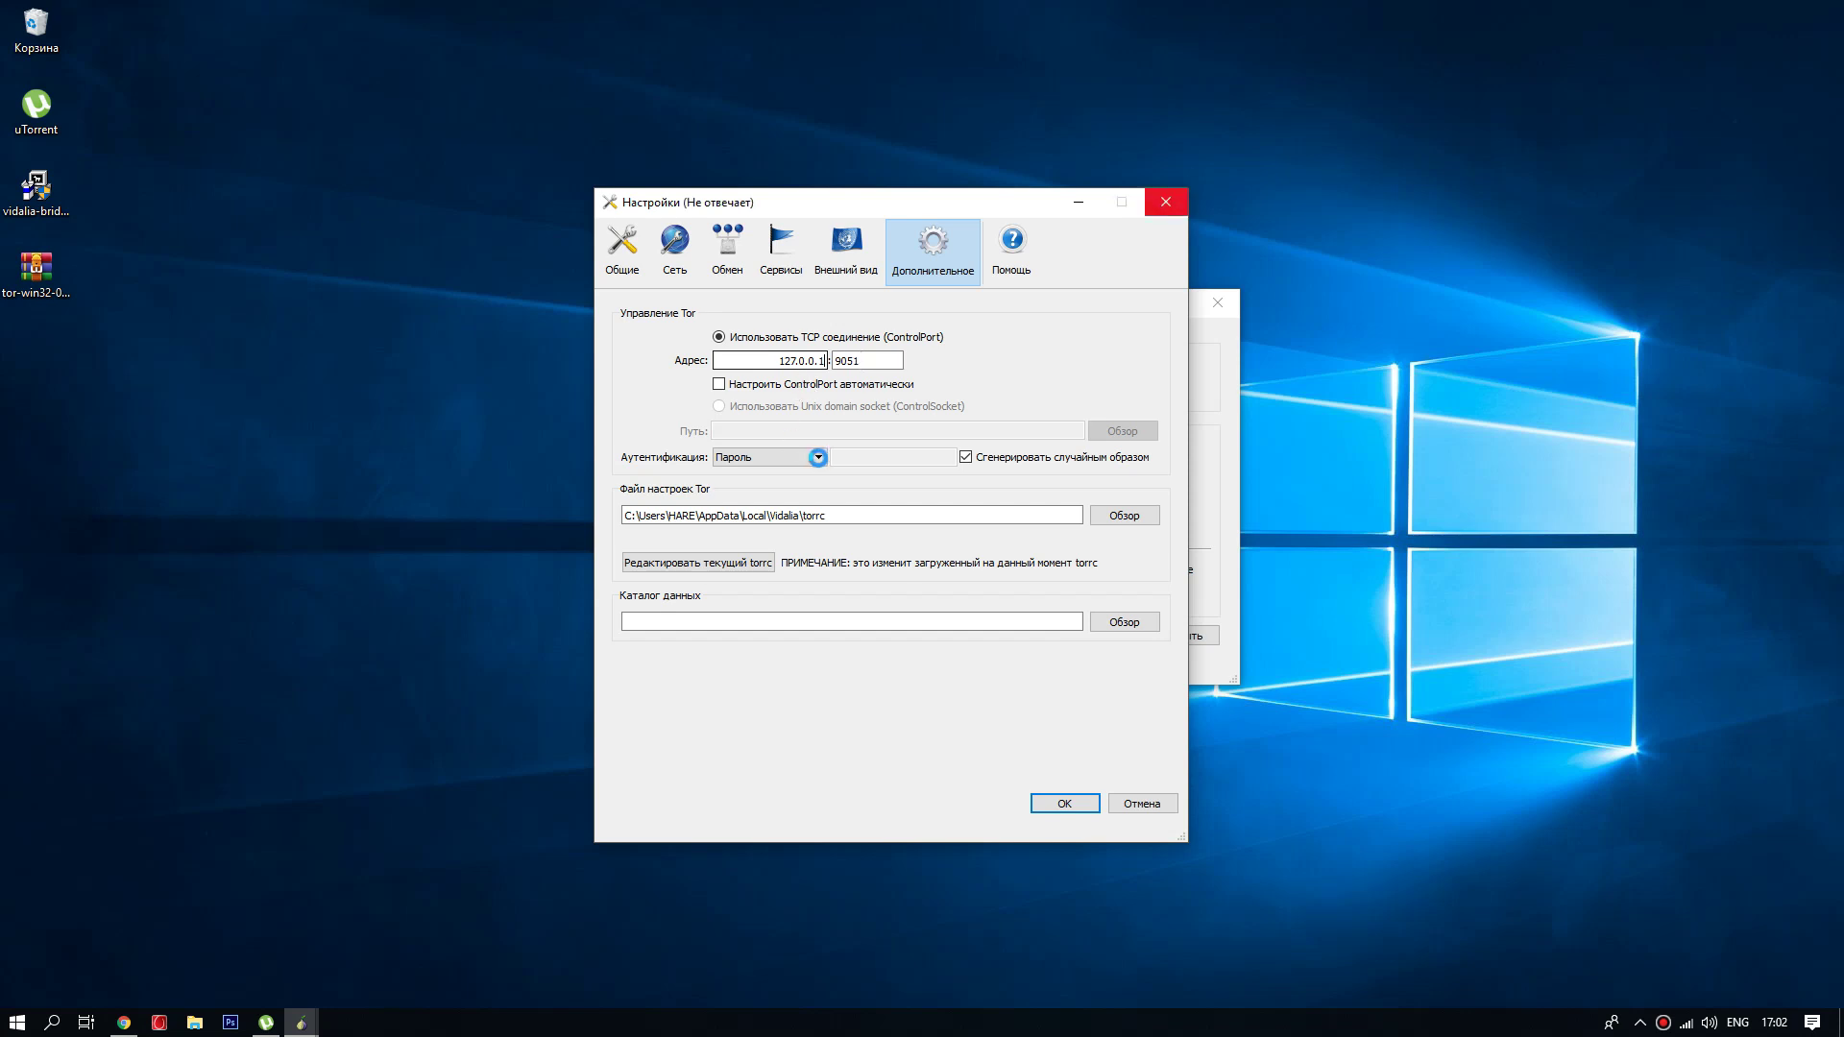
{"action": "left_click_drag", "start_coordinate": [840, 198], "coordinate": [782, 191]}
{"action": "left_click", "coordinate": [761, 452]}
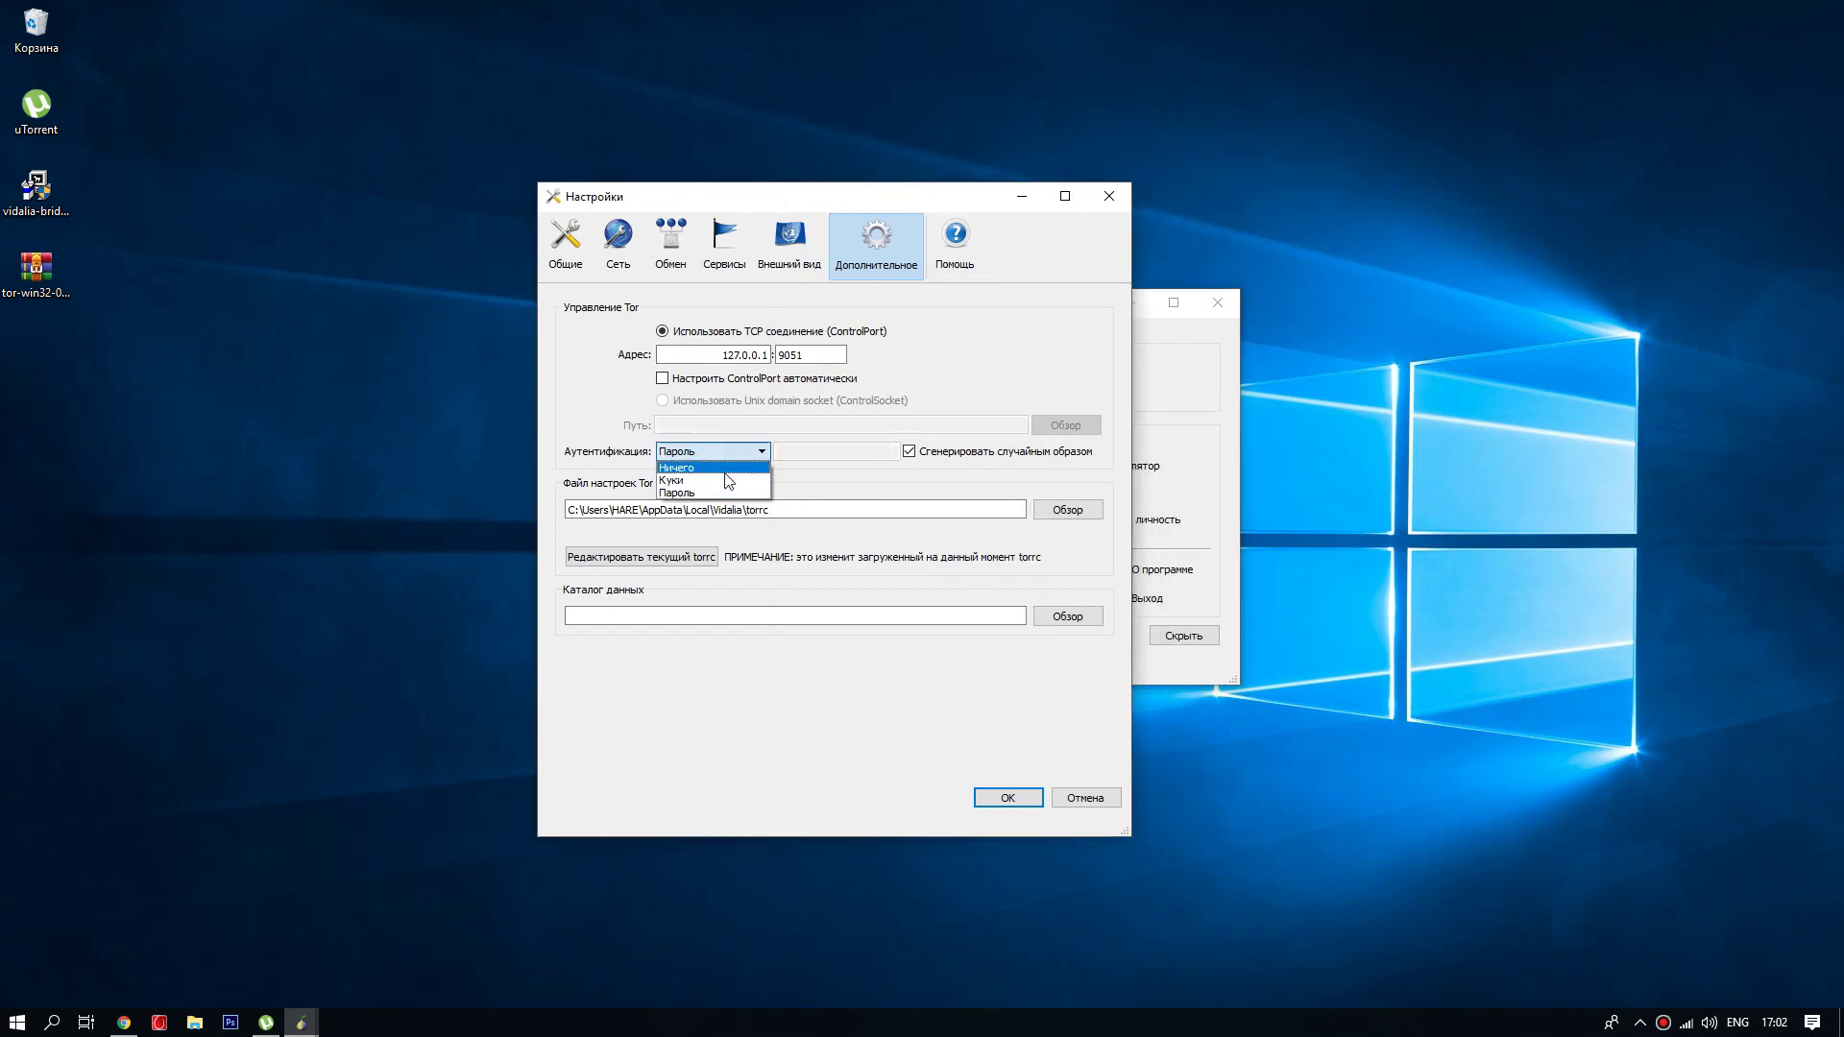
{"action": "left_click", "coordinate": [712, 469]}
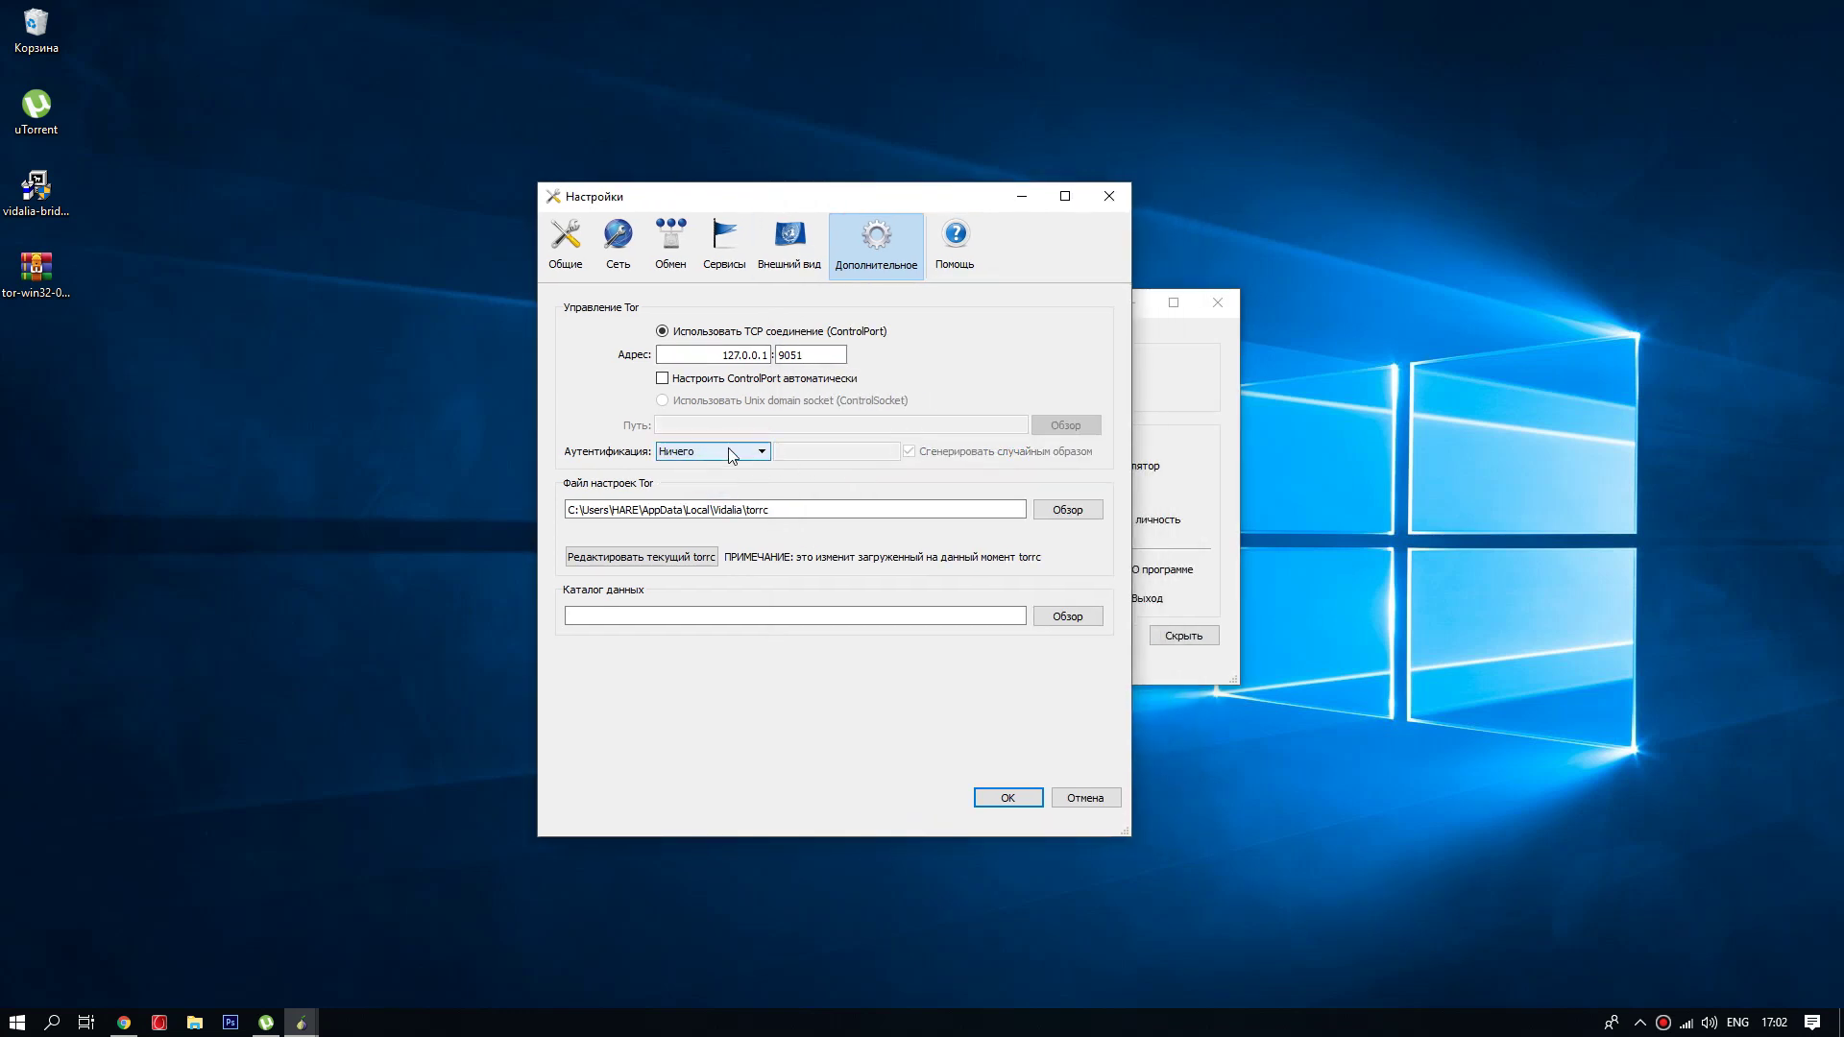
{"action": "left_click", "coordinate": [1003, 798]}
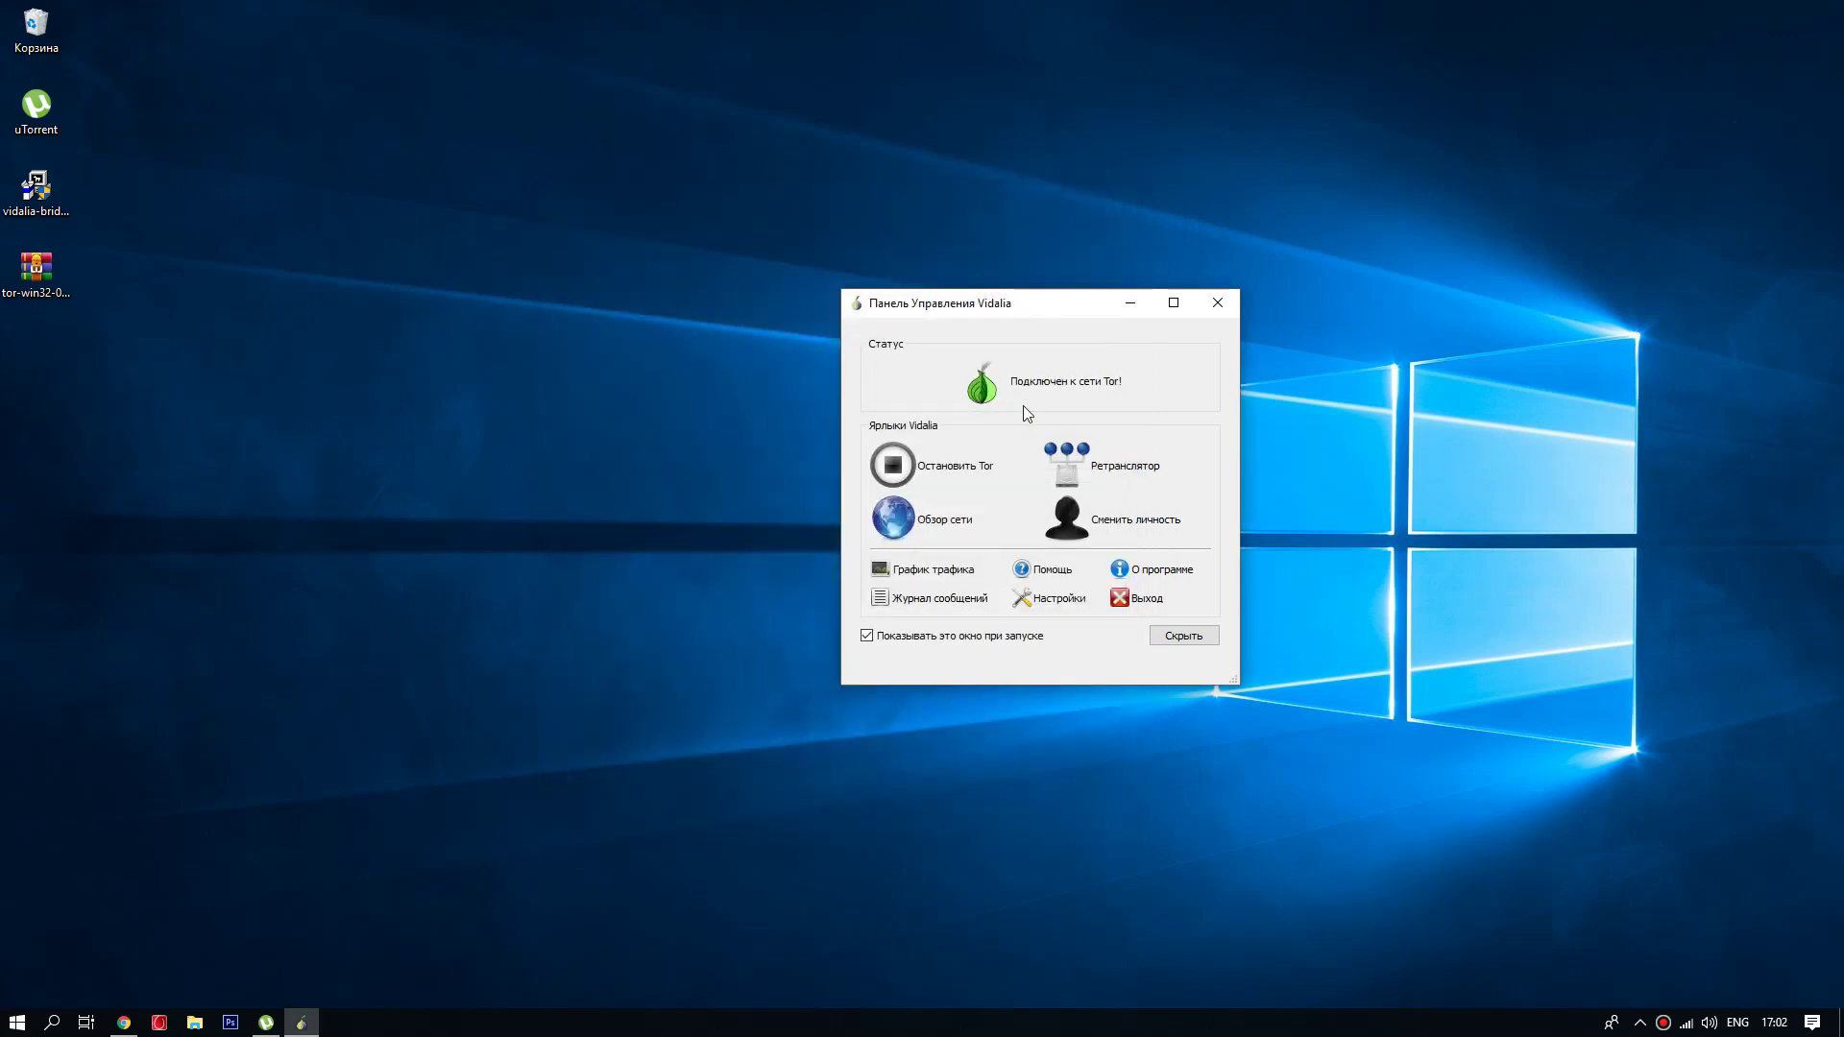
- Try to exit Vidalia from its notification-area icon, and quit µTorrent completely, confirming the closure
{"action": "left_click", "coordinate": [1639, 1022]}
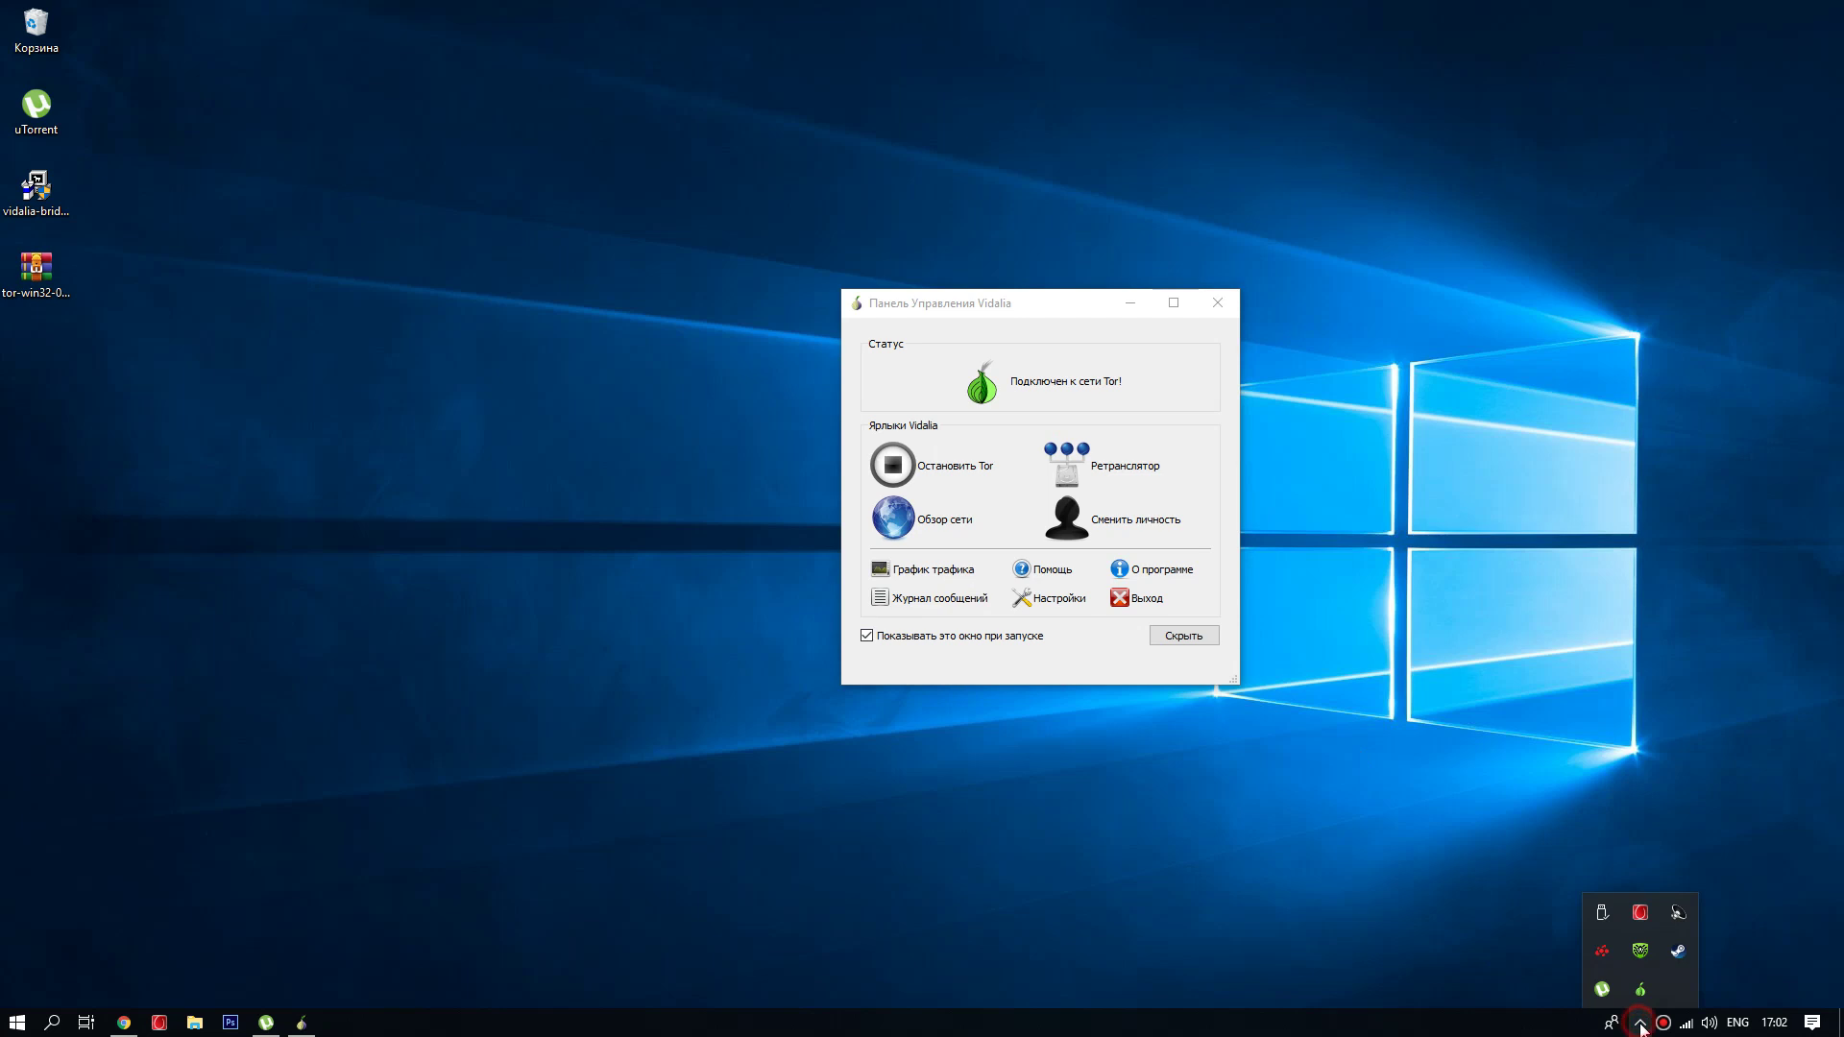
{"action": "right_click", "coordinate": [1641, 984]}
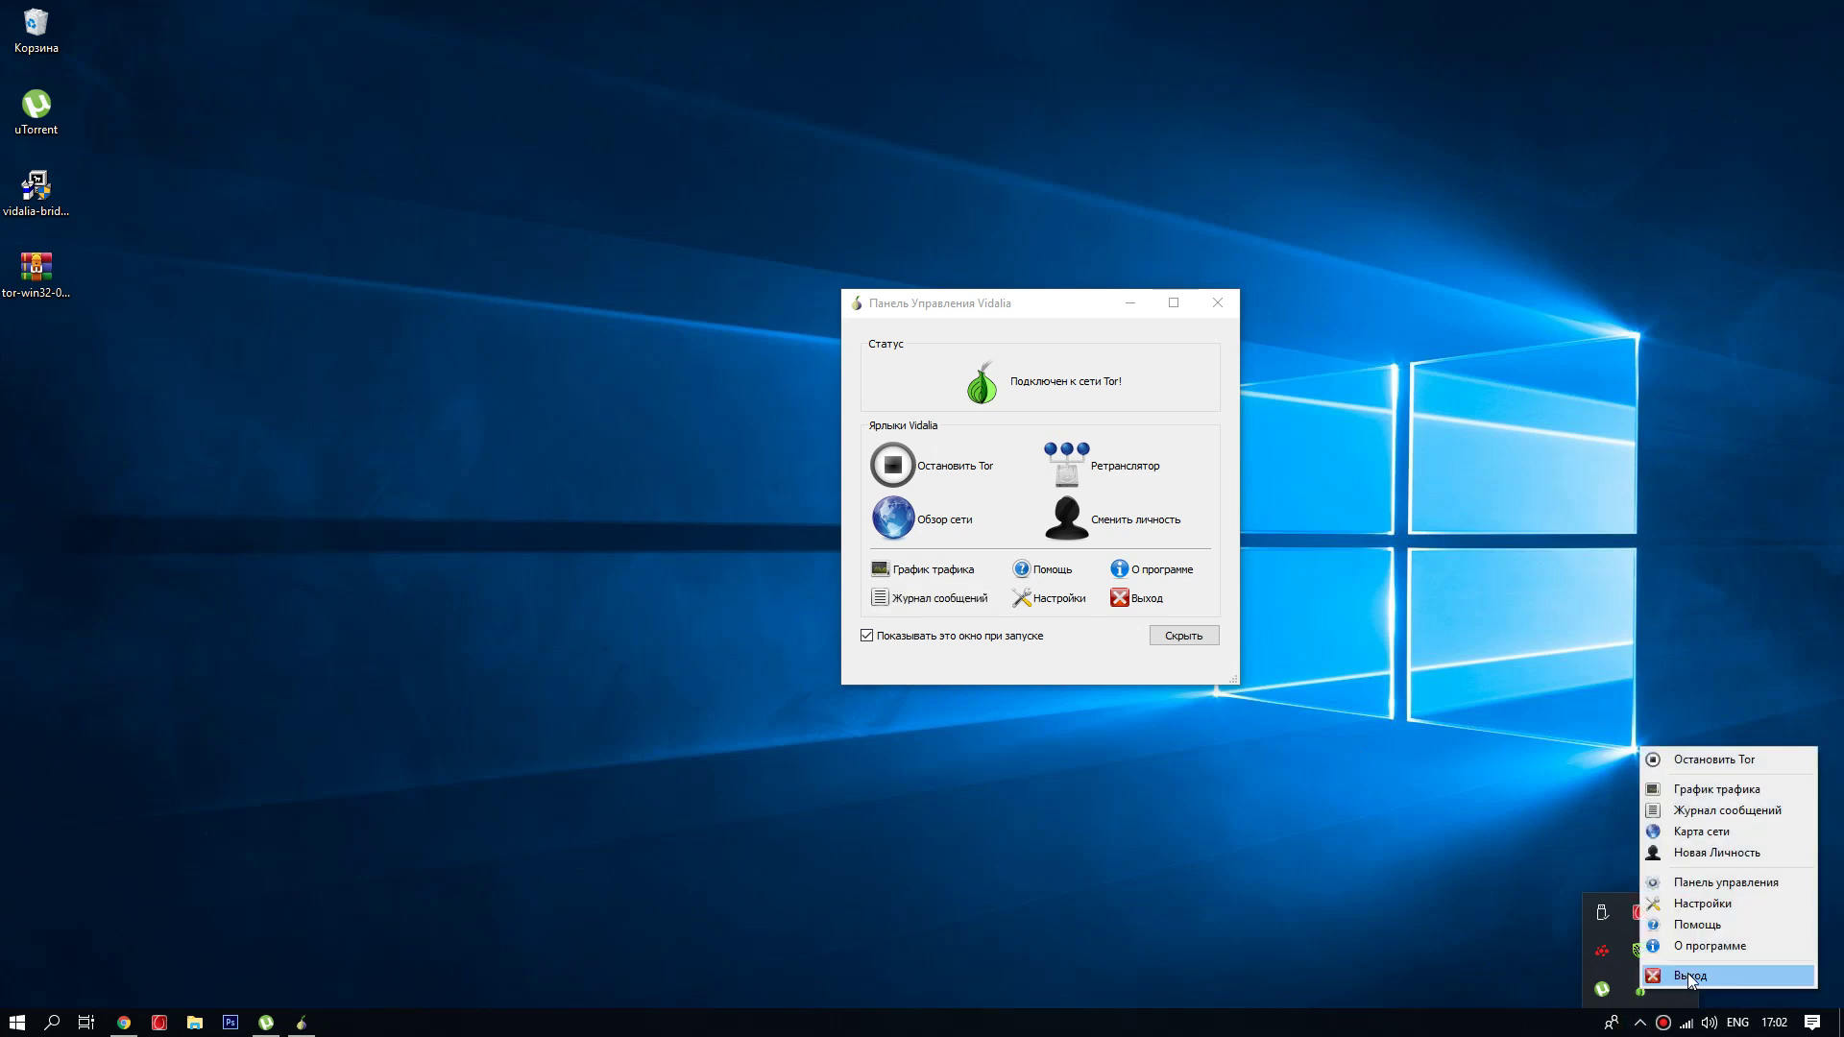
{"action": "left_click", "coordinate": [1691, 975]}
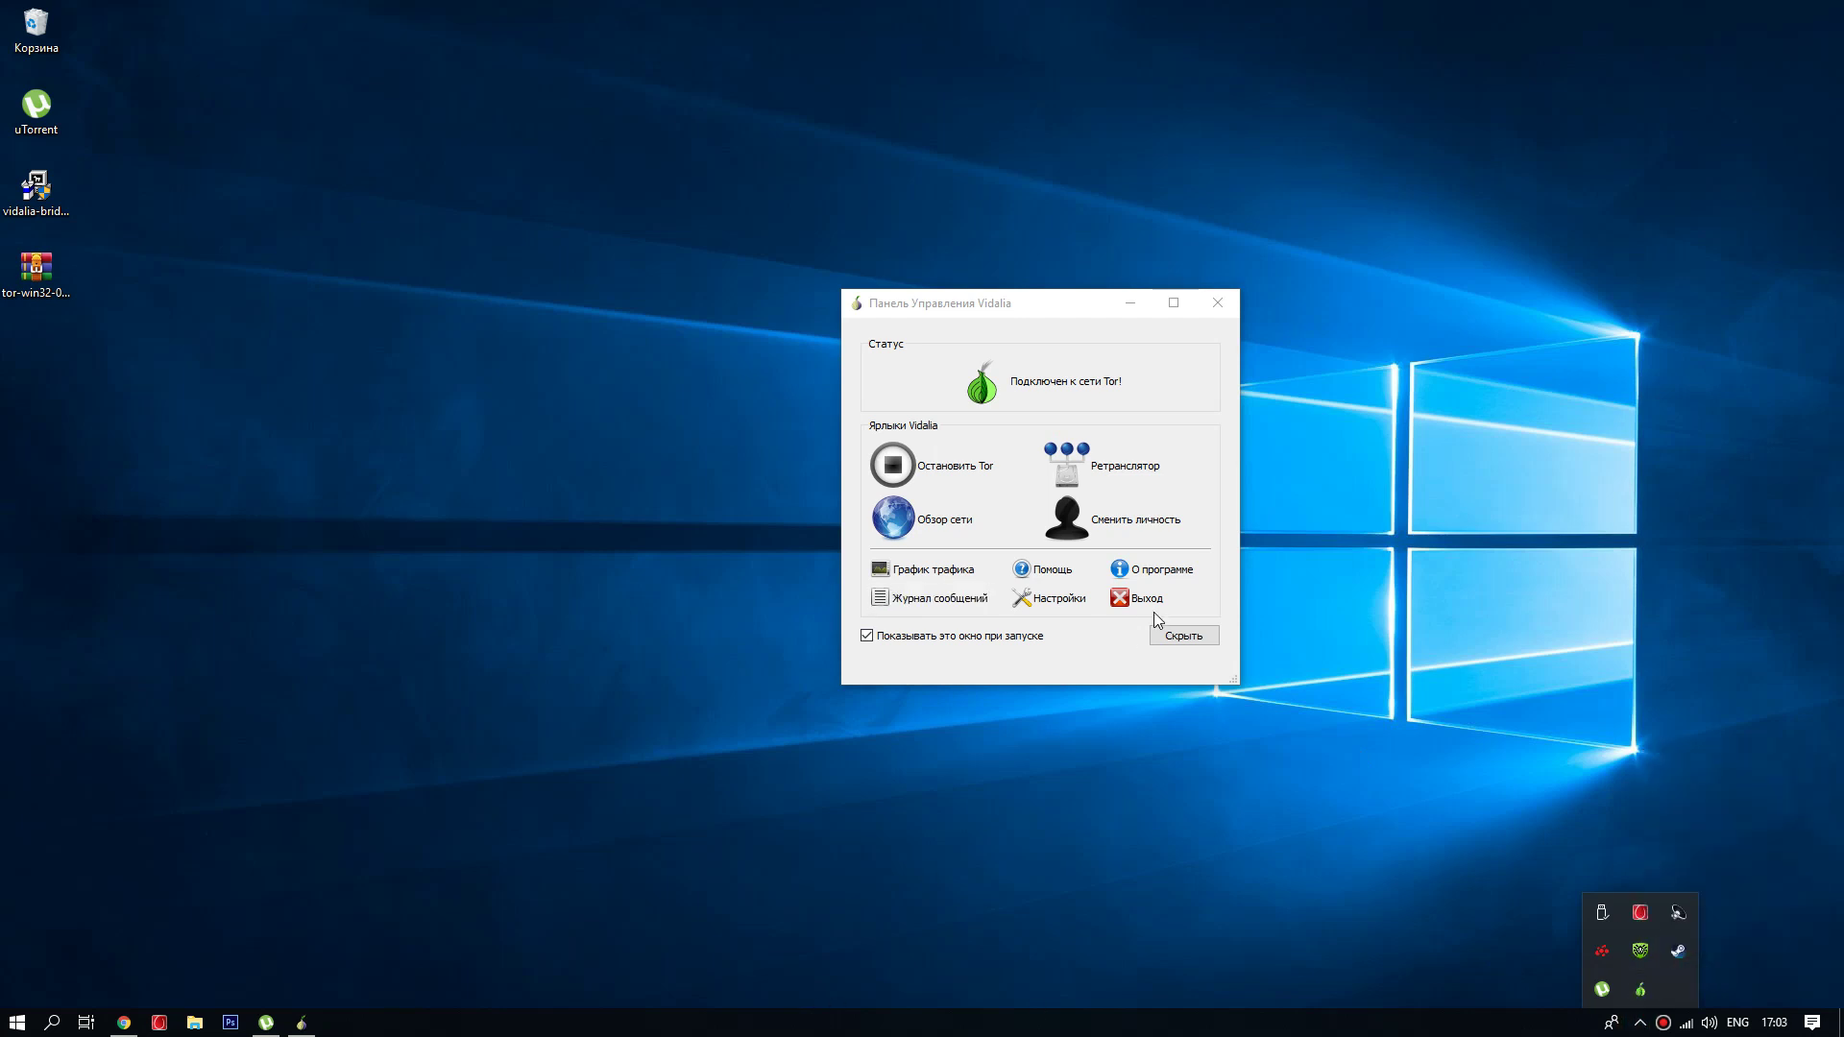
{"action": "right_click", "coordinate": [1602, 988]}
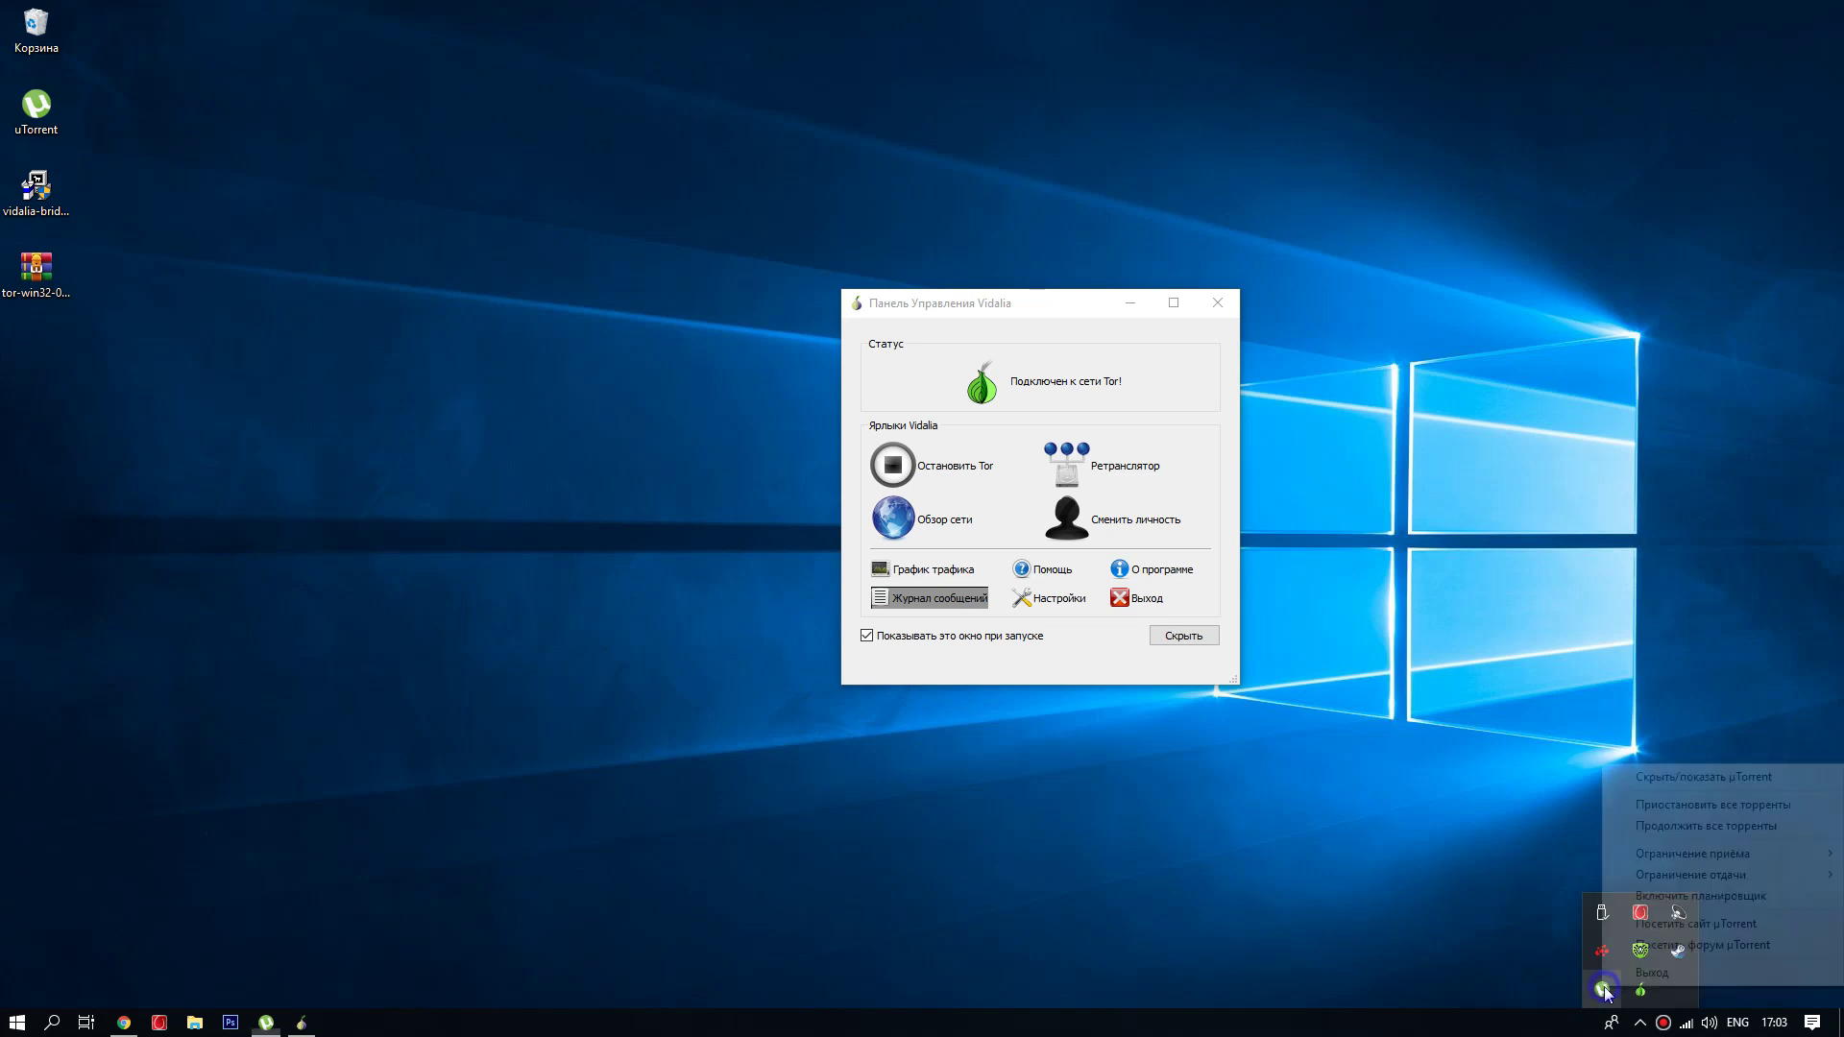
{"action": "left_click", "coordinate": [1644, 973]}
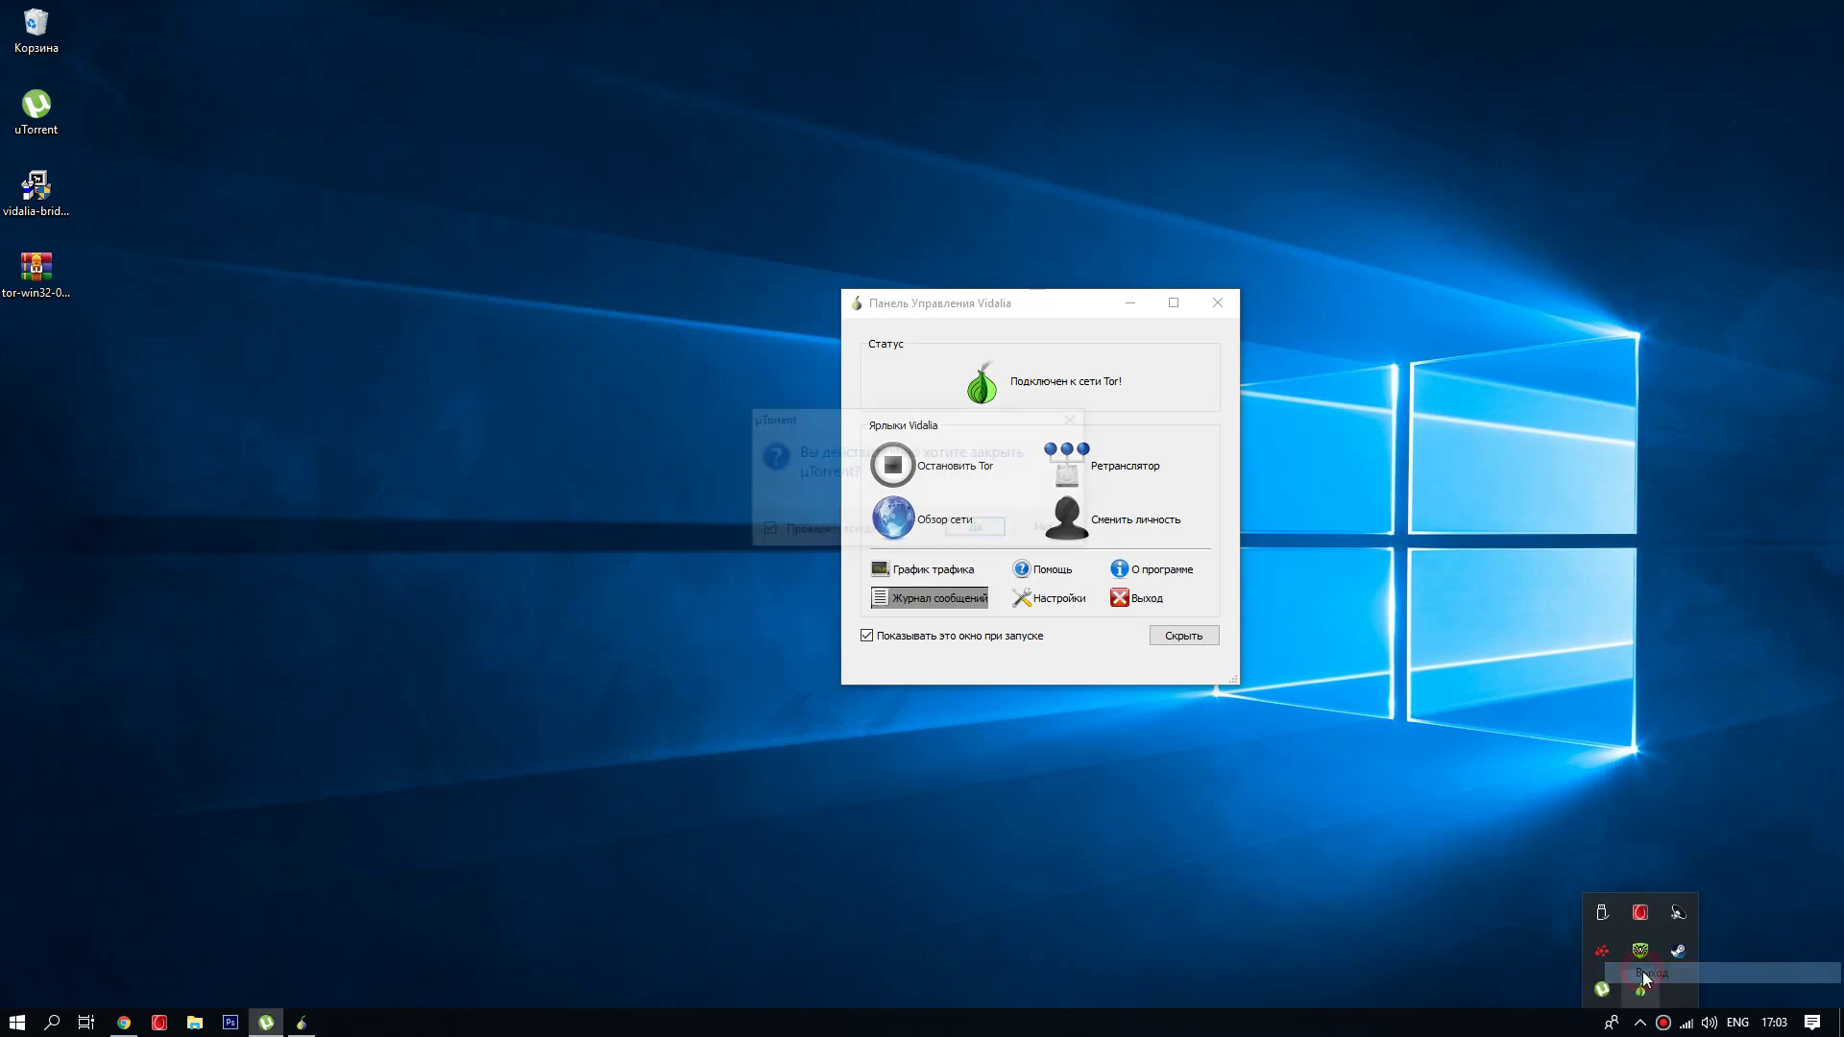
{"action": "left_click", "coordinate": [970, 528]}
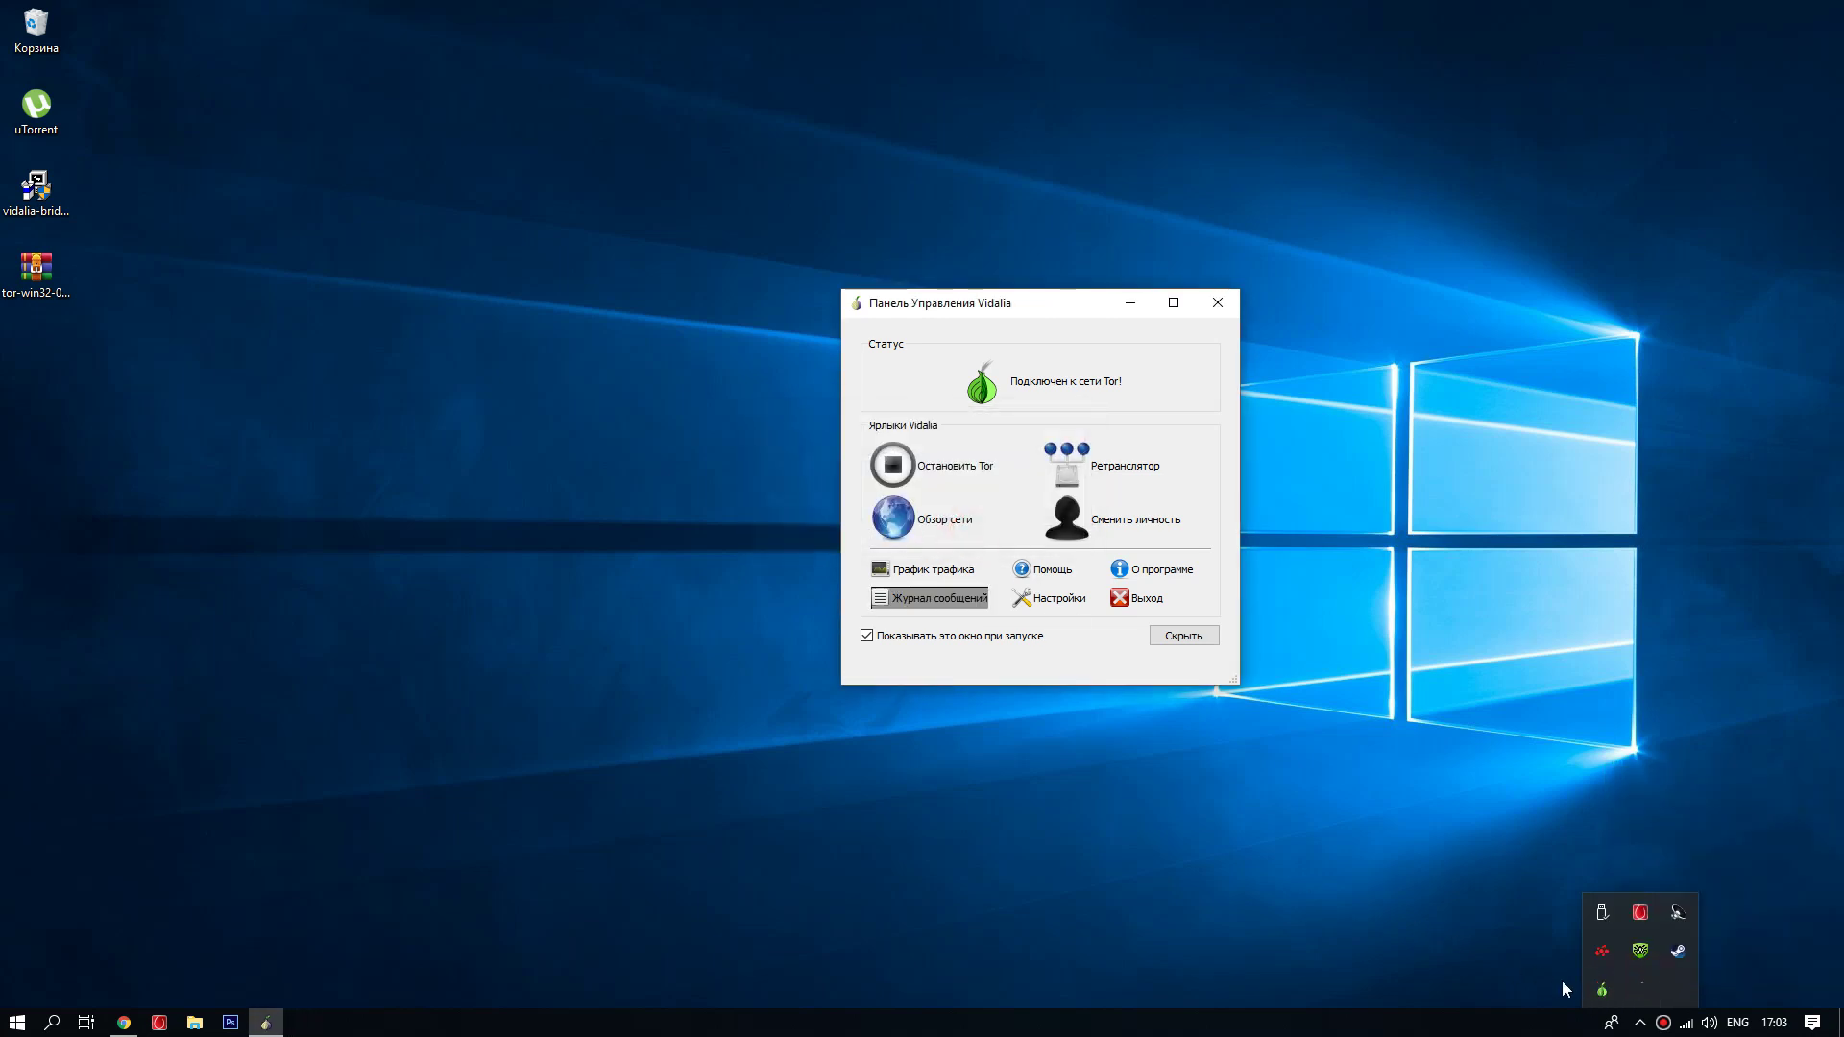
- Exit Vidalia completely and check the hidden notification-area icons for remaining Vidalia or µTorrent processes
{"action": "right_click", "coordinate": [1602, 989]}
{"action": "left_click", "coordinate": [1630, 980]}
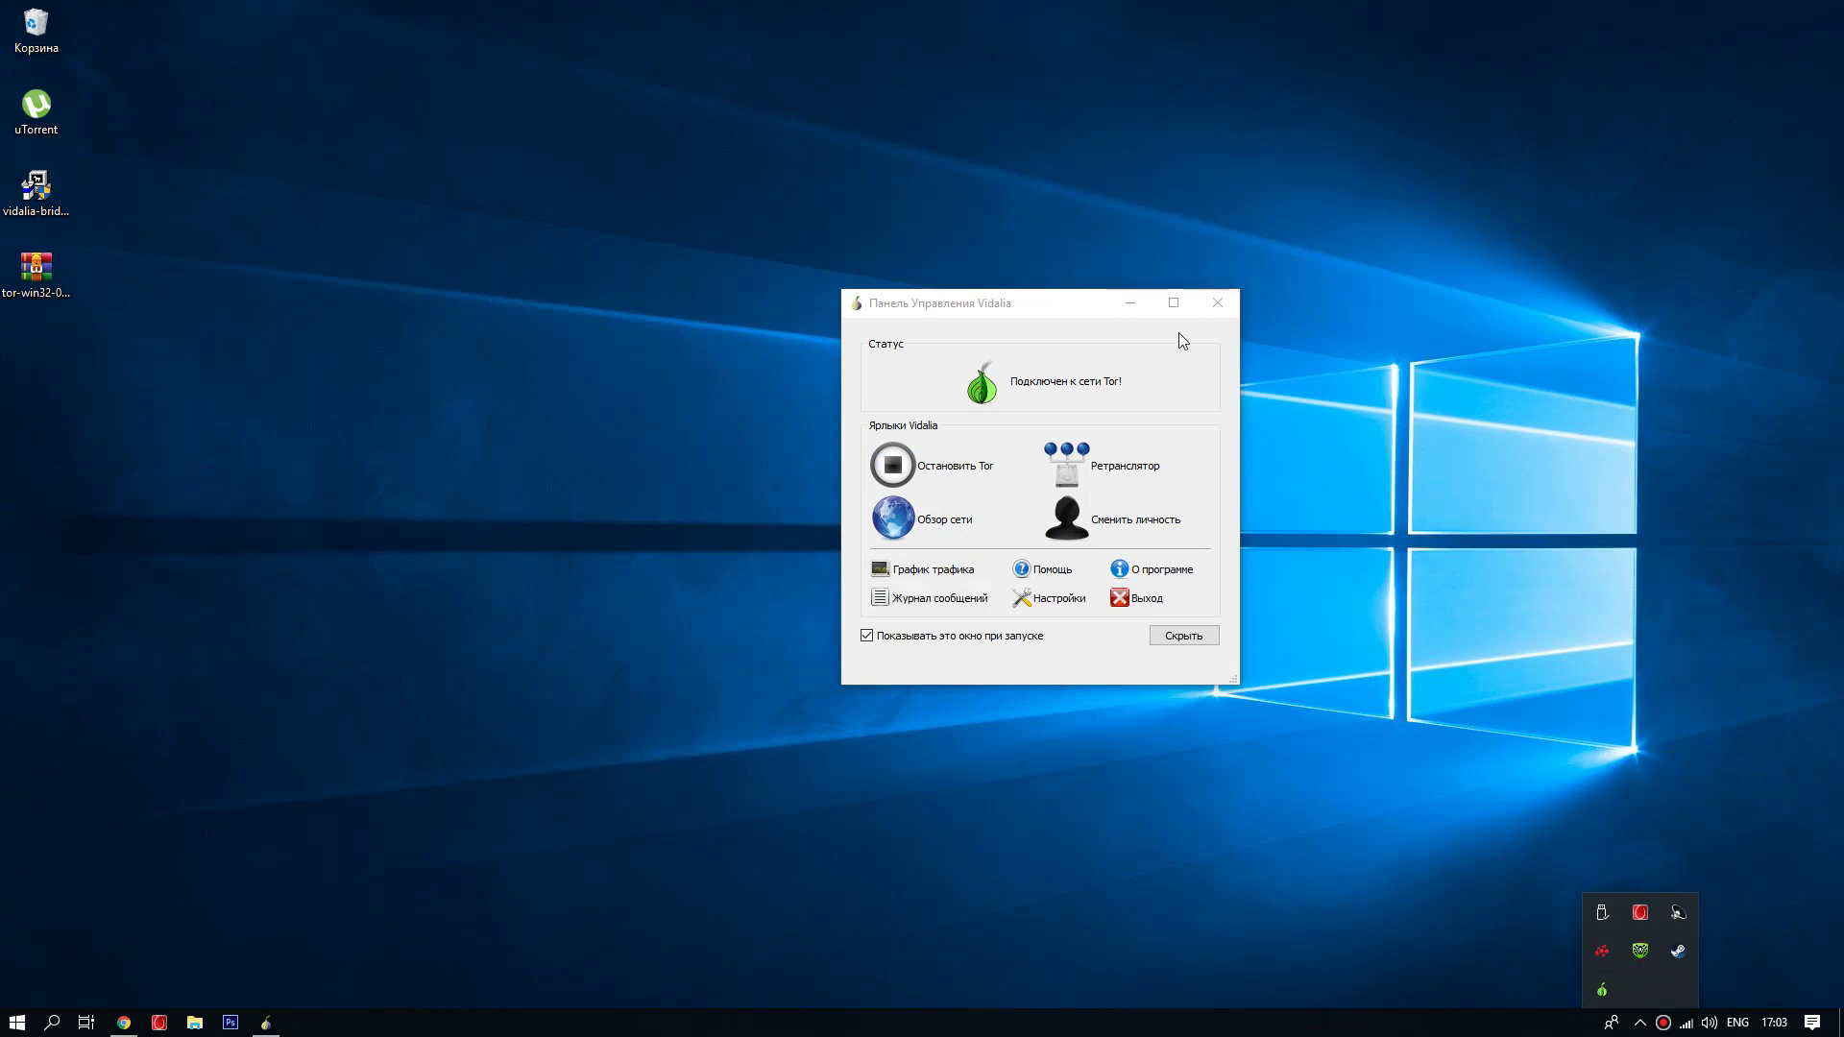
{"action": "left_click", "coordinate": [1140, 598]}
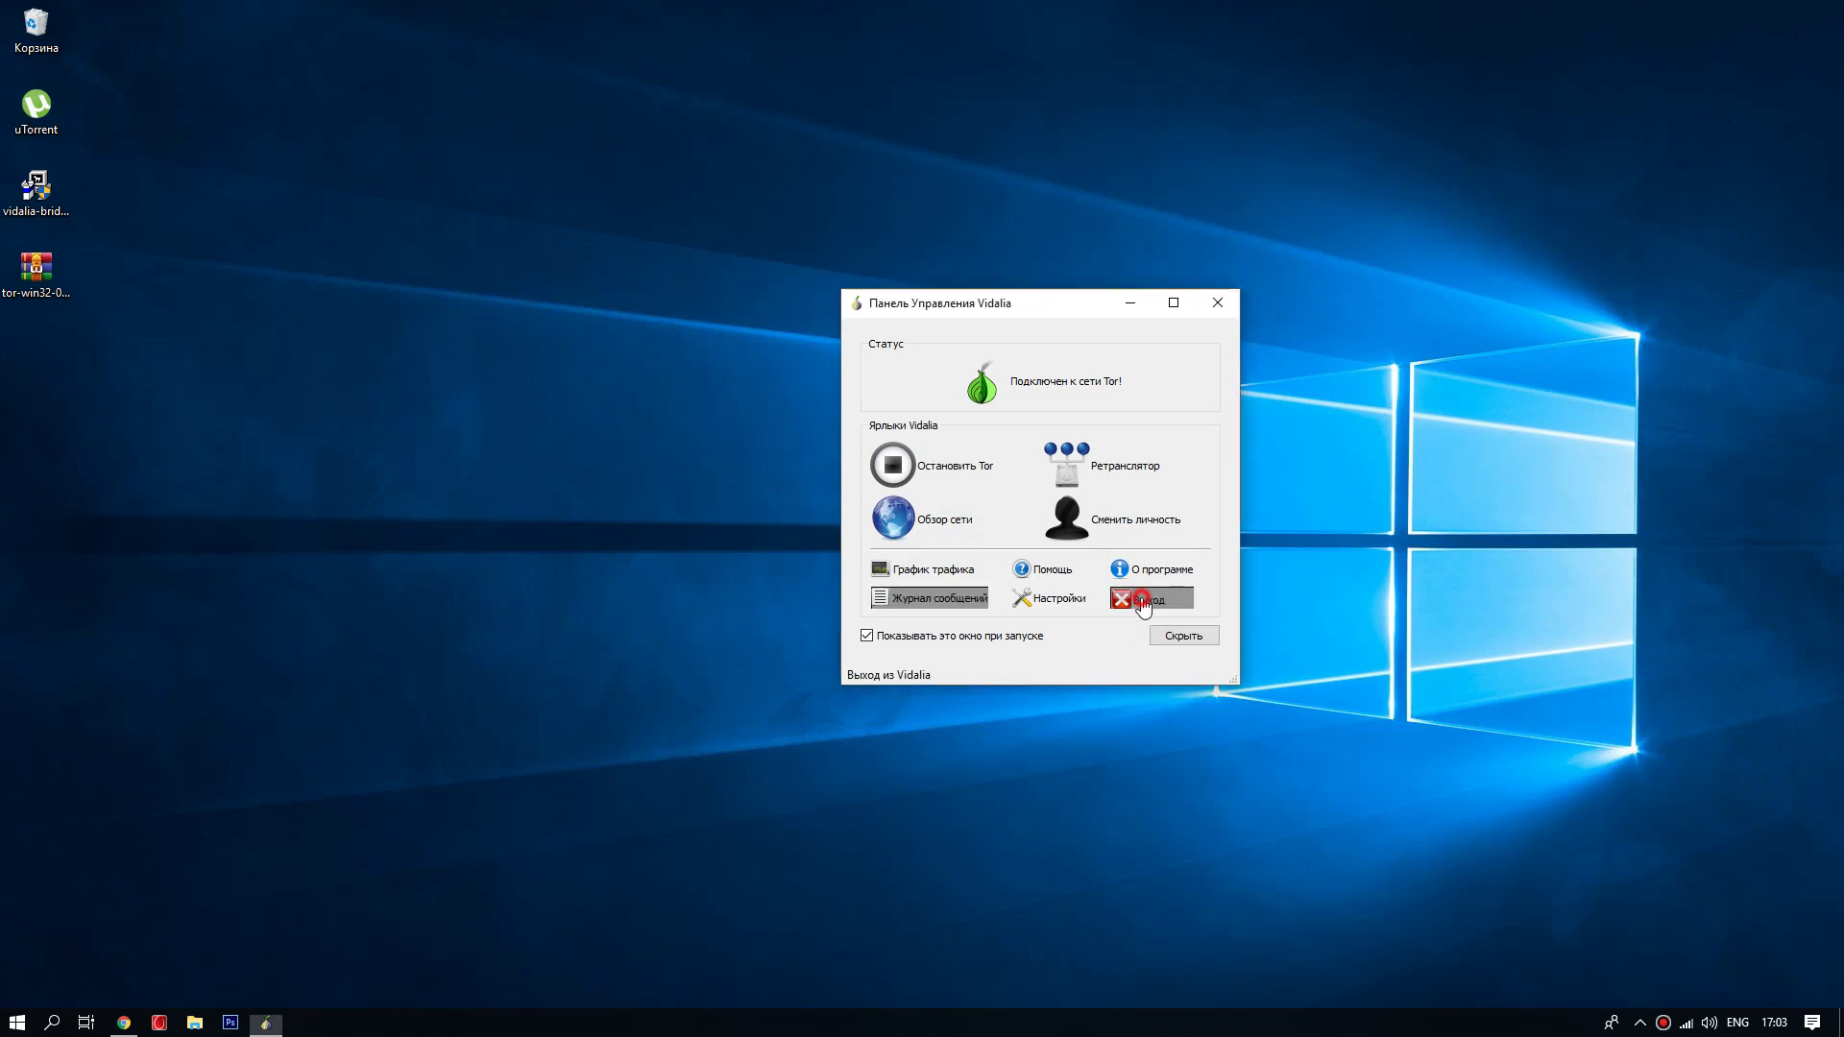
{"action": "left_click", "coordinate": [1211, 306]}
{"action": "left_click", "coordinate": [1640, 1024]}
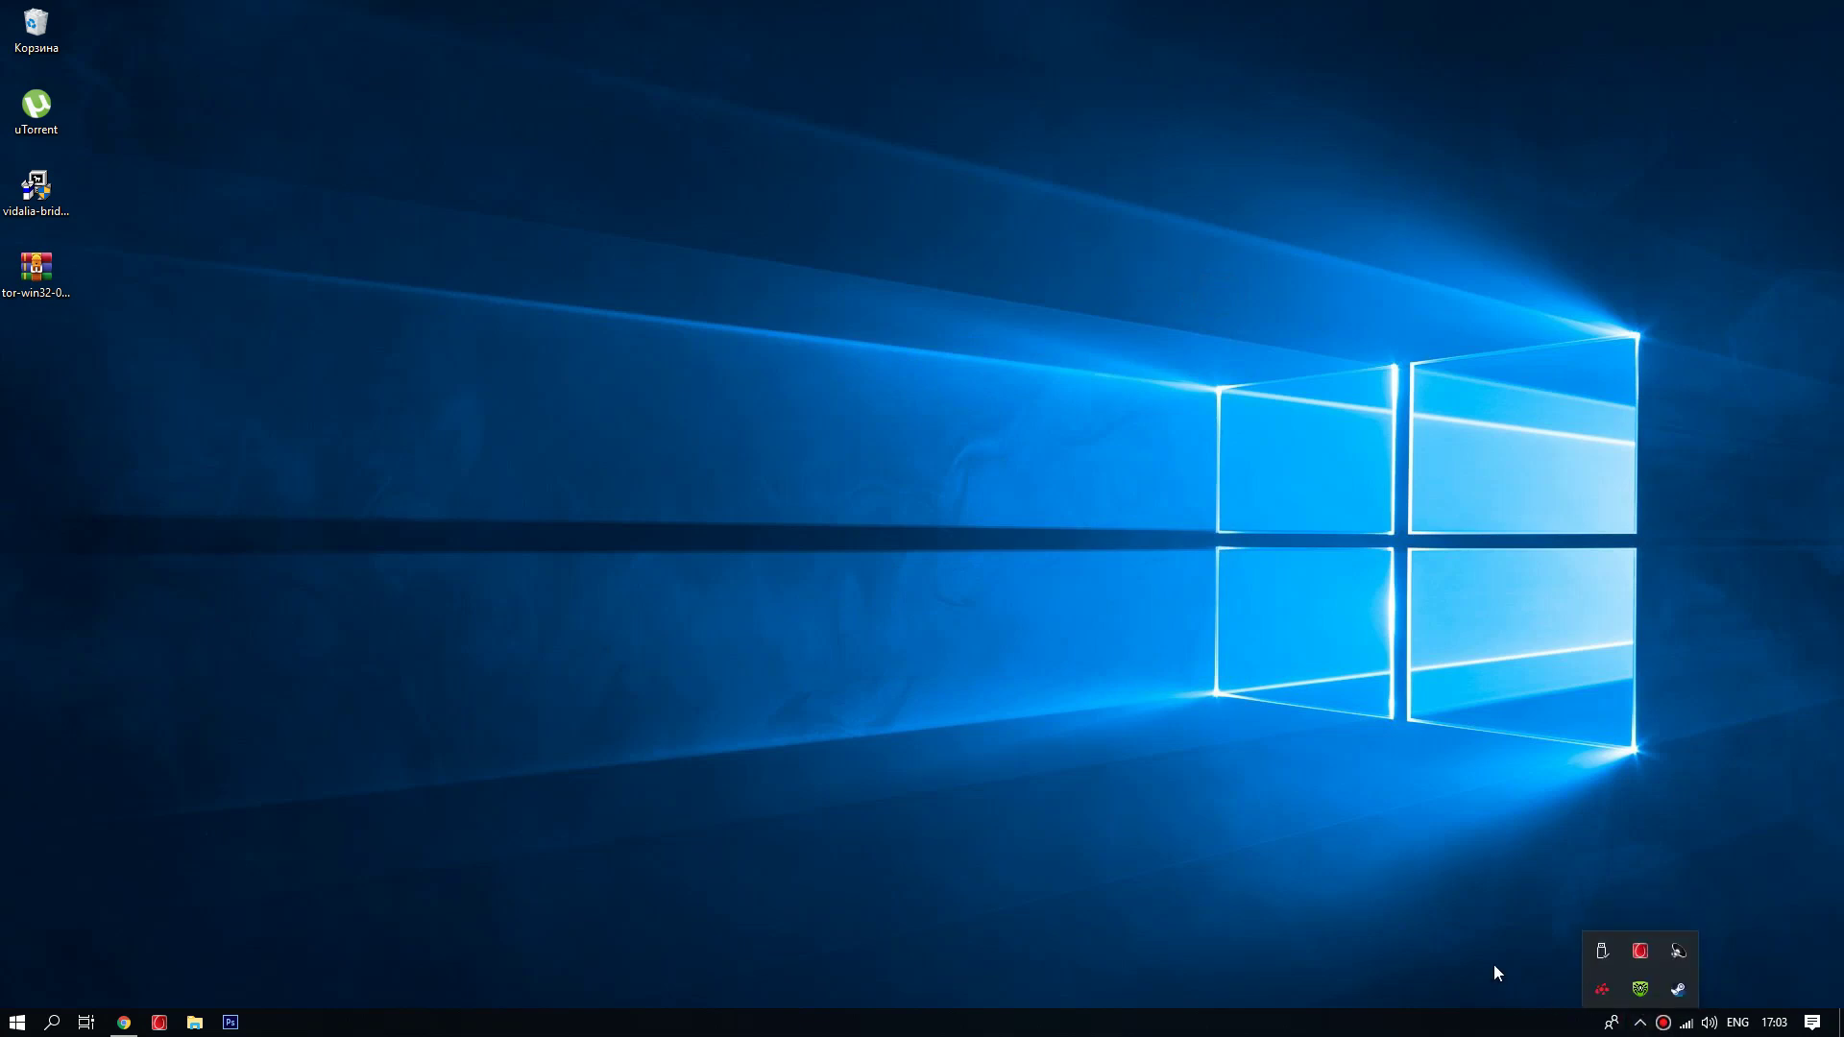
{"action": "left_click", "coordinate": [1389, 895]}
- Relaunch µTorrent and Vidalia from the list of installed programs
{"action": "left_click", "coordinate": [17, 1022]}
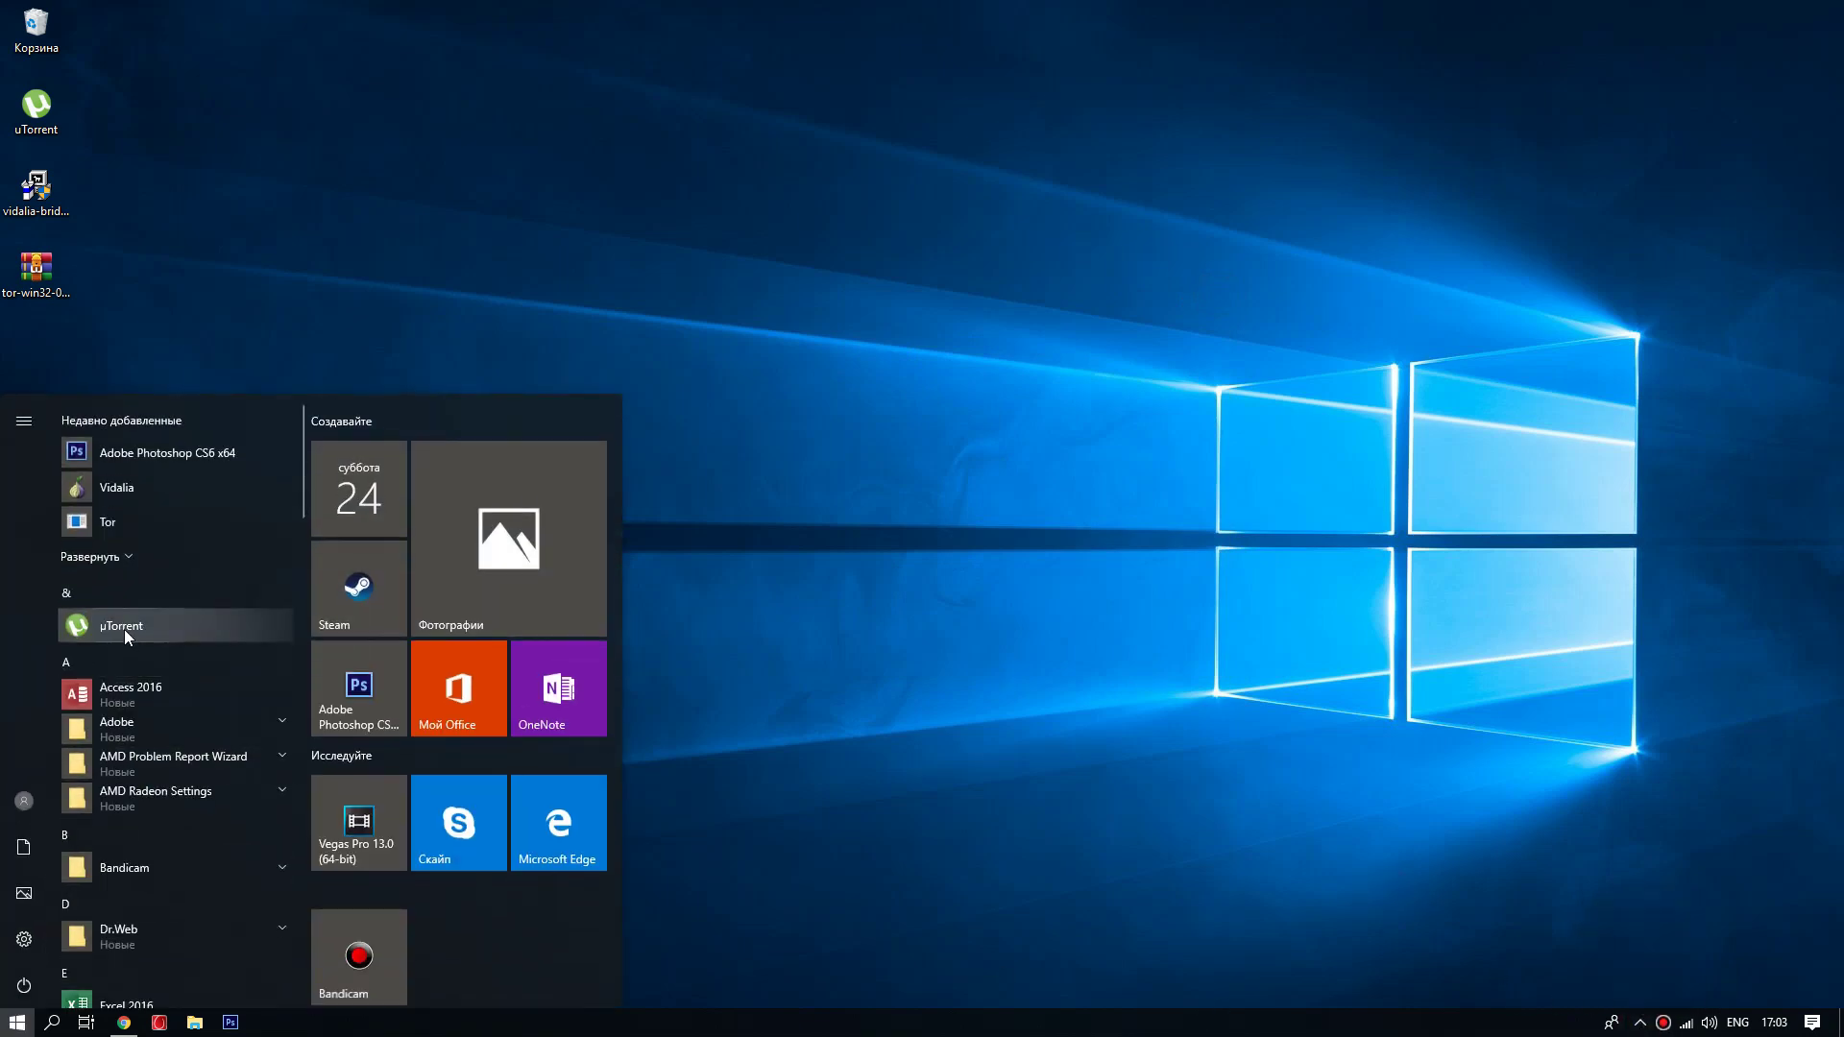
{"action": "left_click", "coordinate": [117, 626]}
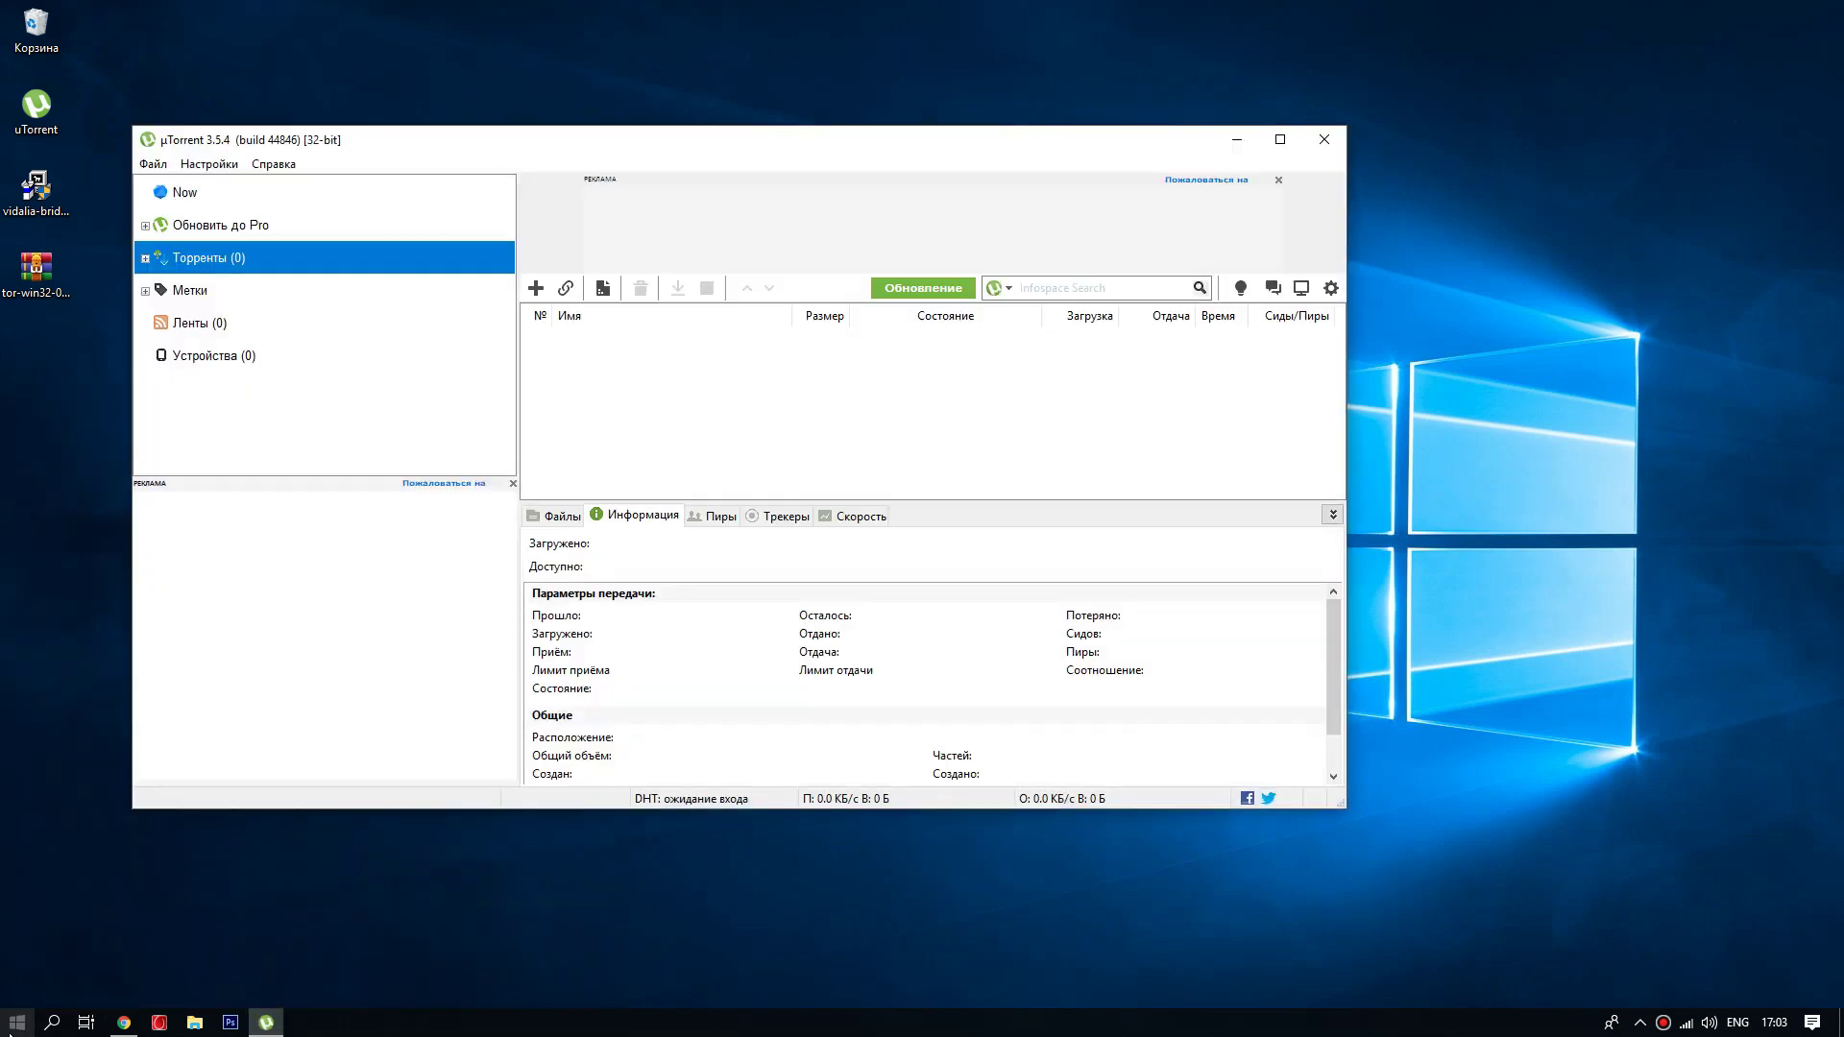
{"action": "left_click", "coordinate": [17, 1022]}
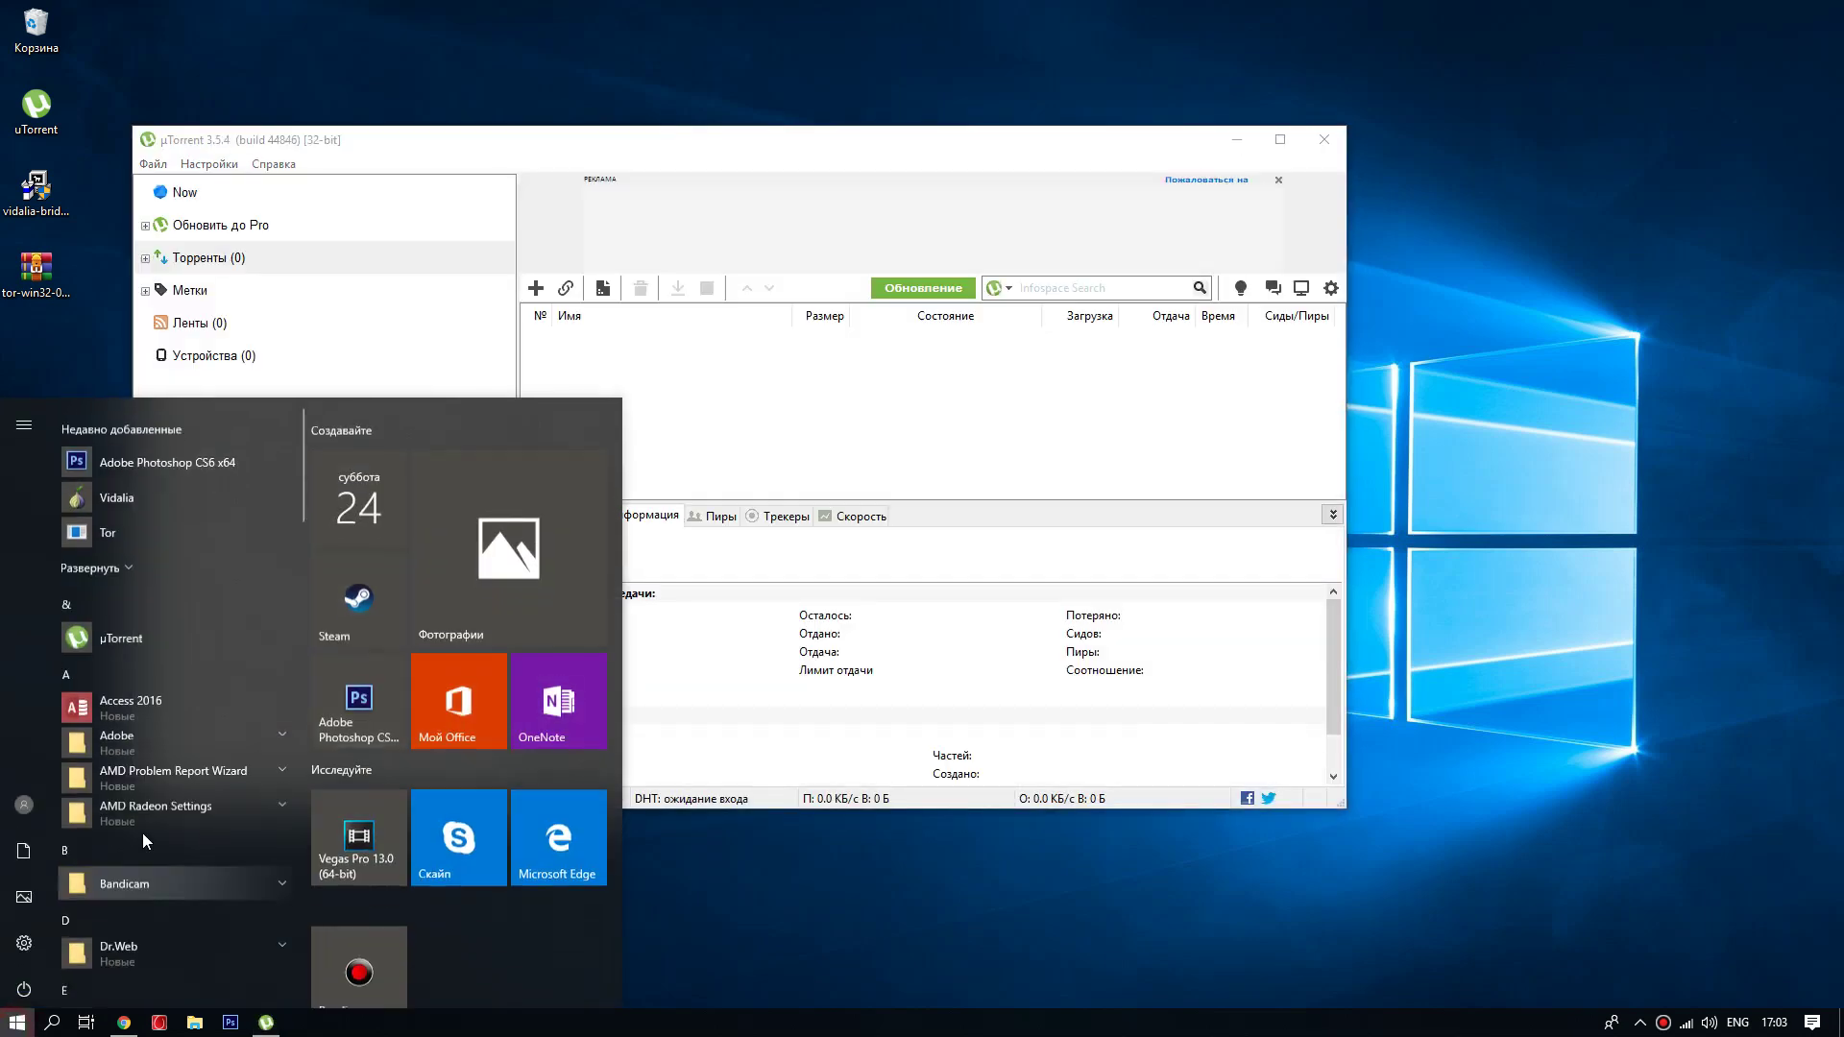
{"action": "scroll", "coordinate": [156, 797], "scroll_direction": "down", "scroll_amount": 3}
{"action": "scroll", "coordinate": [159, 730], "scroll_direction": "up", "scroll_amount": 3}
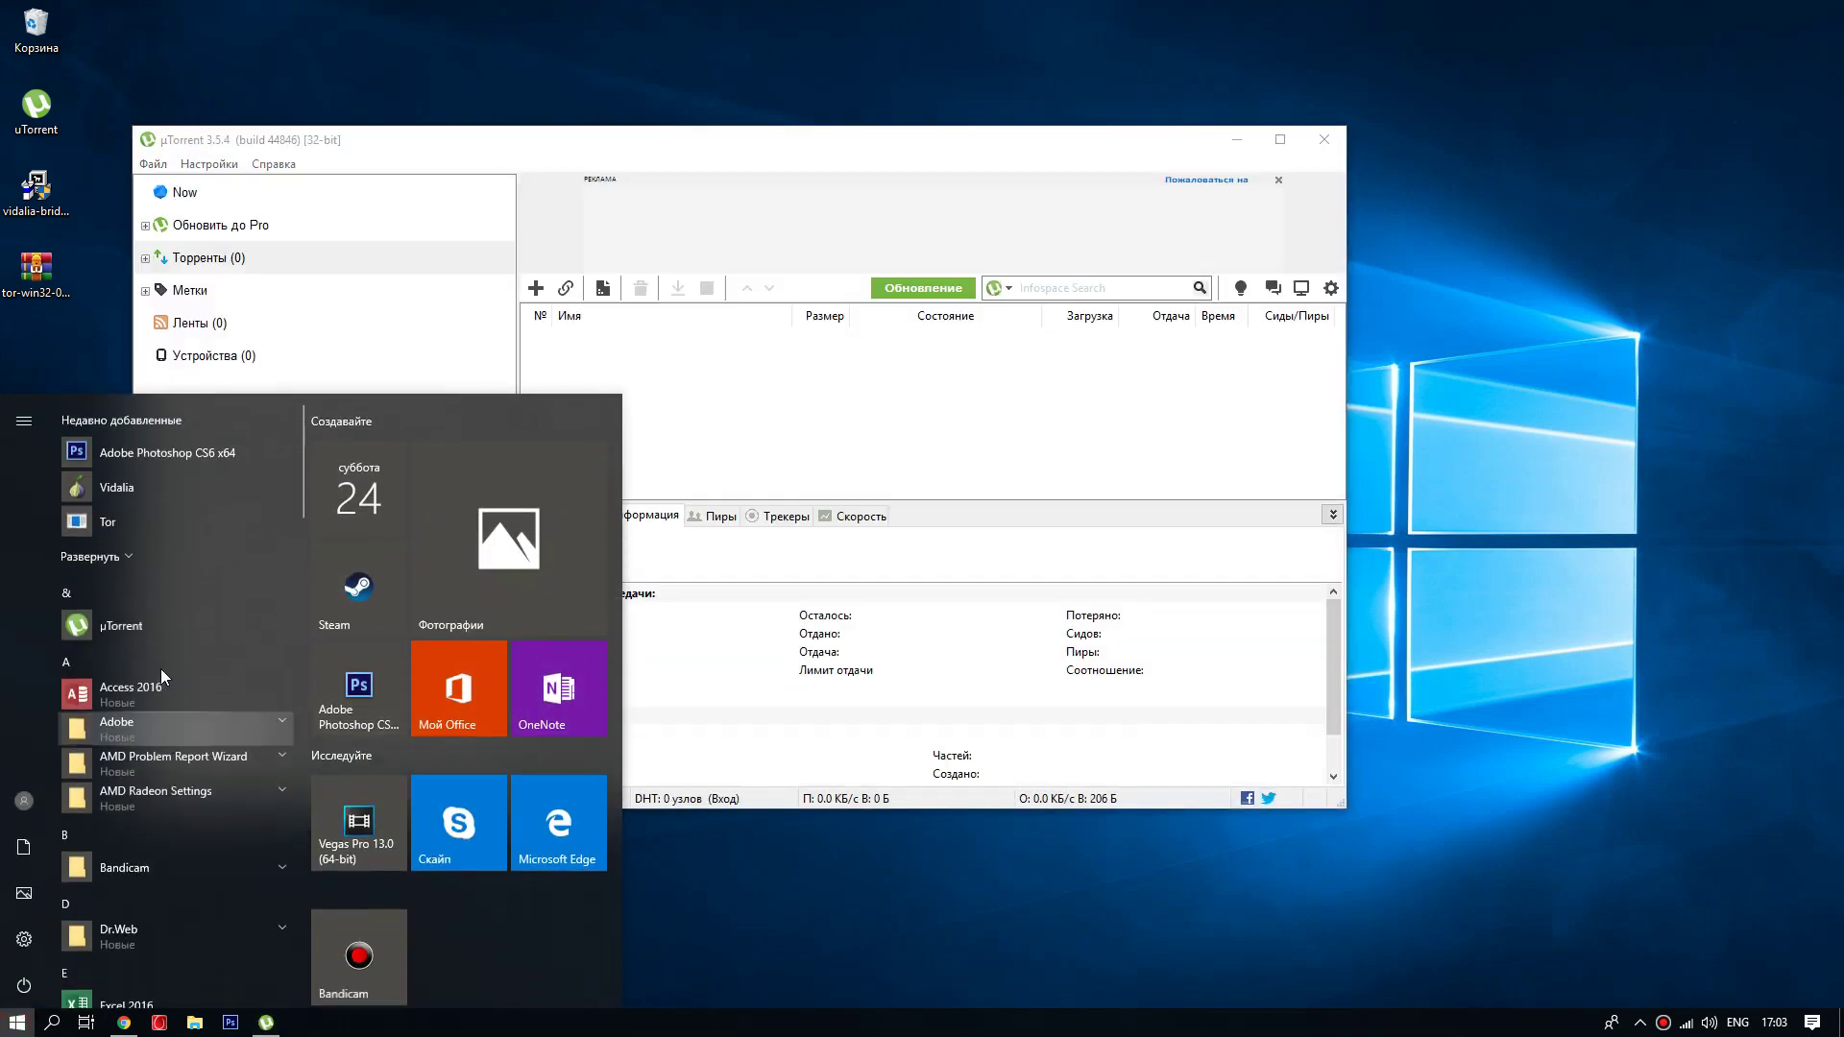
{"action": "left_click", "coordinate": [115, 487]}
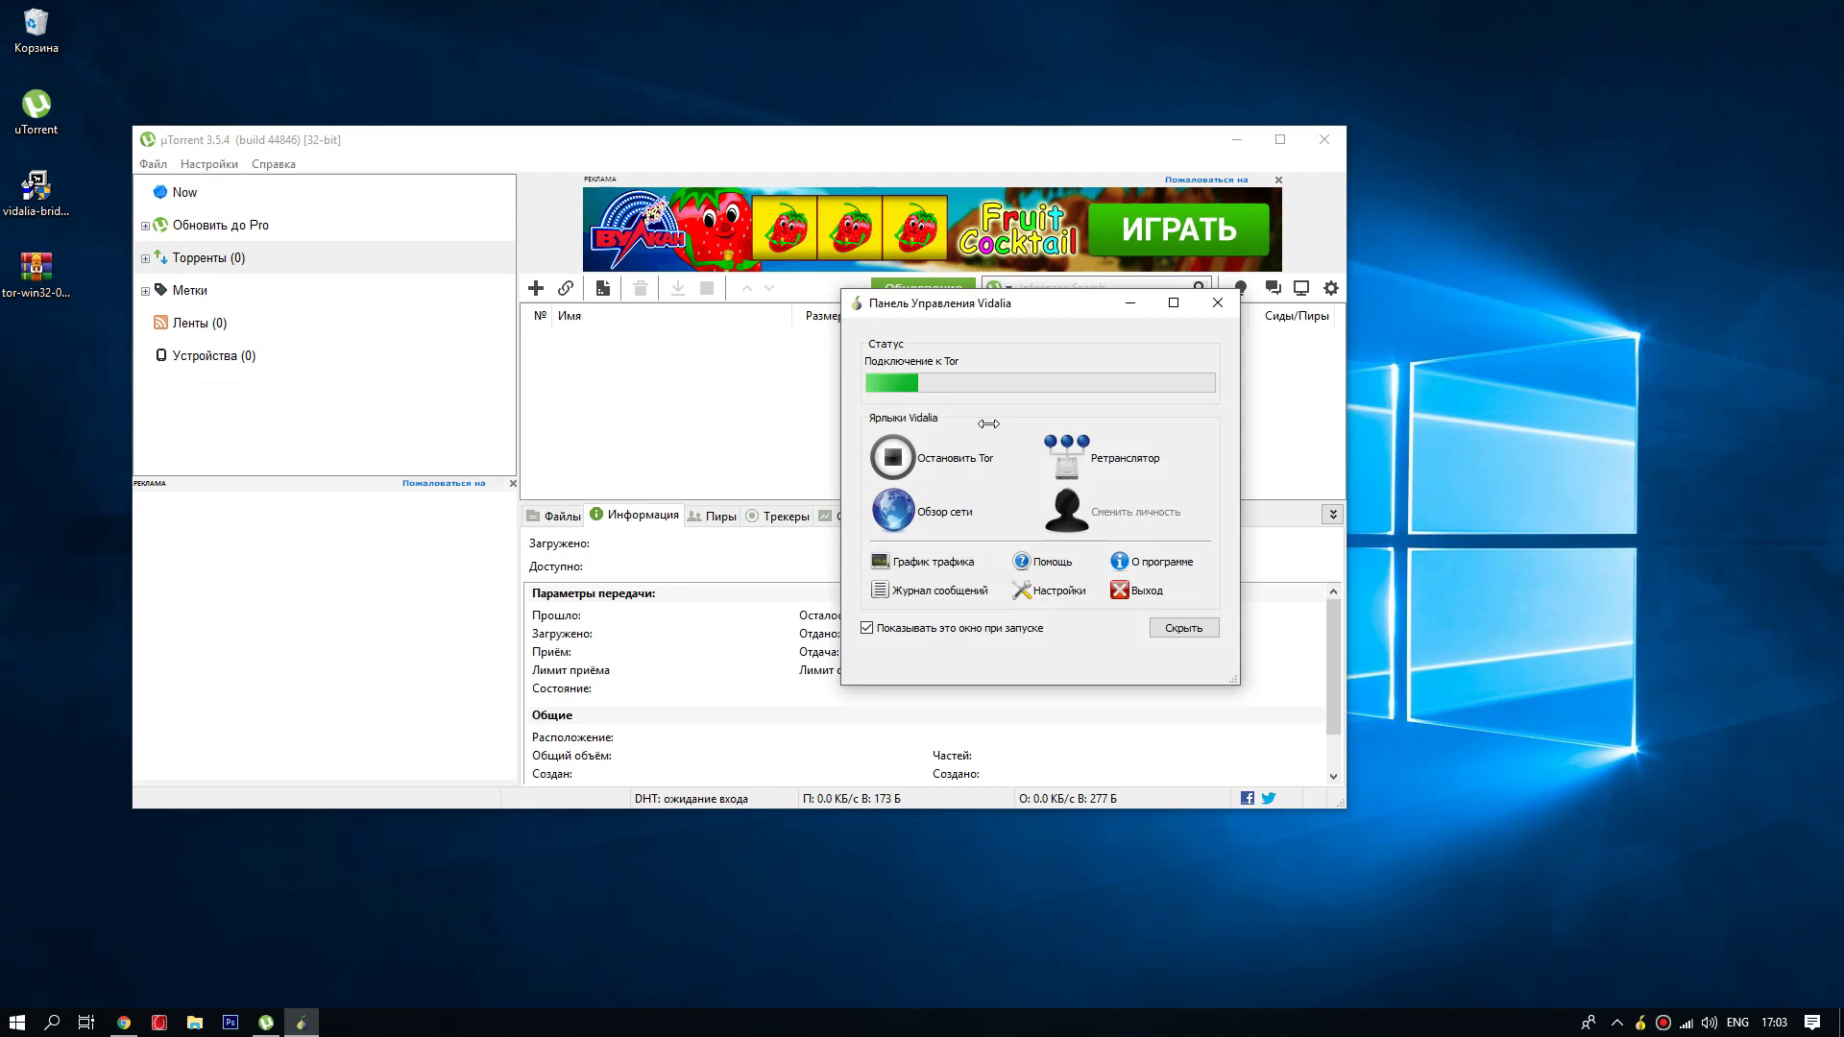
- Switch to Chrome and reload the SONY Vegas Pro 13.0 torrent page on rg-mechanics.org
{"action": "left_click", "coordinate": [124, 1022]}
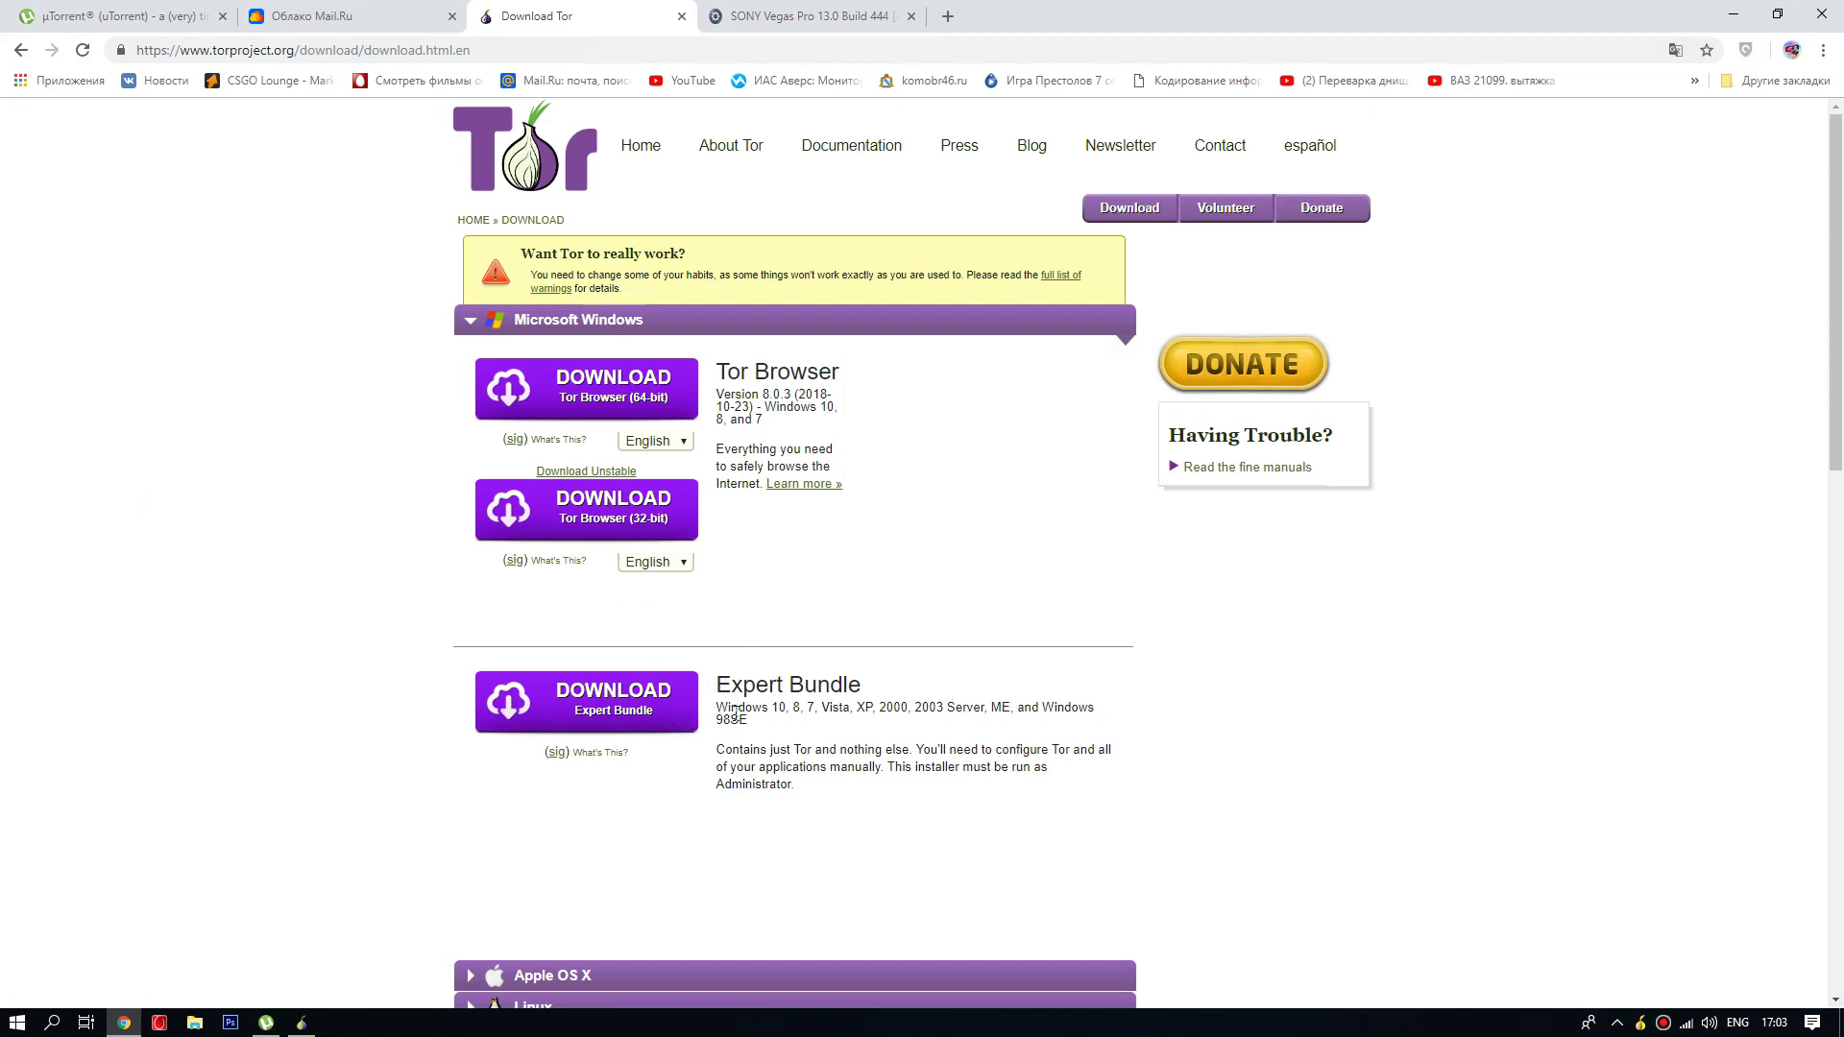
{"action": "left_click", "coordinate": [1734, 14]}
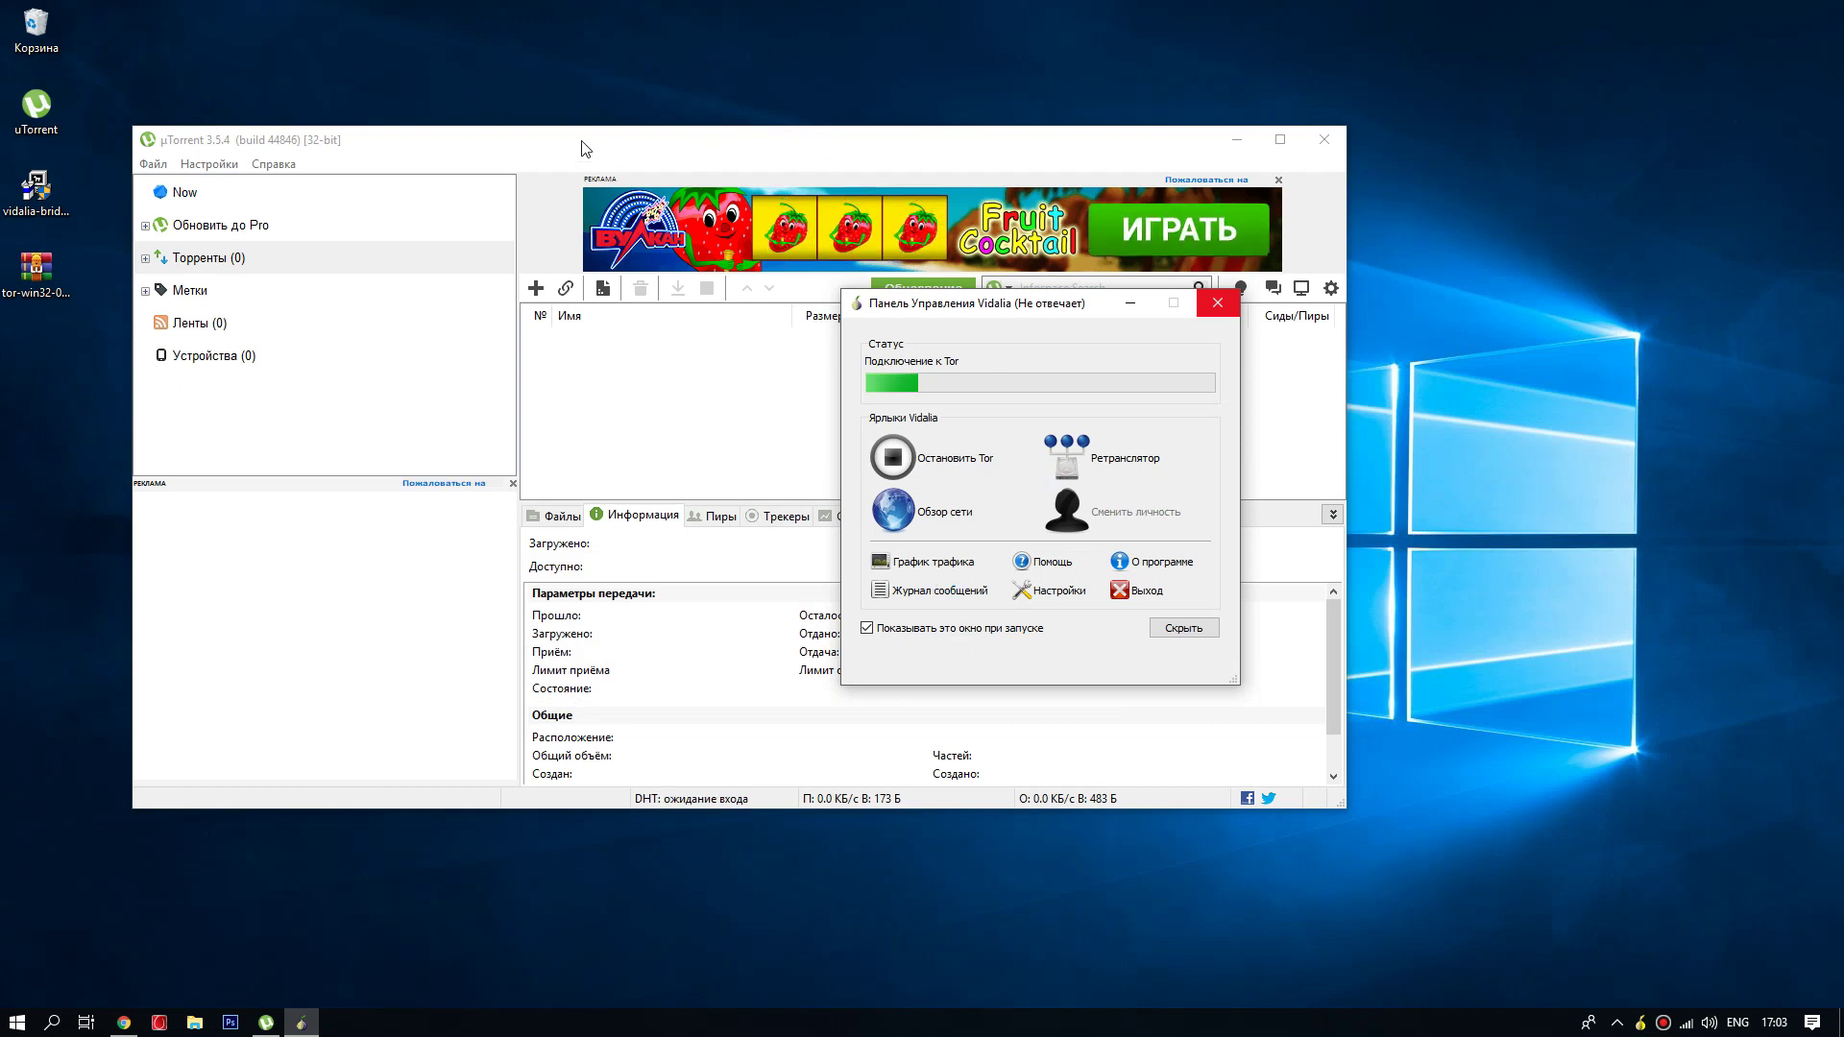
{"action": "left_click", "coordinate": [124, 1022]}
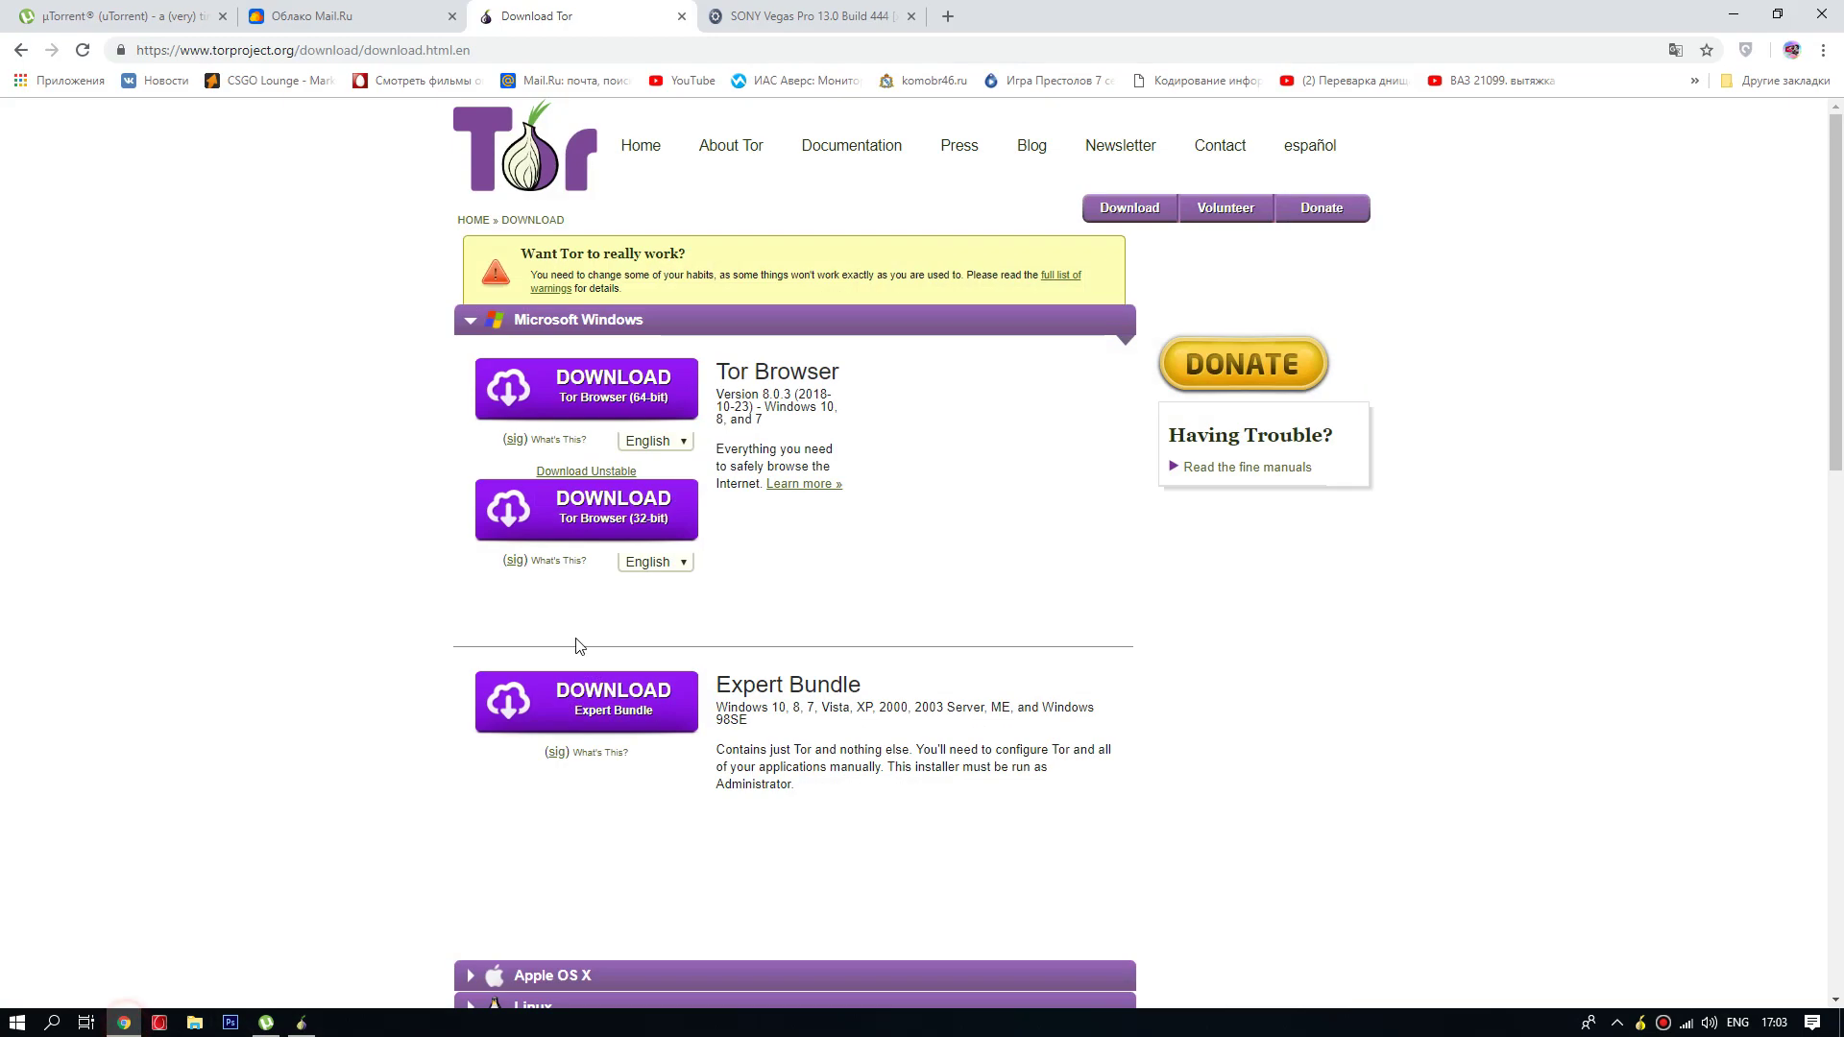
{"action": "left_click", "coordinate": [822, 9]}
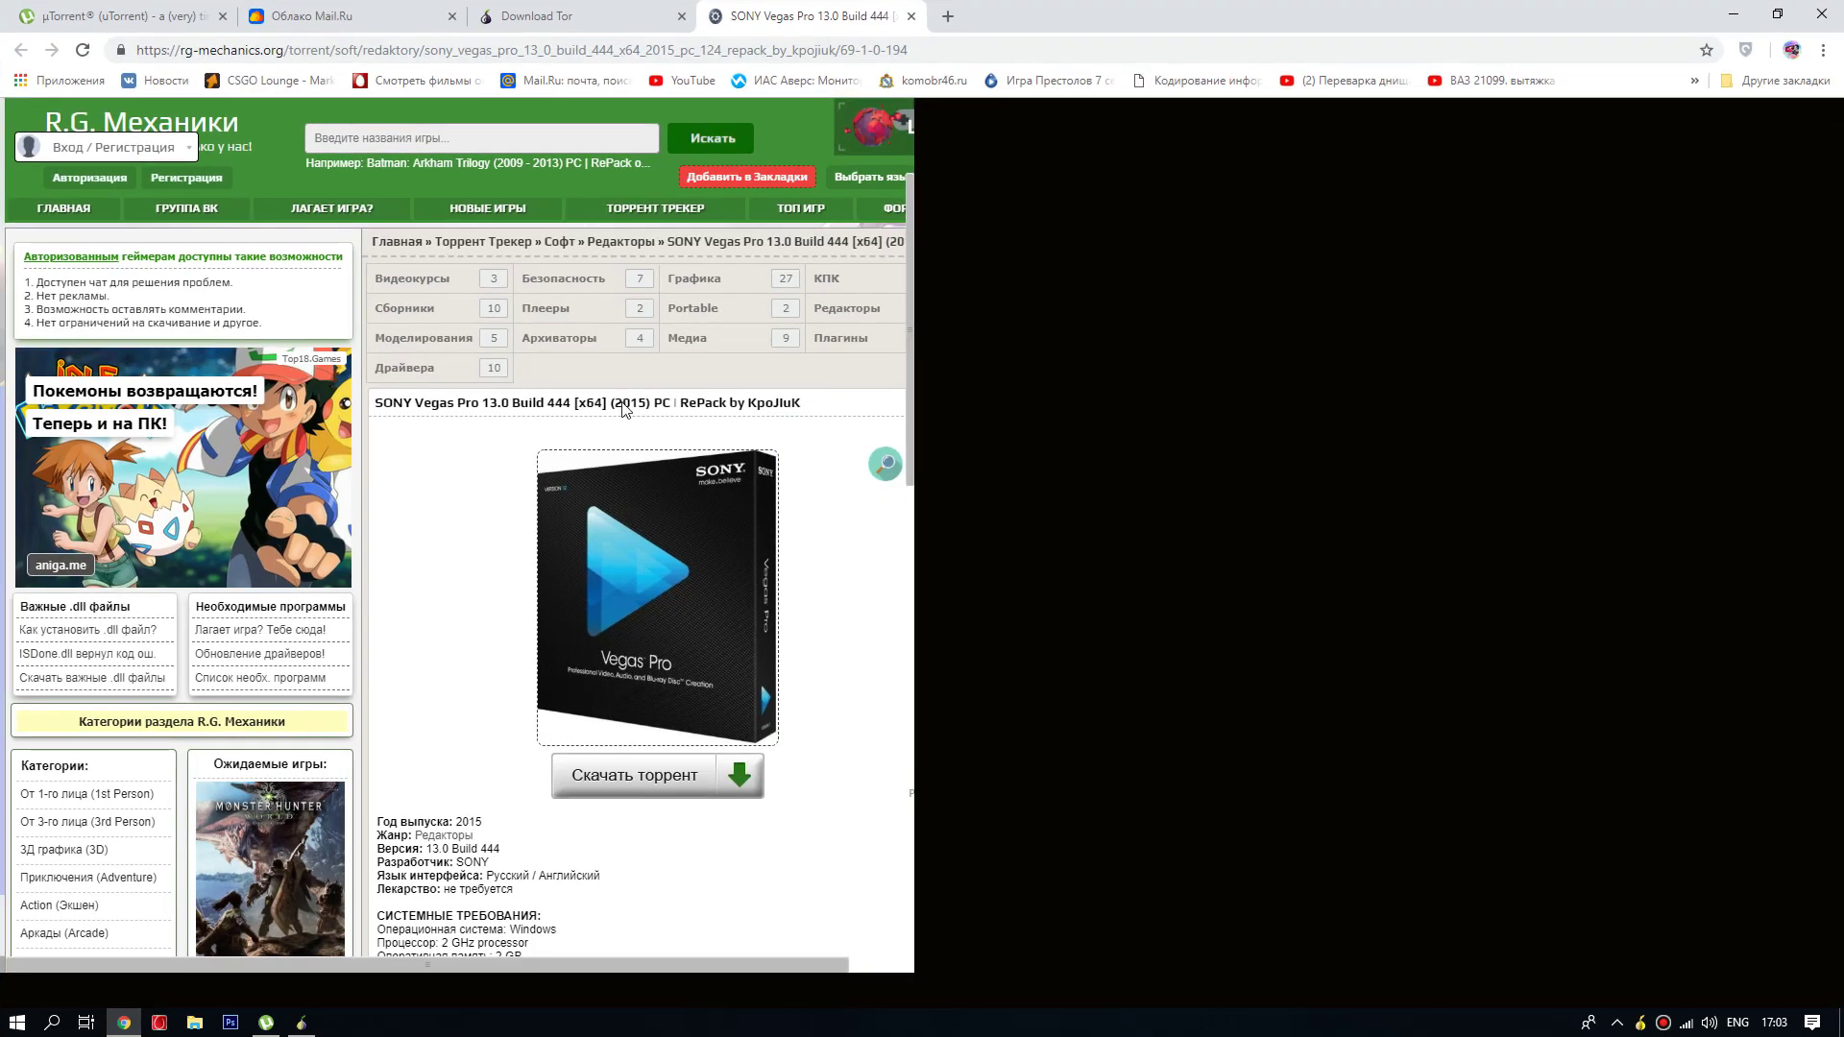
{"action": "left_click", "coordinate": [84, 53]}
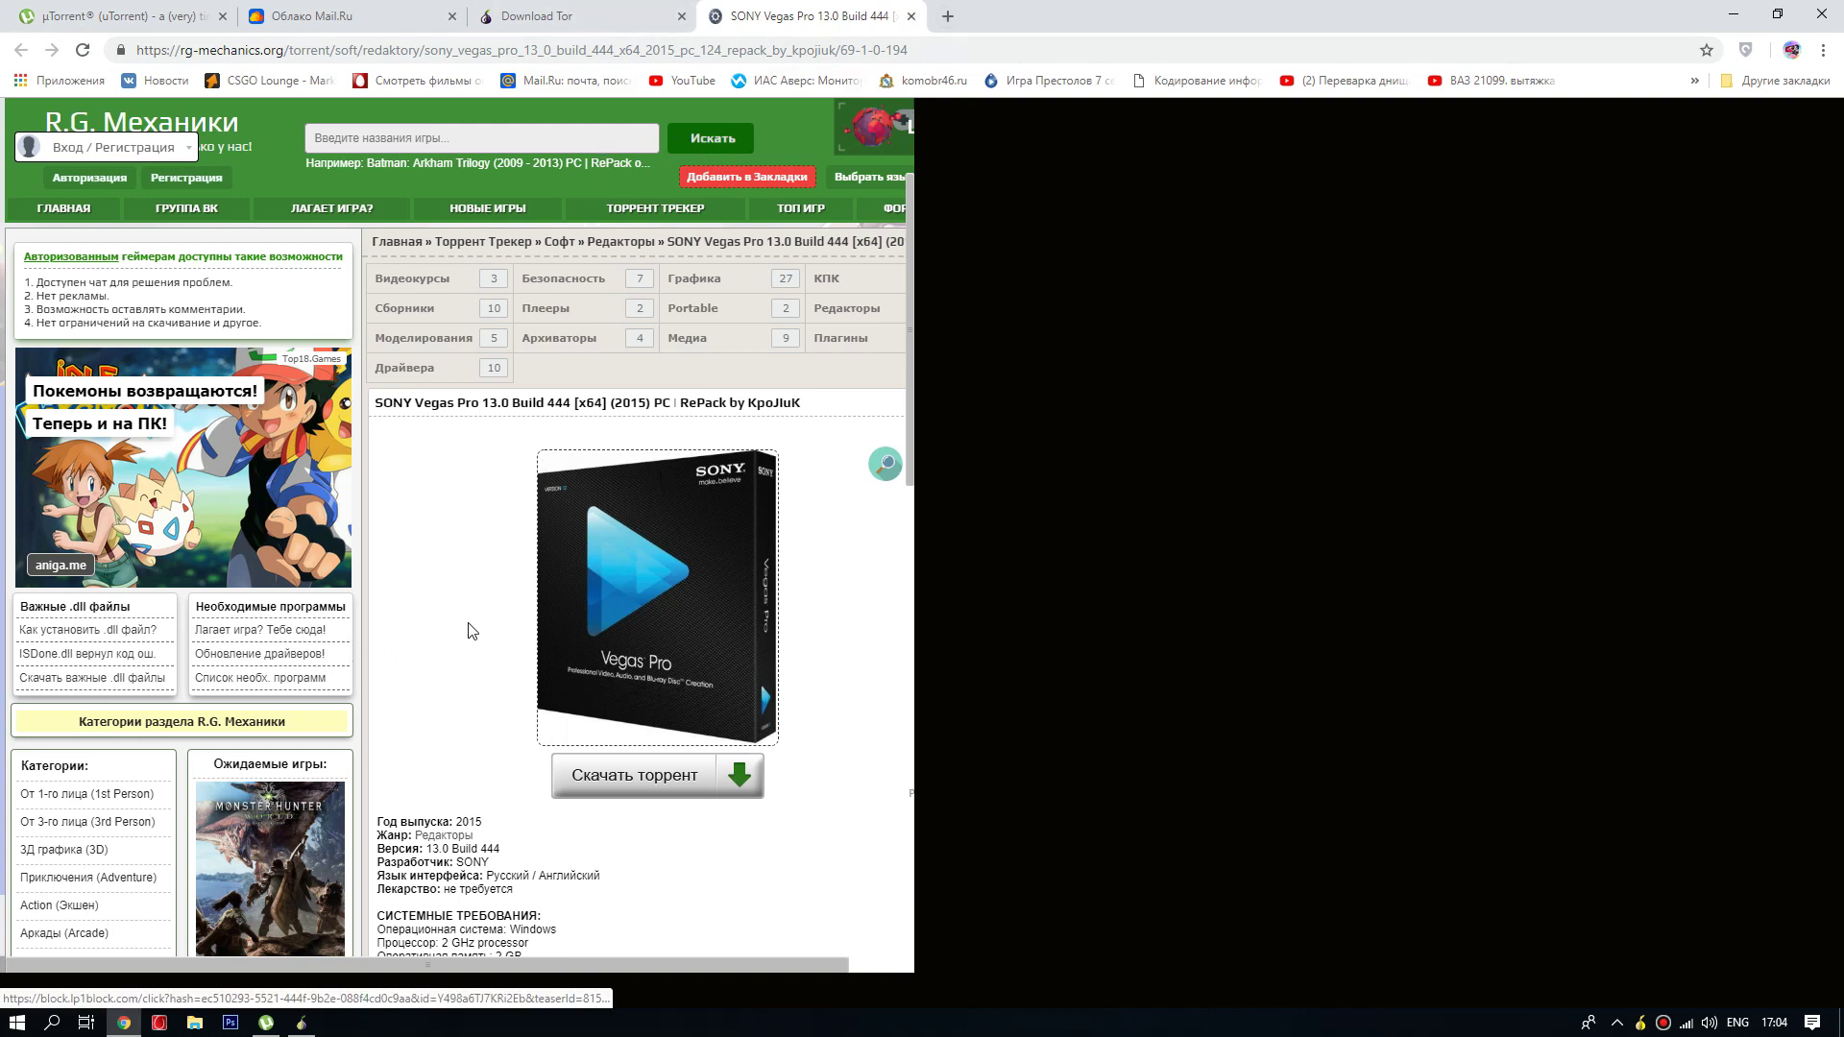
- Check the Tor connection status in Vidalia's control panel, and close the panel
{"action": "left_click", "coordinate": [811, 1034]}
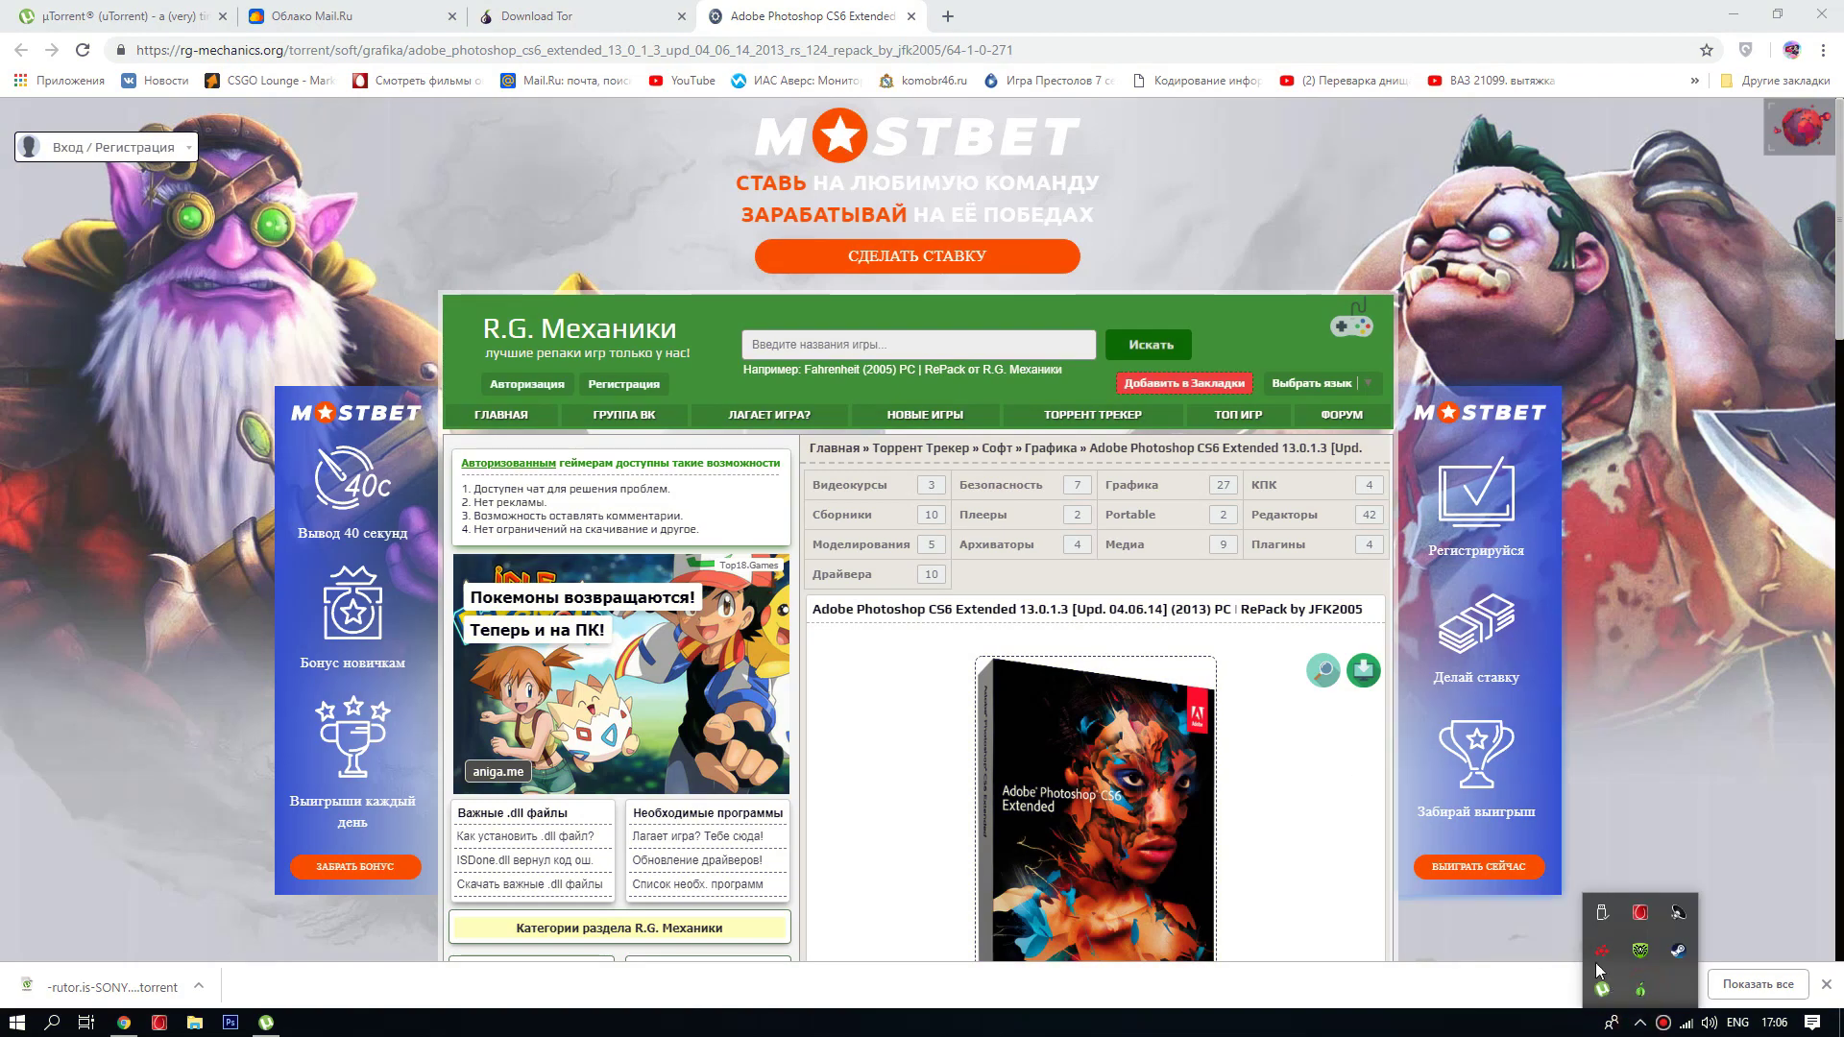
{"action": "double_click", "coordinate": [1640, 989]}
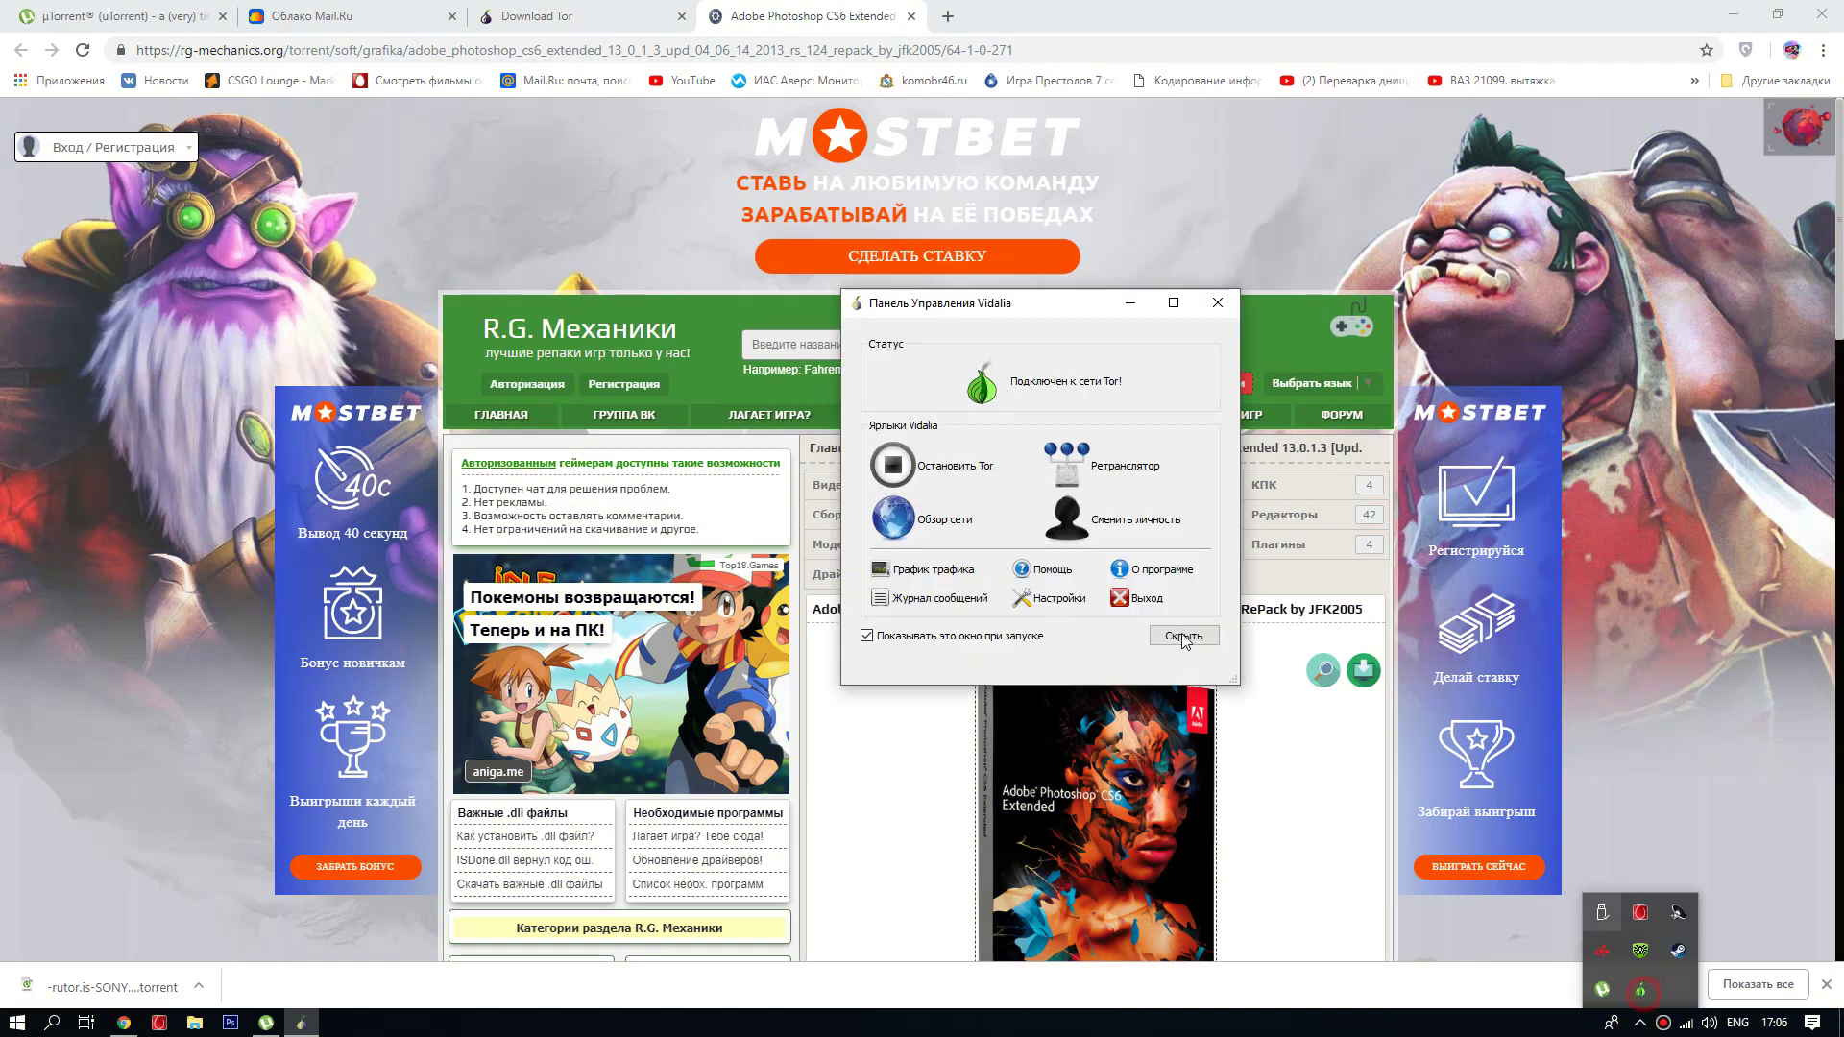
{"action": "left_click", "coordinate": [1218, 307]}
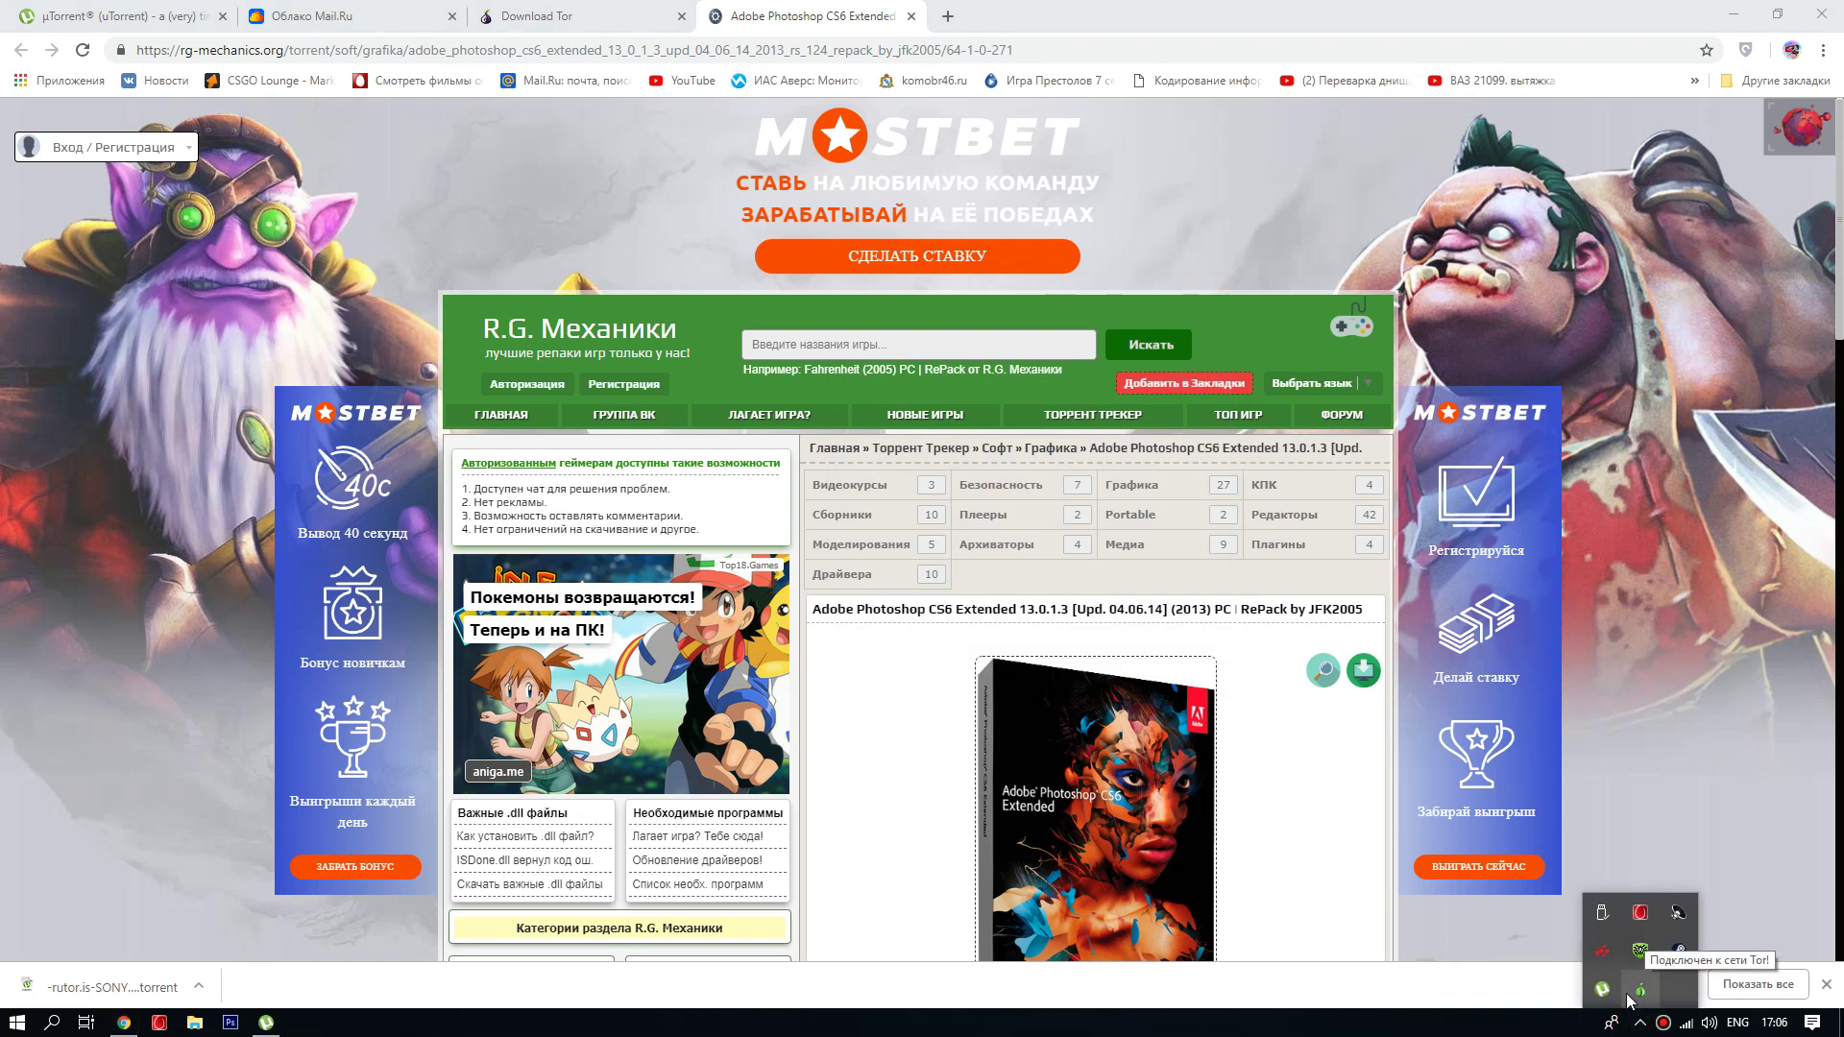
- Download the torrent file from the Adobe Photoshop CS6 Extended 13.0.1.3 page and show it in its folder
{"action": "left_click", "coordinate": [1037, 12]}
{"action": "scroll", "coordinate": [912, 509], "scroll_direction": "down", "scroll_amount": 3}
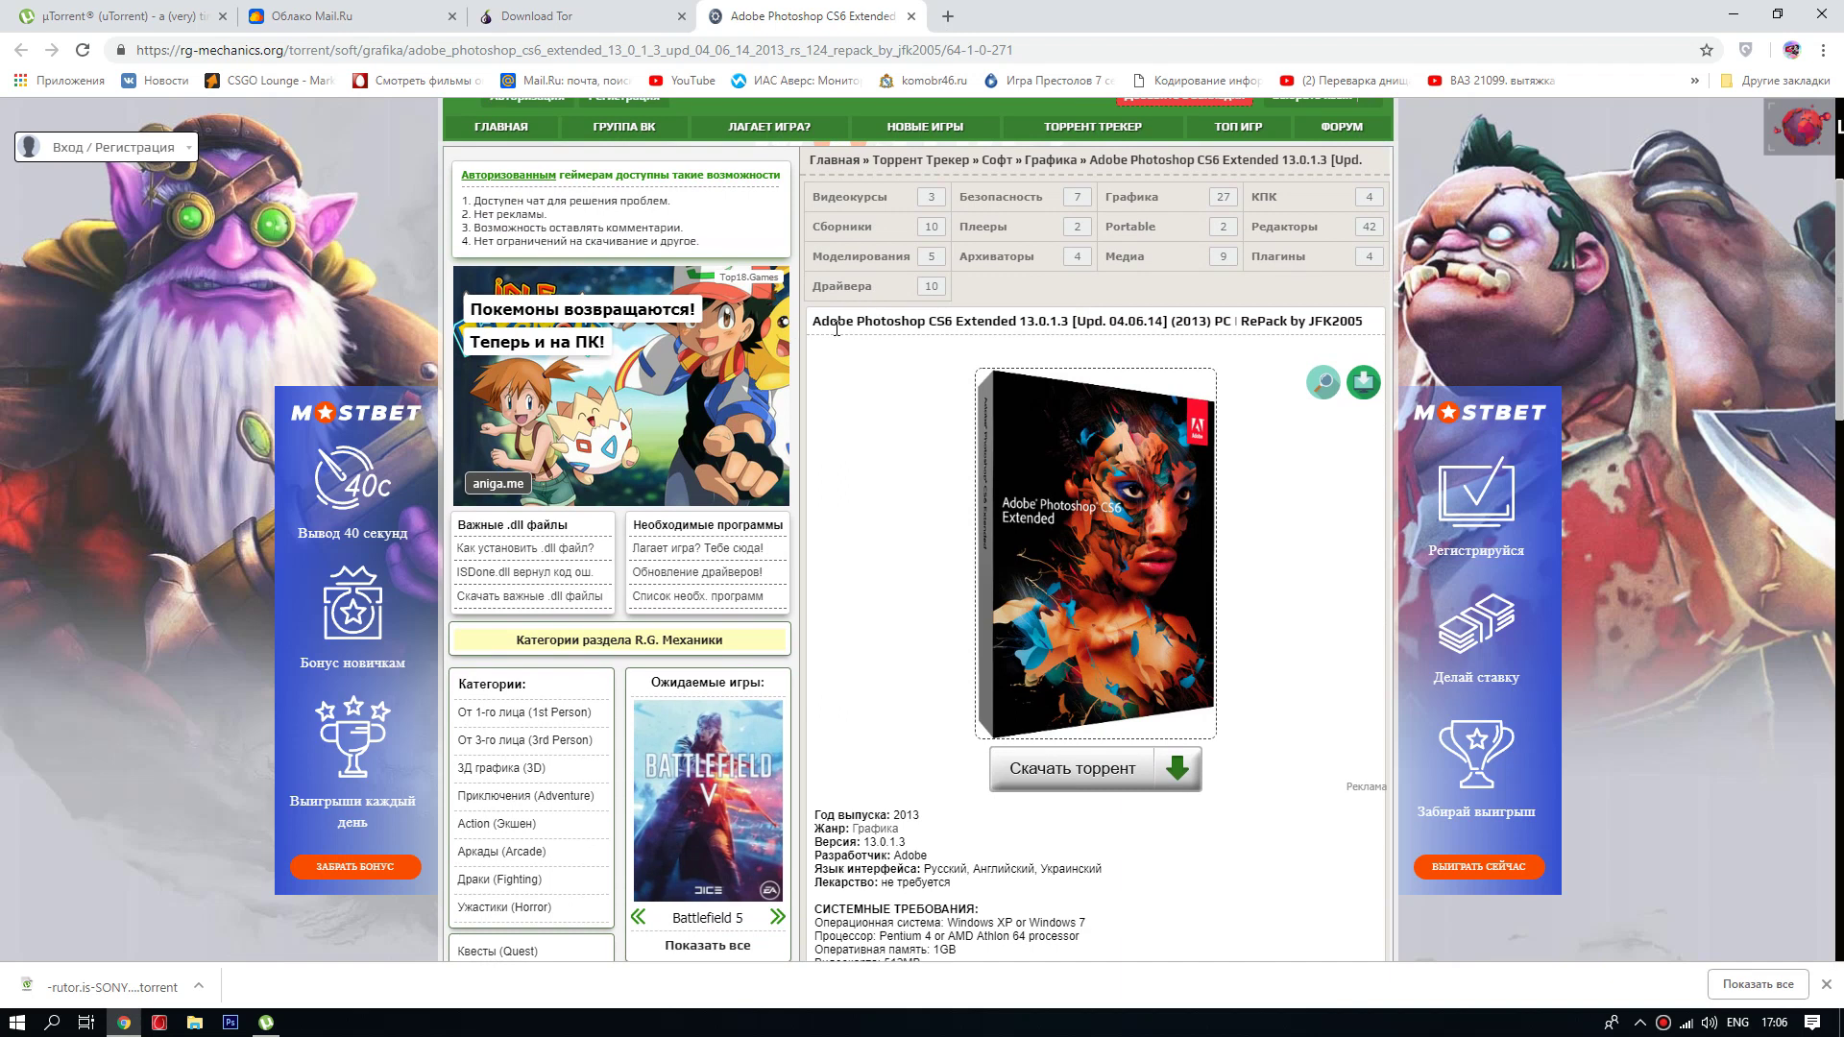
{"action": "scroll", "coordinate": [1000, 464], "scroll_direction": "down", "scroll_amount": 9}
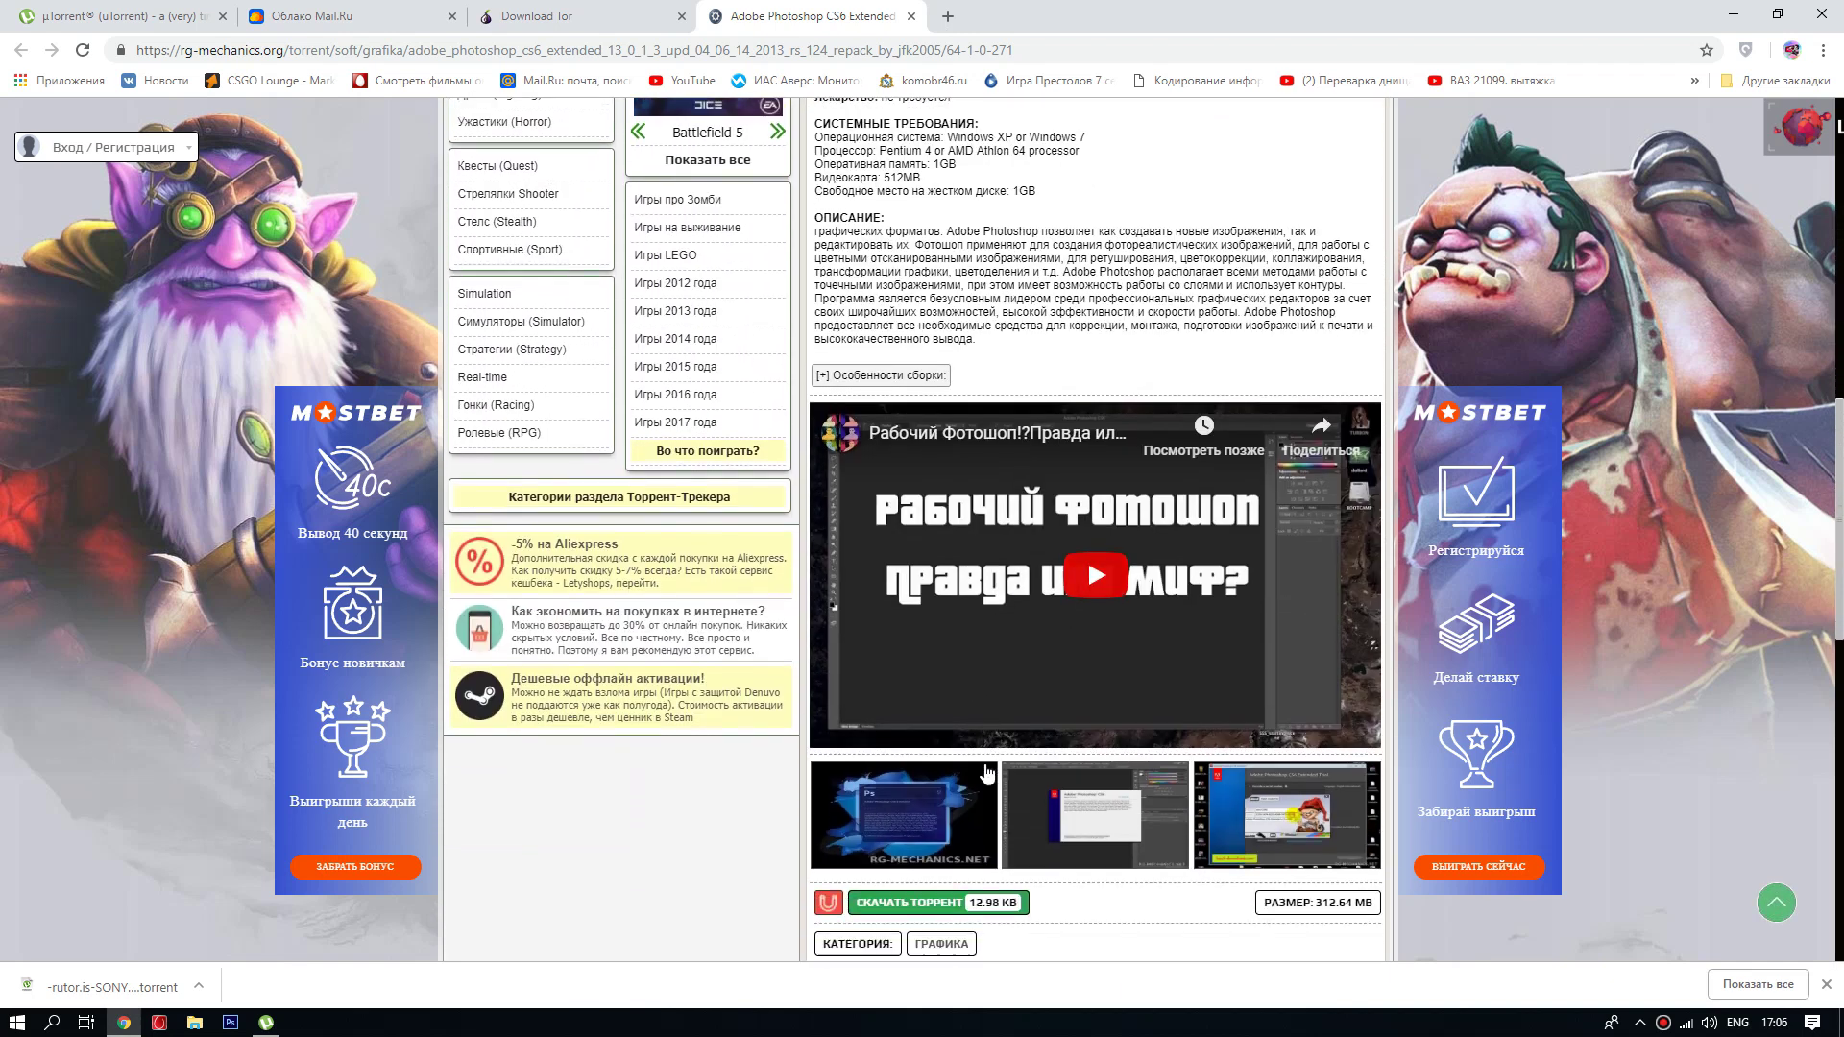
{"action": "left_click", "coordinate": [940, 775]}
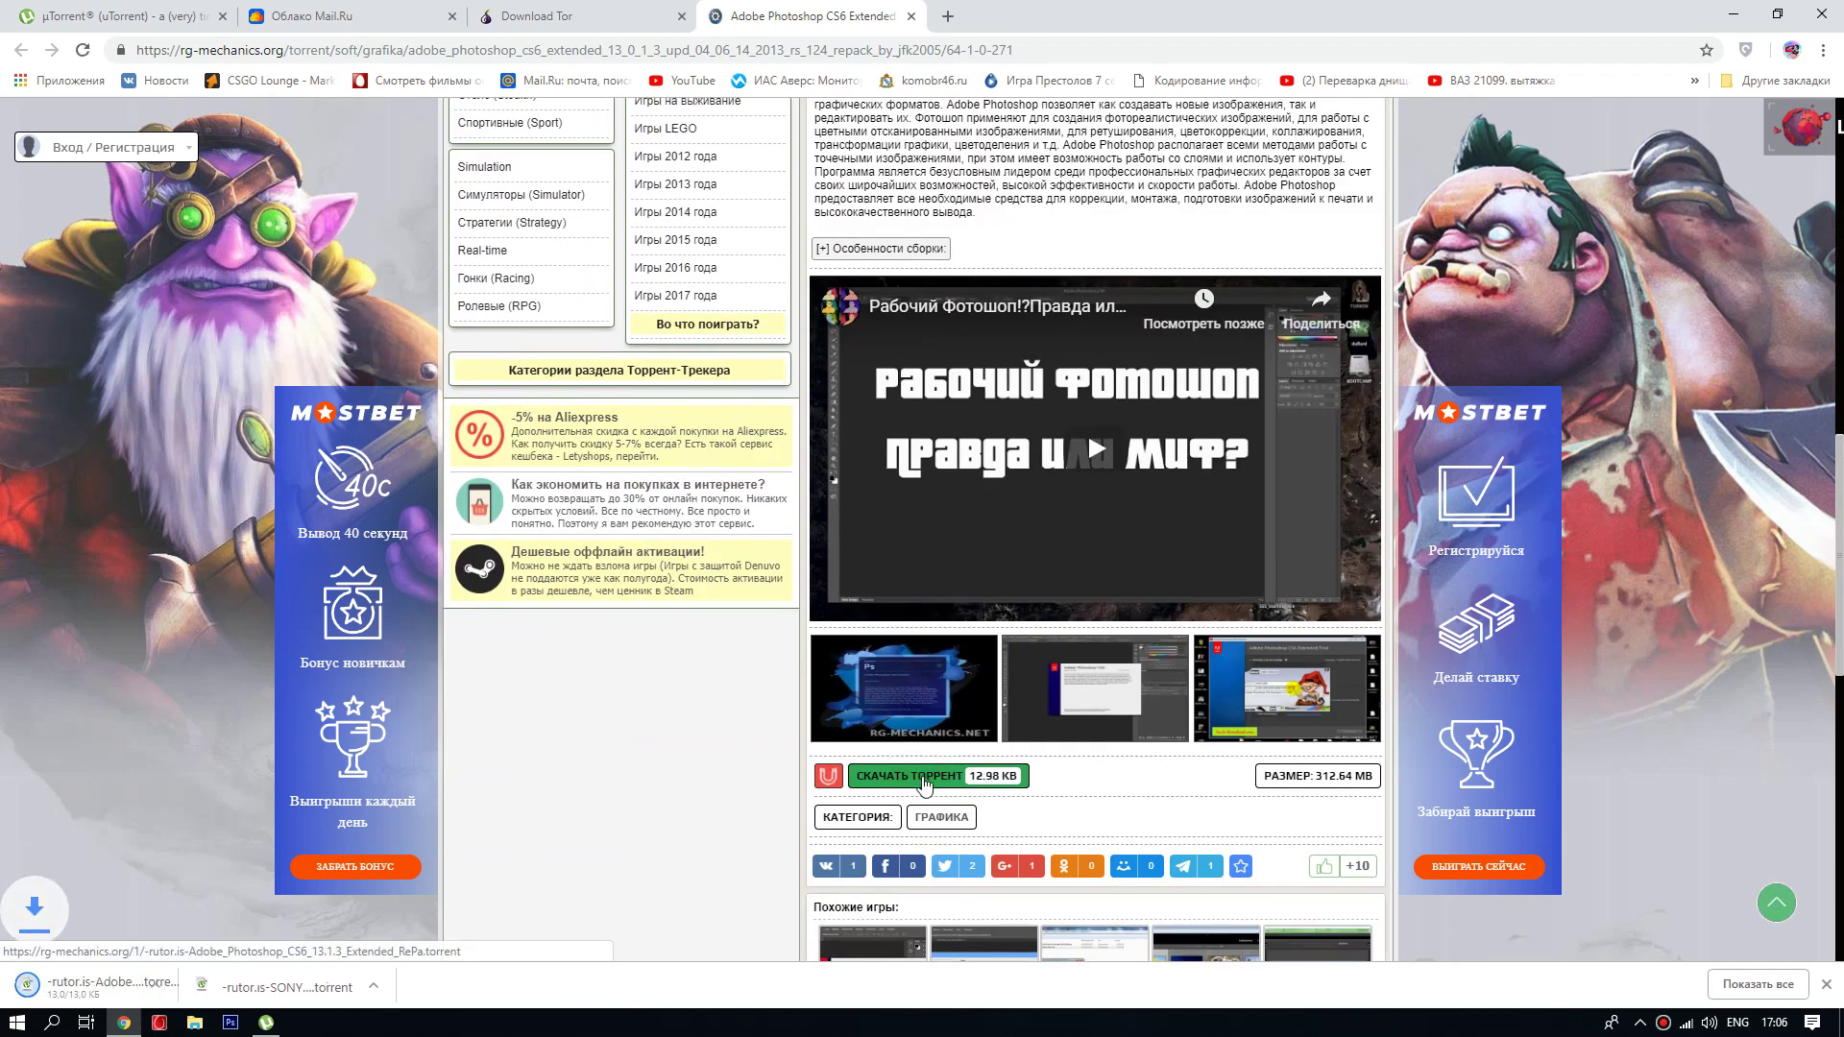
{"action": "left_click", "coordinate": [198, 986]}
{"action": "left_click", "coordinate": [249, 930]}
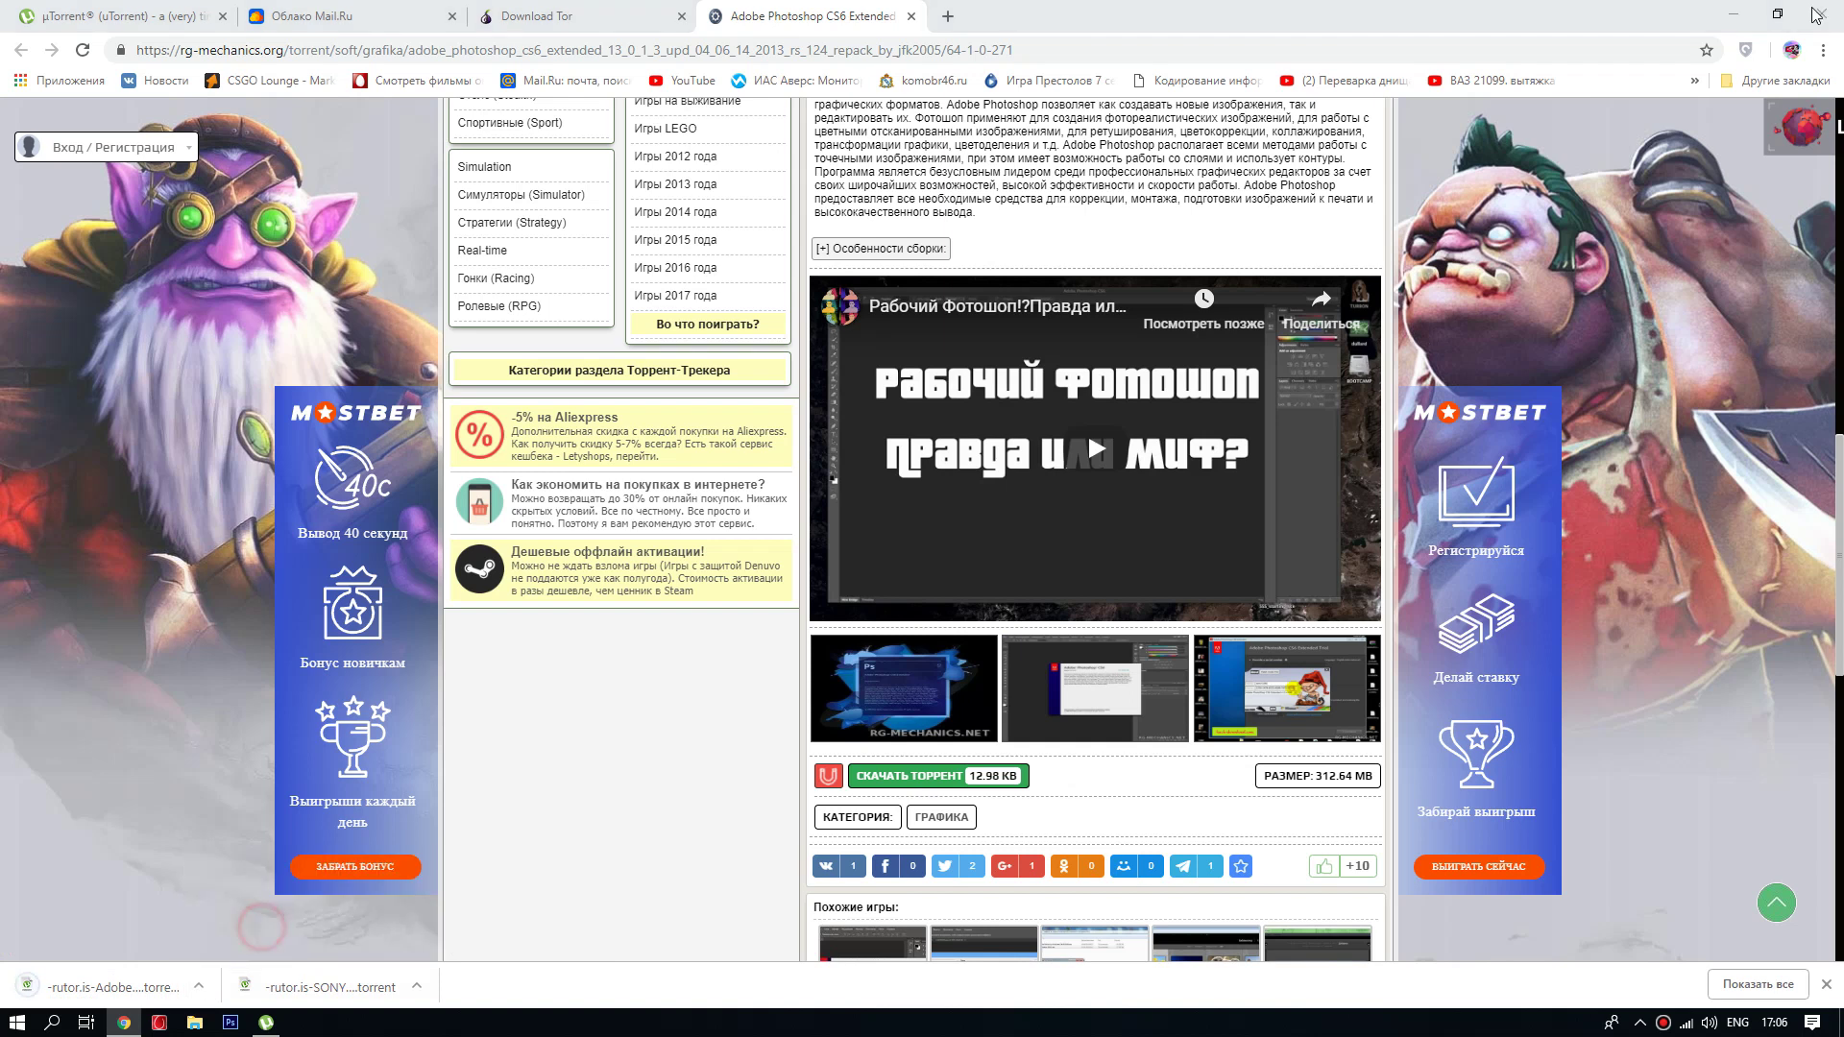
- Move the Adobe Photoshop CS6 torrent file from Загрузки to the desktop, and add it to µTorrent with the default download options
{"action": "left_click", "coordinate": [1735, 17]}
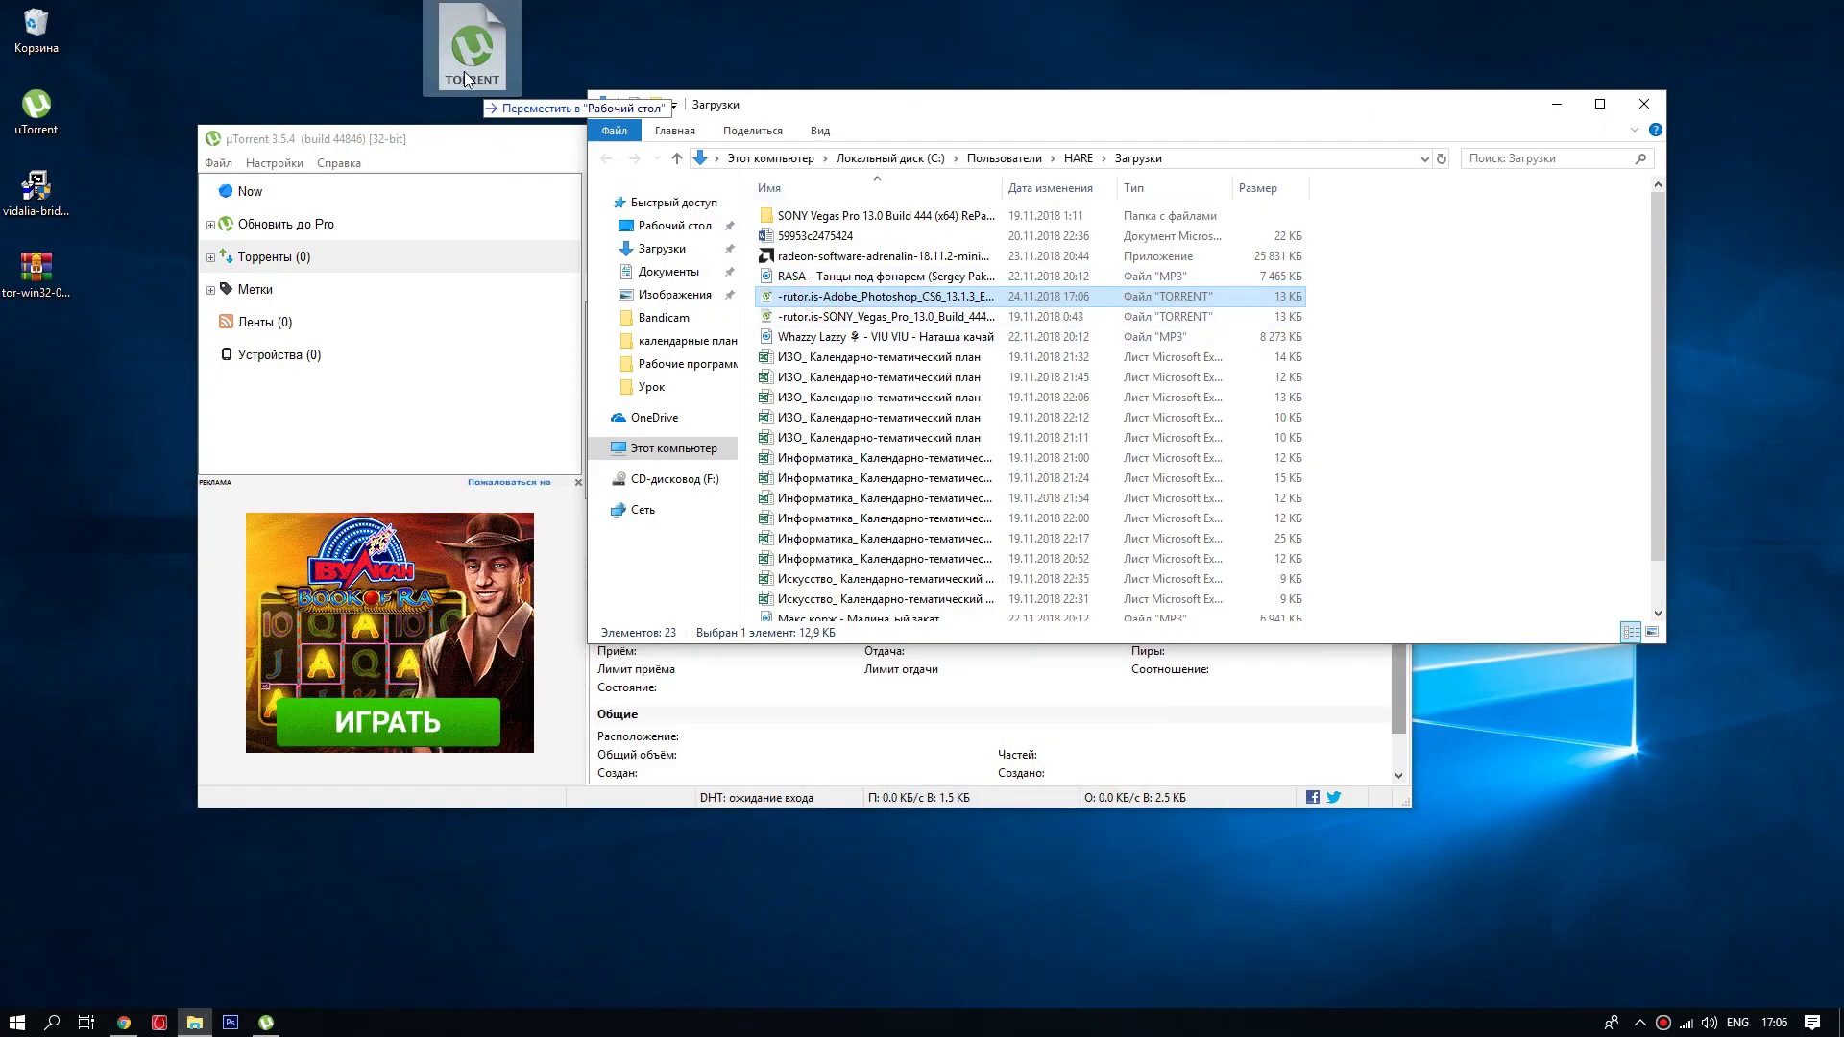
{"action": "left_click", "coordinate": [1645, 104]}
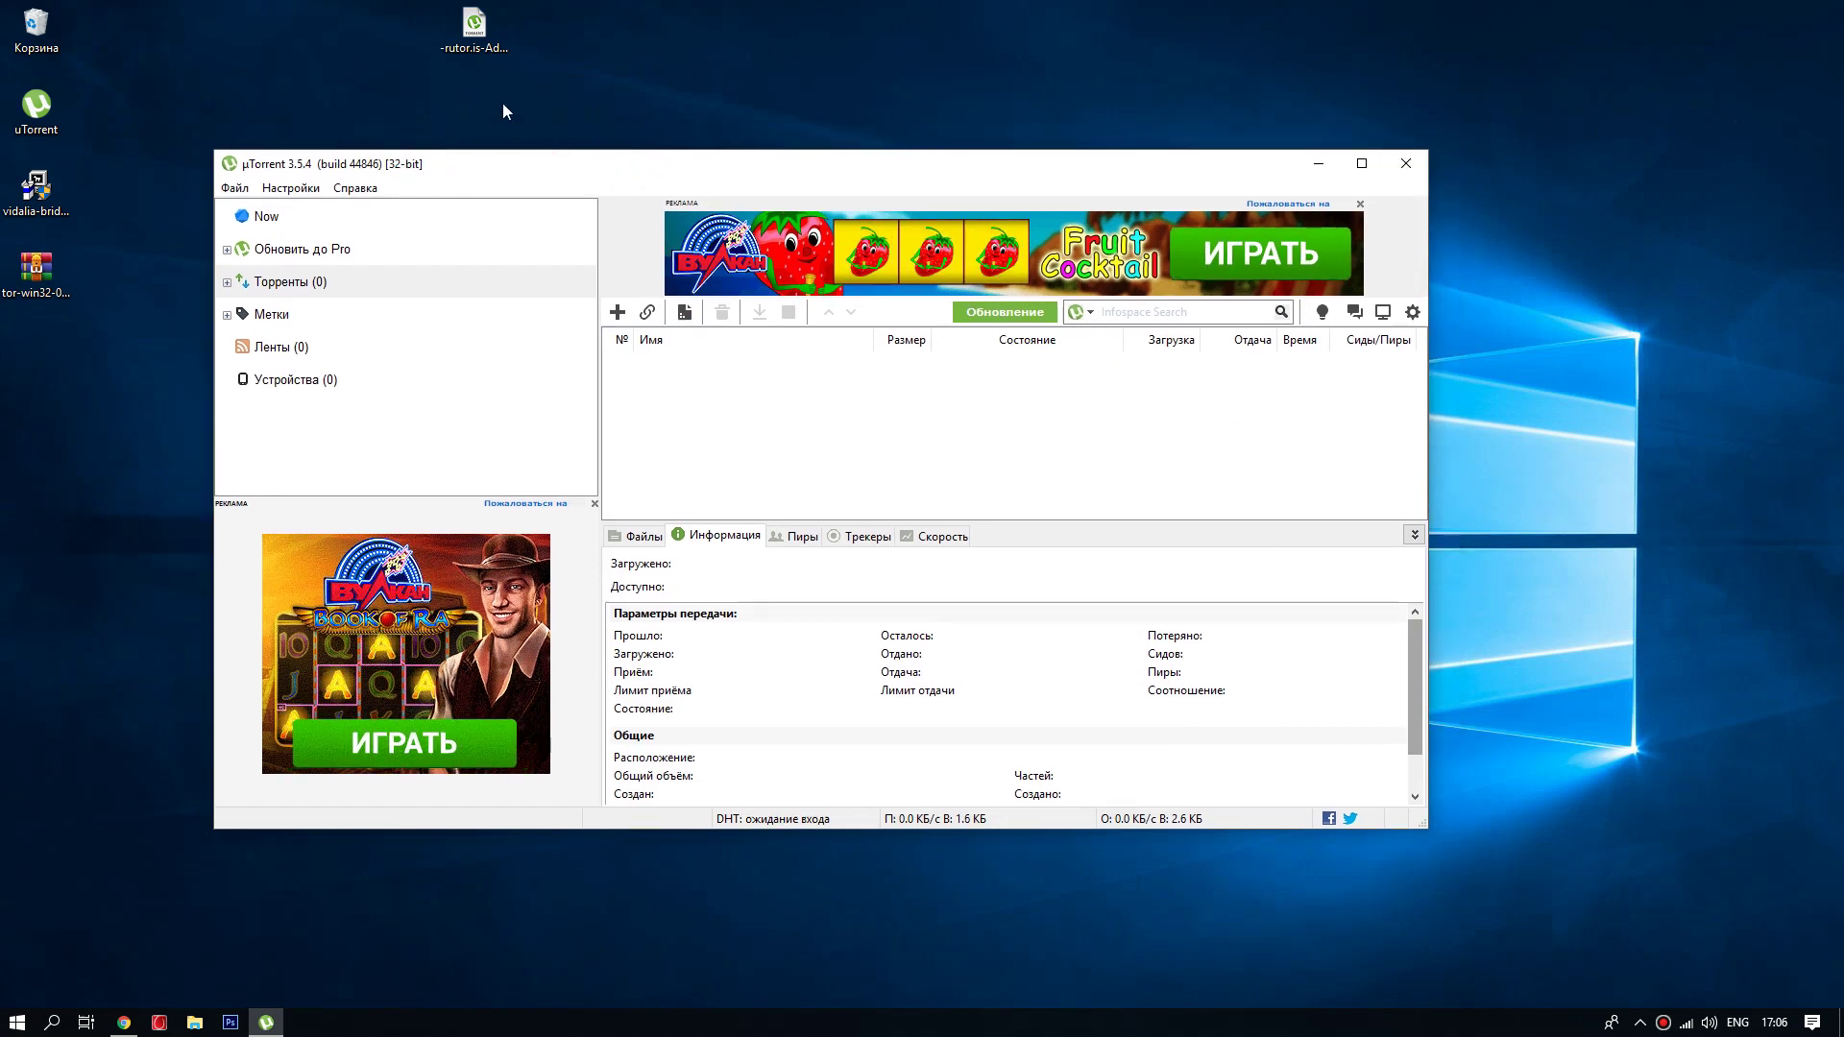
{"action": "left_click_drag", "start_coordinate": [470, 38], "coordinate": [659, 391]}
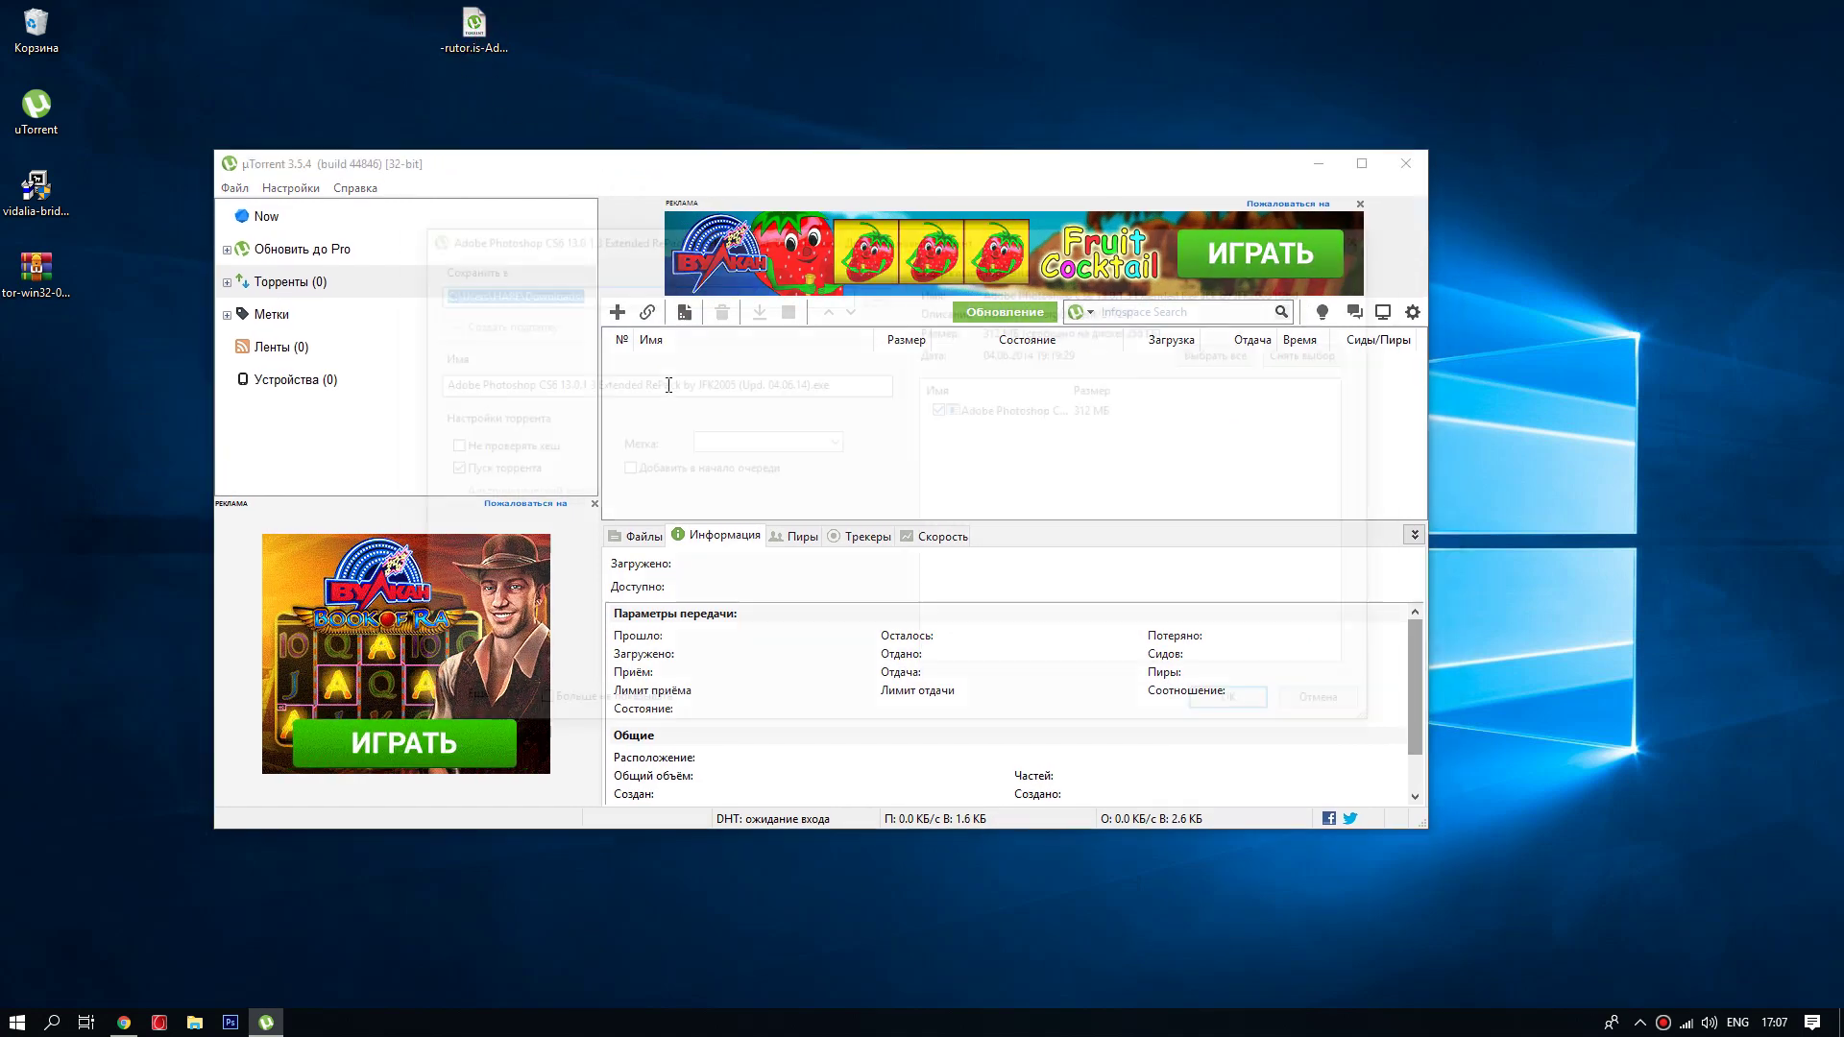
{"action": "left_click", "coordinate": [1239, 708]}
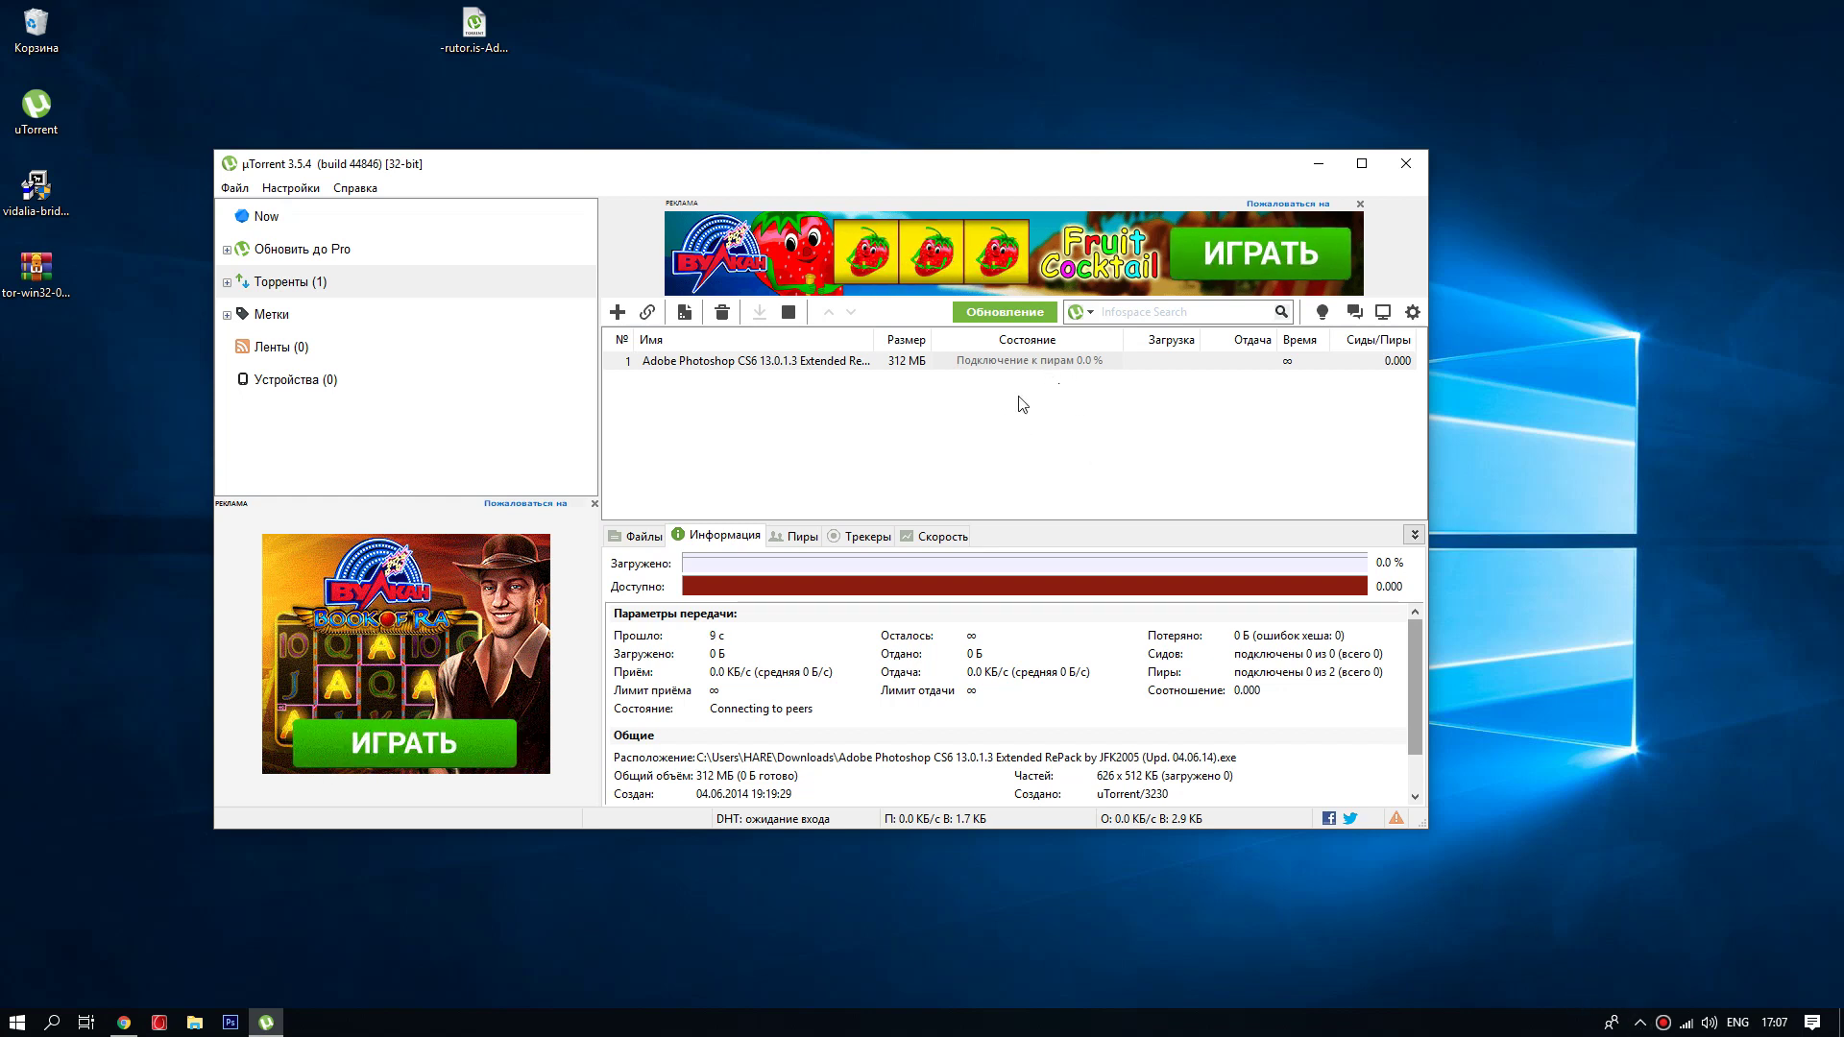
- Set the proxy server type to (нет) in µTorrent's connection settings, and apply the change
{"action": "left_click", "coordinate": [288, 188]}
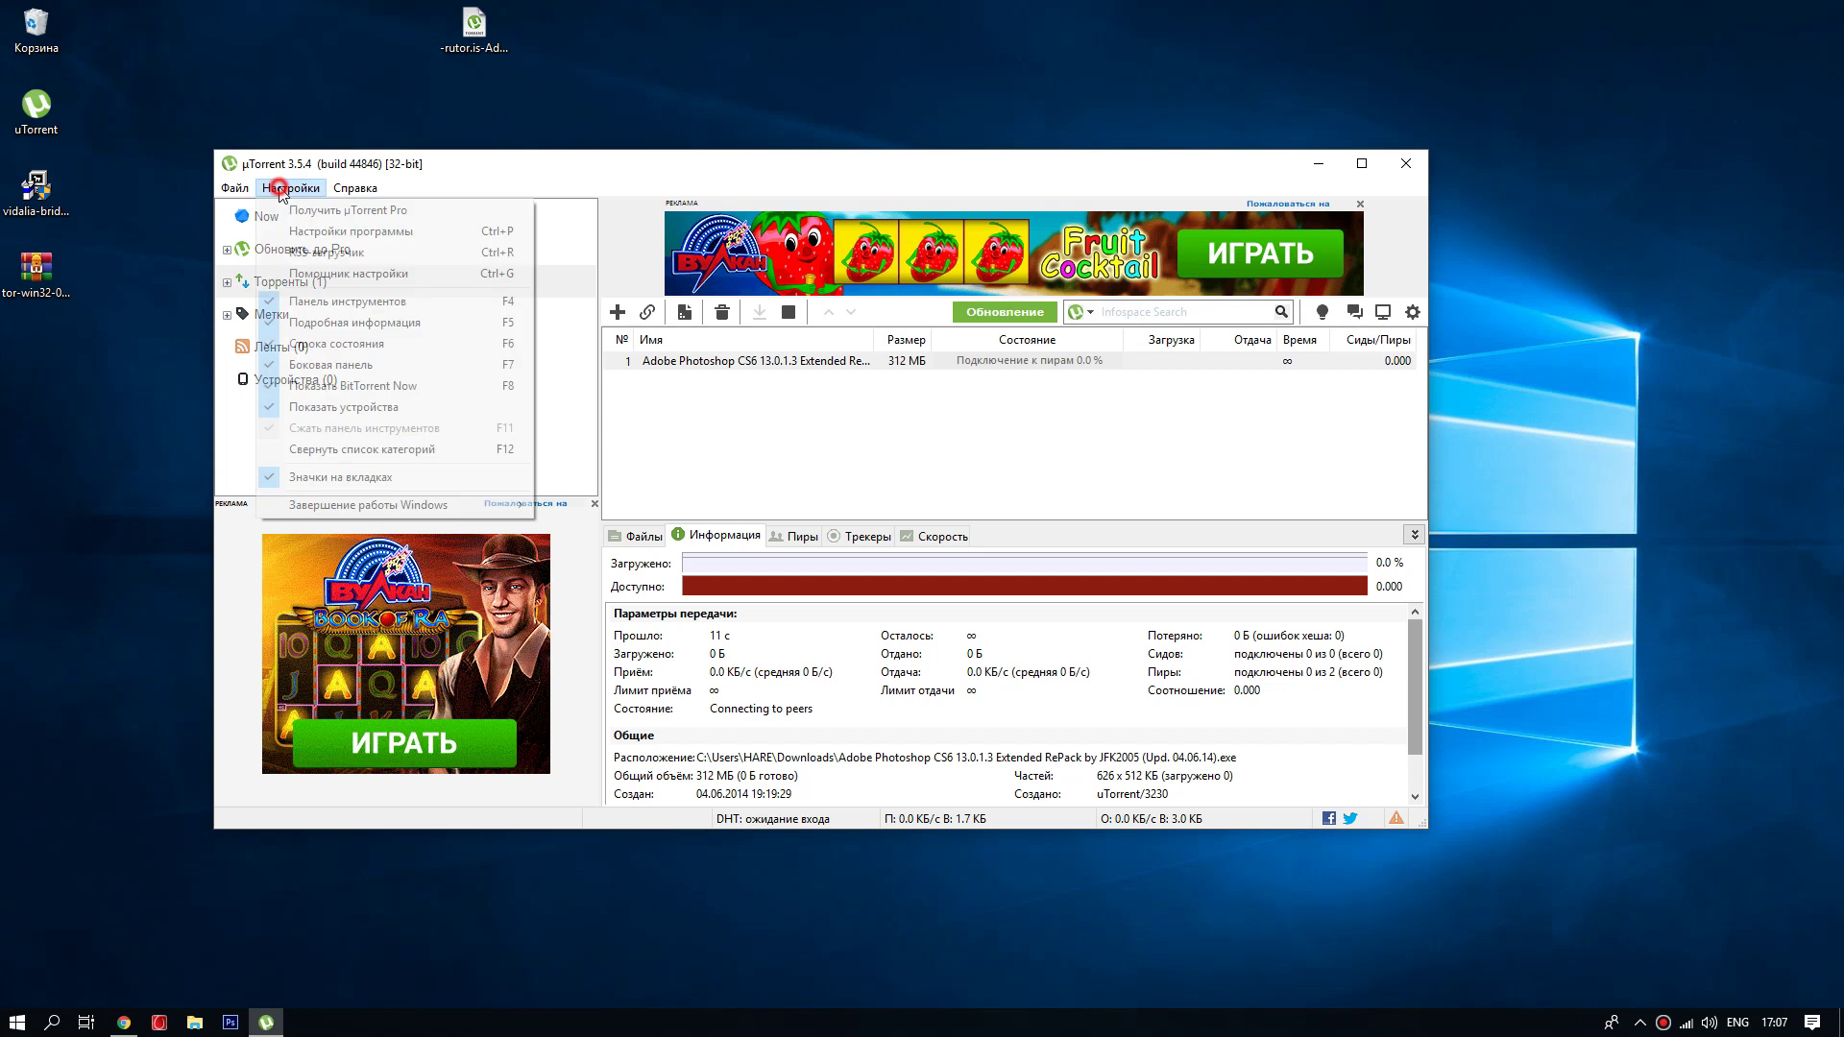
{"action": "left_click", "coordinate": [331, 235]}
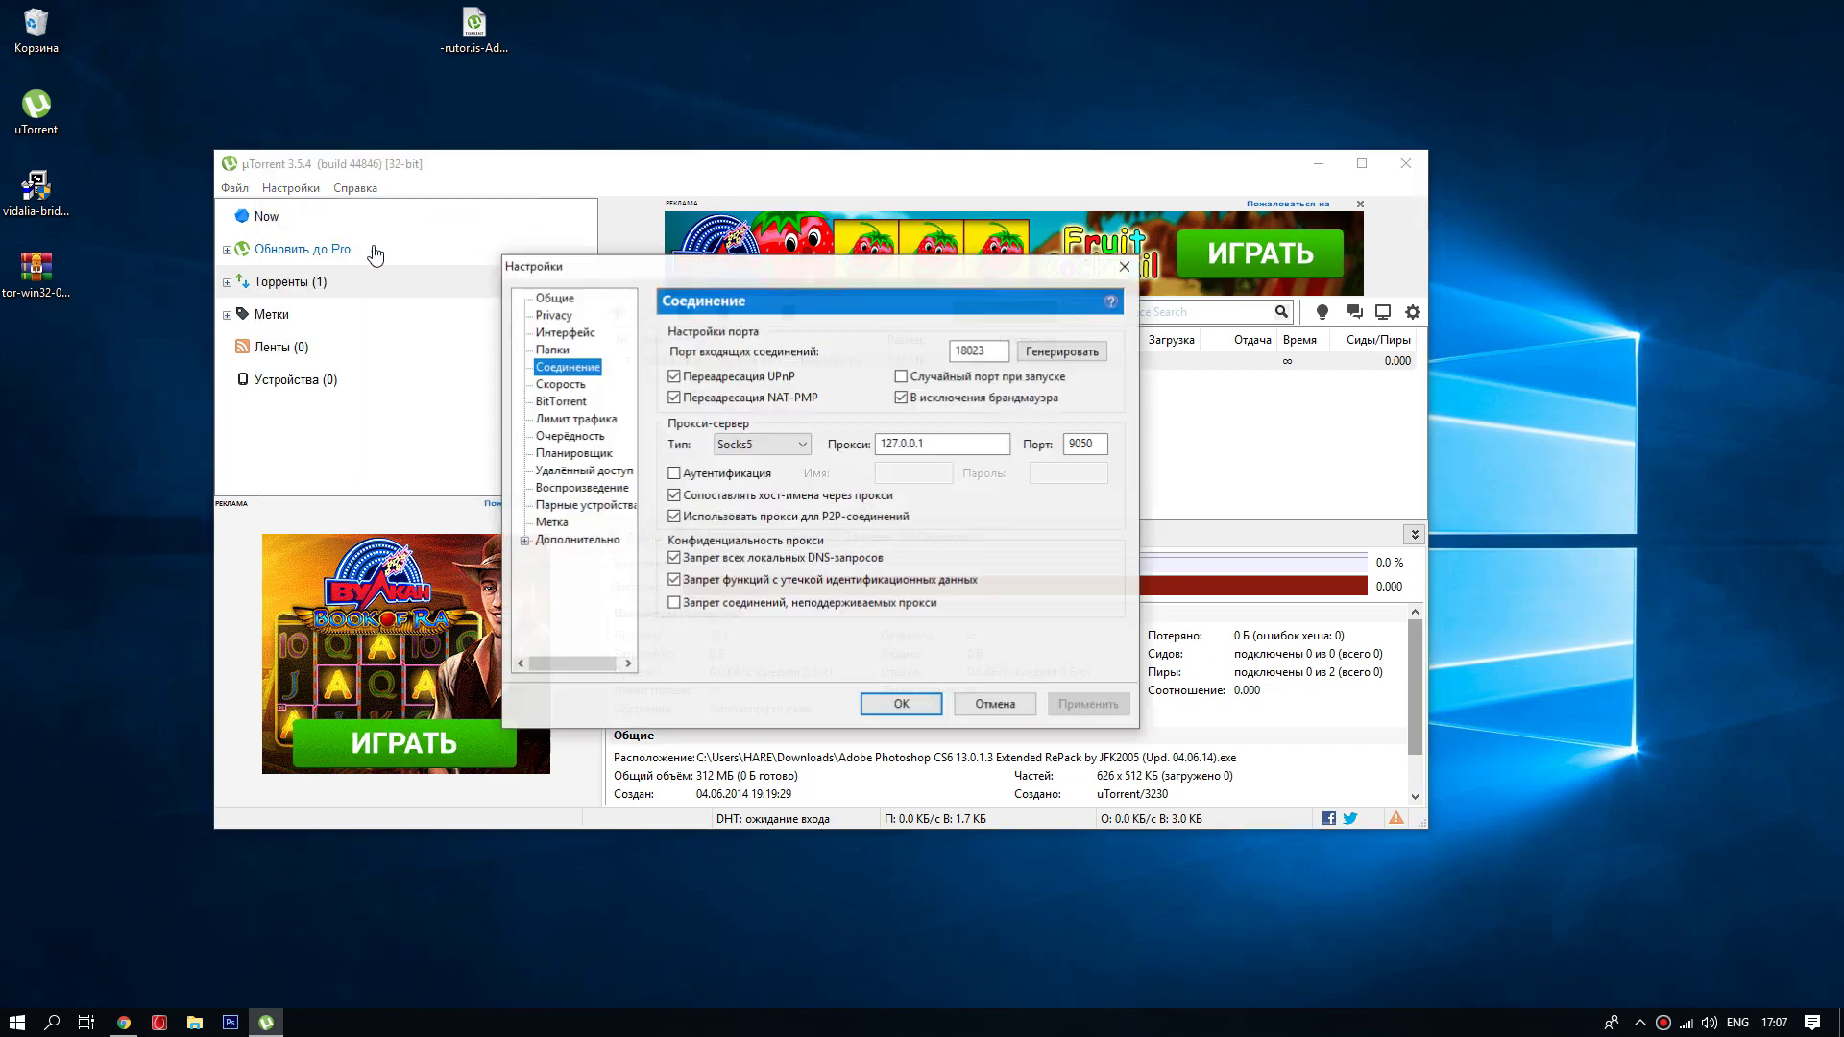
{"action": "left_click", "coordinate": [750, 448]}
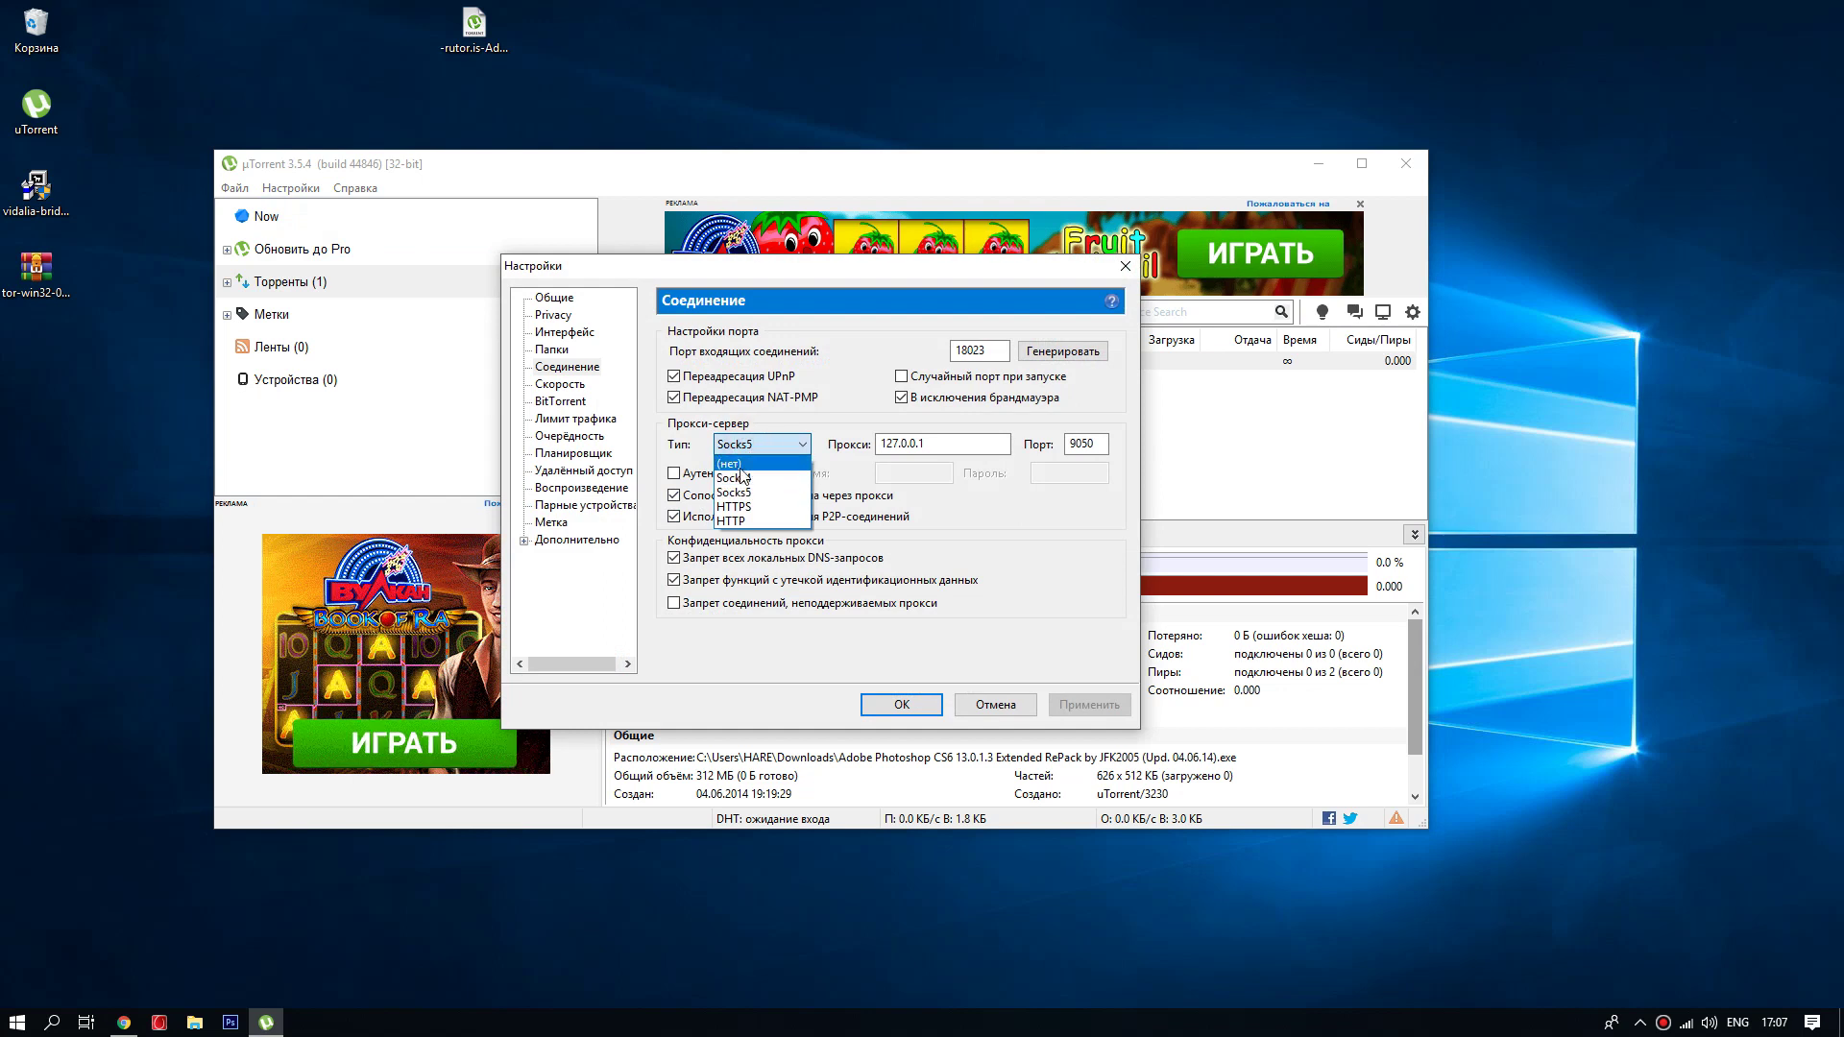
{"action": "left_click", "coordinate": [737, 465]}
{"action": "left_click", "coordinate": [1089, 705]}
{"action": "left_click", "coordinate": [901, 704]}
- Exit µTorrent completely and launch it again, moving its window slightly on the desktop
{"action": "left_click", "coordinate": [234, 188]}
{"action": "left_click", "coordinate": [267, 352]}
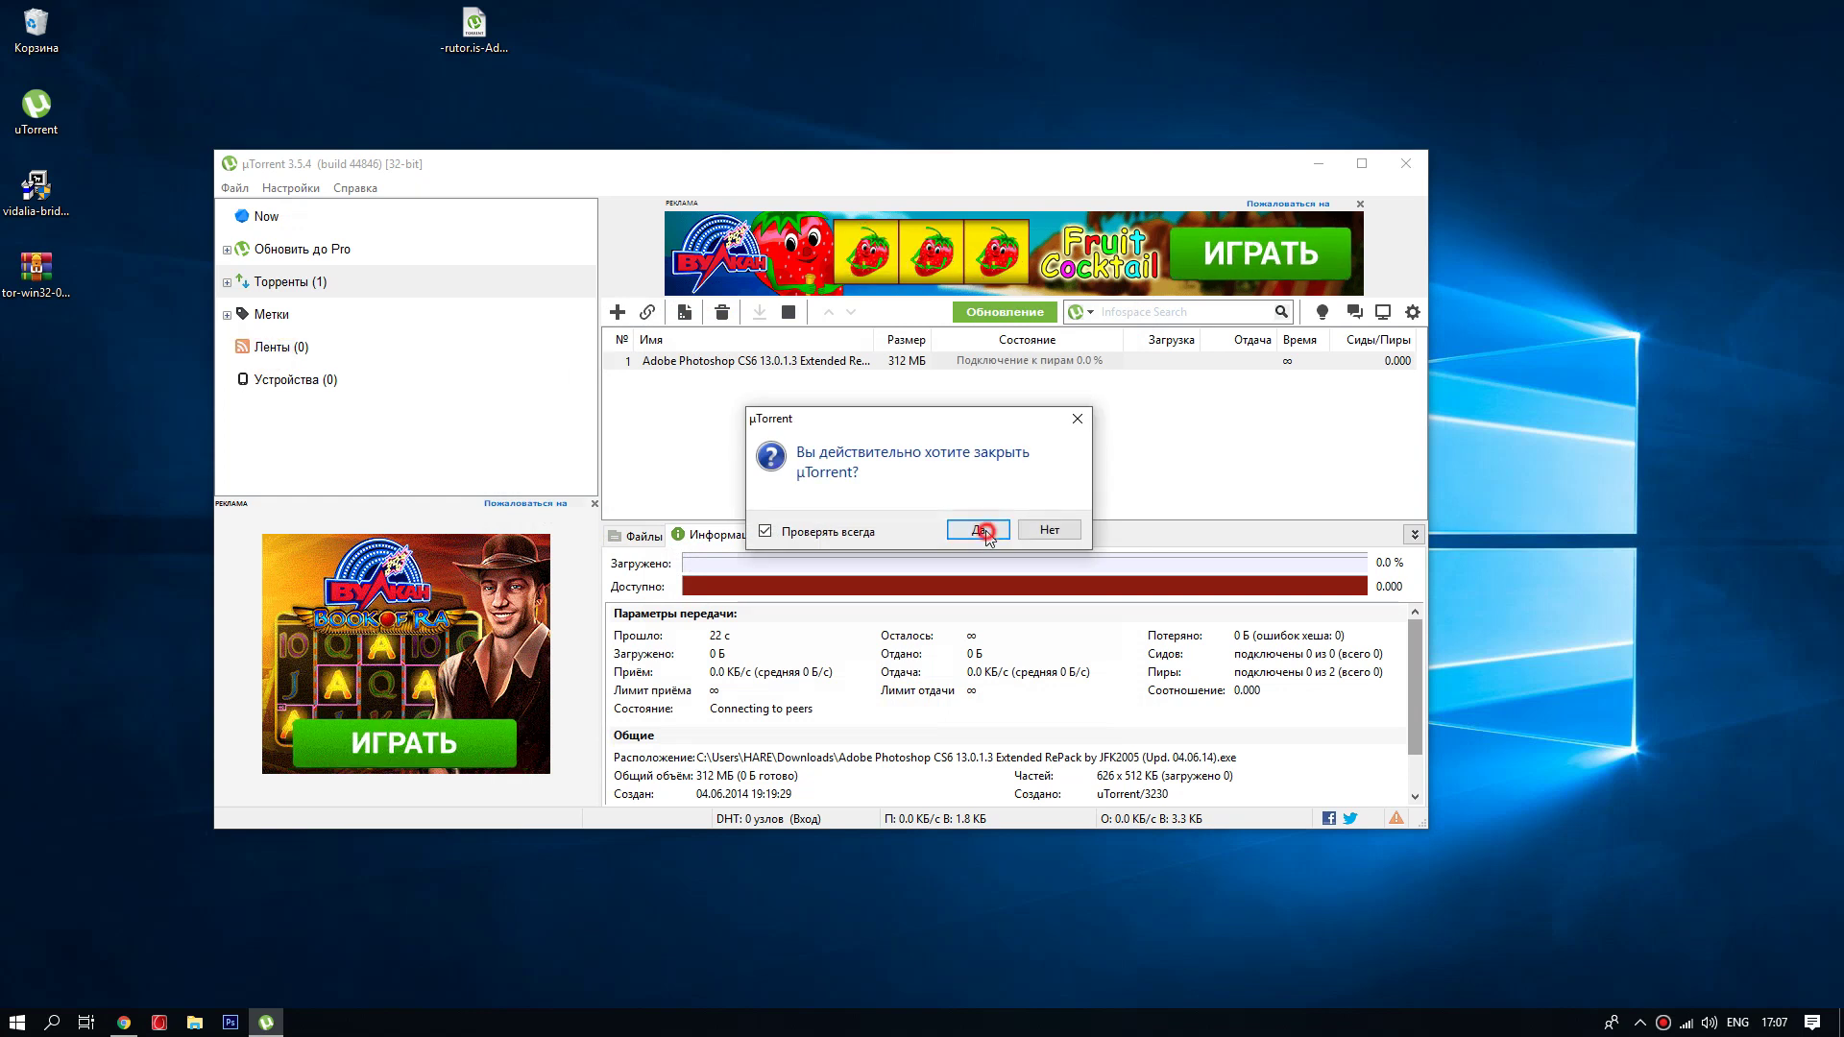
{"action": "left_click", "coordinate": [974, 526]}
{"action": "left_click", "coordinate": [16, 1022]}
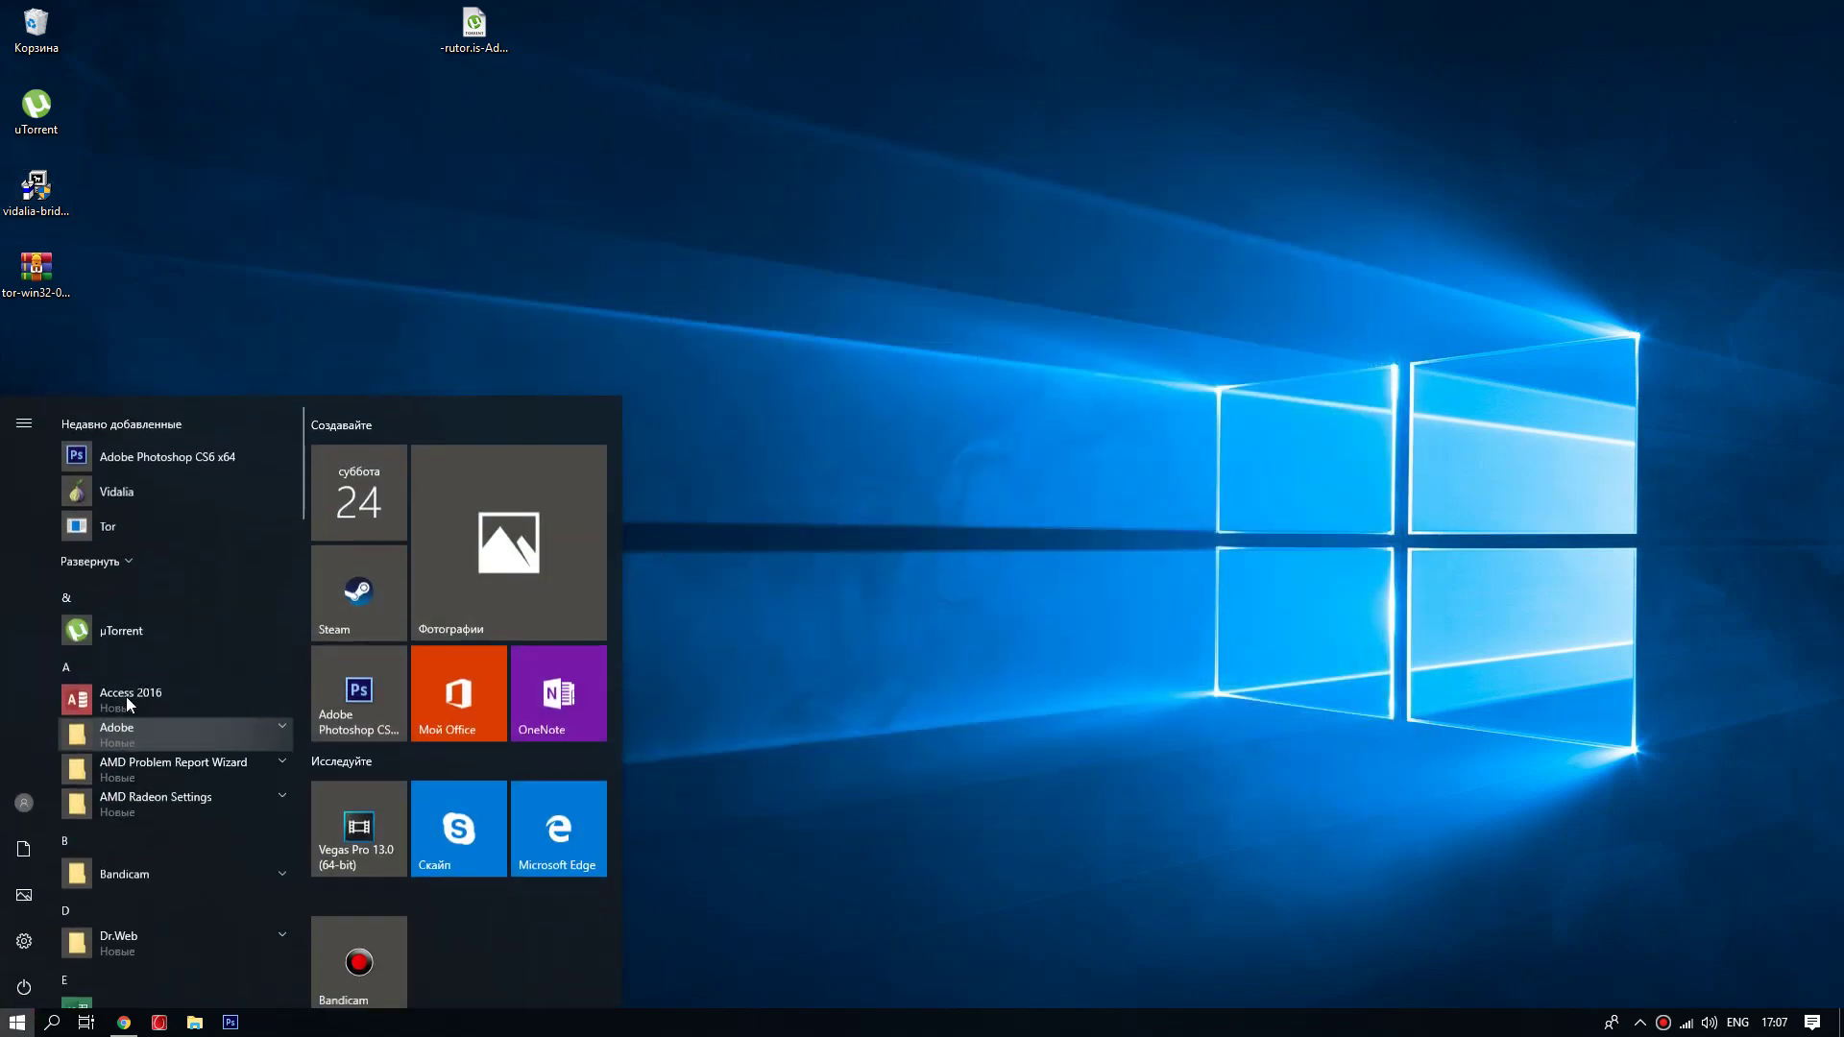
{"action": "left_click", "coordinate": [114, 625]}
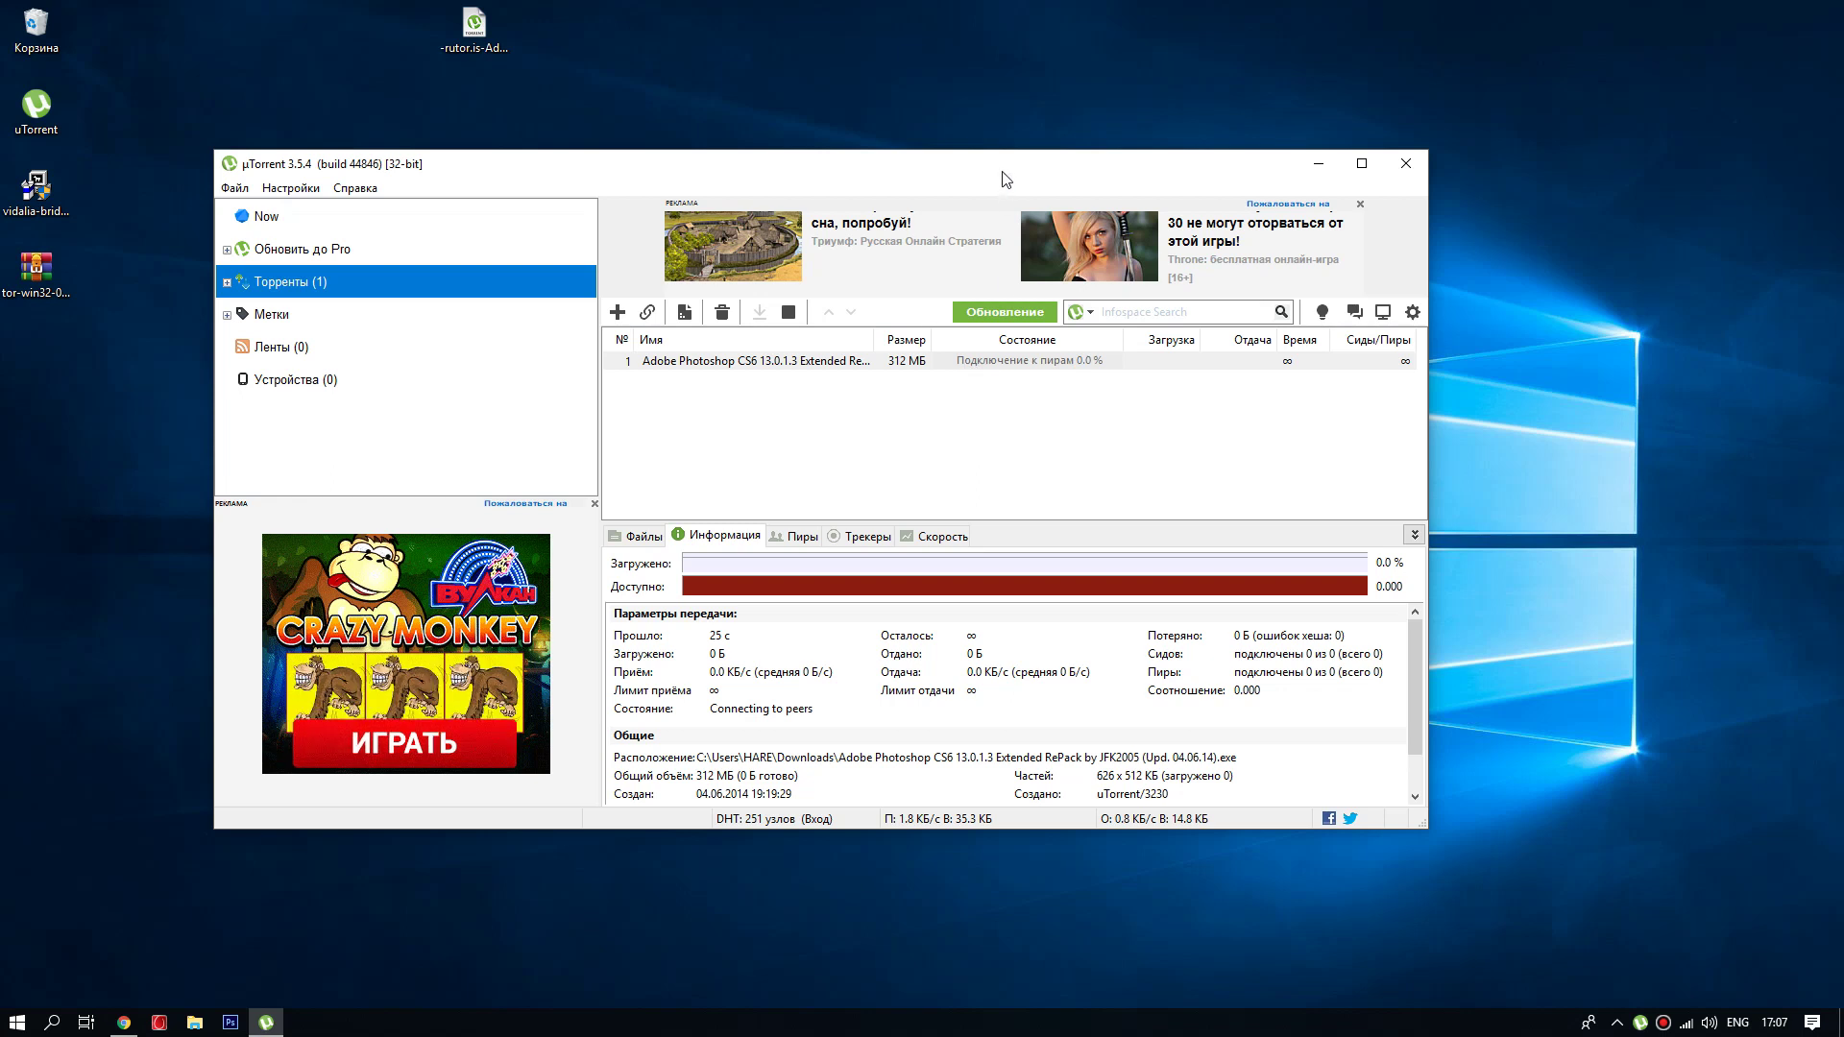
{"action": "left_click_drag", "start_coordinate": [1005, 178], "coordinate": [977, 147]}
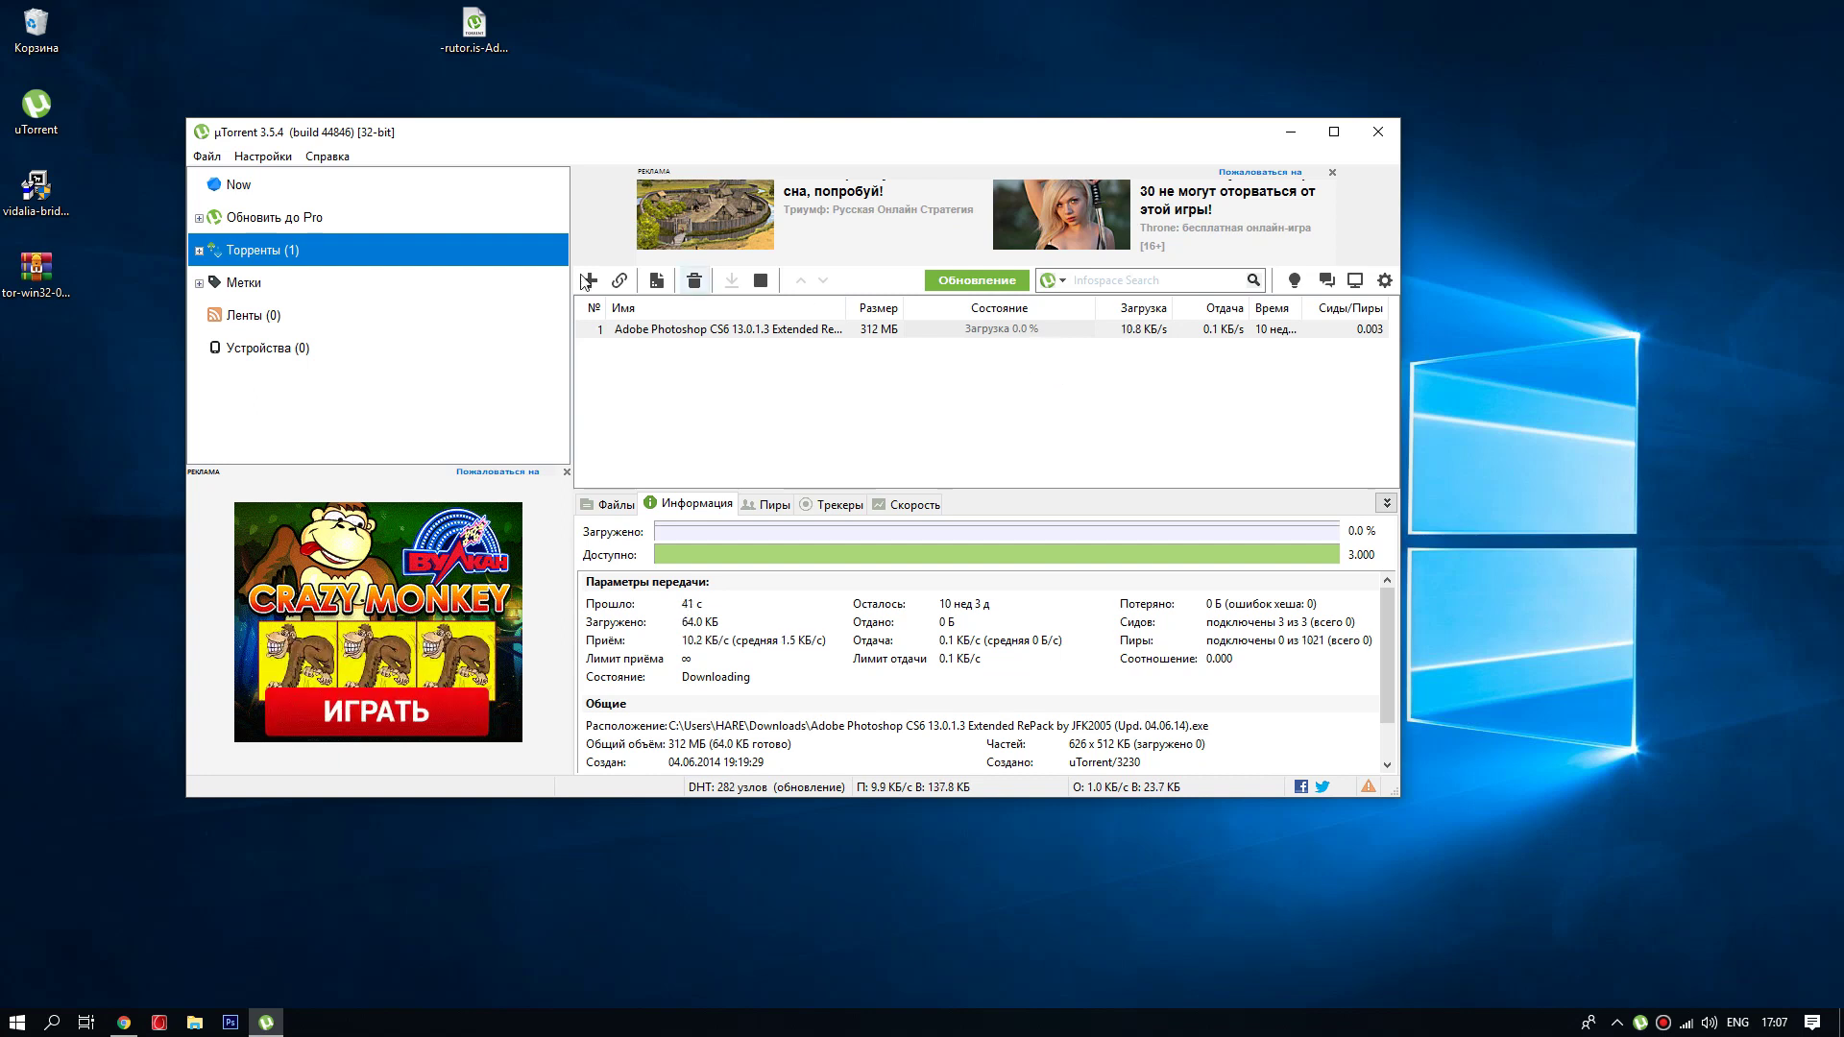
- Set the proxy server type back to Socks5 in µTorrent's connection settings, apply it, and reposition the program window
{"action": "left_click", "coordinate": [270, 165]}
{"action": "left_click", "coordinate": [279, 185]}
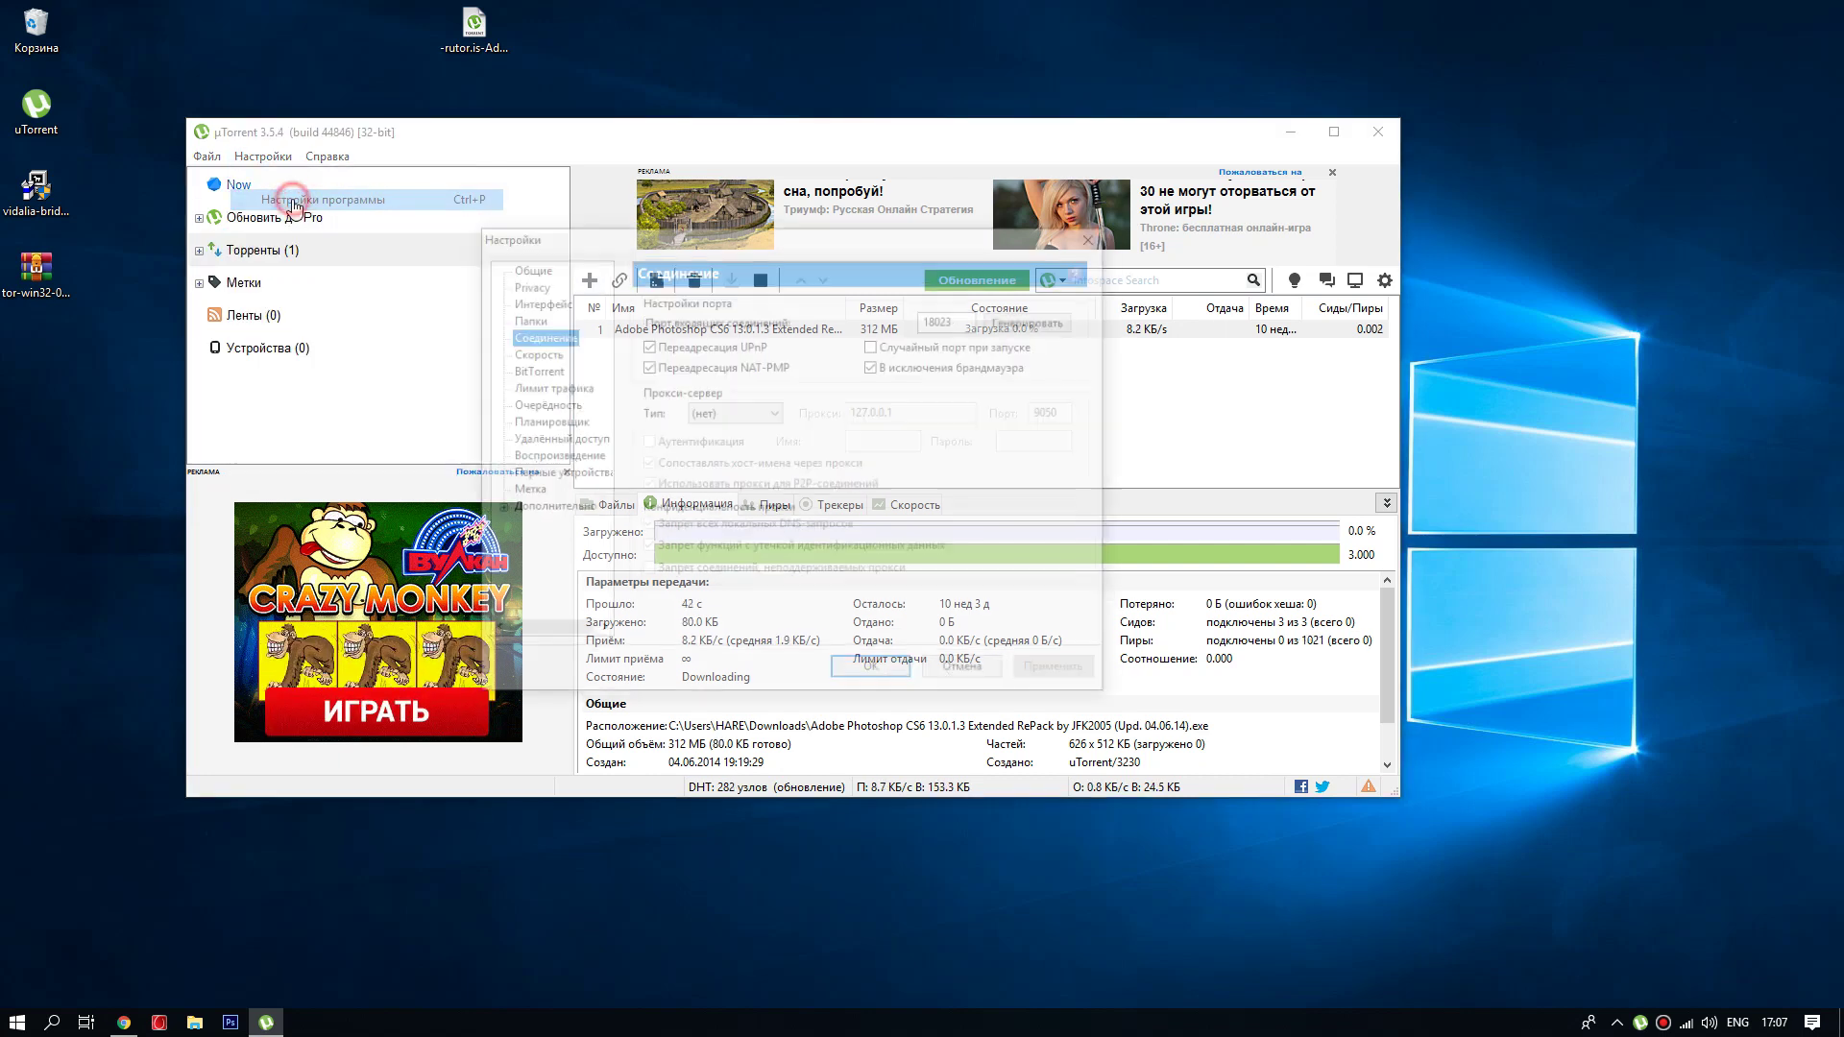
{"action": "left_click", "coordinate": [722, 413]}
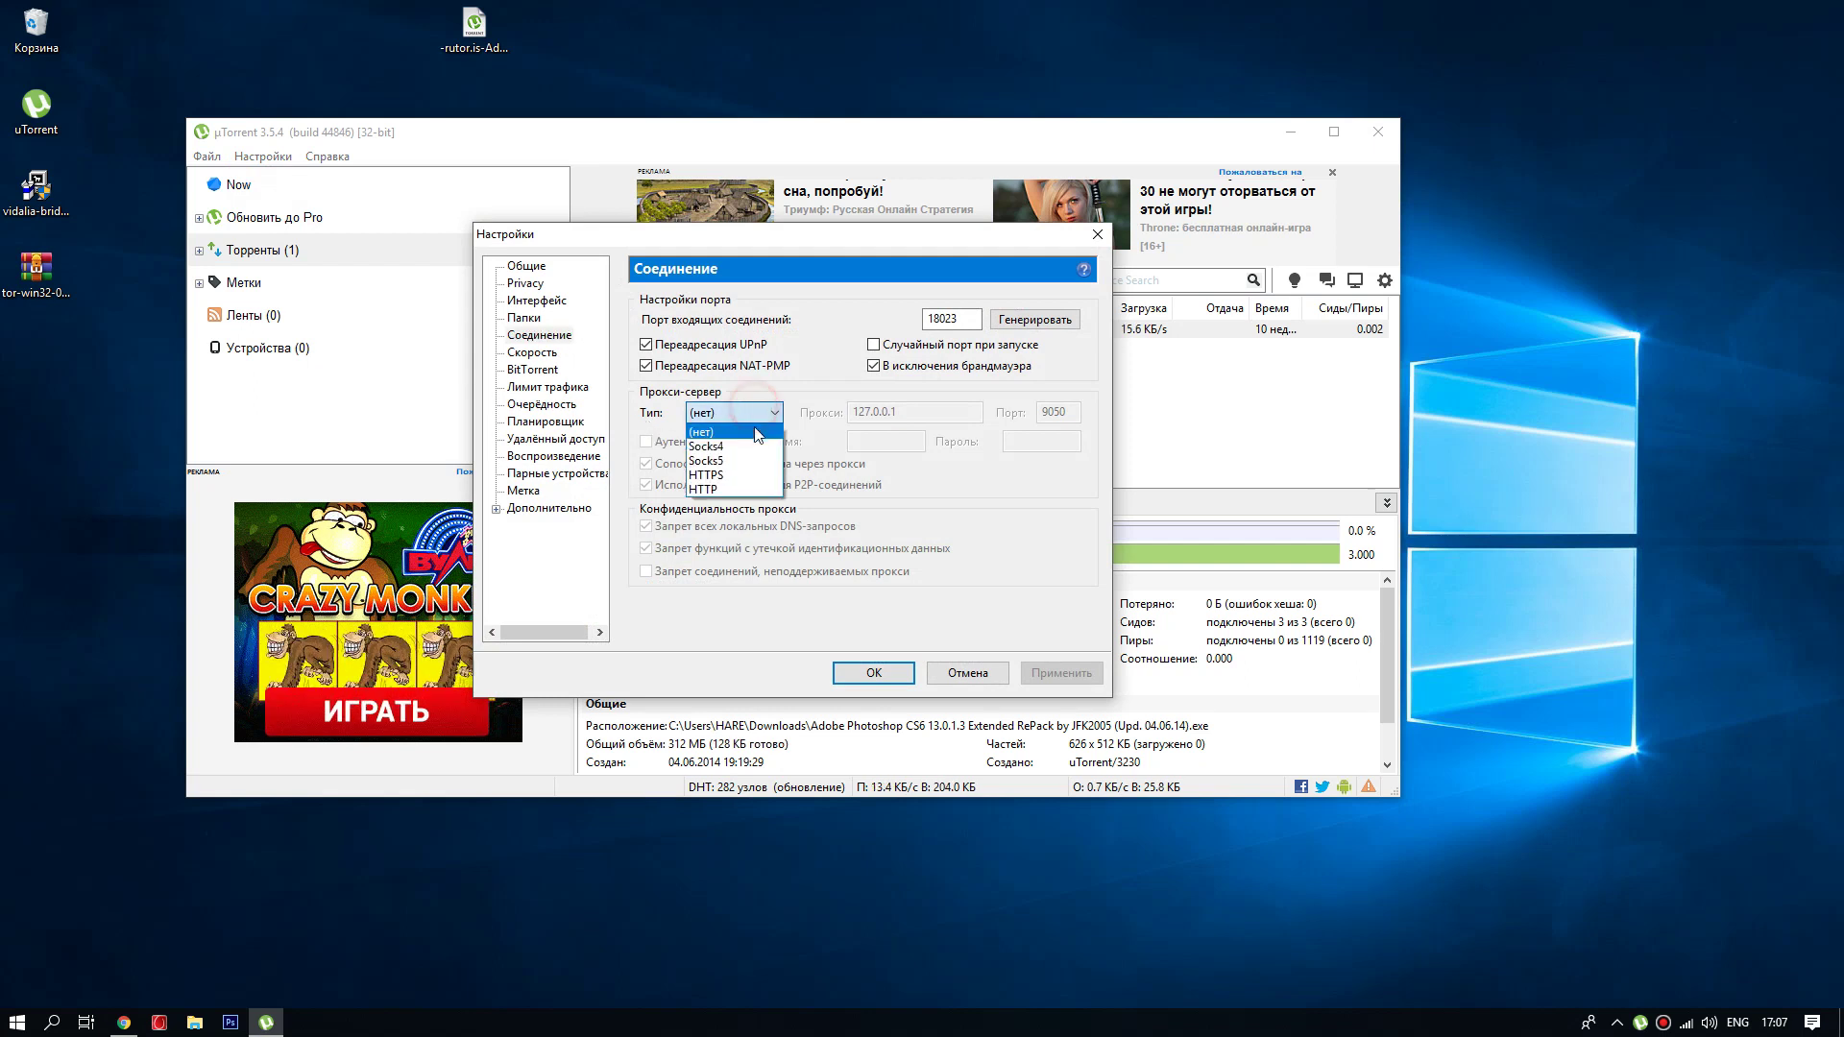
{"action": "left_click", "coordinate": [714, 461]}
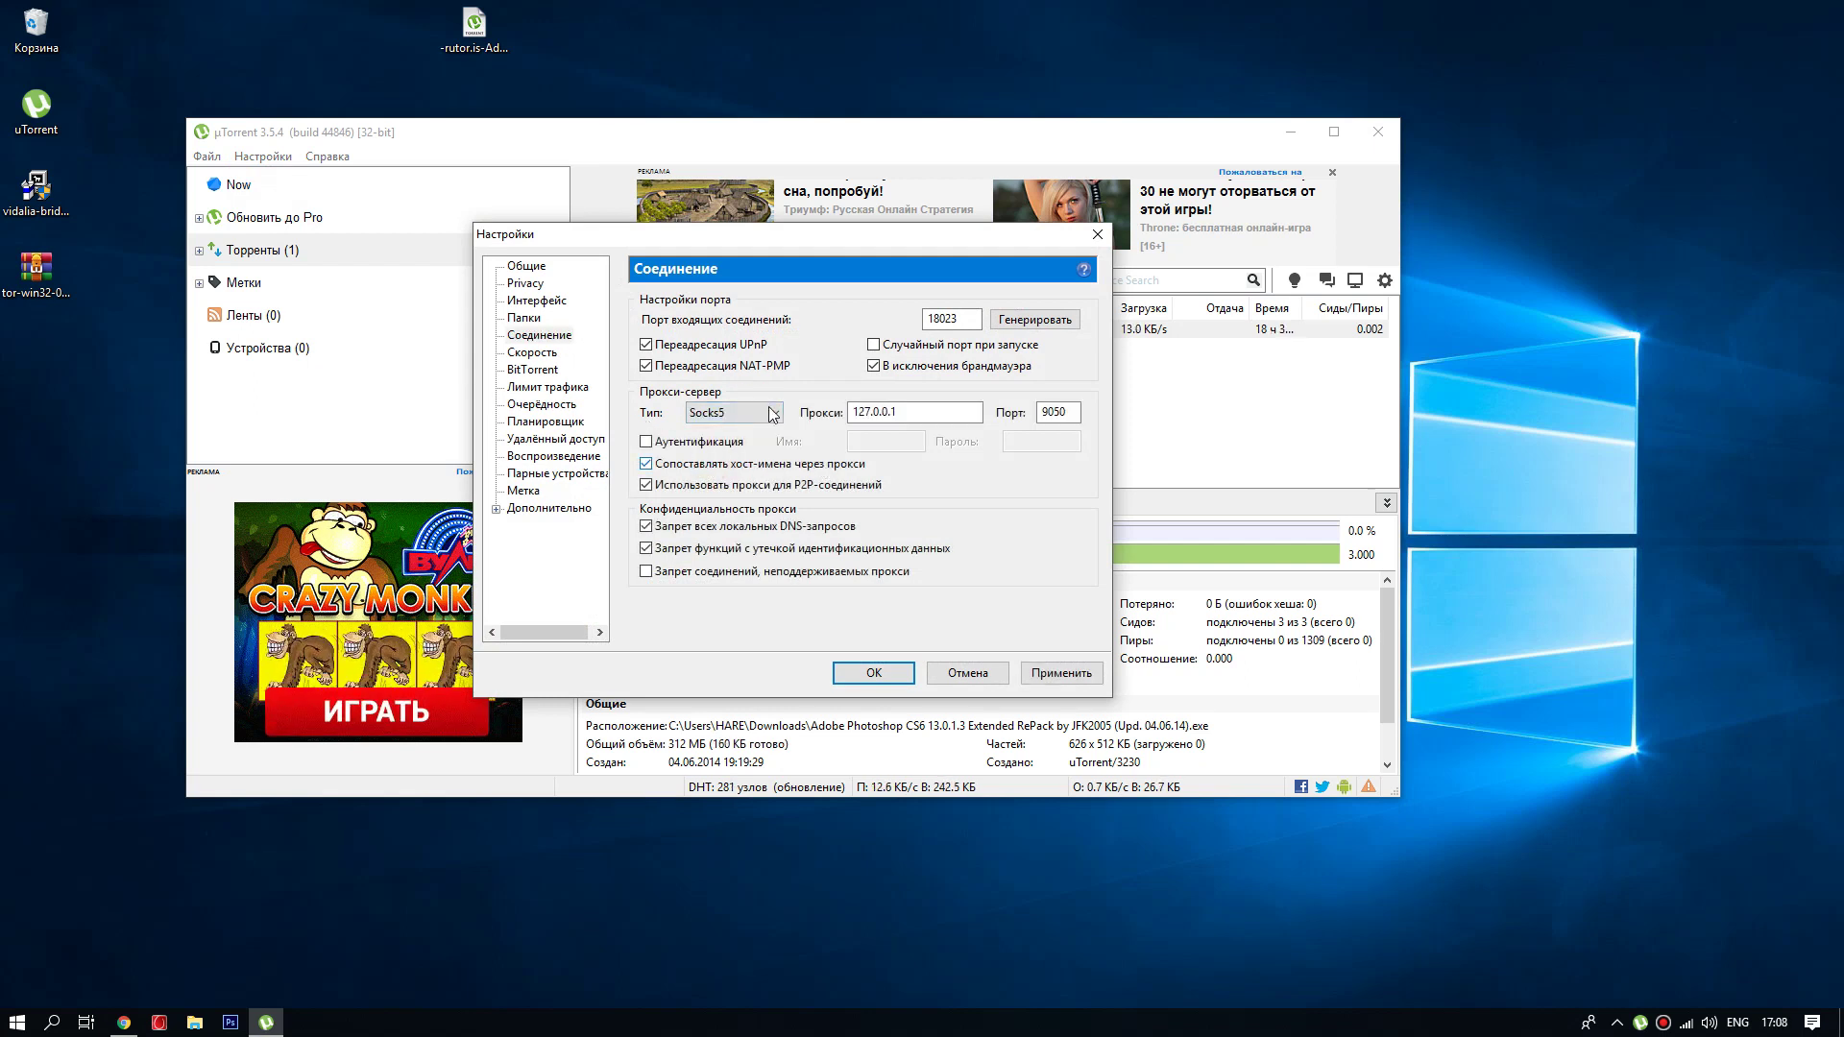
{"action": "left_click", "coordinate": [1054, 673]}
{"action": "left_click", "coordinate": [873, 672]}
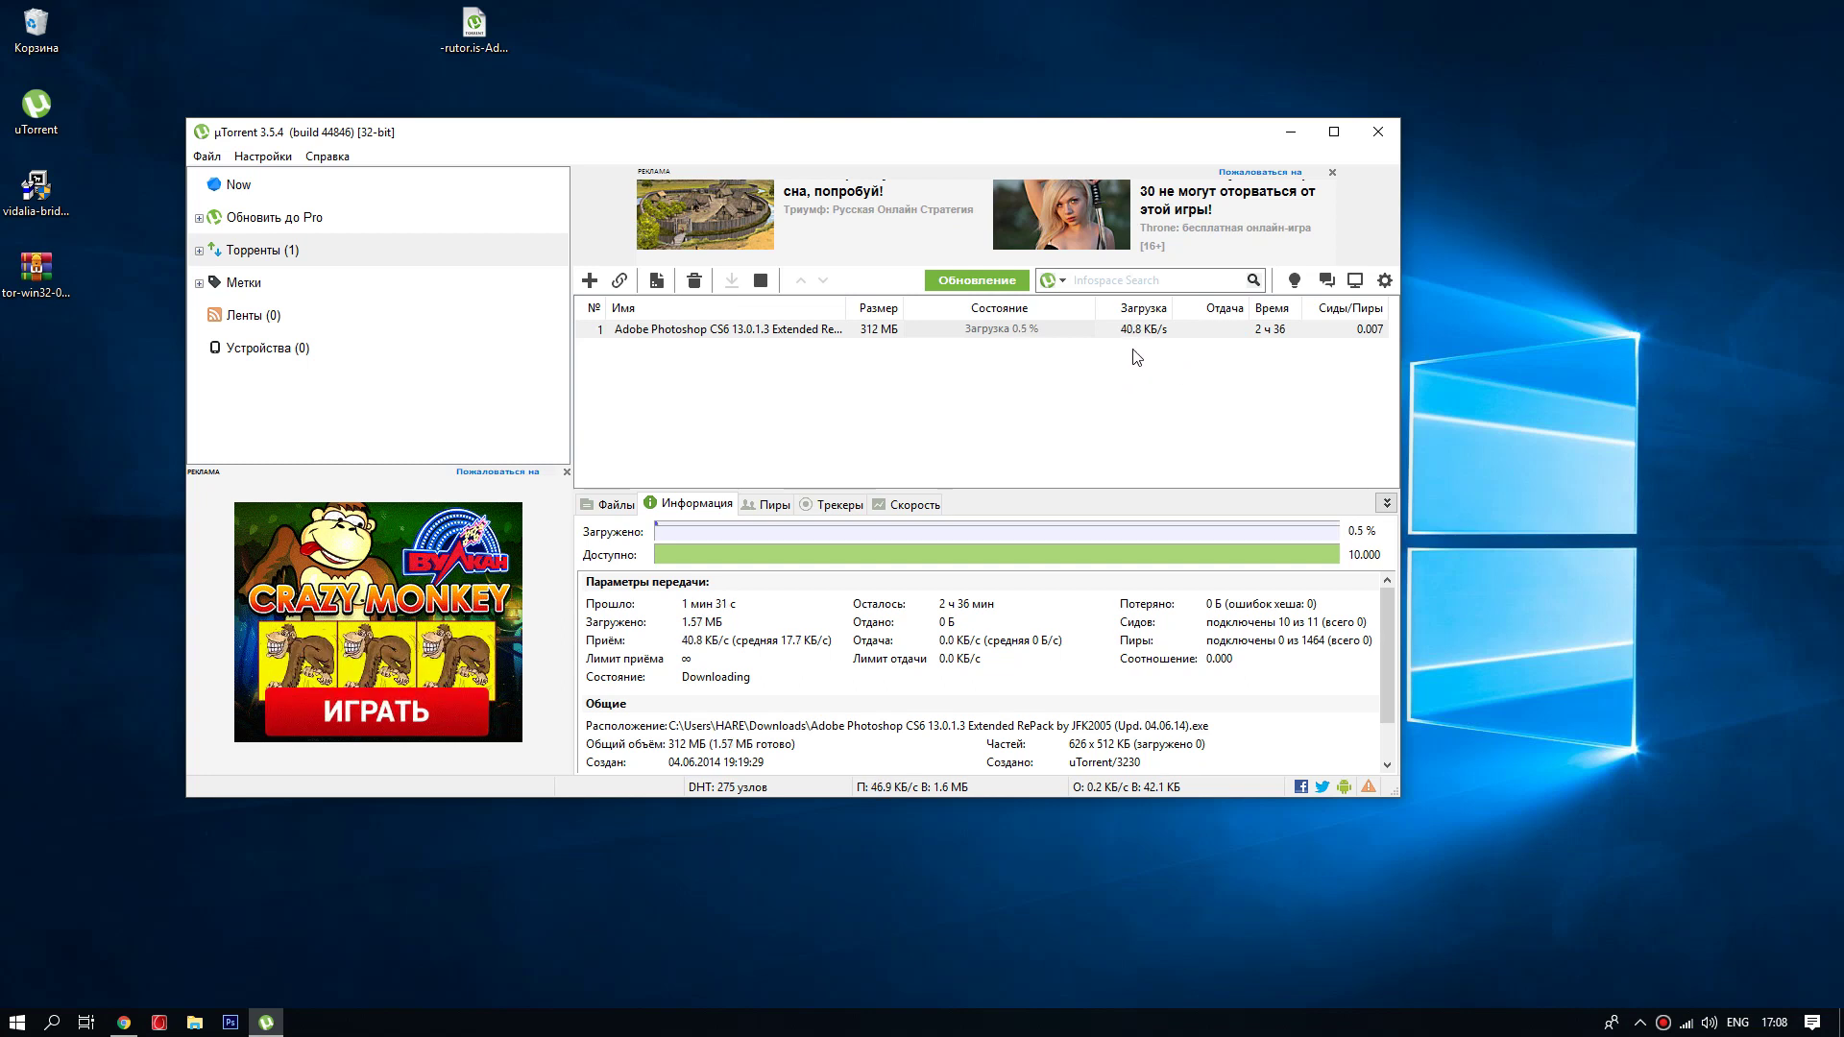
{"action": "left_click_drag", "start_coordinate": [970, 130], "coordinate": [946, 114]}
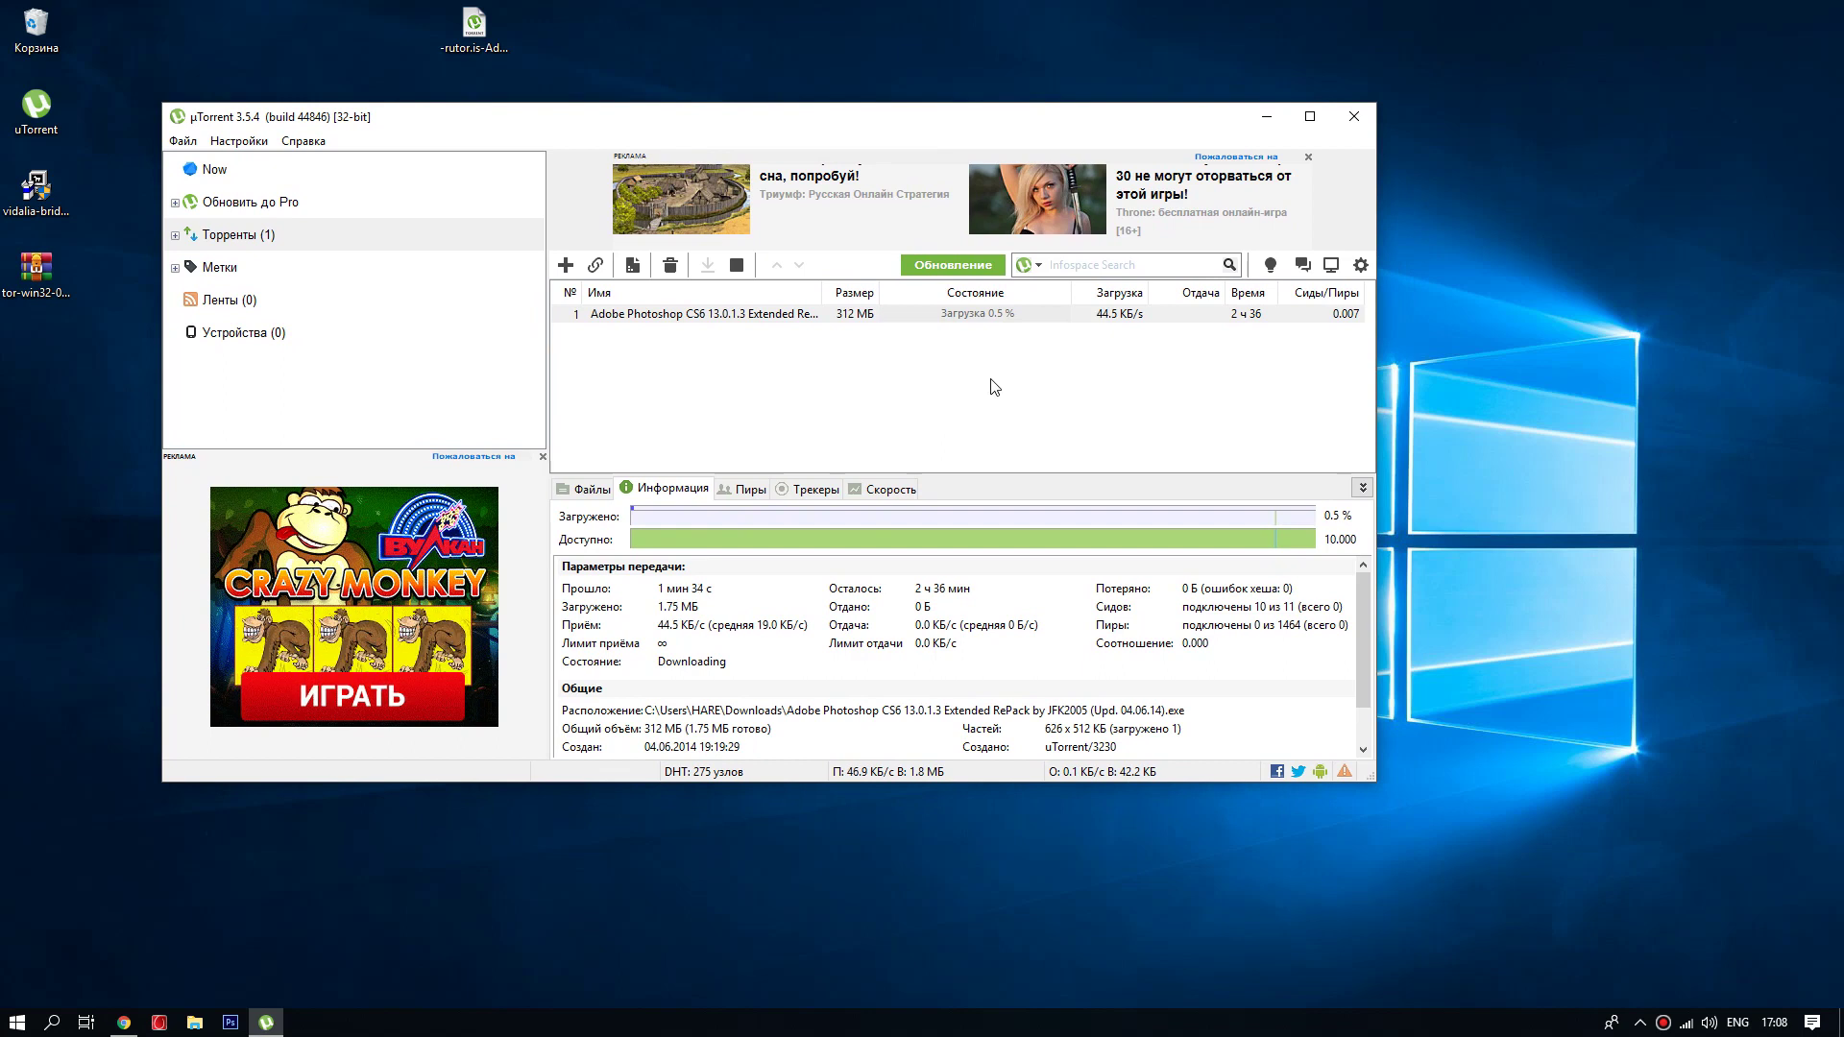